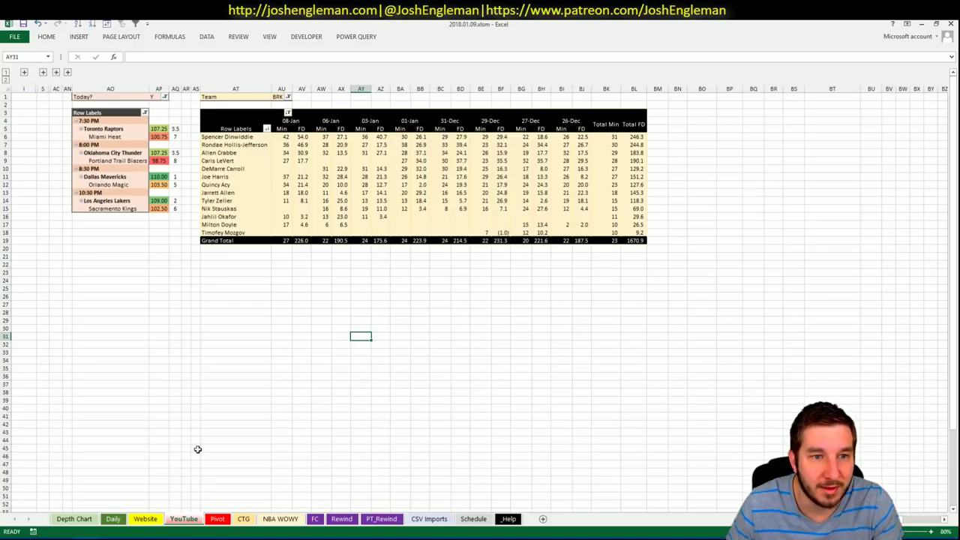
Step: Bring up the matchup table on the CTG sheet and switch to Chrome to open the Toronto Raptors page on Cleaning the Glass
click(239, 521)
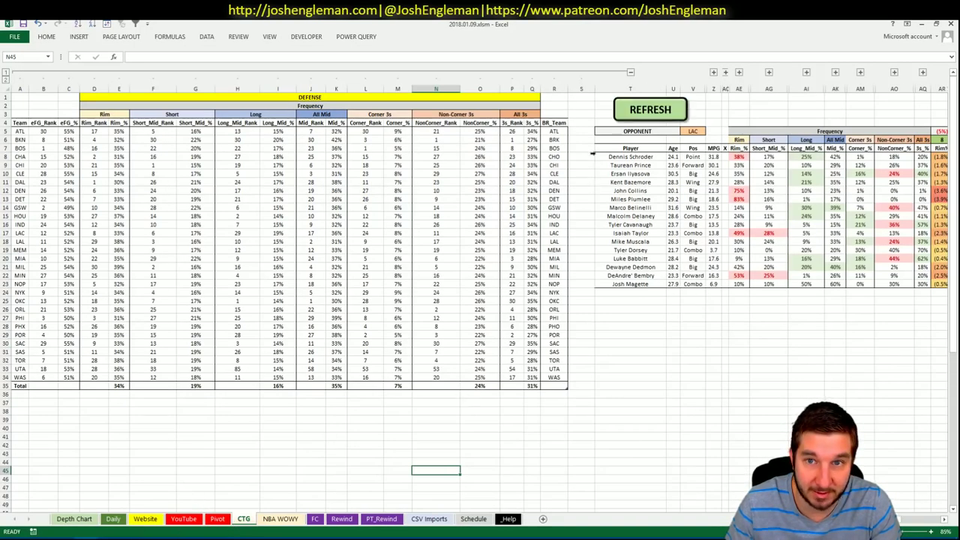
scroll(632, 77, right, 6)
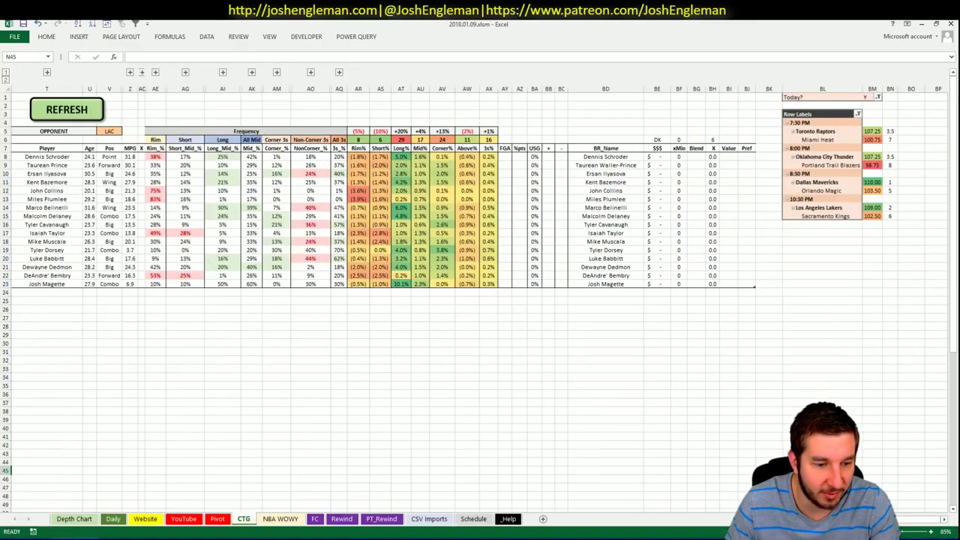
key(alt+Tab)
click(300, 25)
click(222, 97)
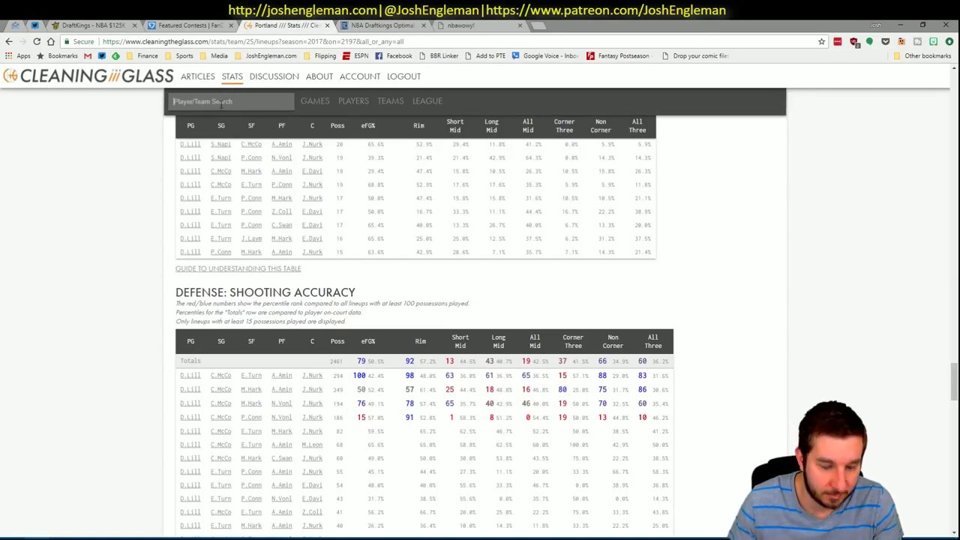
text(tor)
click(221, 109)
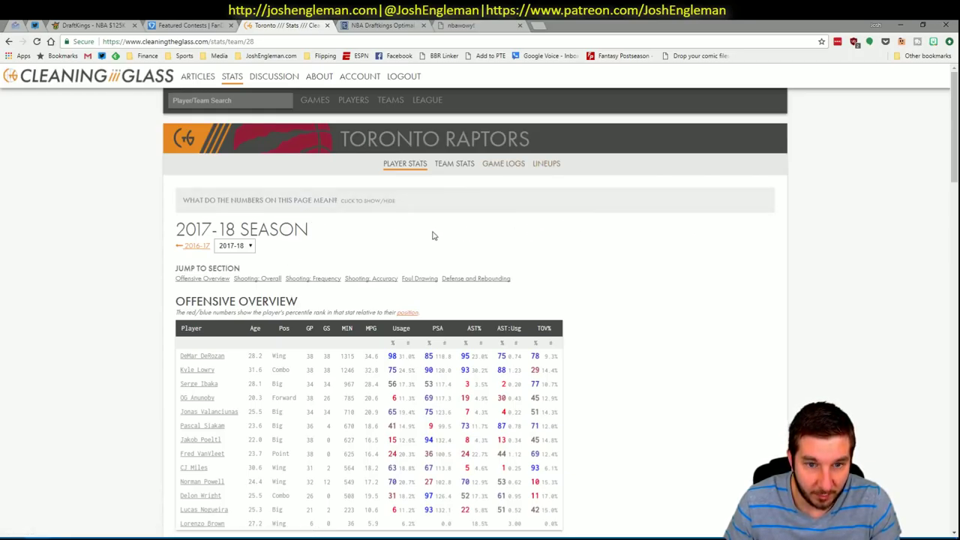
Step: Select and copy the Raptors' Shooting: Frequency table for the 2017-18 season
click(311, 281)
mouse_move(656, 404)
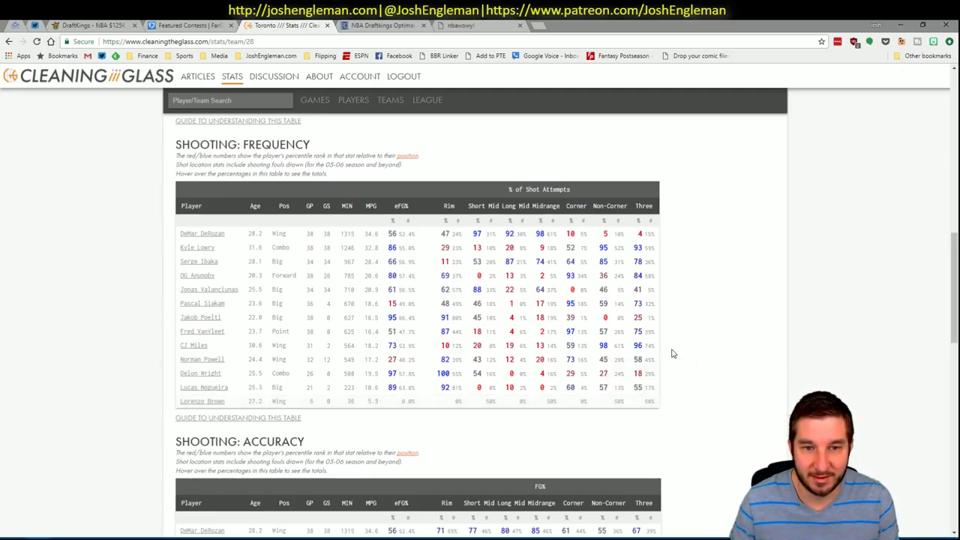
scroll(343, 301, up, 10)
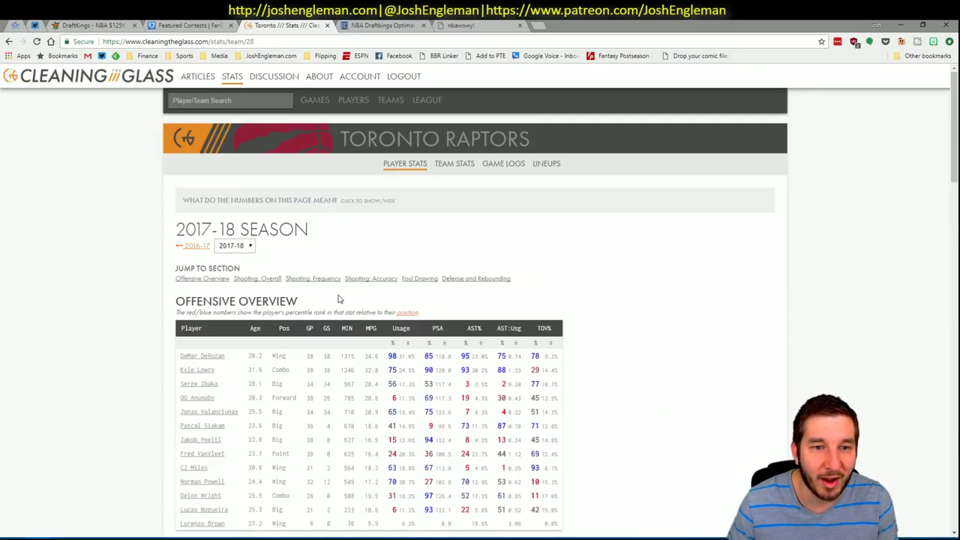
click(314, 279)
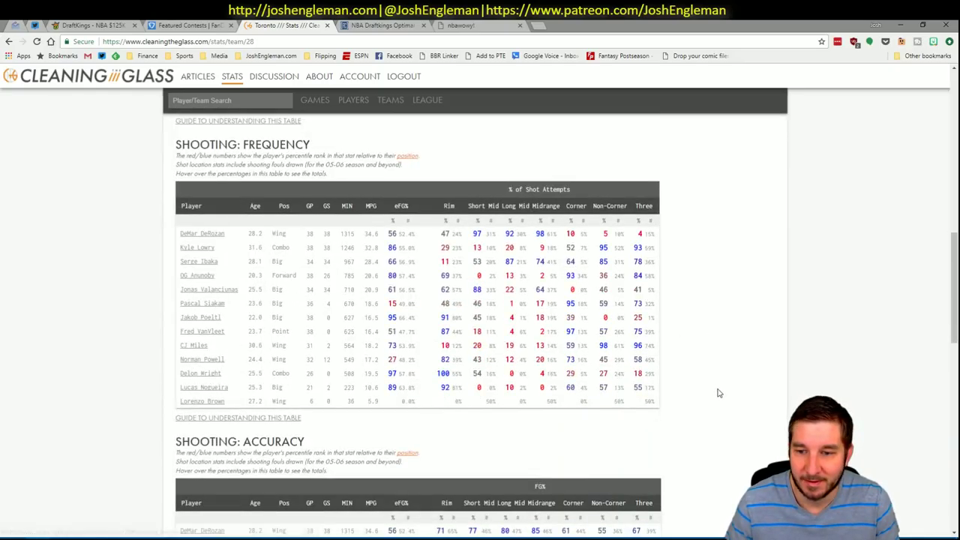
drag(658, 404, 242, 258)
Step: Return to Excel, refresh the CTG player table with the copied Raptors data and set the opponent to MIA
key(alt+Tab)
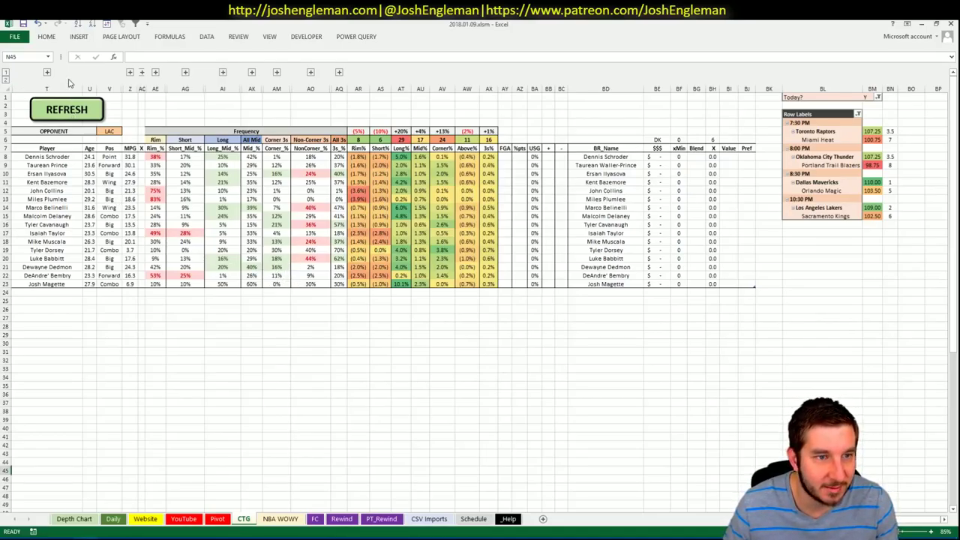
click(70, 111)
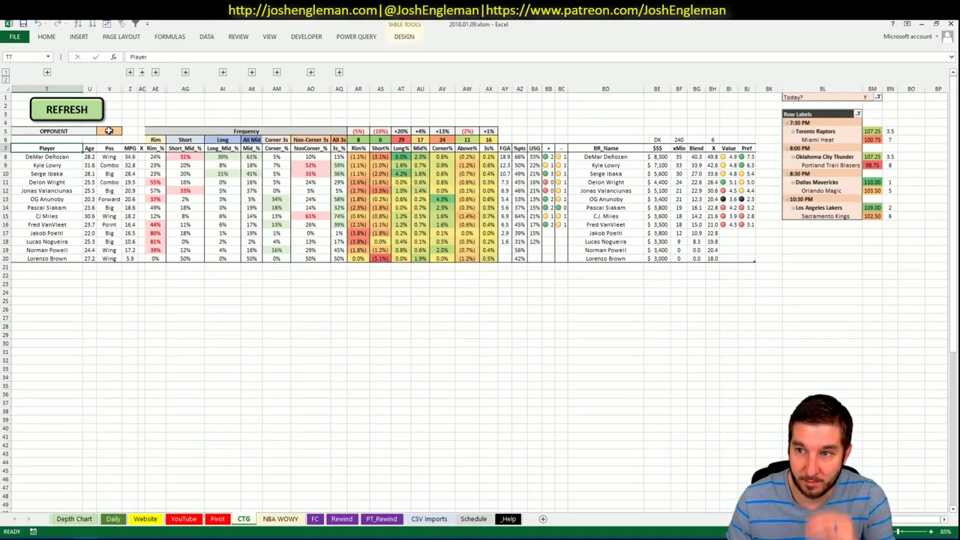
click(108, 130)
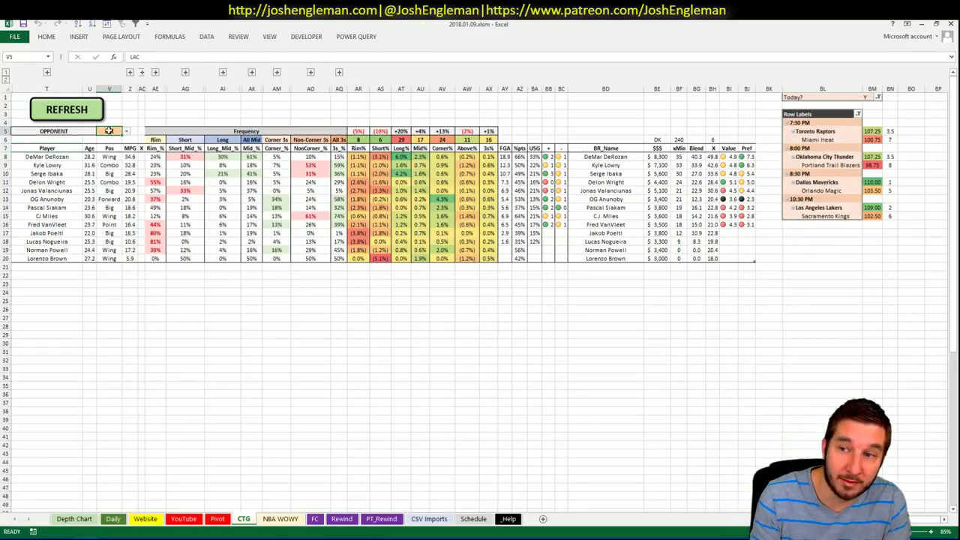
key(Delete)
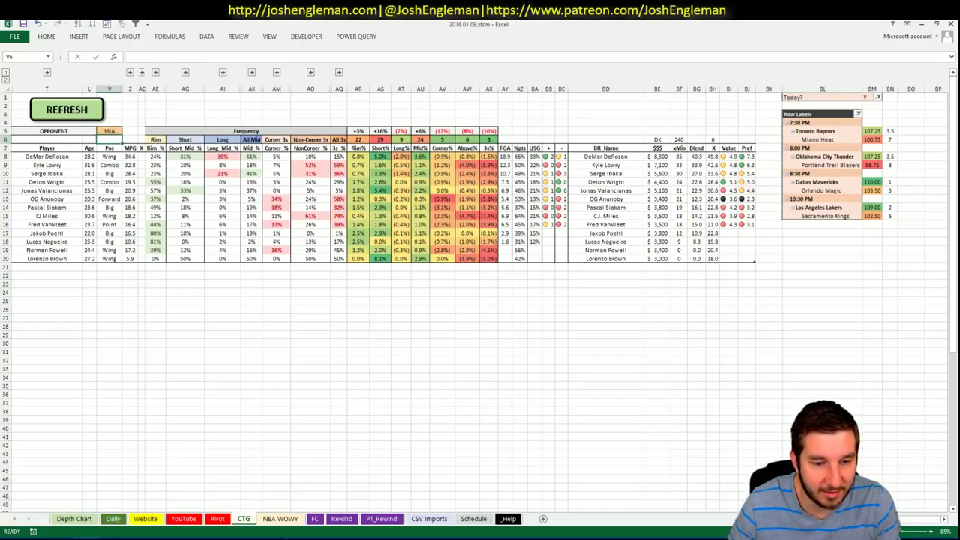
Step: On the Pivot sheet, add DeMar DeRozan with tier 2 to the shortlist table beside his Toronto row
click(218, 518)
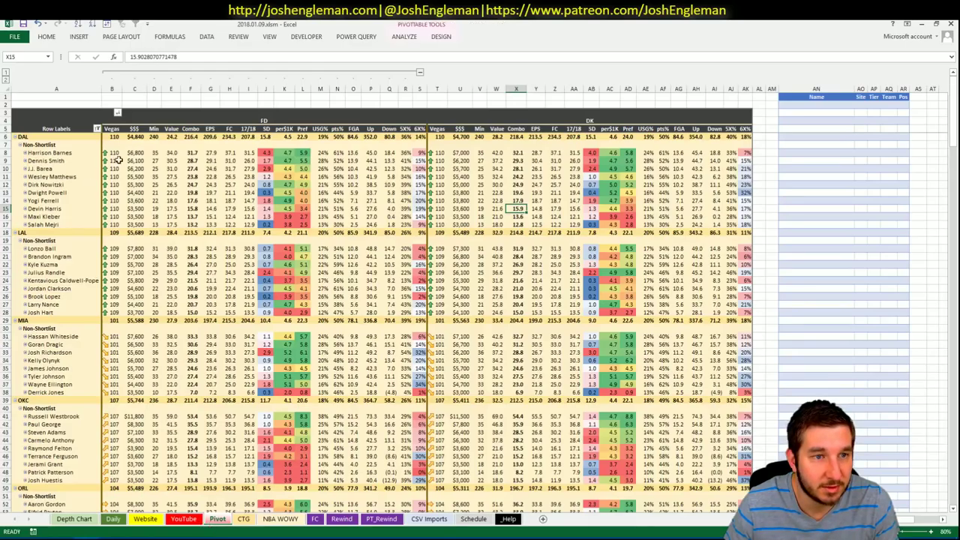
click(126, 170)
scroll(228, 183, down, 16)
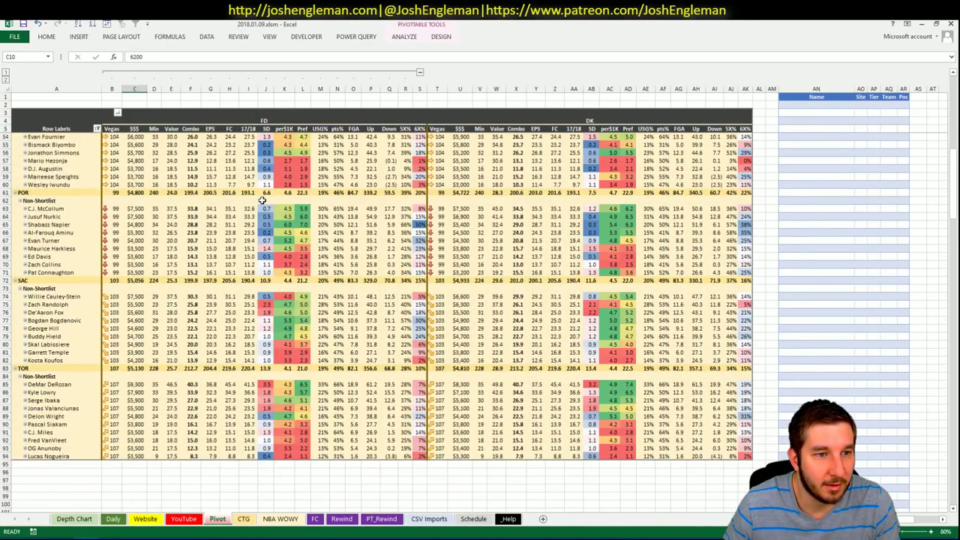
scroll(262, 200, down, 10)
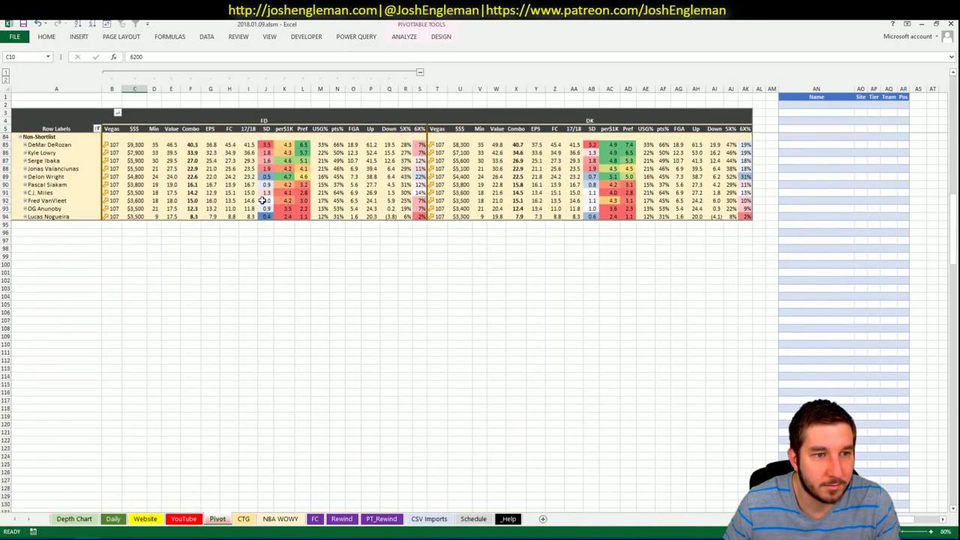
click(953, 73)
click(804, 153)
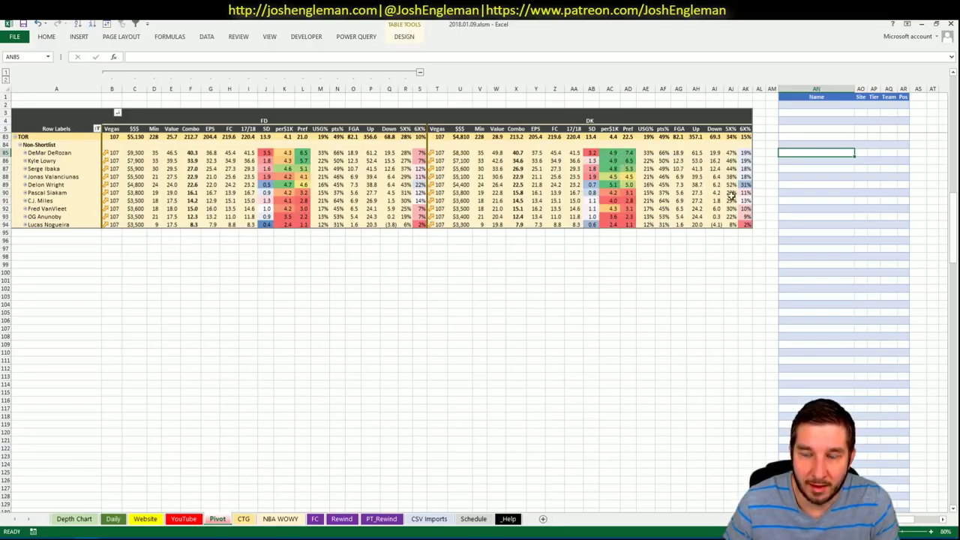
text(DeMar DeRozan)
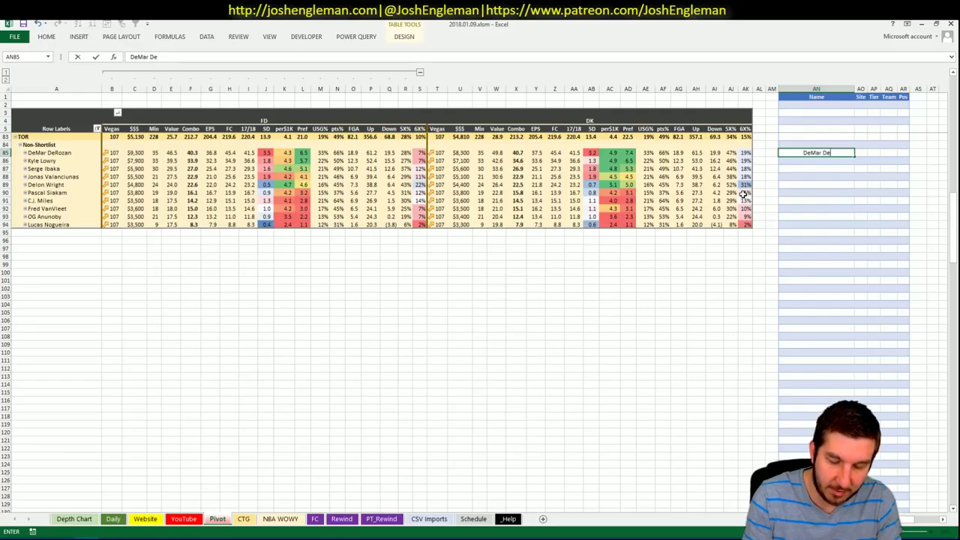
key(ctrl+Return)
key(Right)
key(Right)
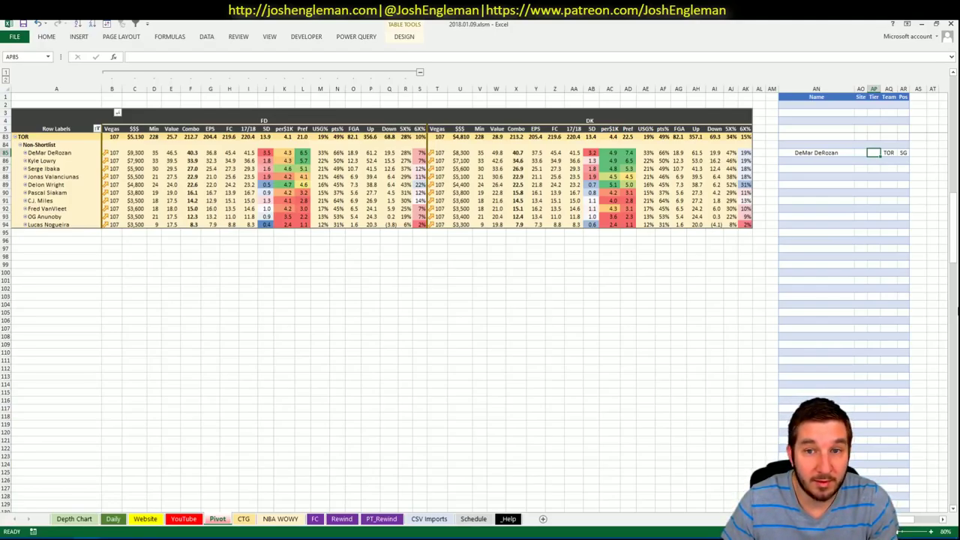
text(2)
key(Return)
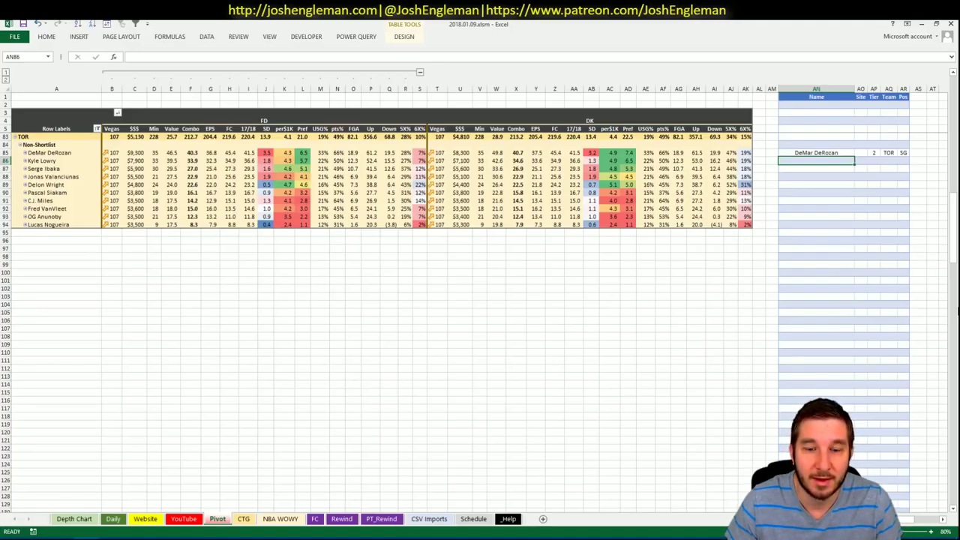
Step: Filter the recent-games pivot table on the YouTube sheet to team TOR
click(178, 522)
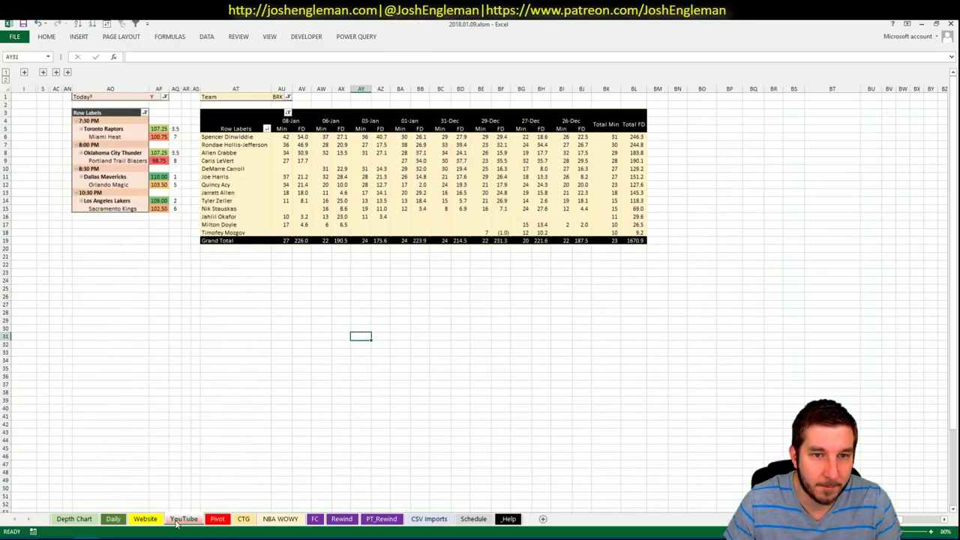
click(281, 96)
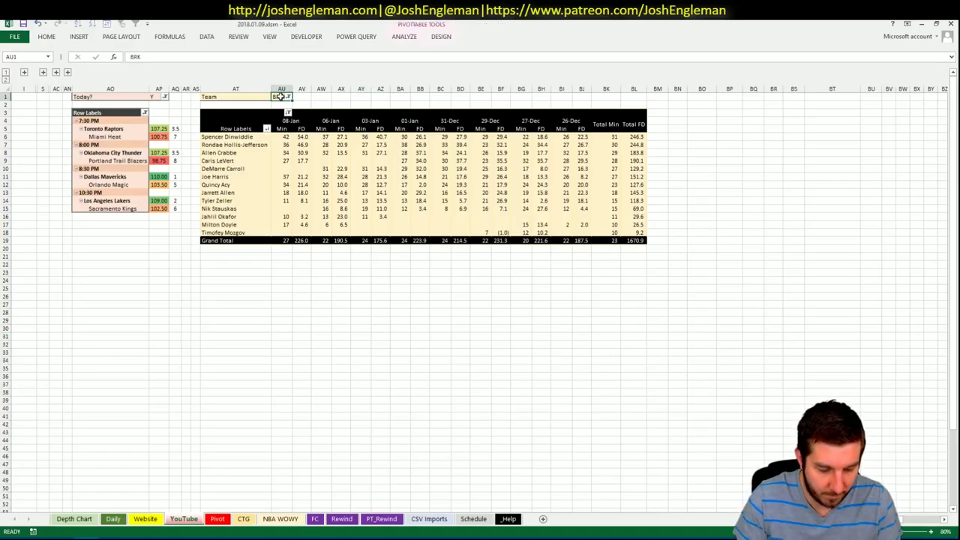
text(TOR)
key(Return)
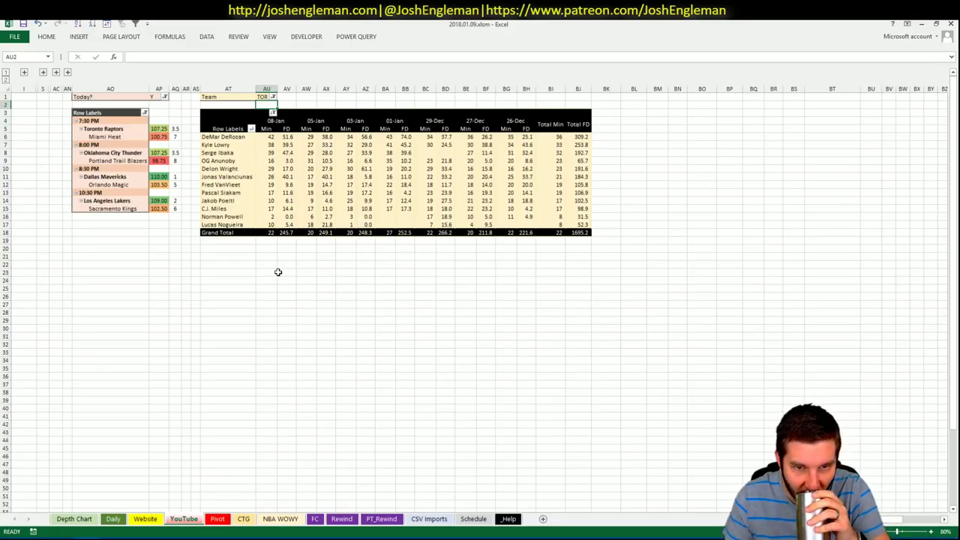
Step: Check Toronto's recent games, and add Kyle Lowry with tier 3 to the shortlist on the Pivot sheet beside his row
click(214, 521)
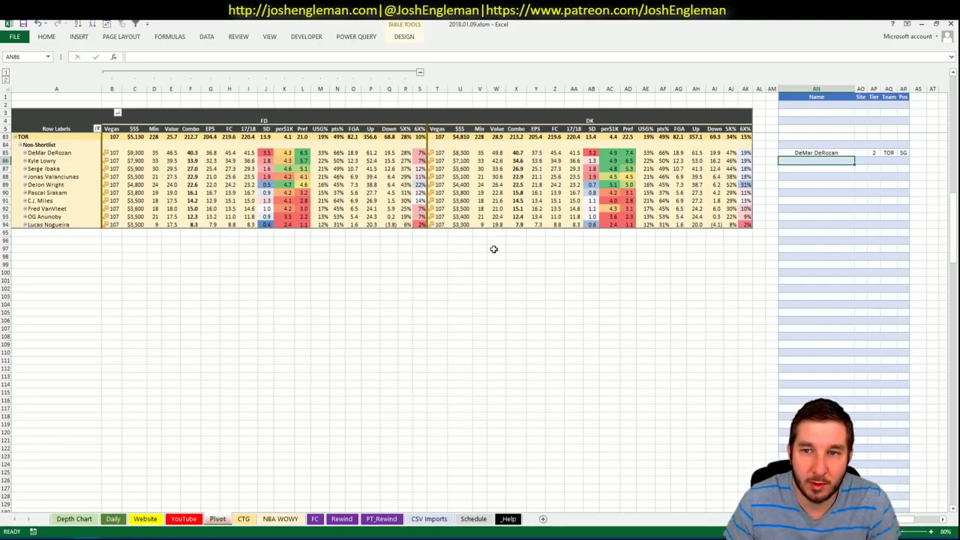
click(184, 519)
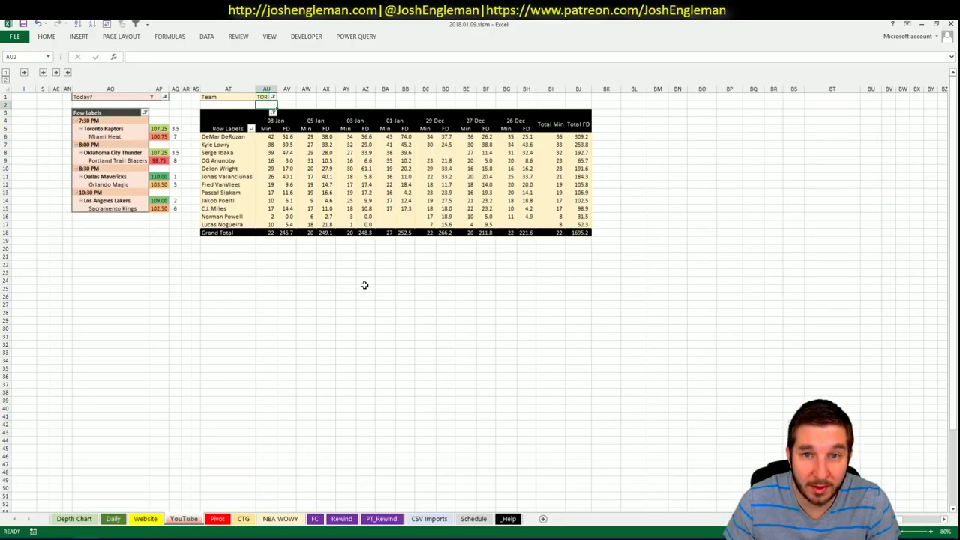
click(219, 521)
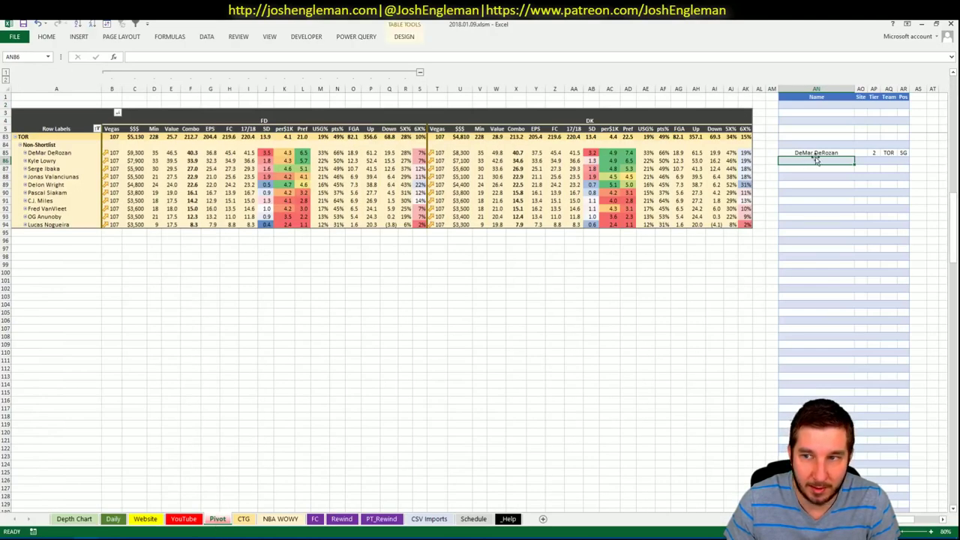
text(Kyle Lowry)
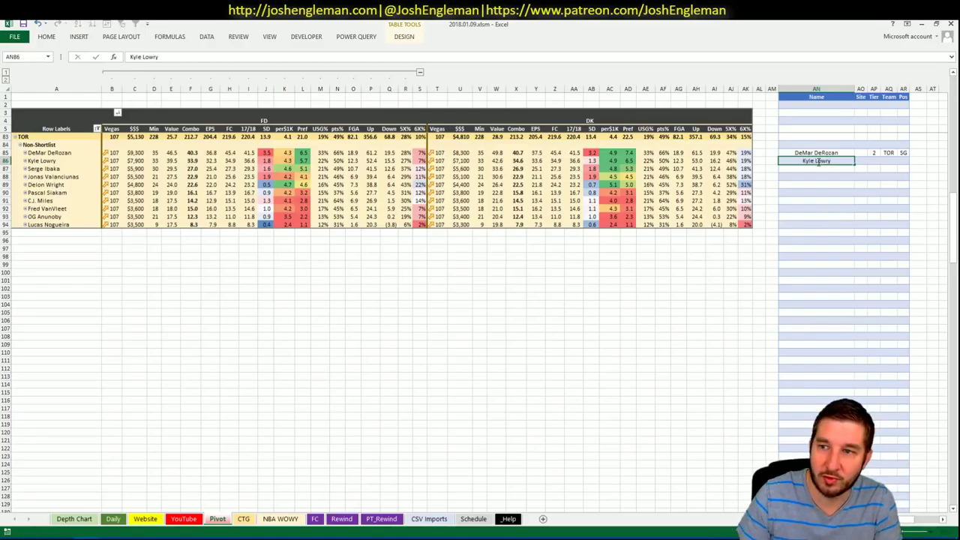
key(Return)
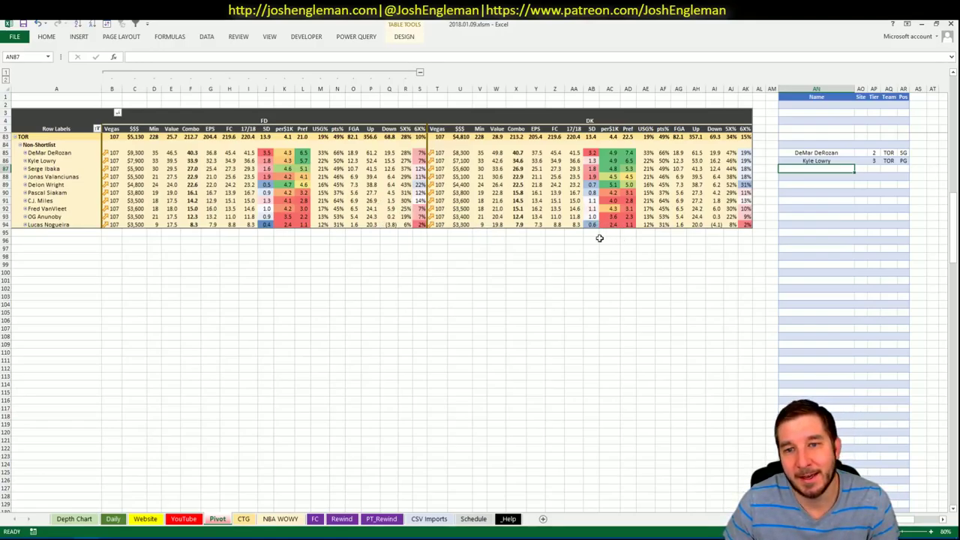
Step: Review Toronto's recent games again and add Serge Ibaka with tier 3 to the Pivot sheet's shortlist beside his row
click(183, 519)
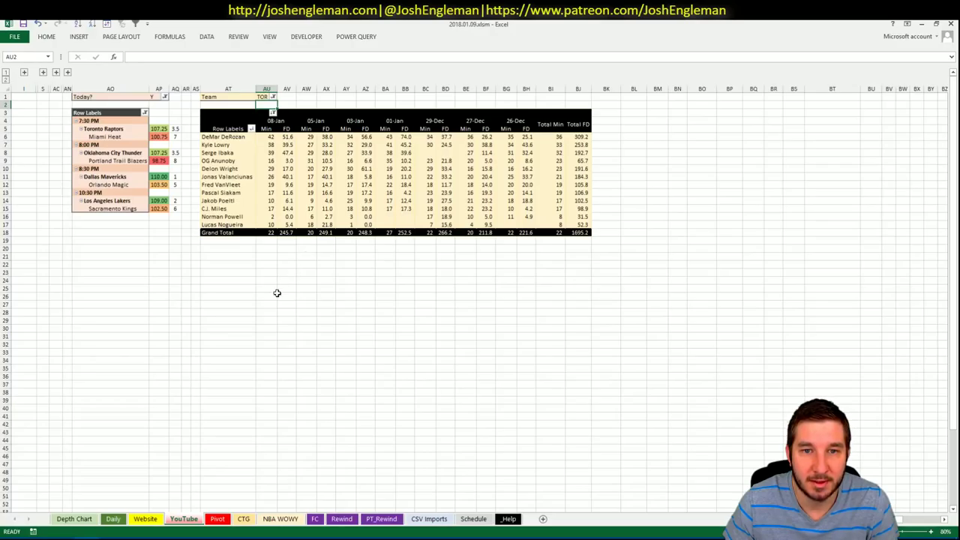
click(223, 525)
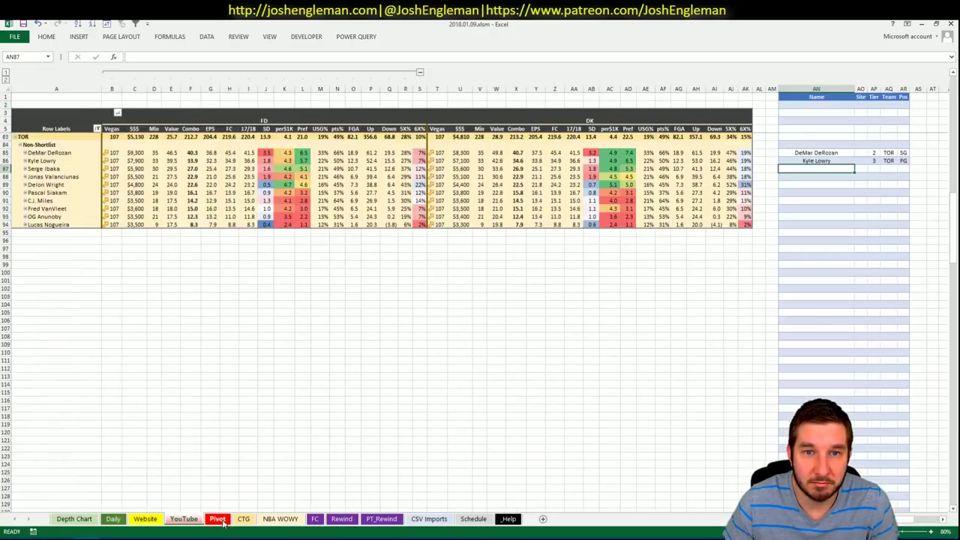
text(Serge Ibaka)
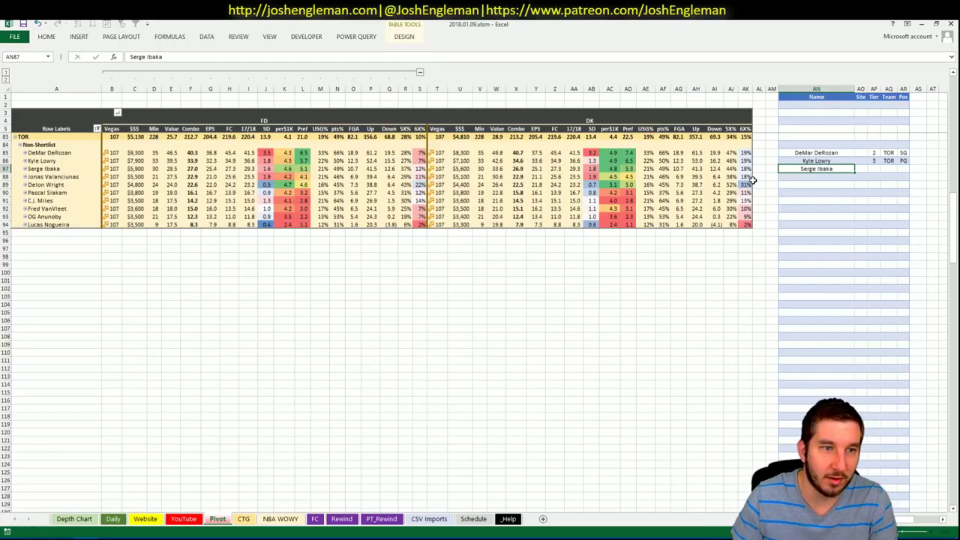
key(Tab)
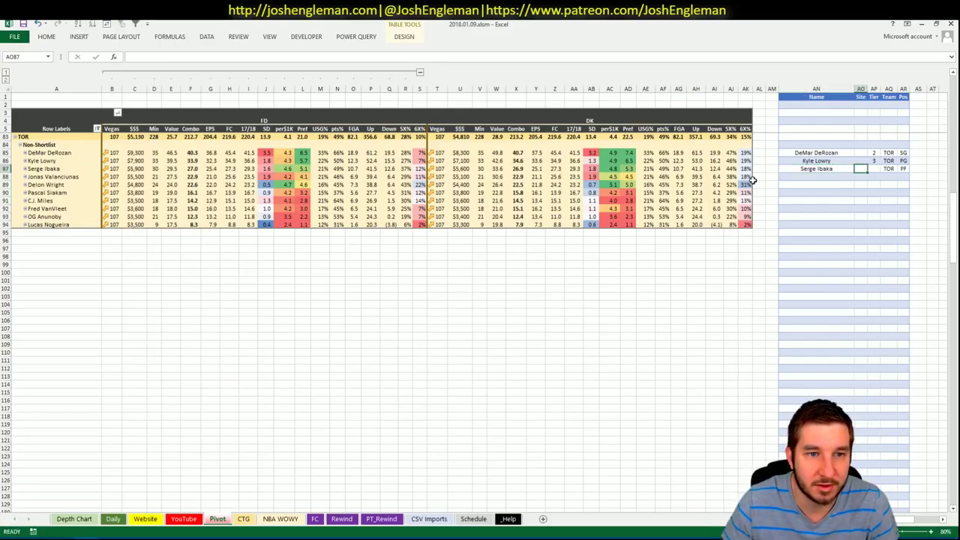
key(Tab)
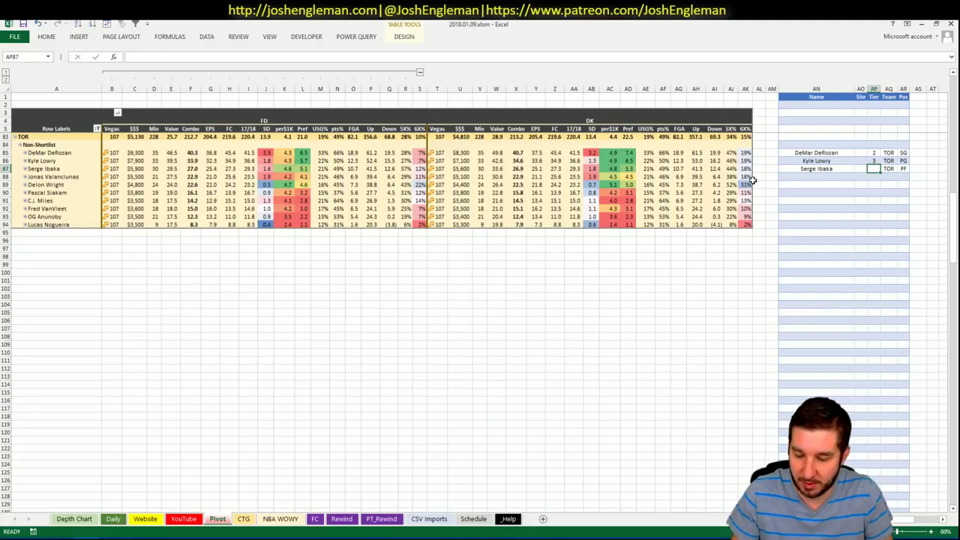
text(3)
key(Return)
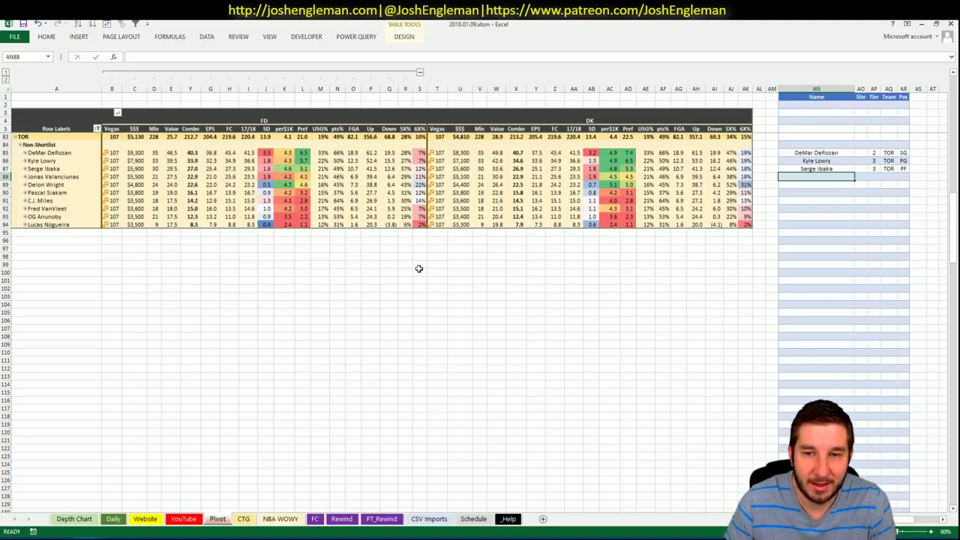
Step: Check Jonas Valanciunas's 08-Jan minutes in the YouTube sheet's Toronto table and view the Daily sheet
click(183, 520)
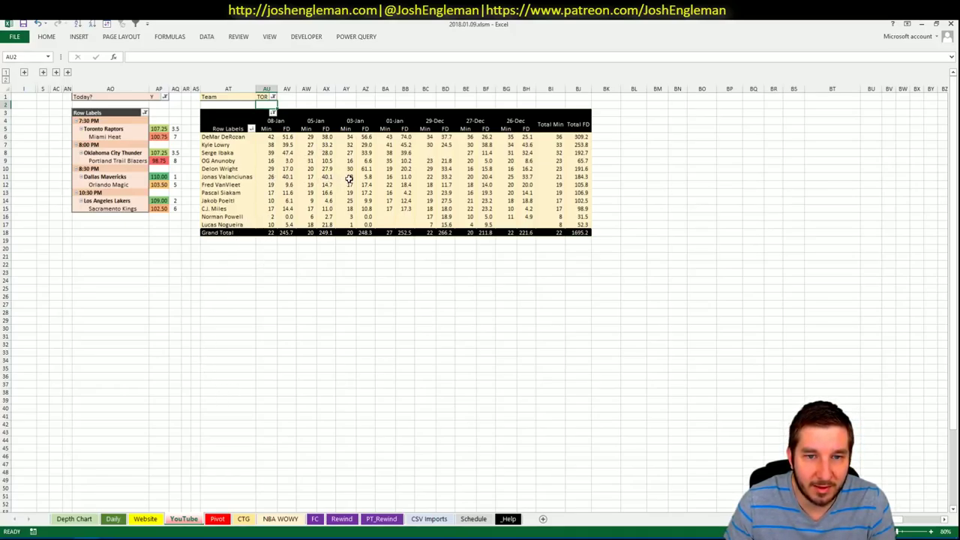
click(267, 177)
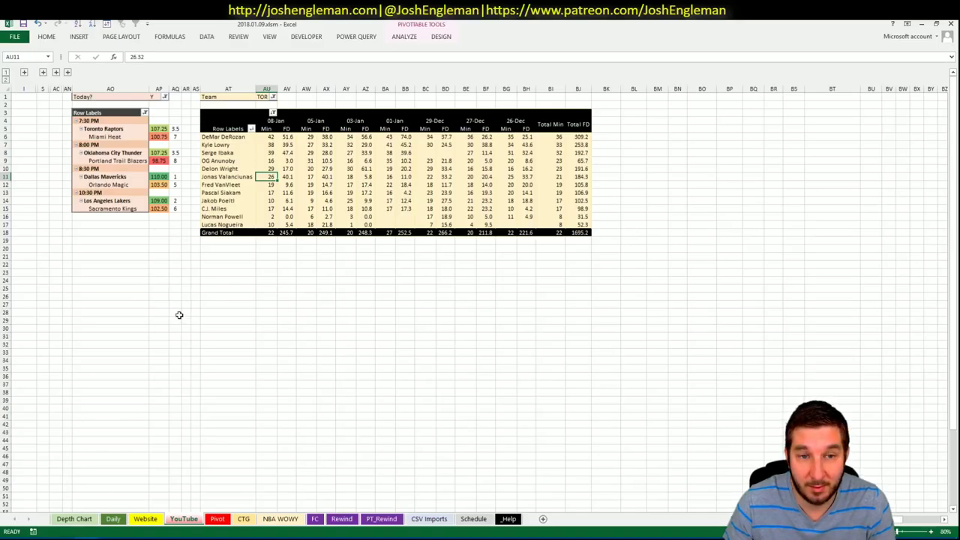
click(114, 518)
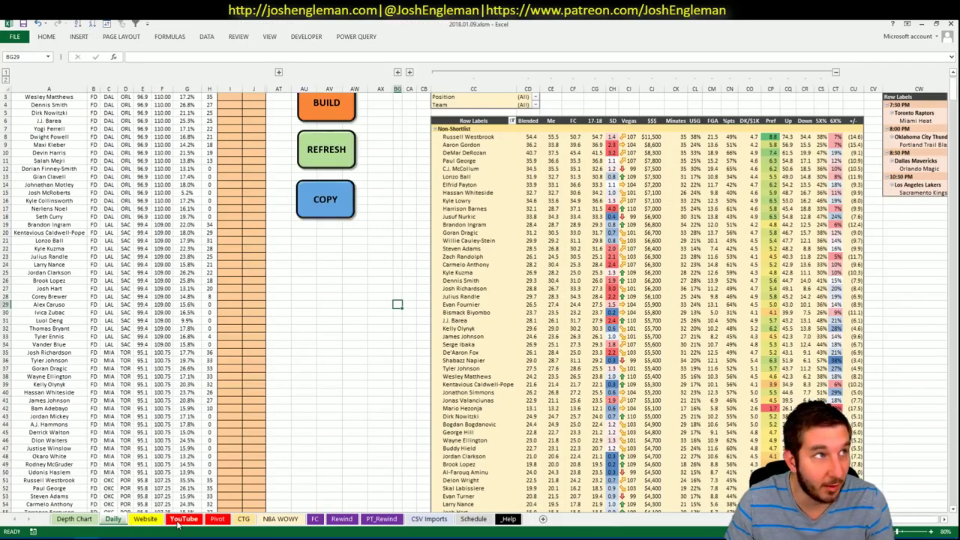
Step: Check Toronto's recent games on the YouTube sheet, and add Delon Wright to the Pivot sheet's shortlist below Serge Ibaka
click(180, 520)
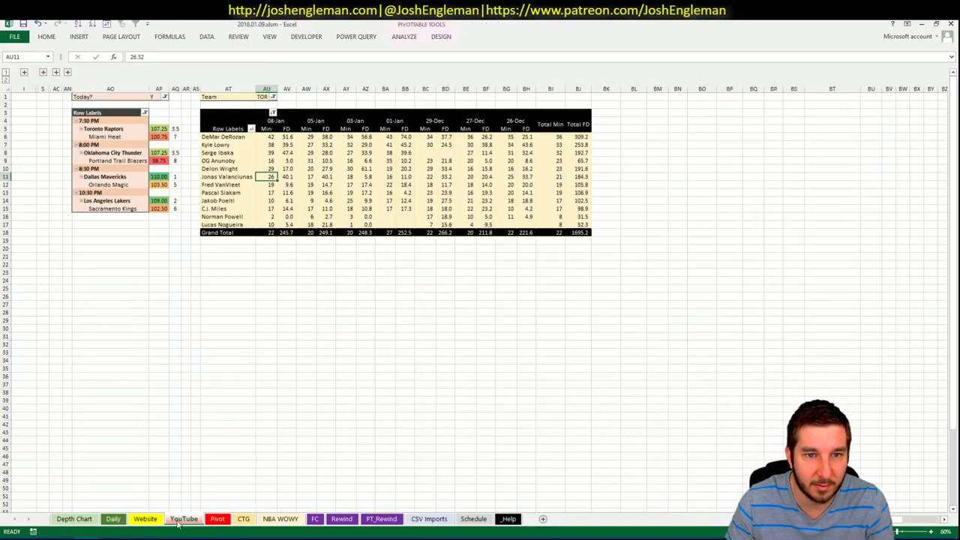
click(216, 519)
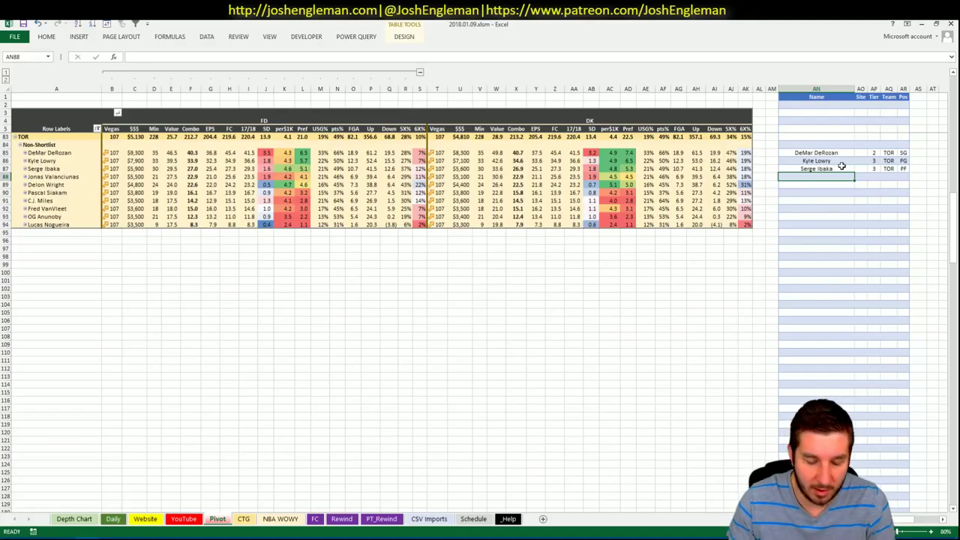
text(Delon Wright)
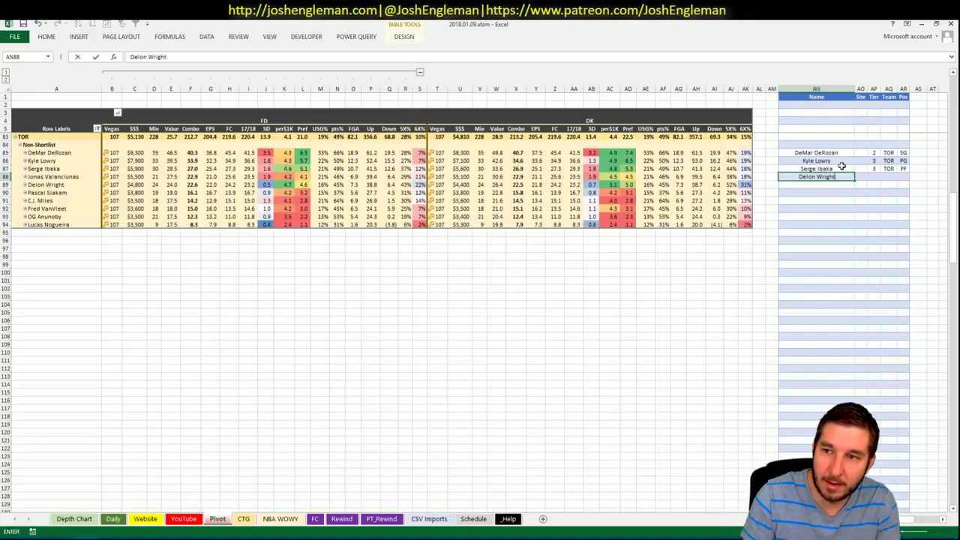
key(Tab)
Step: Compare Toronto's recent games with the Pivot projections again and set Delon Wright's shortlist tier to 4
click(184, 518)
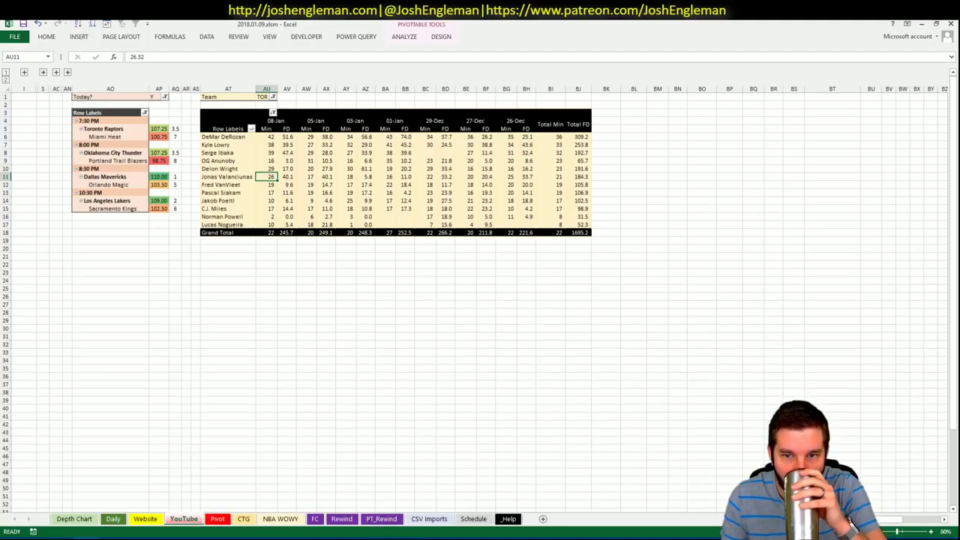
click(219, 520)
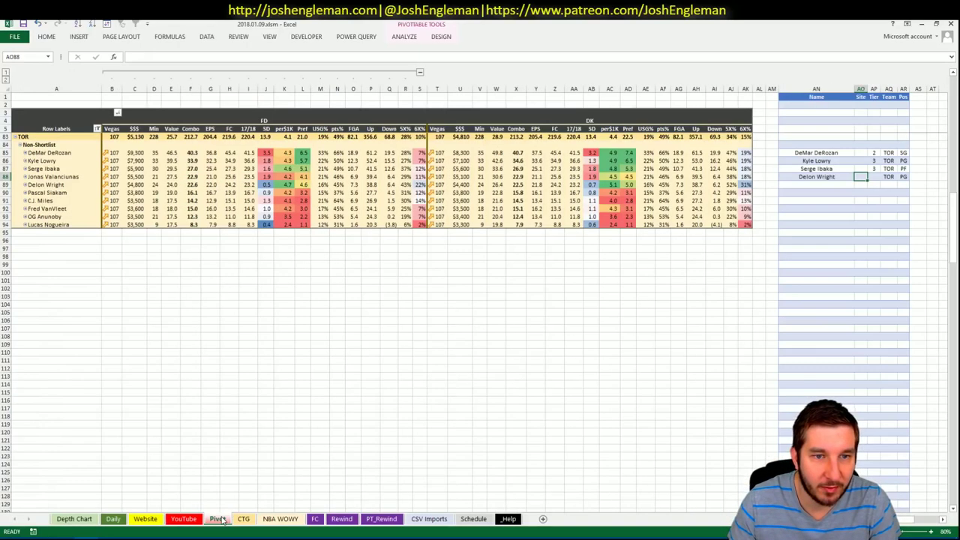
click(184, 518)
click(208, 520)
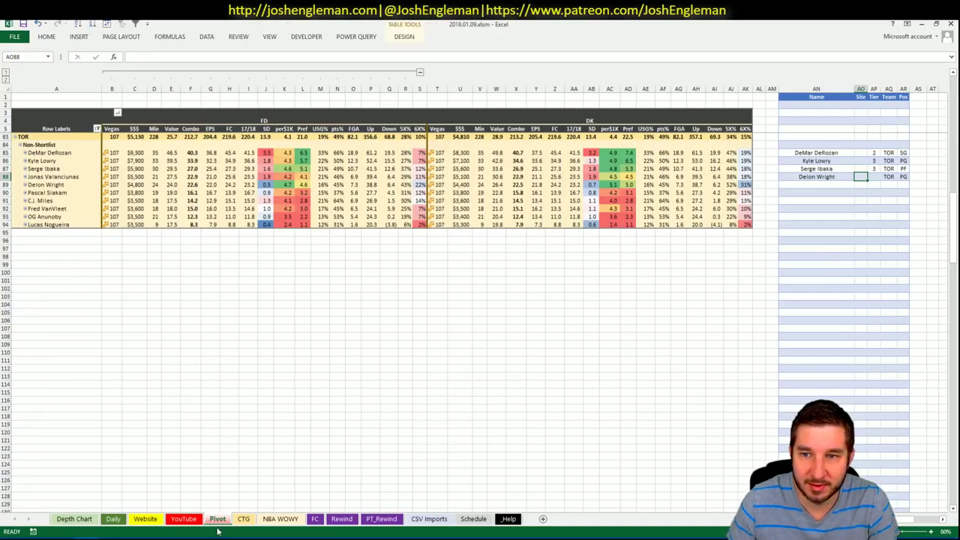
click(874, 175)
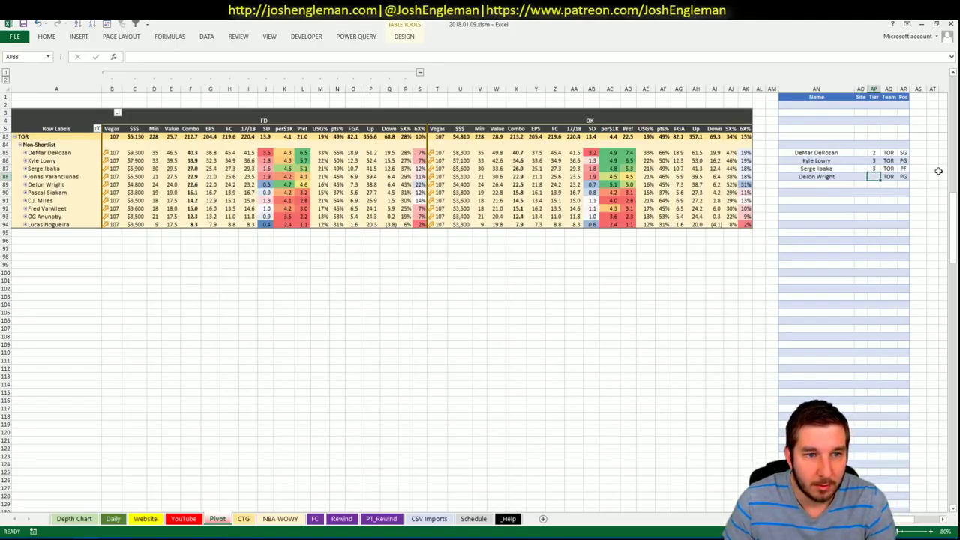
text(4)
key(Return)
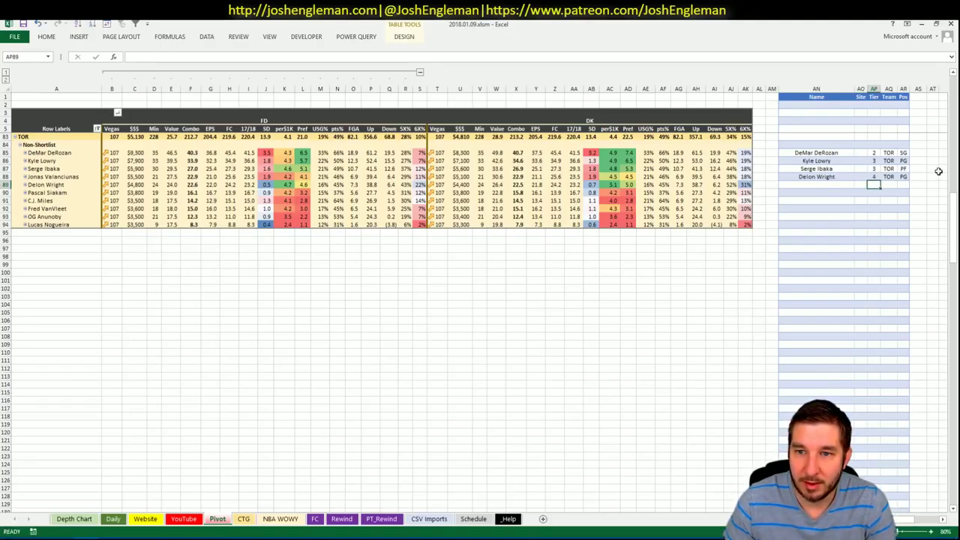
key(Up)
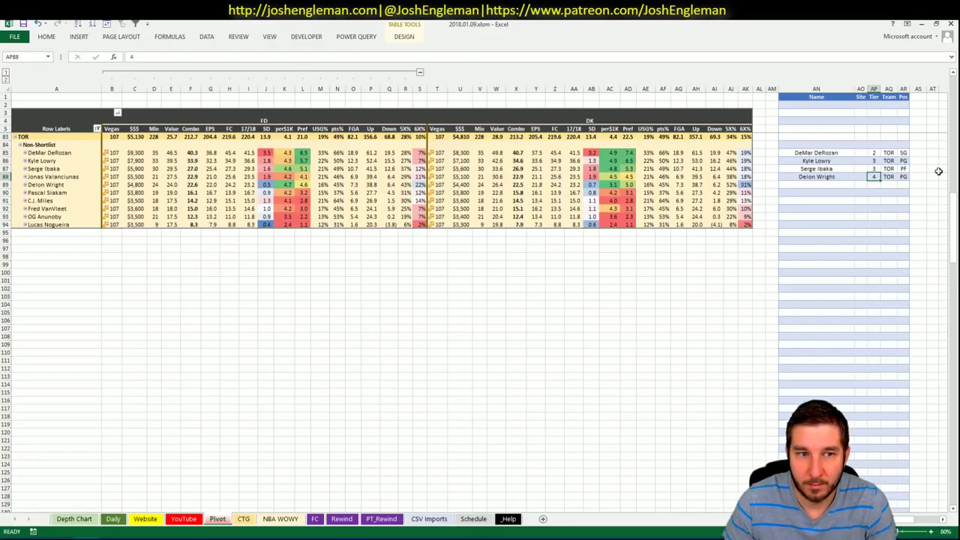
text(3)
text(4)
key(BackSpace)
key(BackSpace)
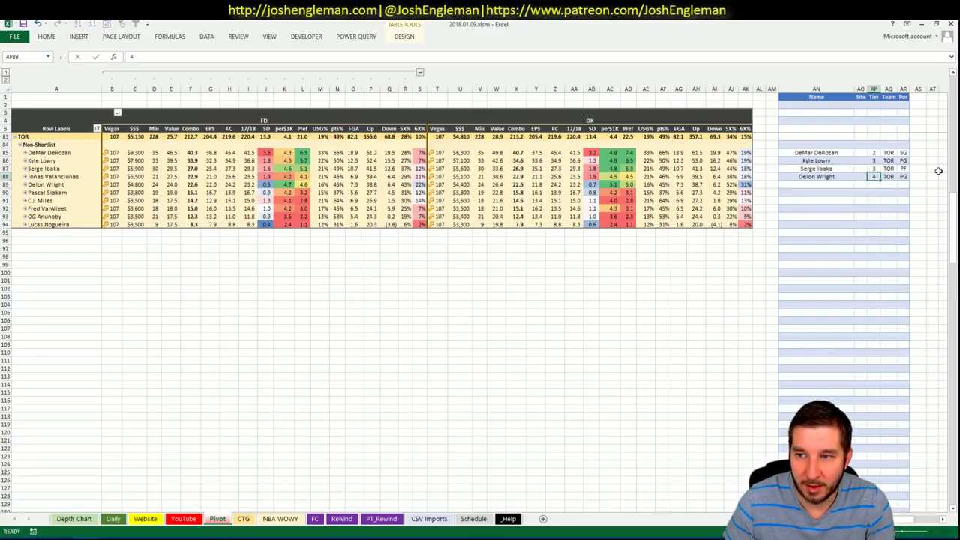
text(4)
key(Return)
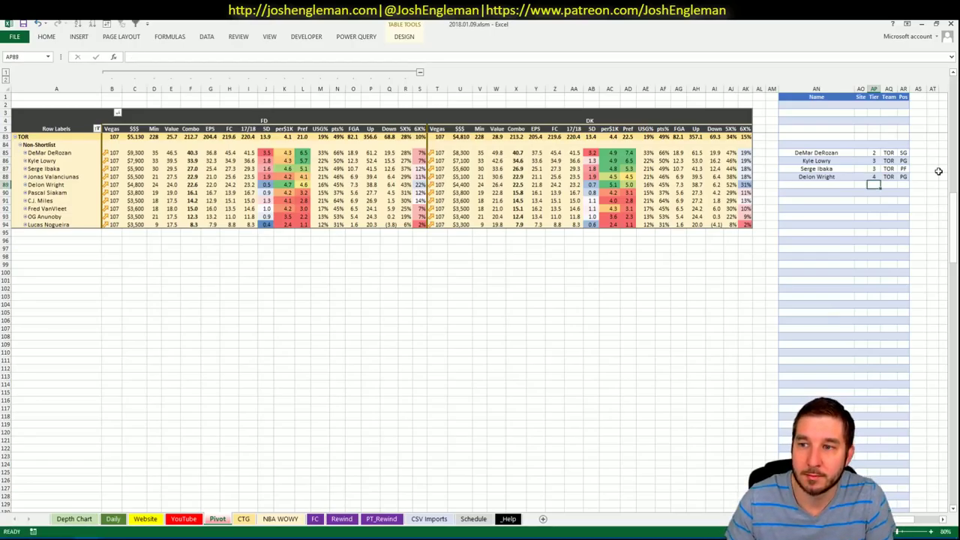
Step: Set the opponent on the CTG sheet to TOR
click(286, 384)
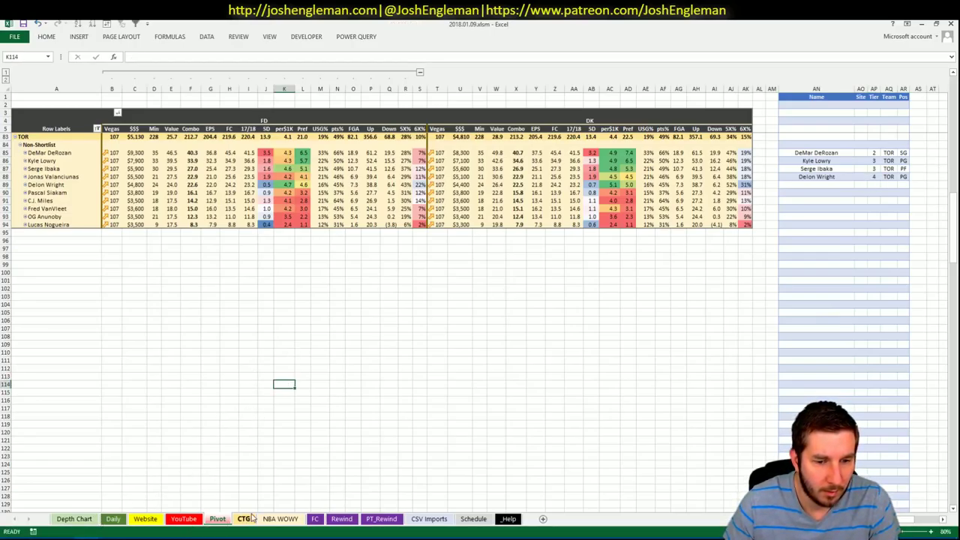
click(243, 518)
click(113, 131)
text(TOR)
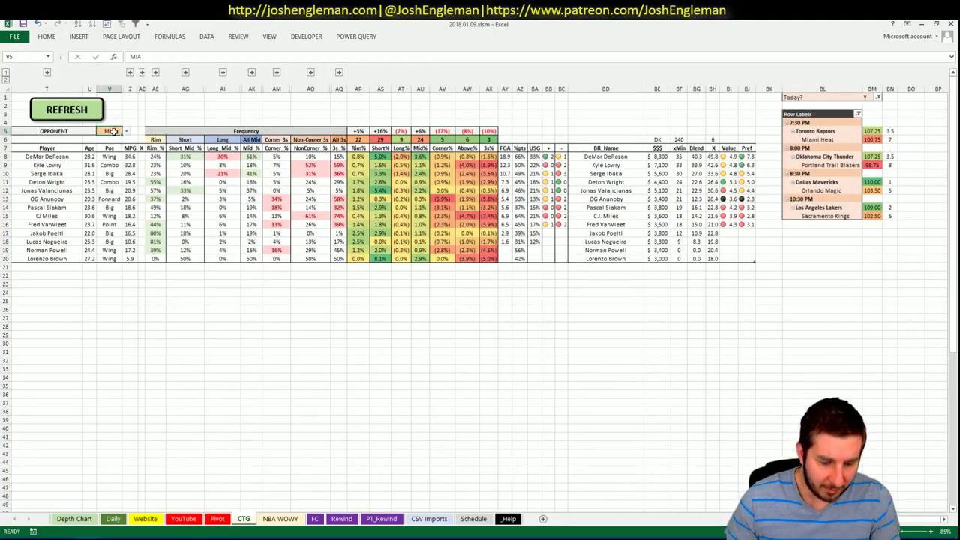
key(Return)
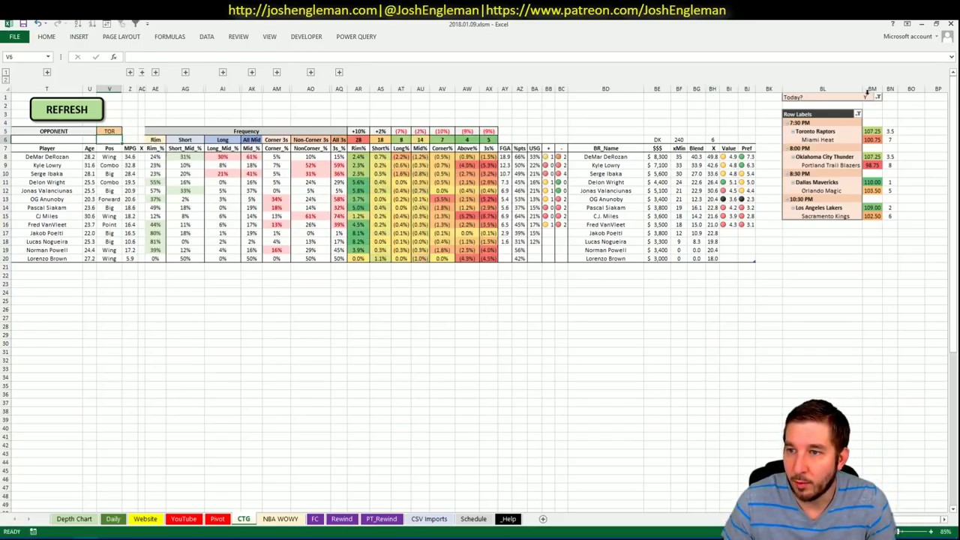
Step: Switch to Chrome, search Cleaning the Glass for heat, and open the Miami Heat's Shooting: Frequency section
click(39, 537)
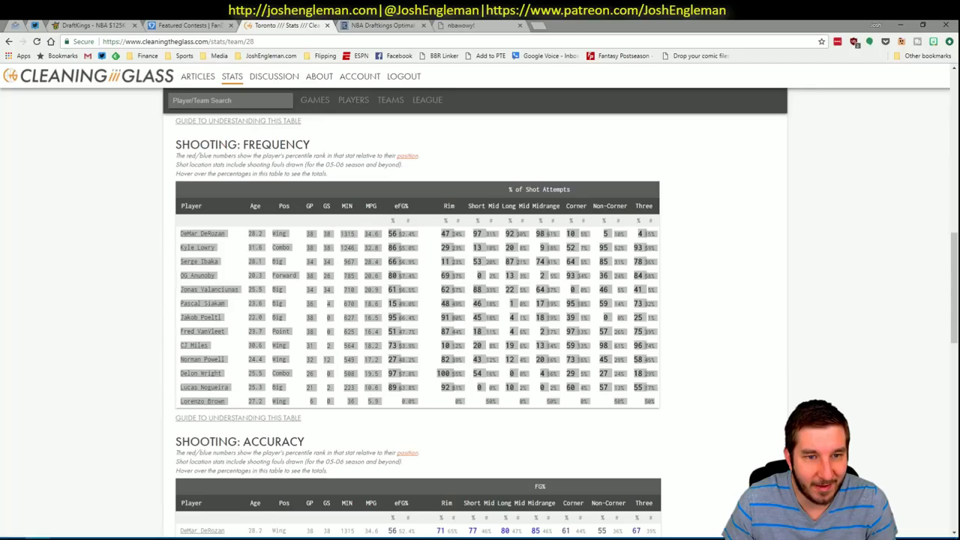
drag(658, 405, 237, 238)
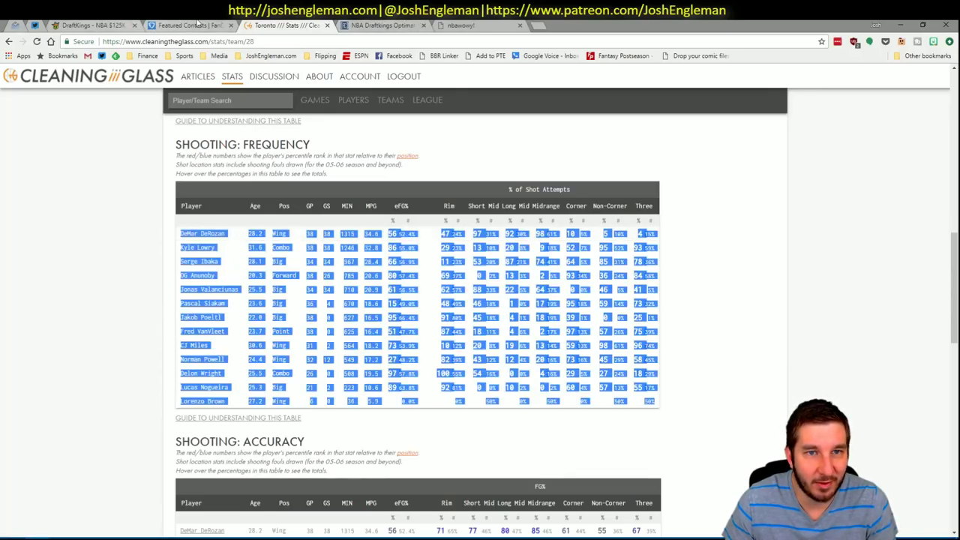
click(256, 95)
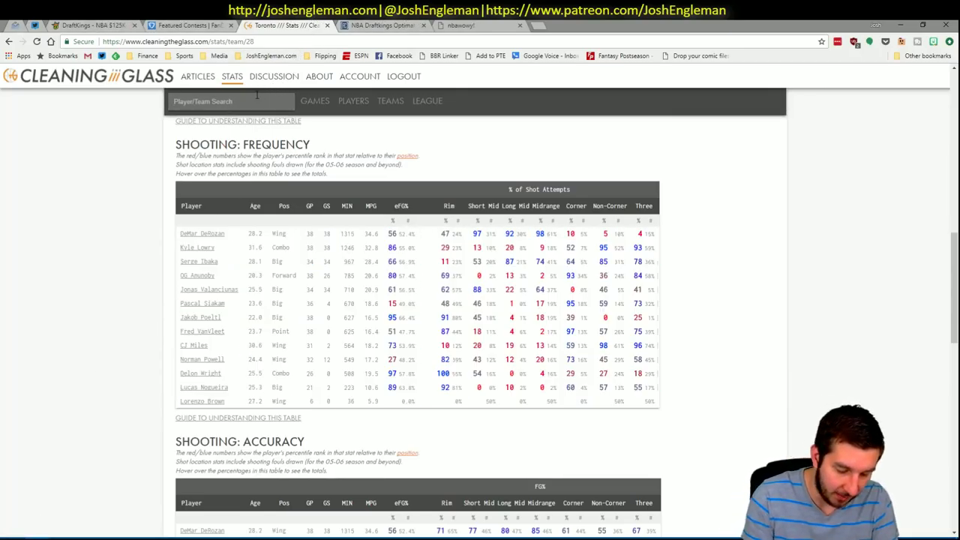
text(heat)
key(Down)
key(Return)
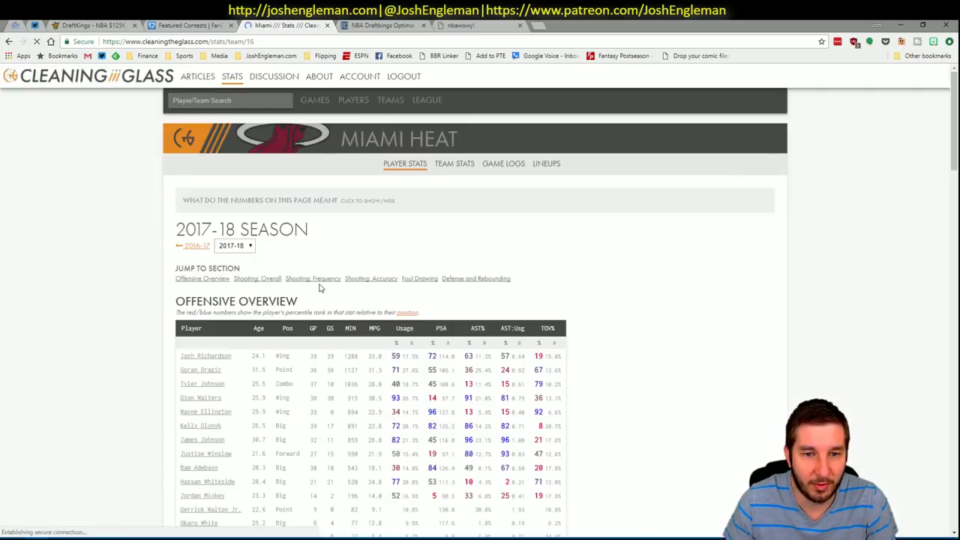
click(318, 280)
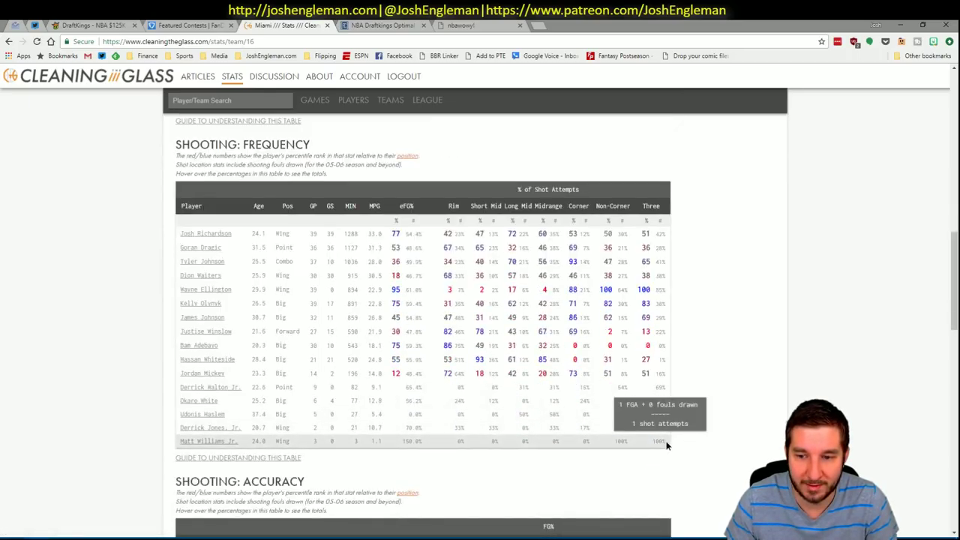
Step: Copy all Miami player rows of the Shooting: Frequency table and refresh Excel's CTG sheet with them
drag(666, 446, 181, 233)
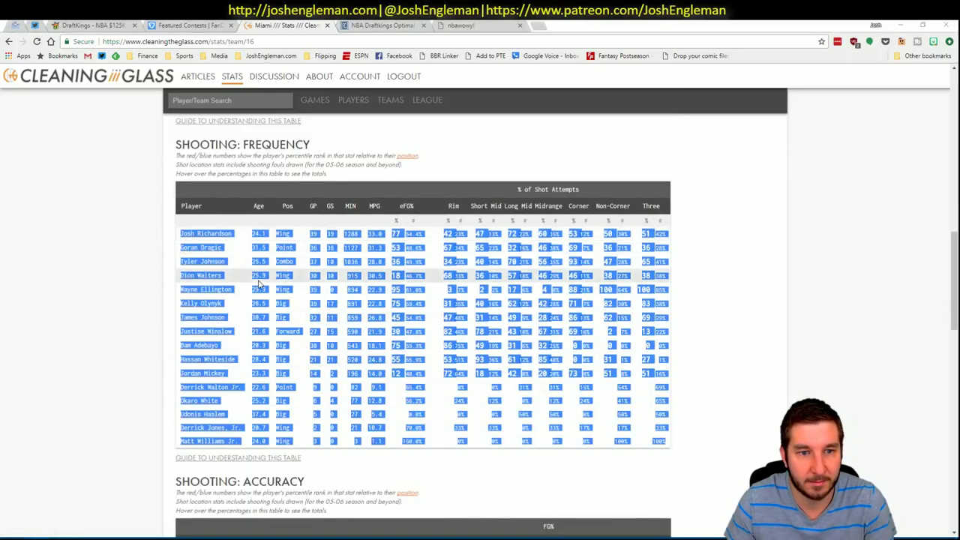
key(alt+Tab)
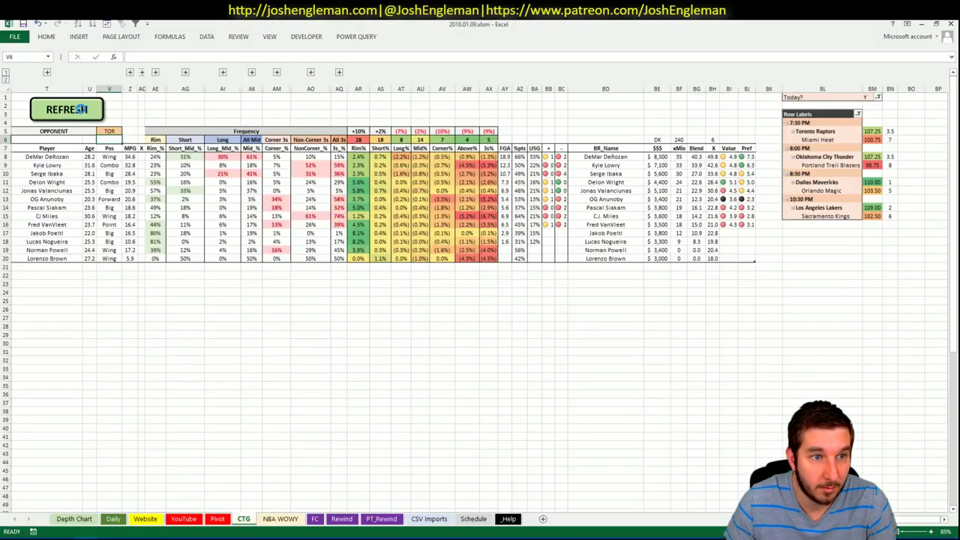
click(78, 109)
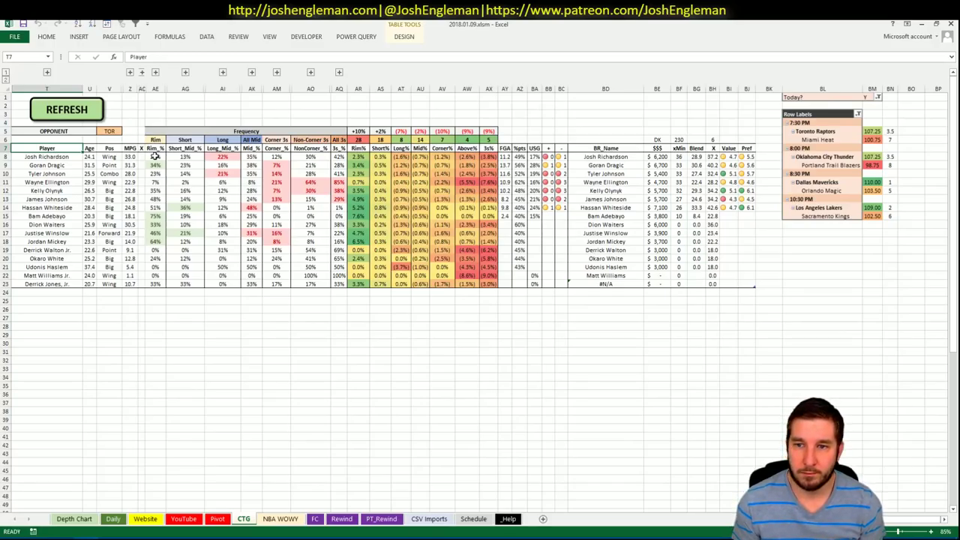
Step: Copy the name Derrick Jones, Jr. from the CTG player table into the CTG_Name column of Derrick Jones's row on the _Help sheet
click(73, 285)
key(ctrl+c)
click(508, 519)
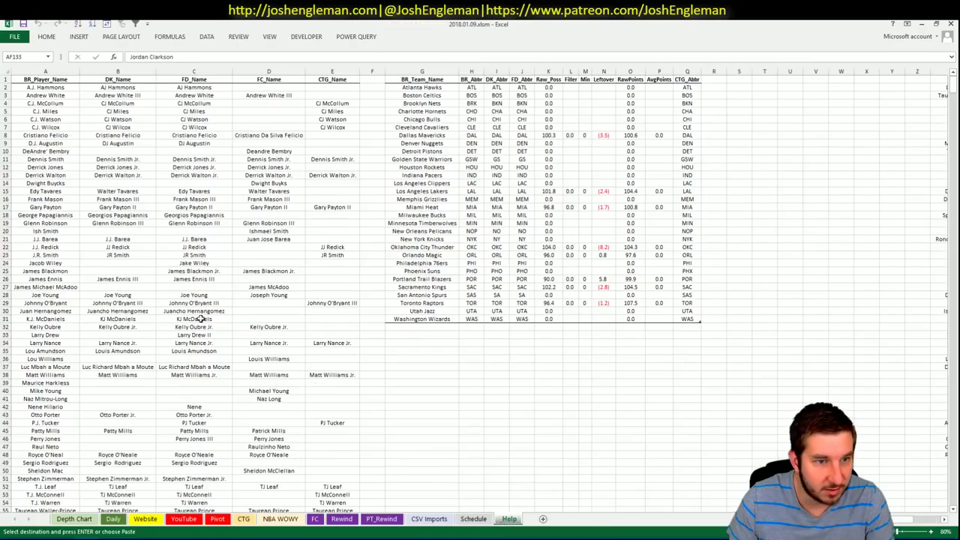
right_click(330, 166)
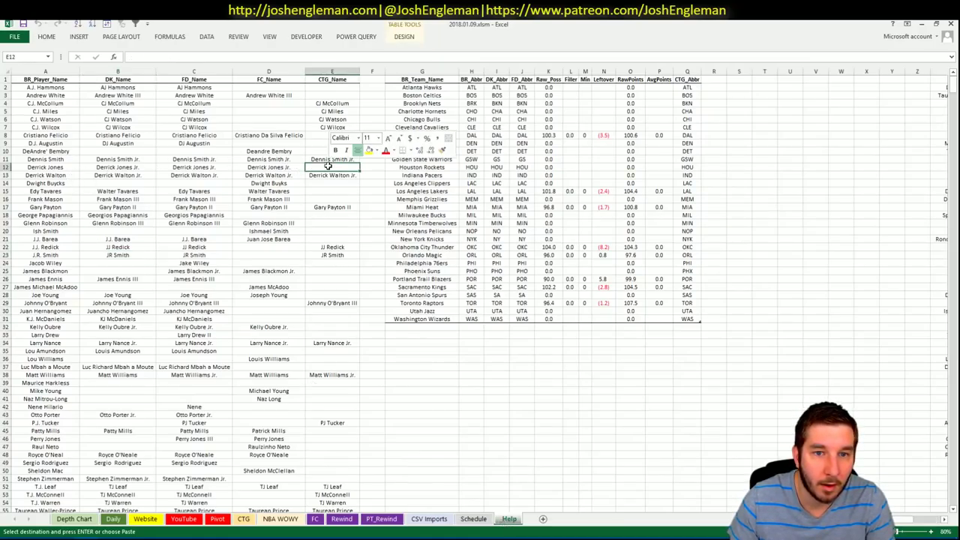
click(364, 210)
Step: Review Miami's shooting matchup against Toronto on the CTG sheet and the MIA player projections on the Pivot sheet
click(272, 520)
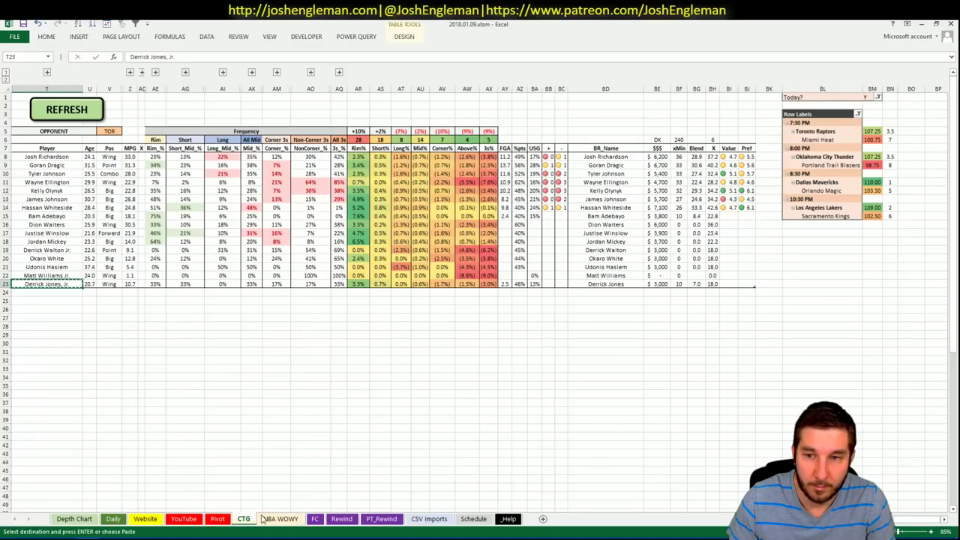
click(246, 520)
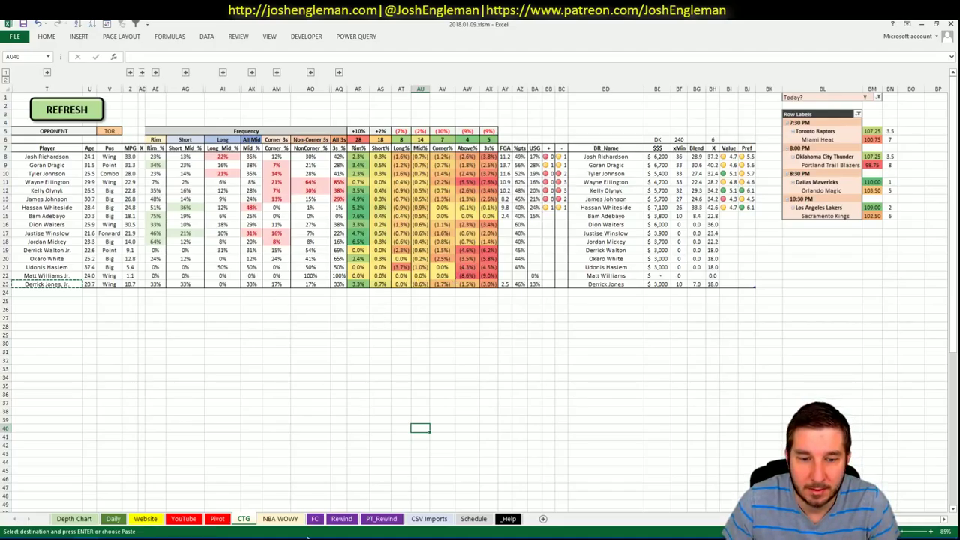
click(217, 518)
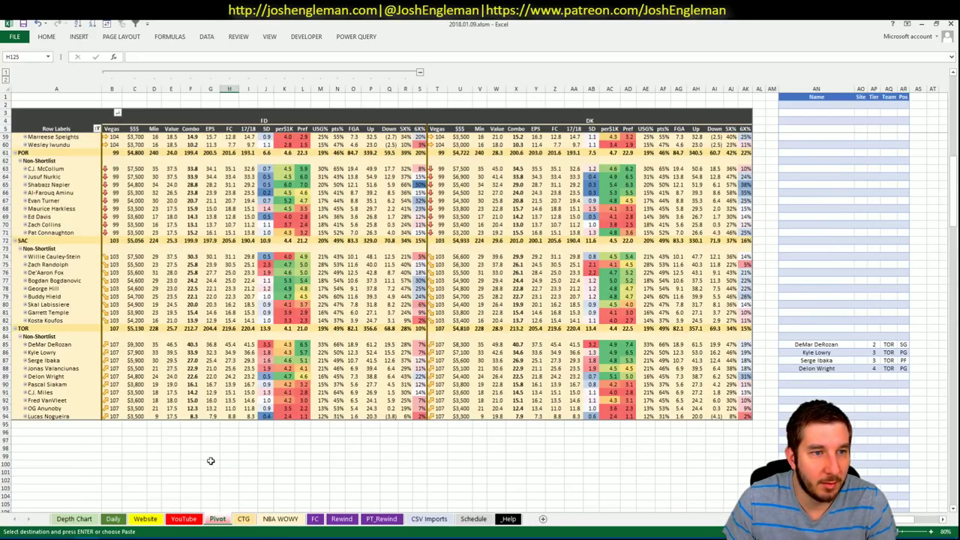
scroll(225, 424, up, 10)
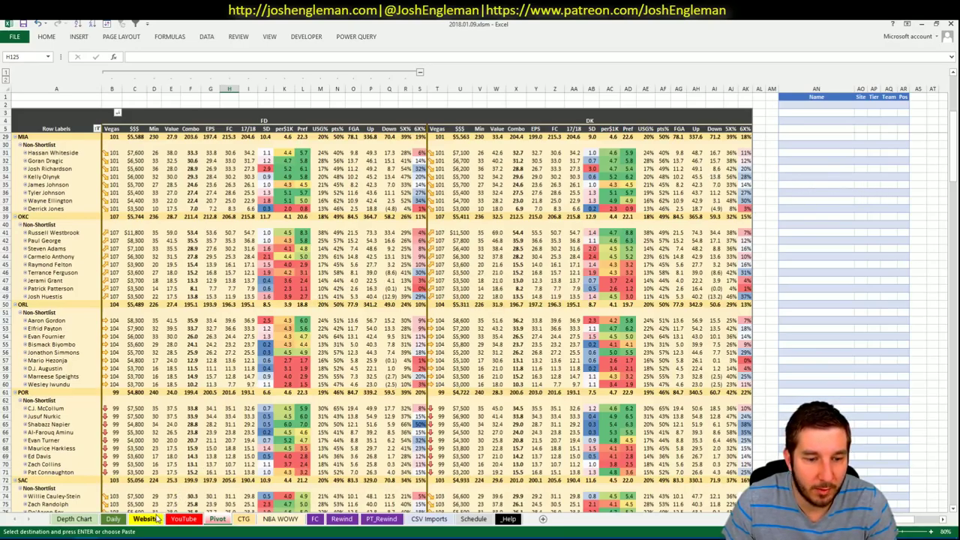
Step: Filter the YouTube sheet's recent-games pivot table to team MIA and check Hassan Whiteside's 07-Jan fantasy points
click(183, 519)
click(263, 97)
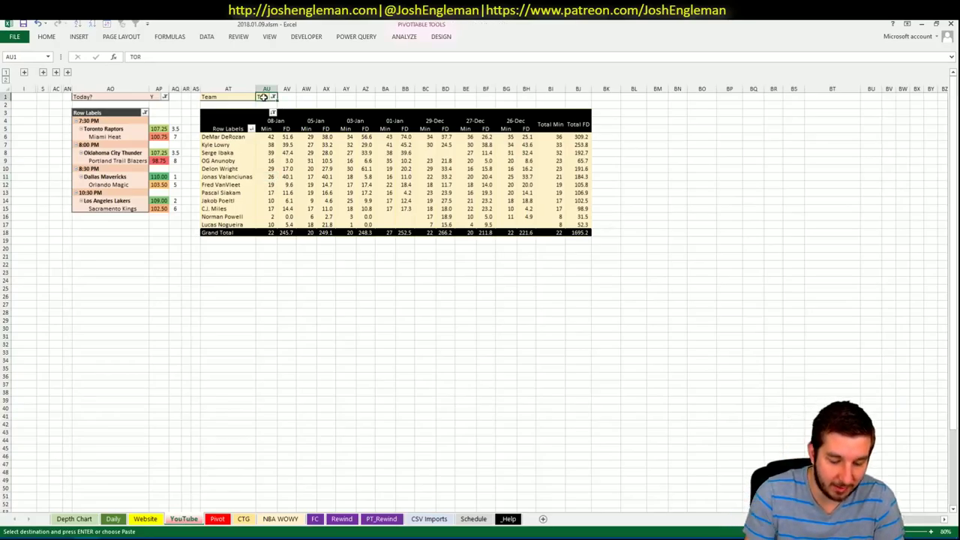
text(MIA)
key(Return)
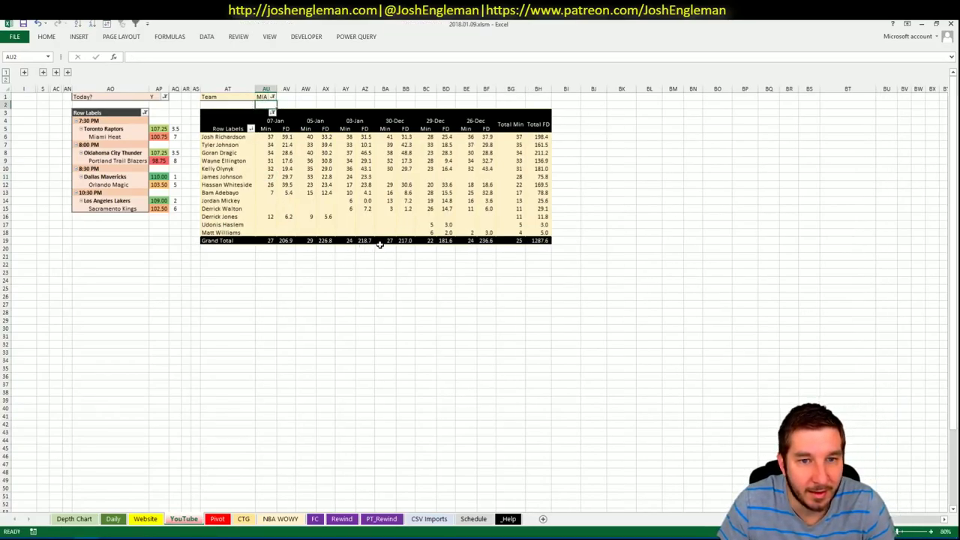
click(288, 186)
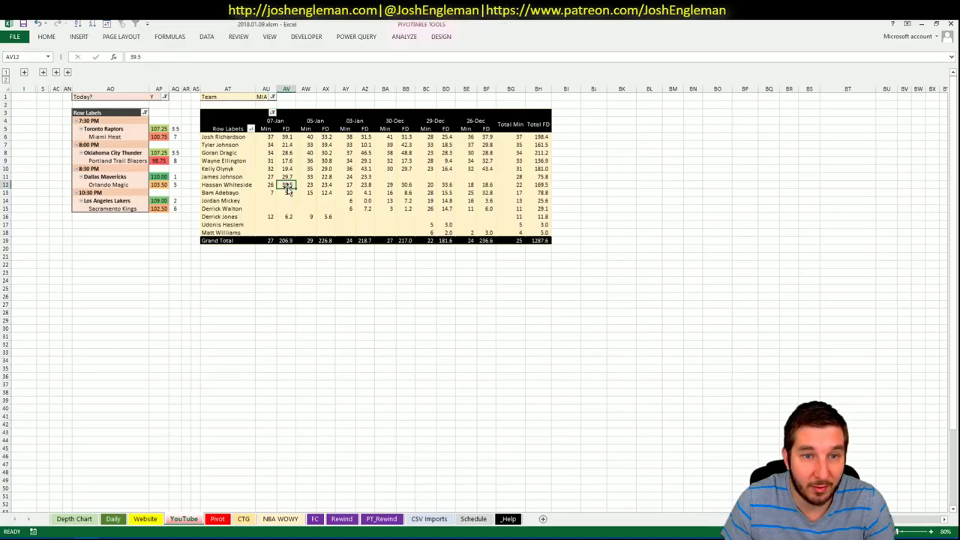
Step: Add Hassan Whiteside with tier 3 to the Pivot sheet's shortlist beside his row
click(218, 524)
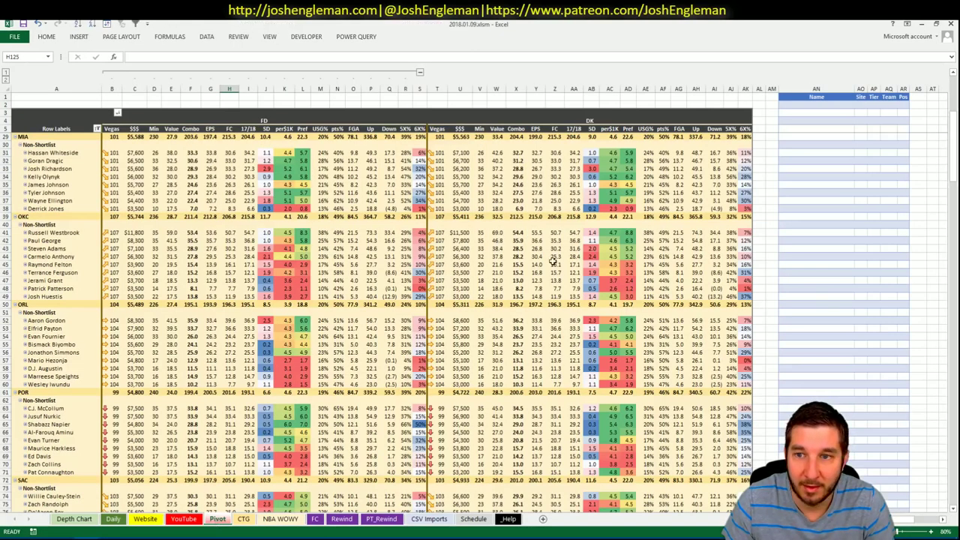
click(792, 153)
text(Hass)
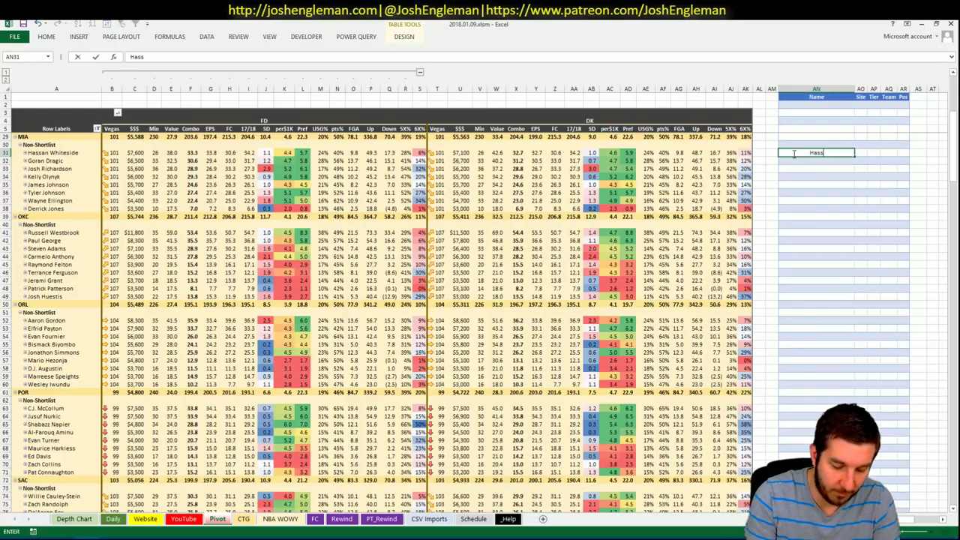
text(an Whiteside)
key(Tab)
key(Tab)
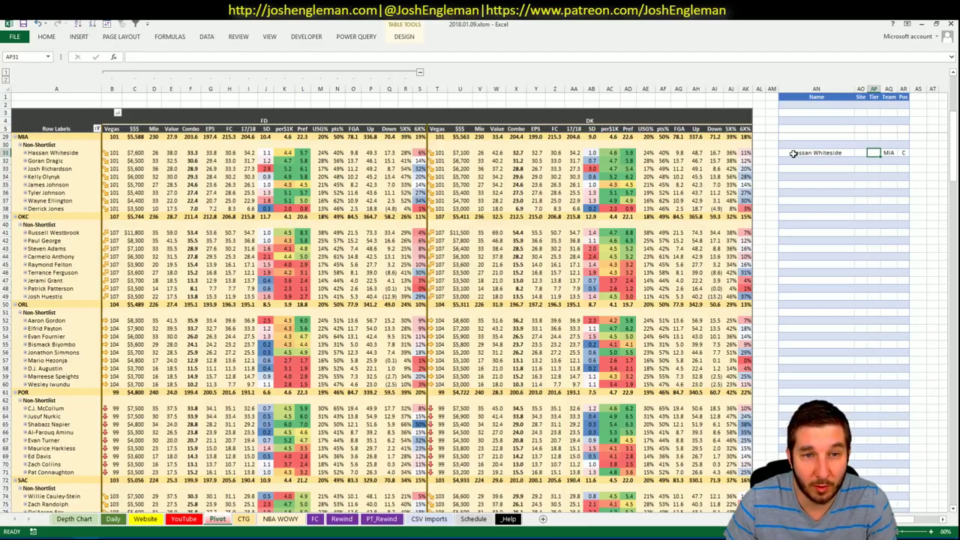
text(3)
key(Return)
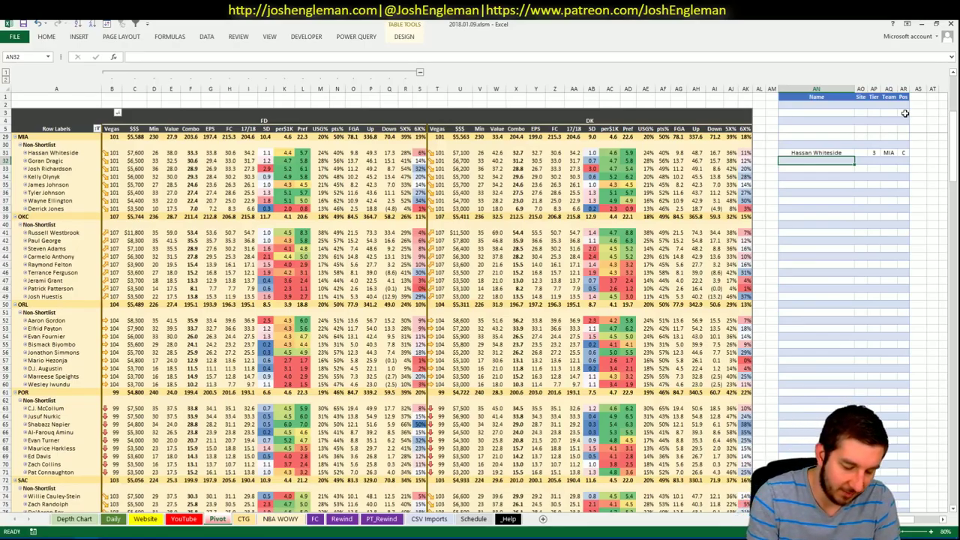
Step: Add Goran Dragic with tier 3 to the Pivot sheet's shortlist beside his row, checking his recent games on the YouTube sheet
text(Goran D)
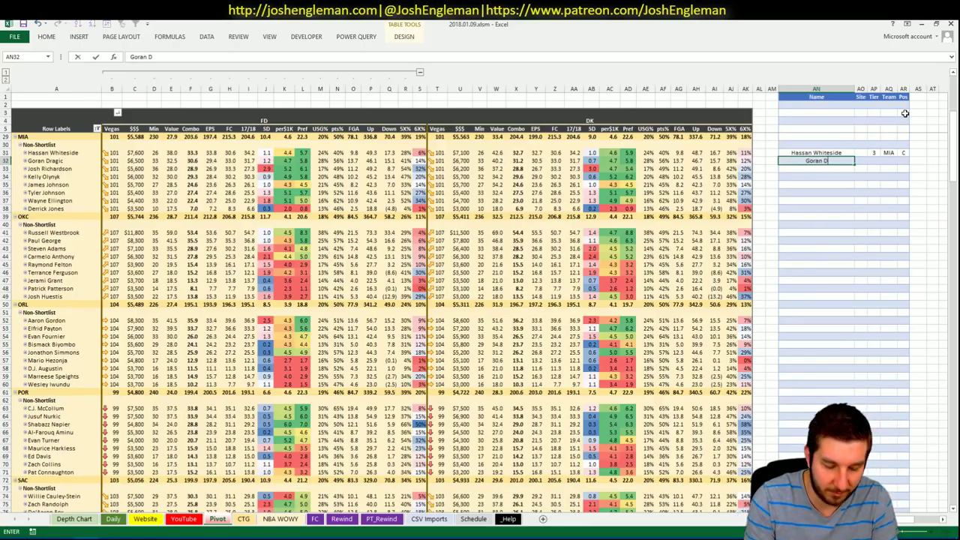
text(ragic)
key(Tab)
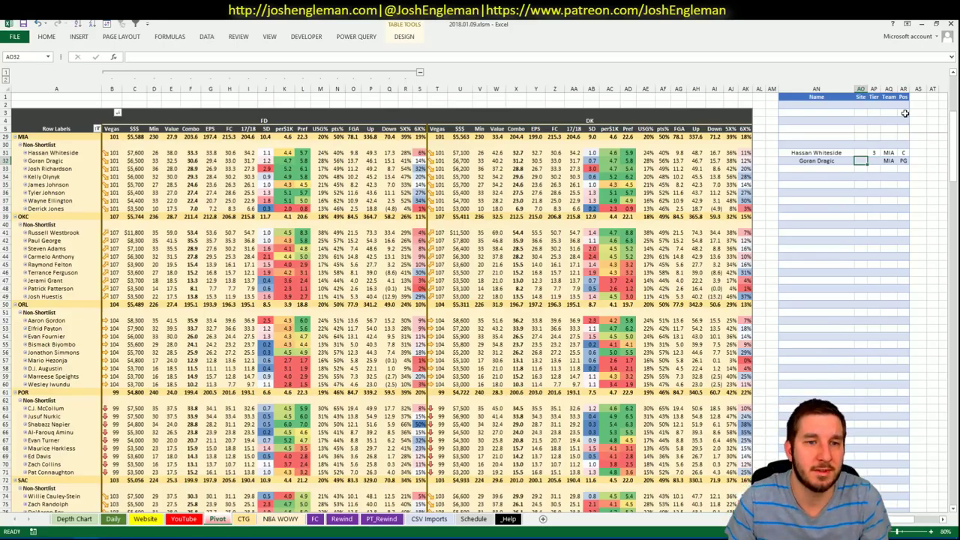
click(181, 519)
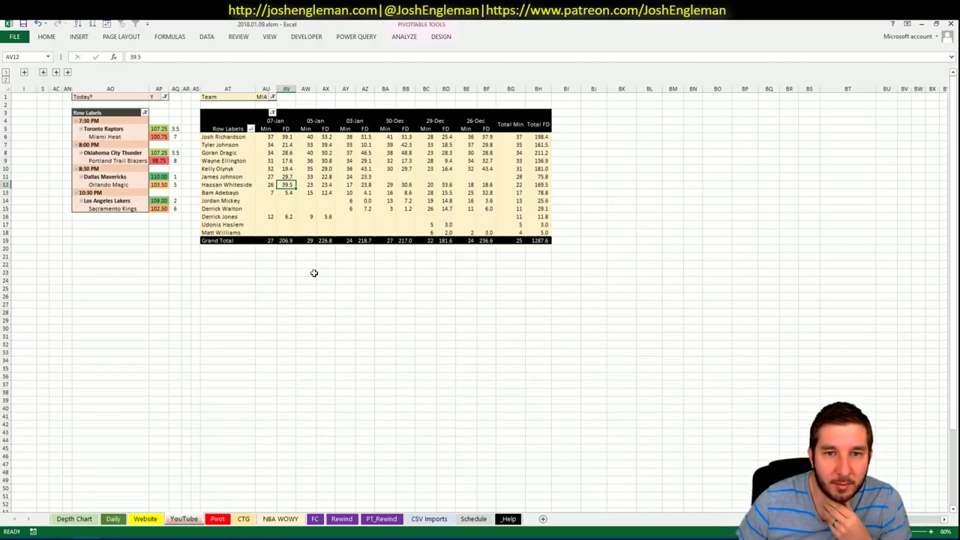
click(217, 519)
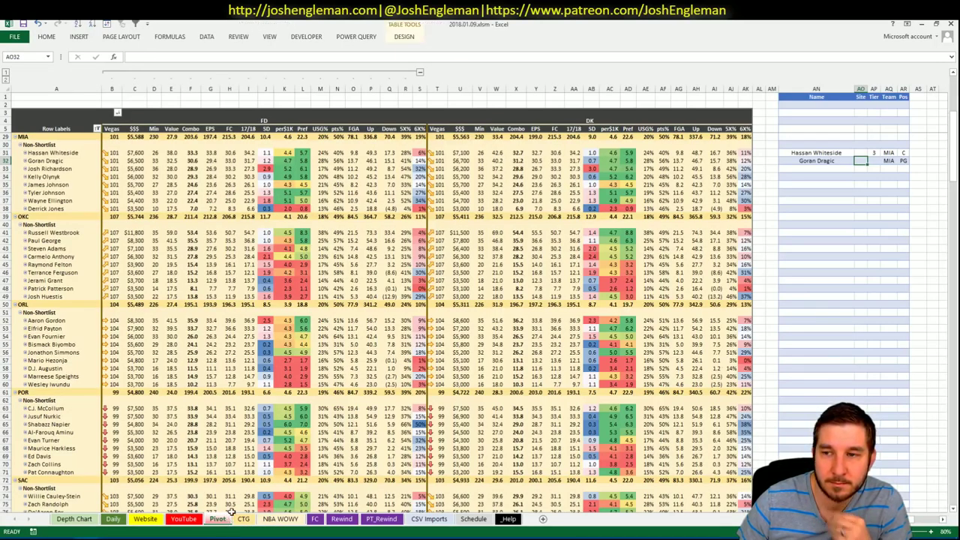
key(Right)
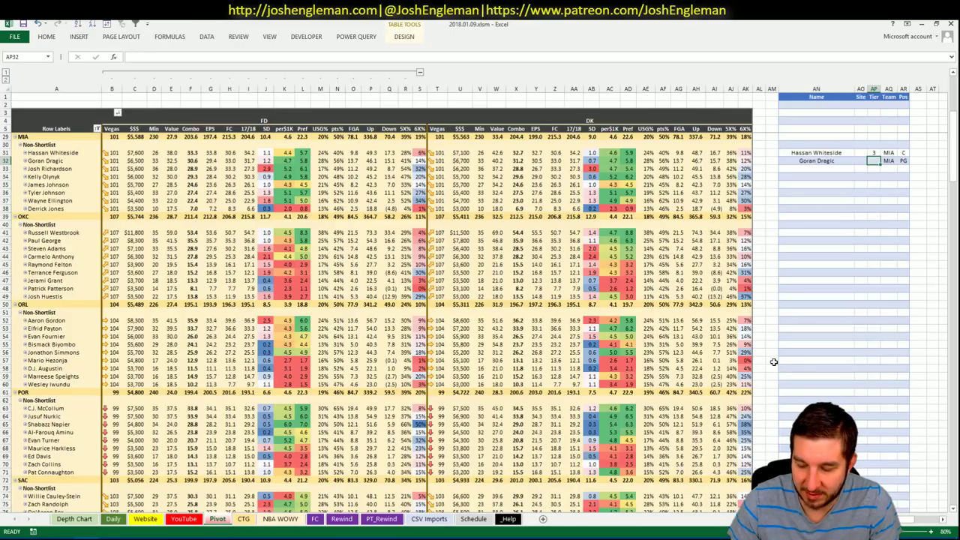
text(3)
key(Return)
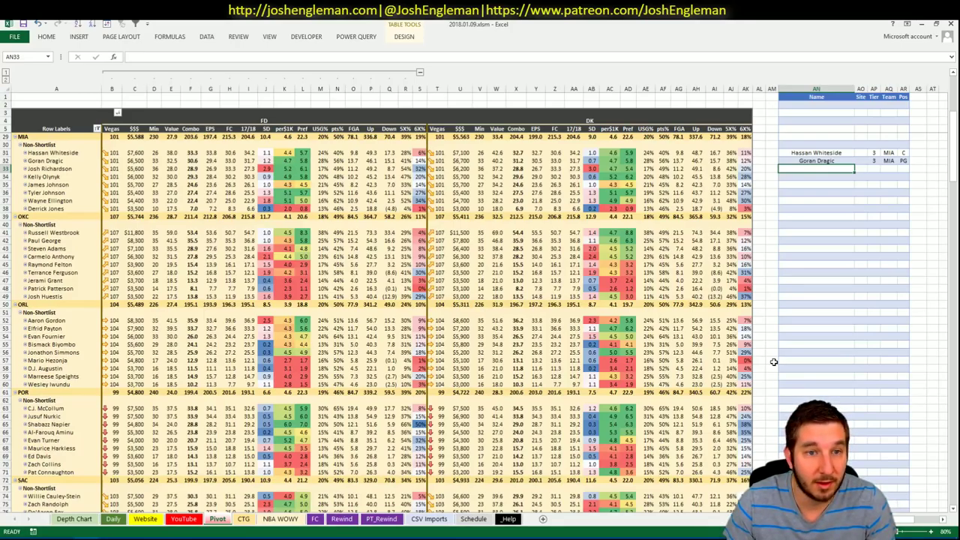
Step: Check Miami's recent games on the YouTube sheet and add Josh Richardson with tier 3 to the Pivot sheet's shortlist
click(181, 518)
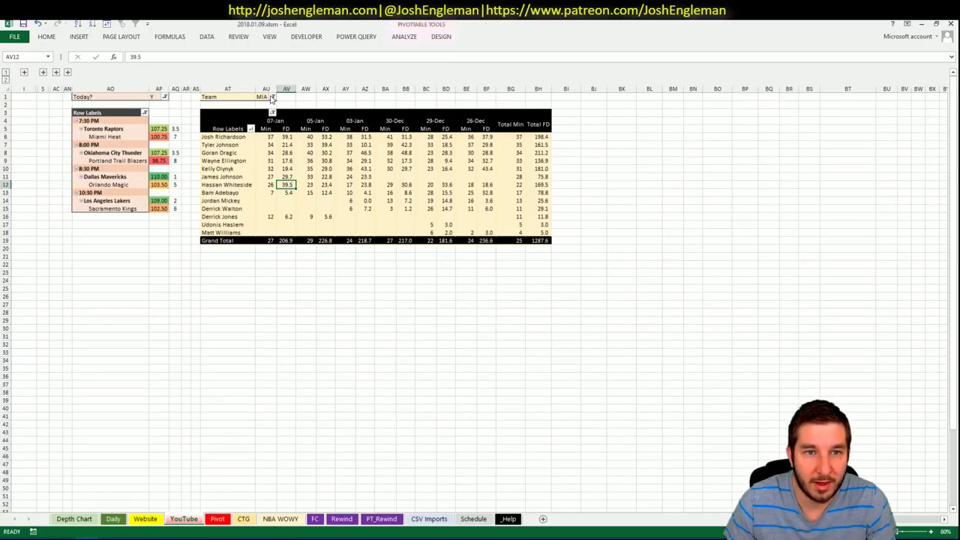
click(183, 521)
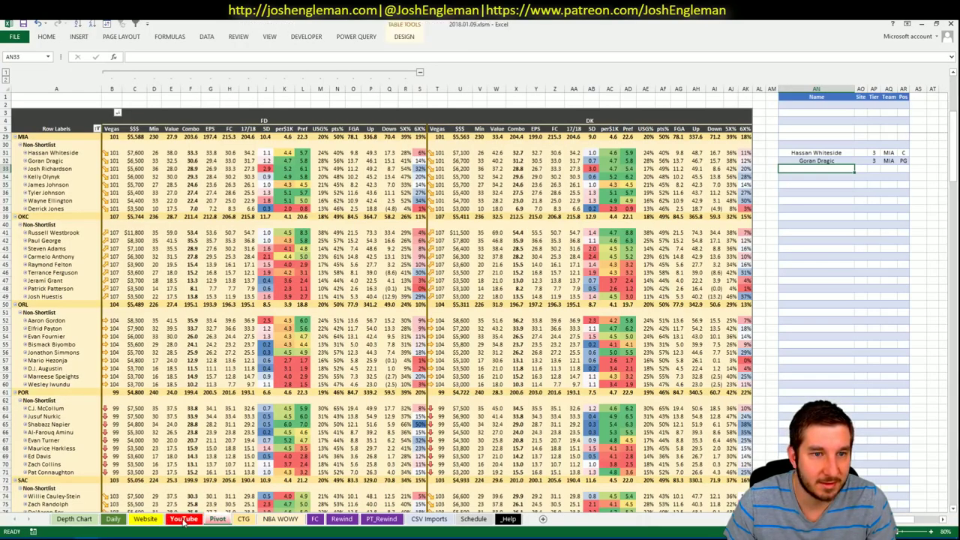
click(183, 521)
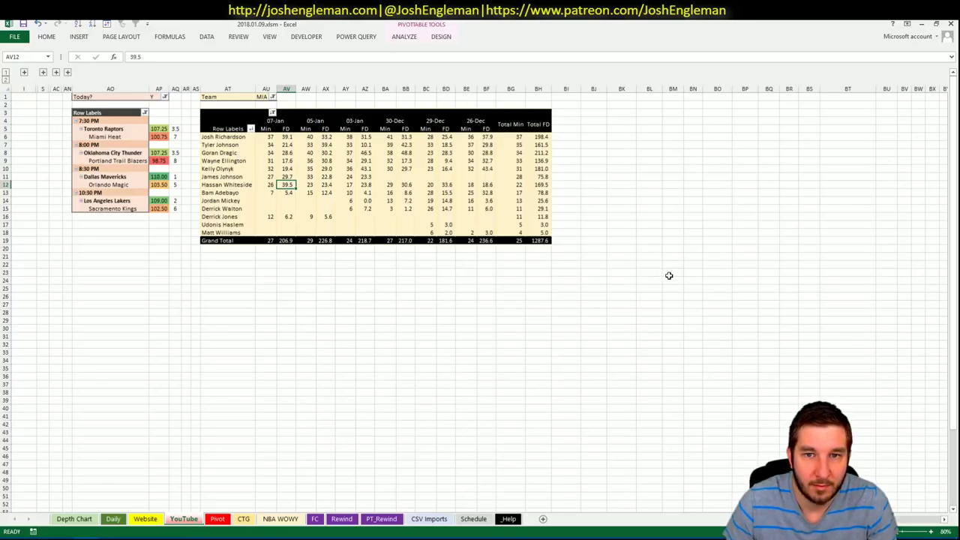
click(217, 519)
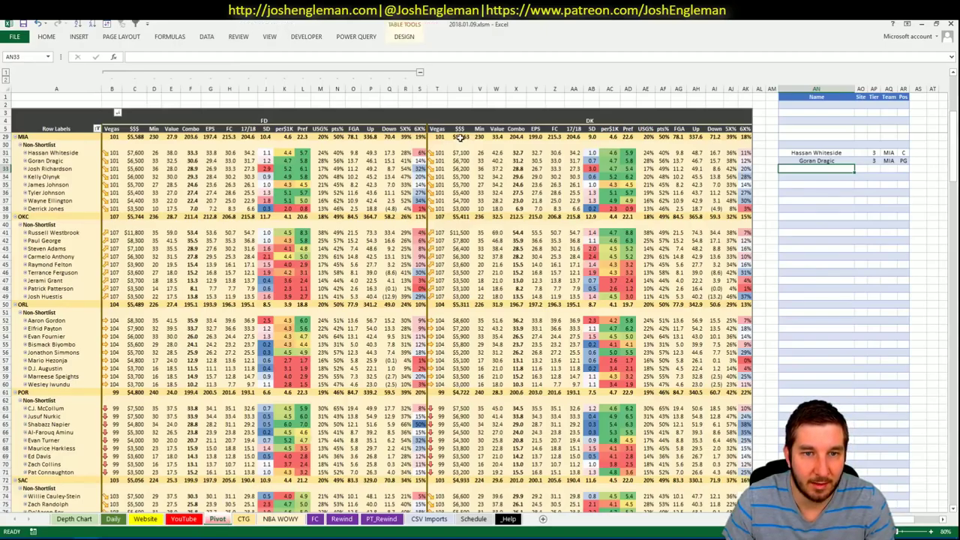
mouse_move(647, 152)
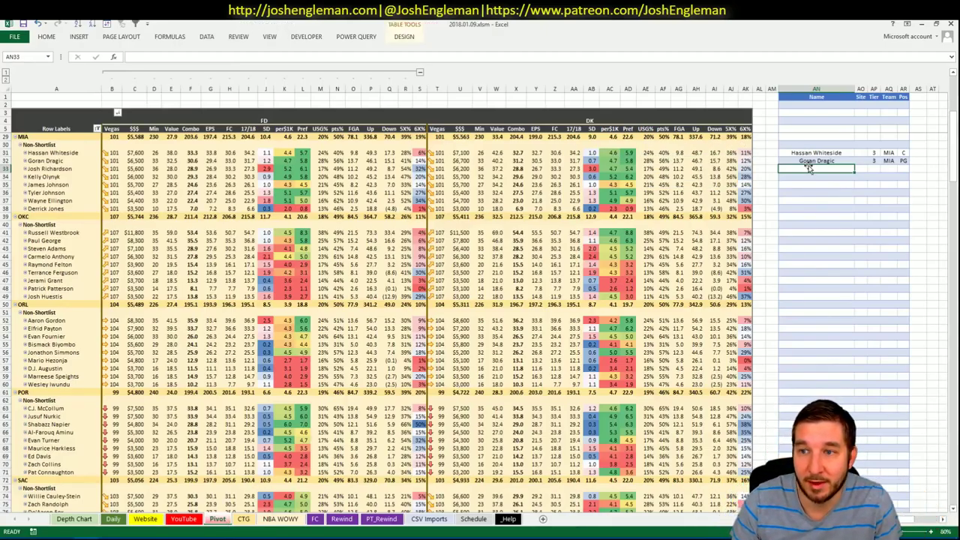
text(Josh)
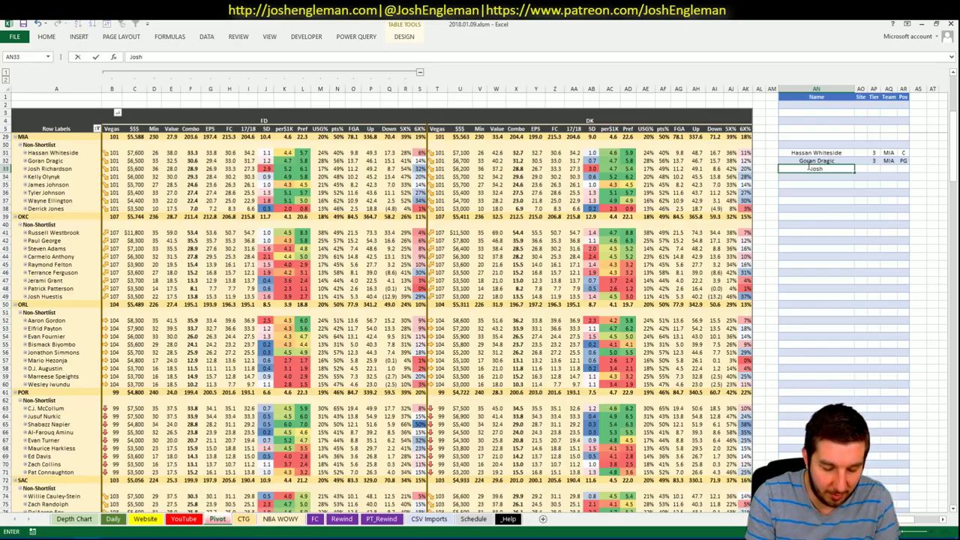
text( Richard)
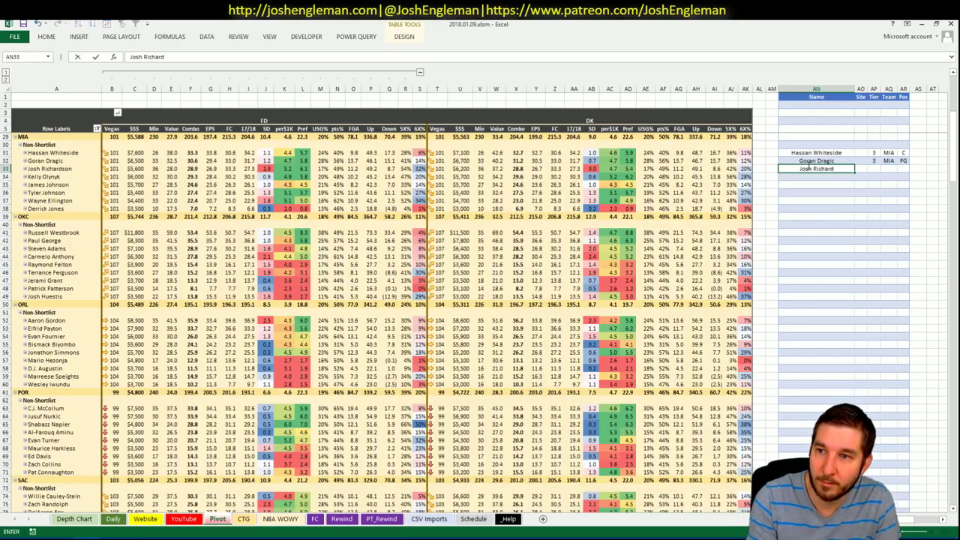
text(son)
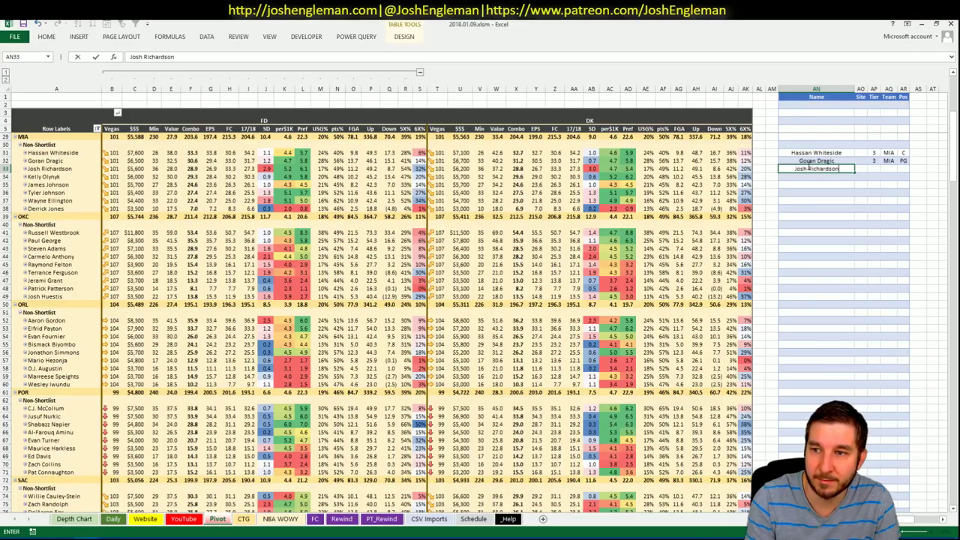
key(Return)
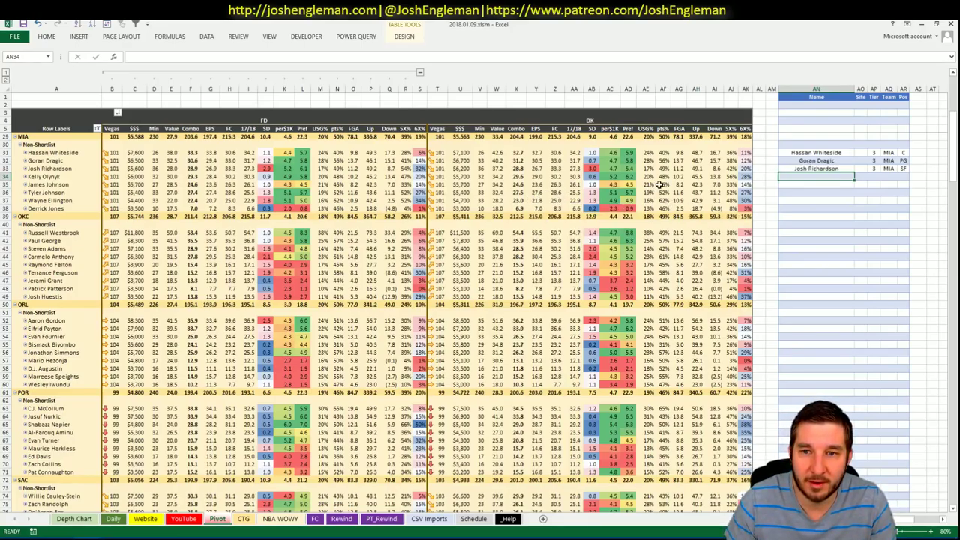
Step: Compare Miami's recent games with the projections and add Kelly Olynyk with tier 3 to the Pivot sheet's shortlist
click(188, 518)
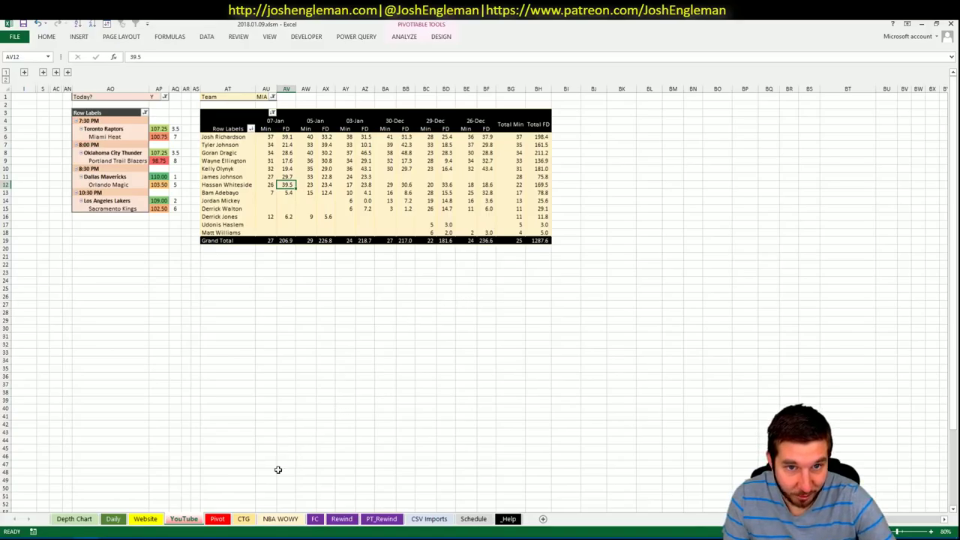
click(223, 521)
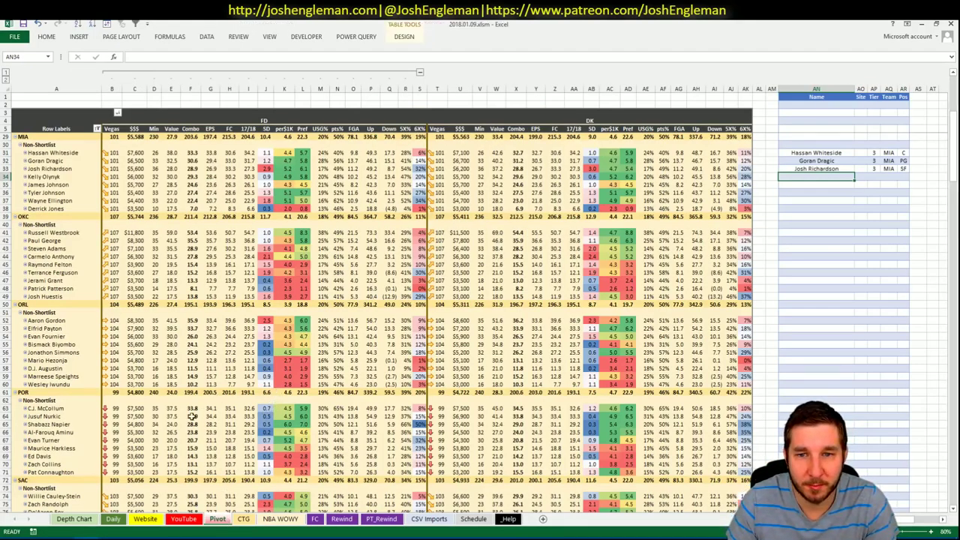
click(184, 520)
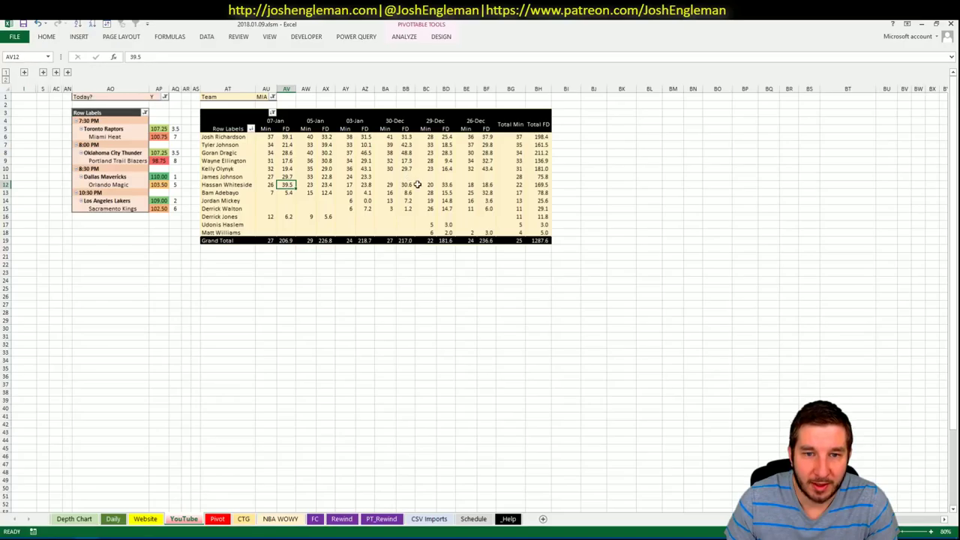
click(217, 519)
text(e)
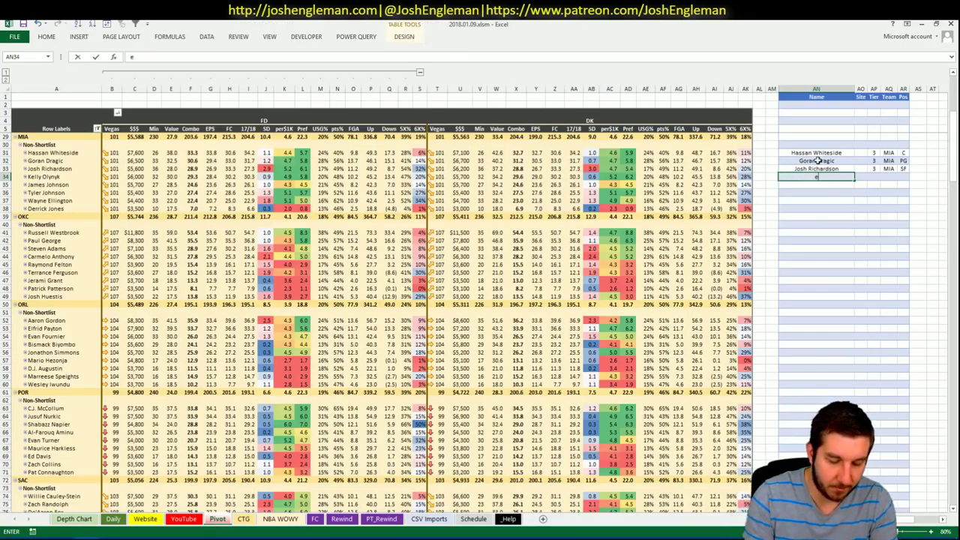
text(lly)
key(BackSpace)
key(BackSpace)
key(BackSpace)
key(BackSpace)
text(Kelly Olynyk)
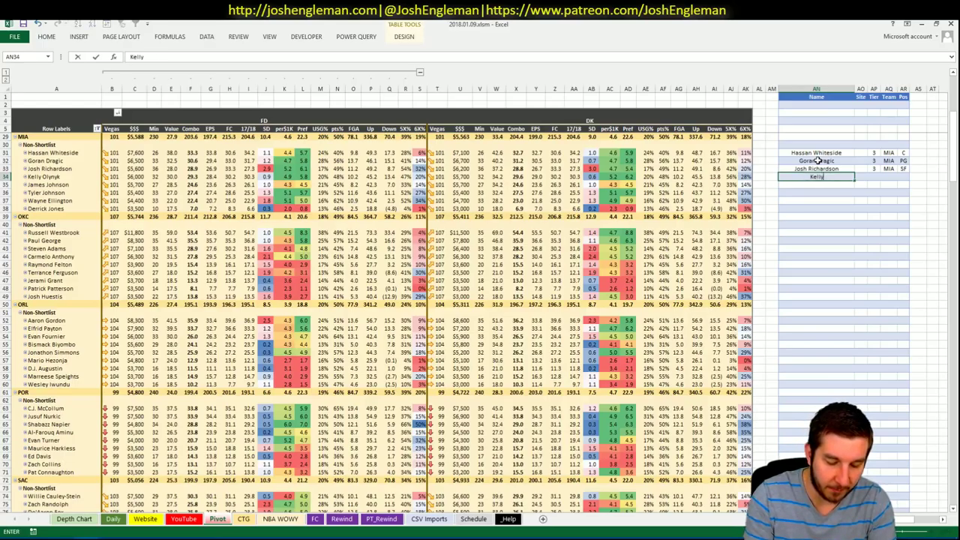
key(Tab)
key(Tab)
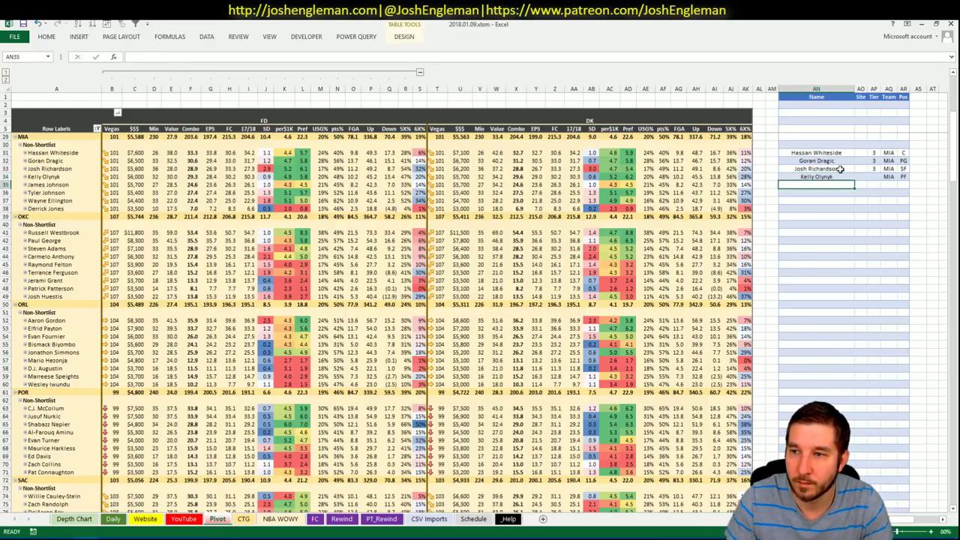
text(3)
click(874, 176)
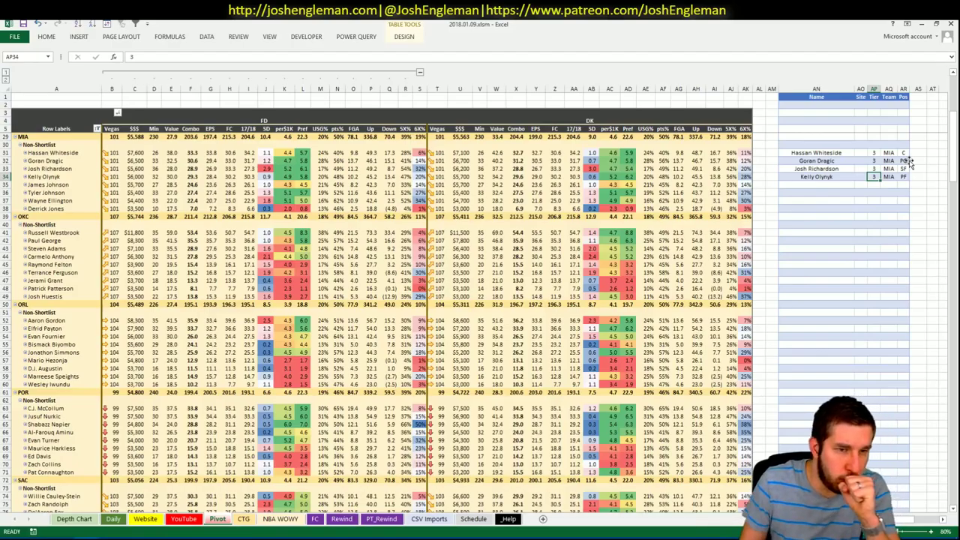
Step: Examine Kelly Olynyk's shot frequencies and matchup adjustments against Toronto on the CTG sheet
click(244, 518)
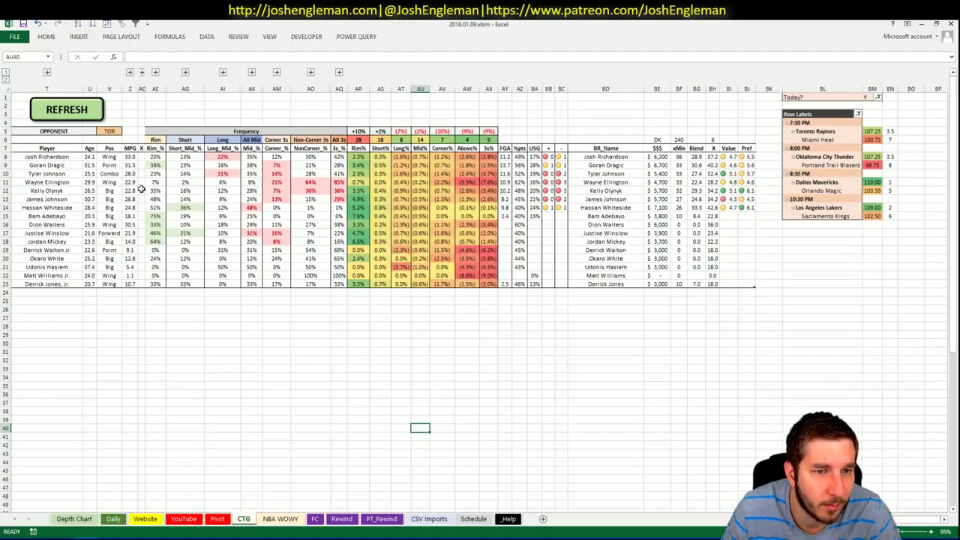
drag(141, 191, 505, 190)
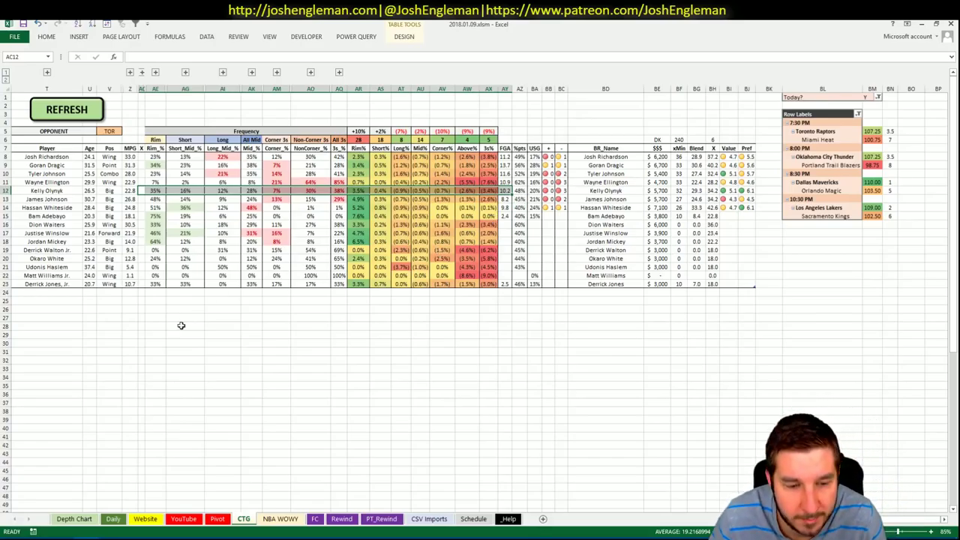
click(224, 518)
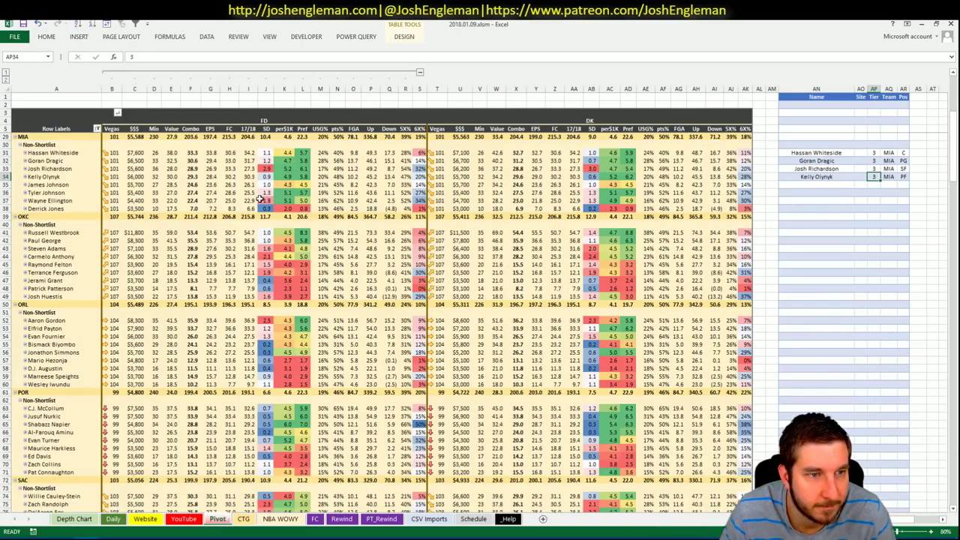
Step: Add Tyler Johnson with tier 3 below Kelly Olynyk in the Pivot sheet's shortlist after checking Miami's recent games
click(833, 184)
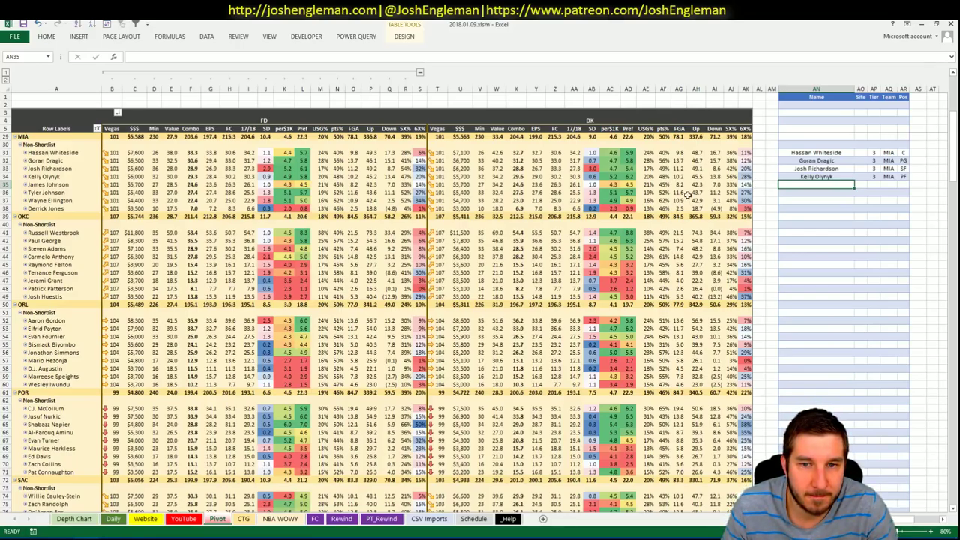
click(182, 519)
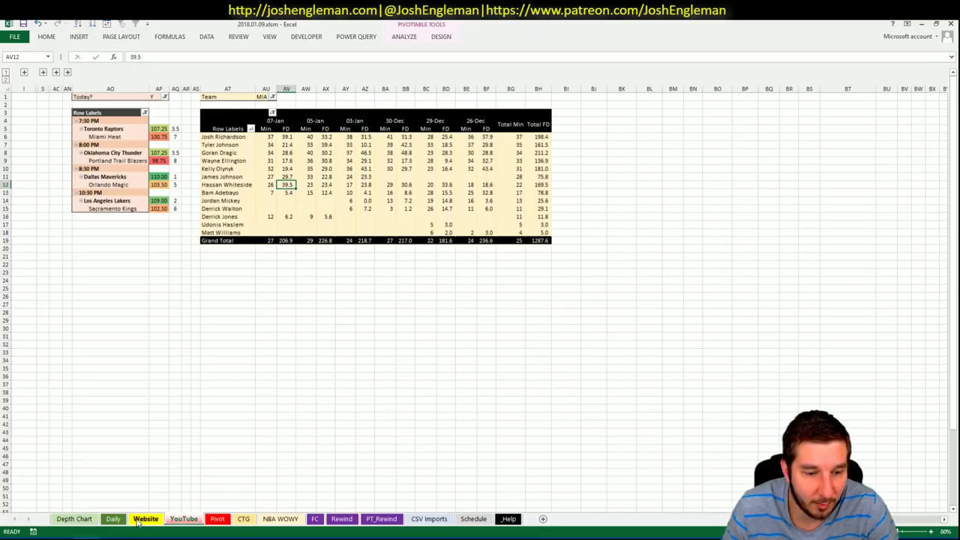
click(217, 518)
text(2)
key(BackSpace)
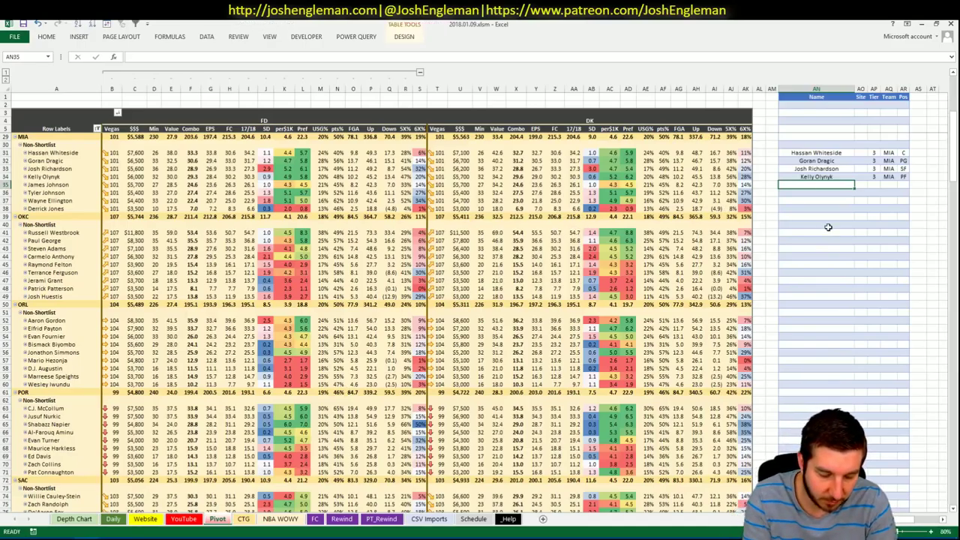
text(Tyler Johnson)
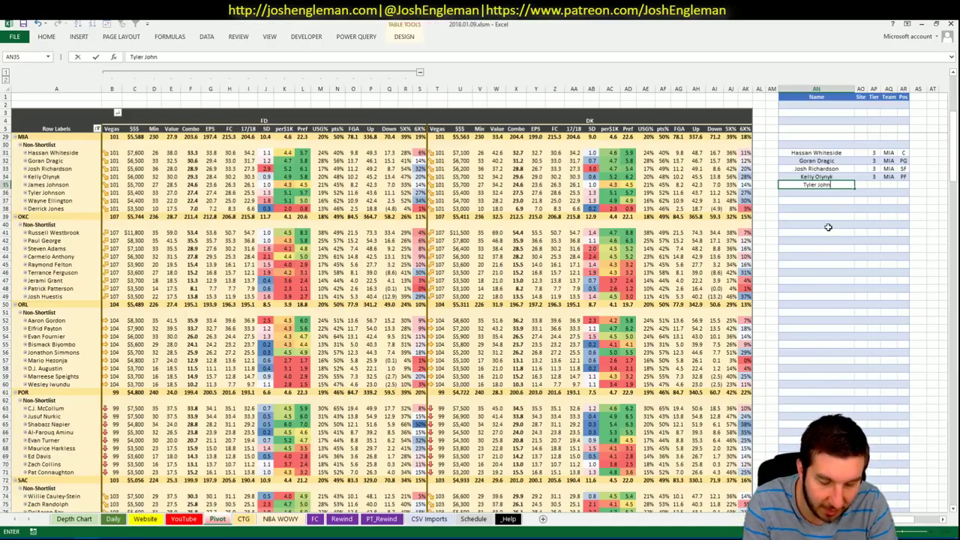
key(Tab)
key(Tab)
text(3)
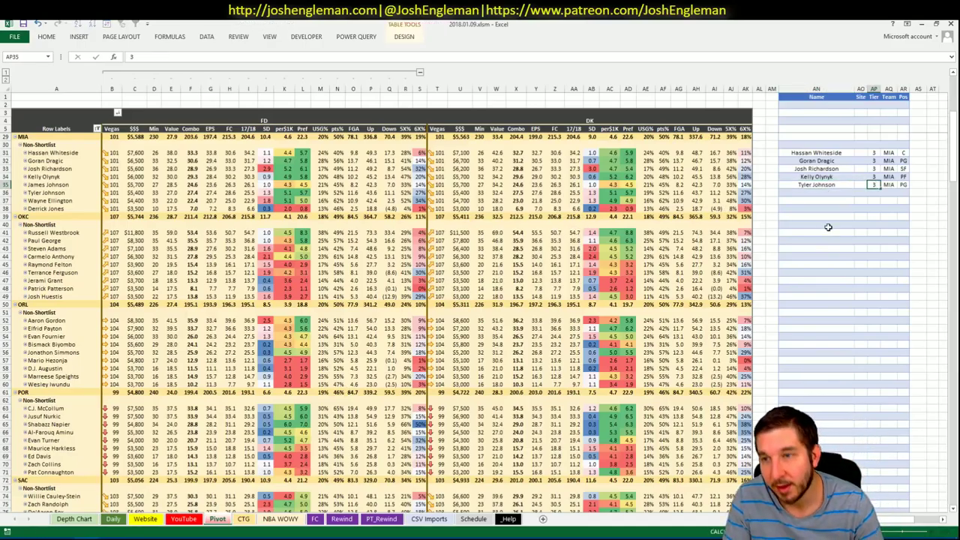
key(Return)
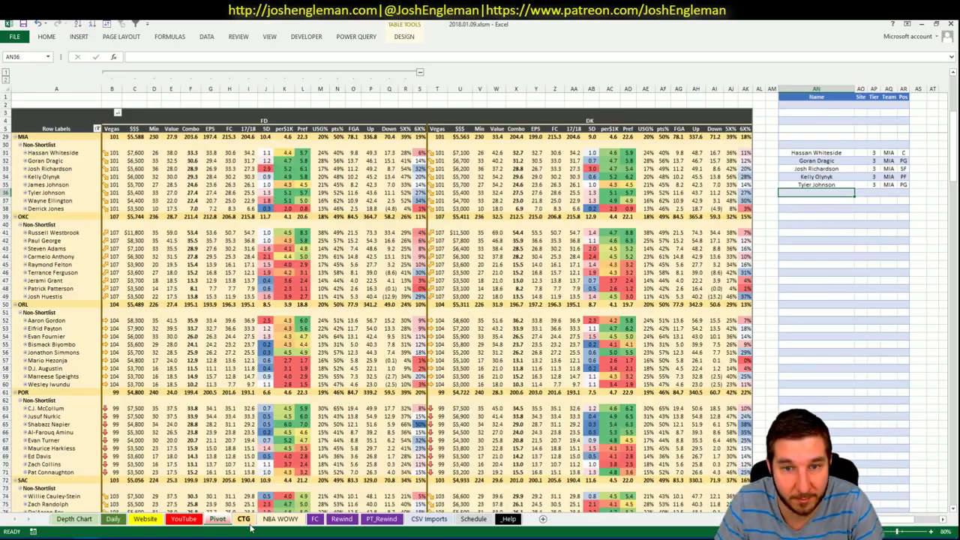
Step: Review Oklahoma City's projections on the Pivot sheet and set the opponent on the CTG sheet to POR
click(217, 518)
click(390, 328)
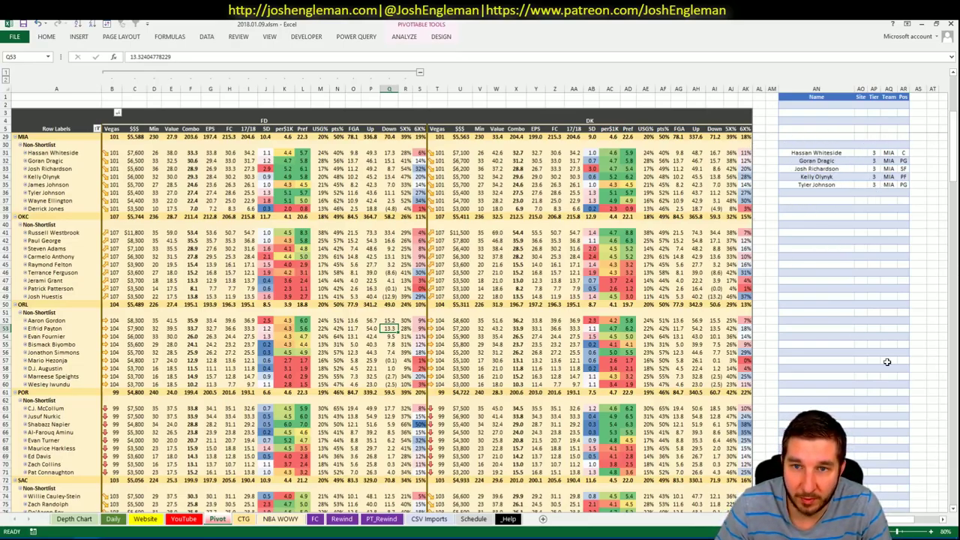
click(335, 240)
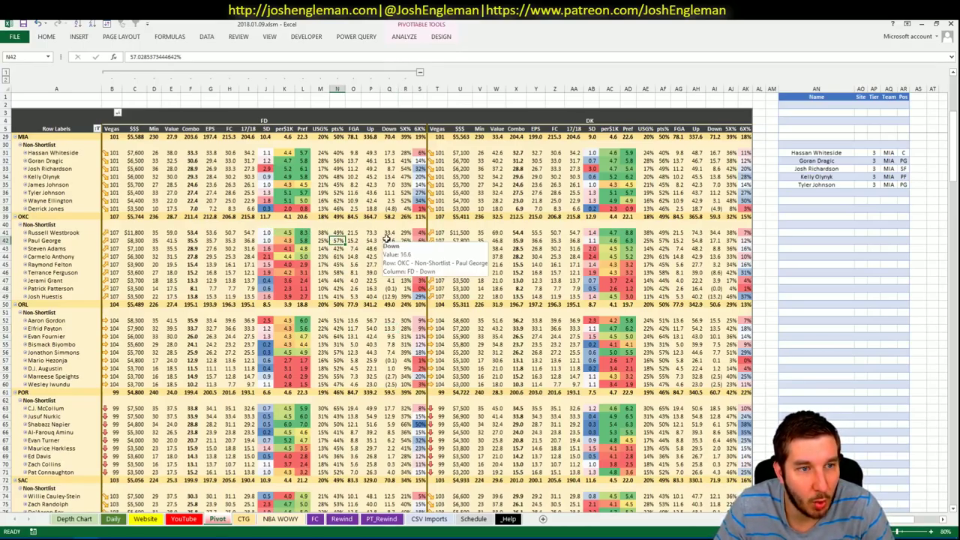
click(264, 519)
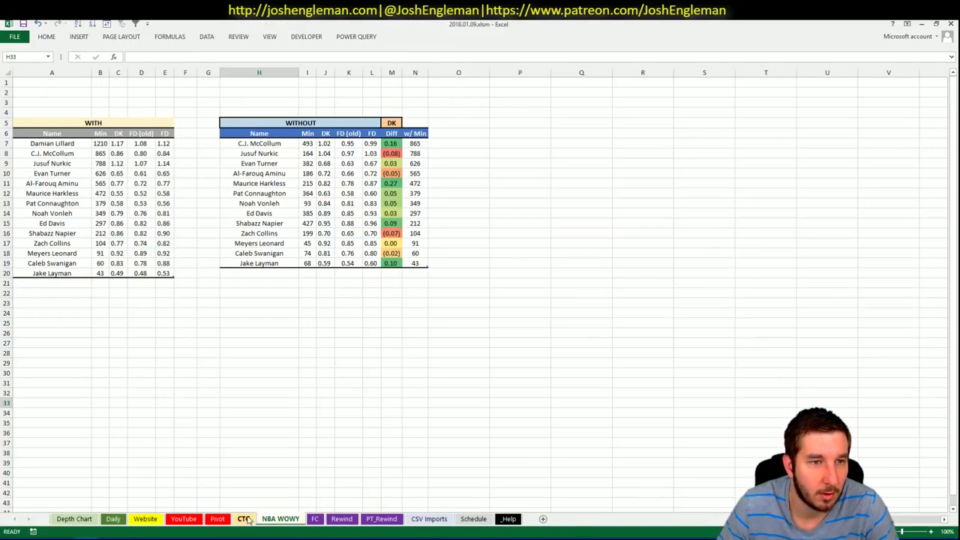
click(244, 519)
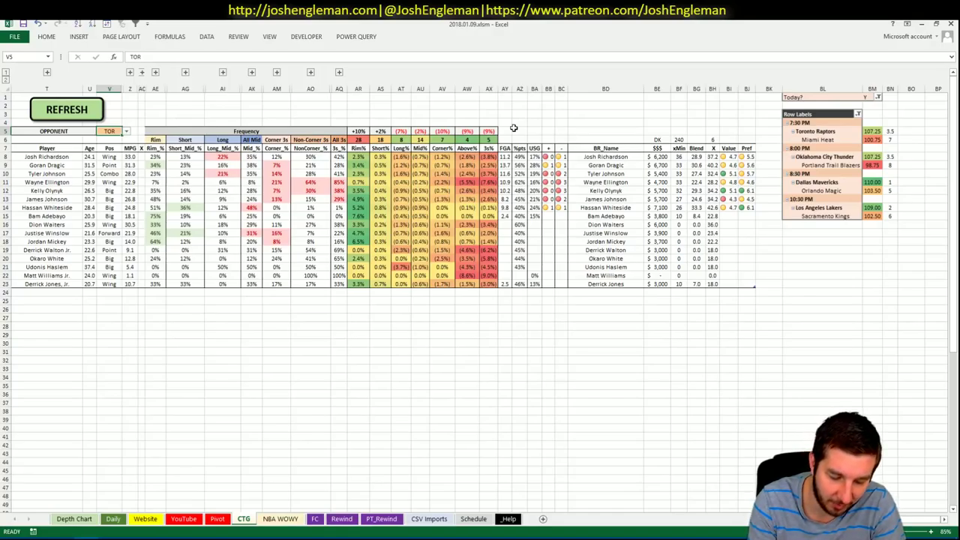
text(POR)
key(Return)
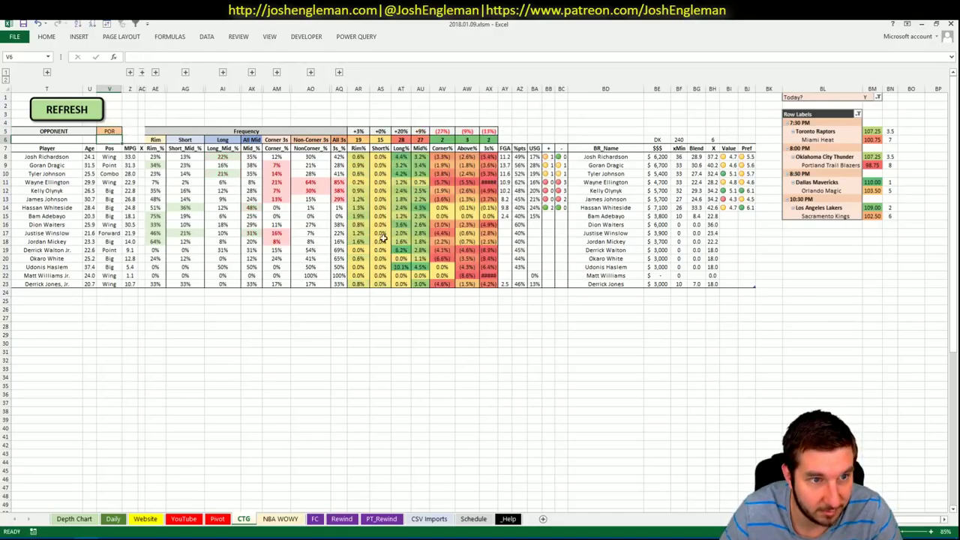
Step: Switch to the browser and open the Oklahoma City Thunder team page on Cleaning the Glass
key(alt+Tab)
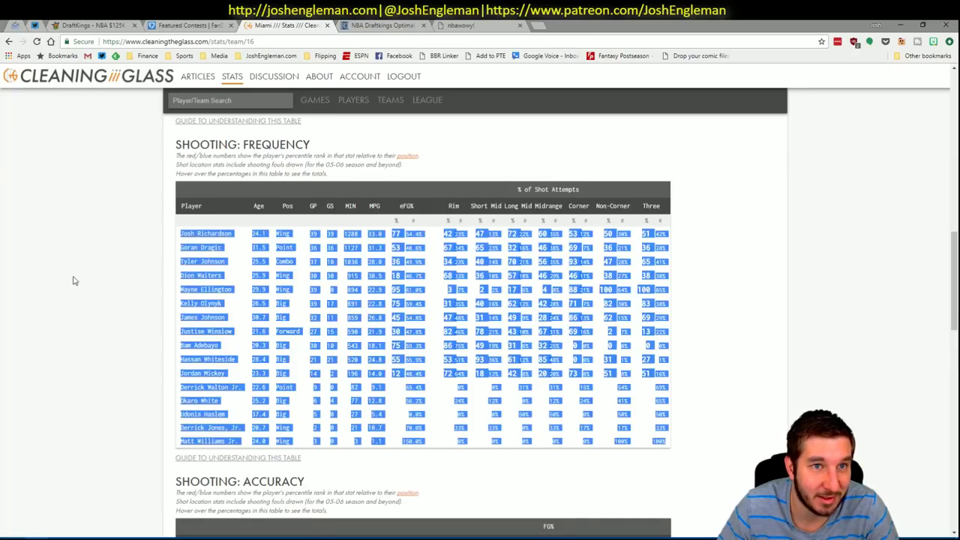
click(246, 102)
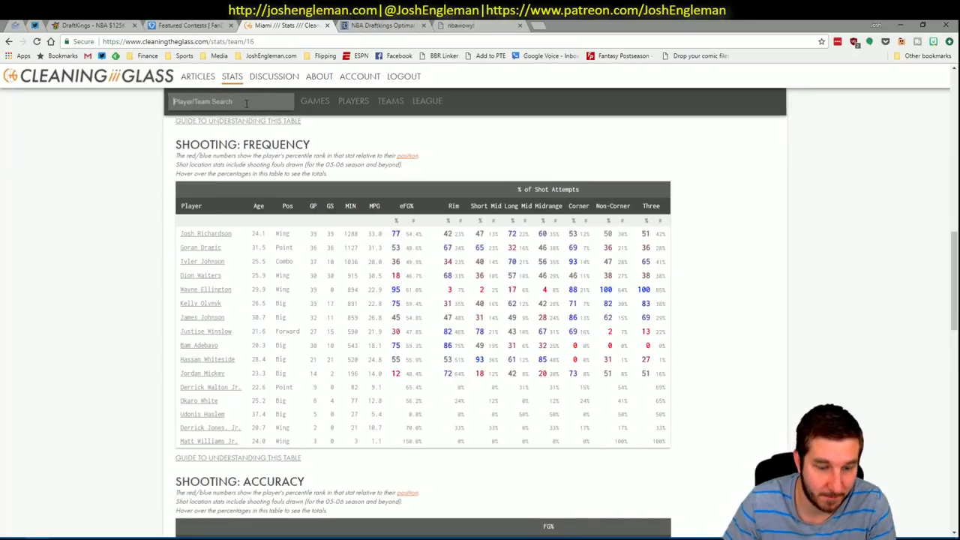
text(ty Thunder)
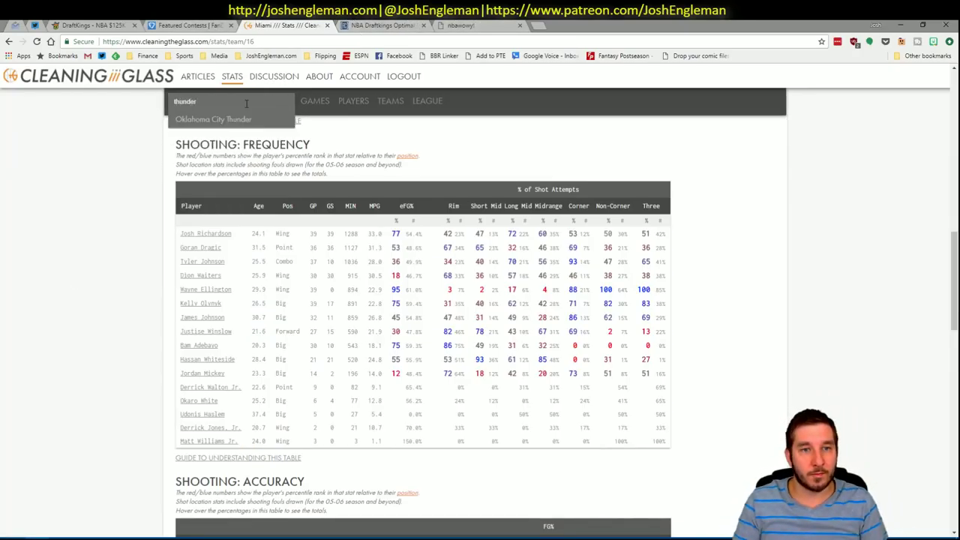
key(Return)
key(alt+Tab)
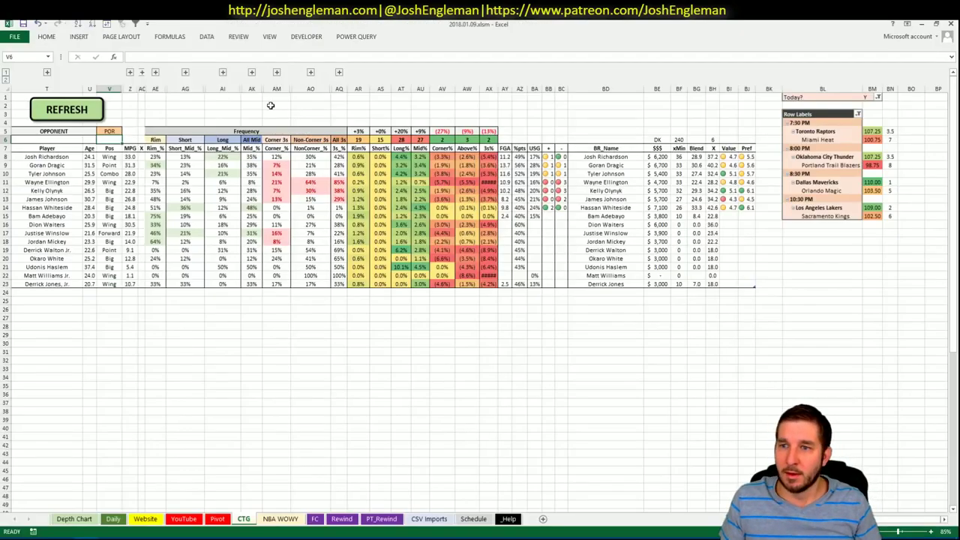
key(alt+Tab)
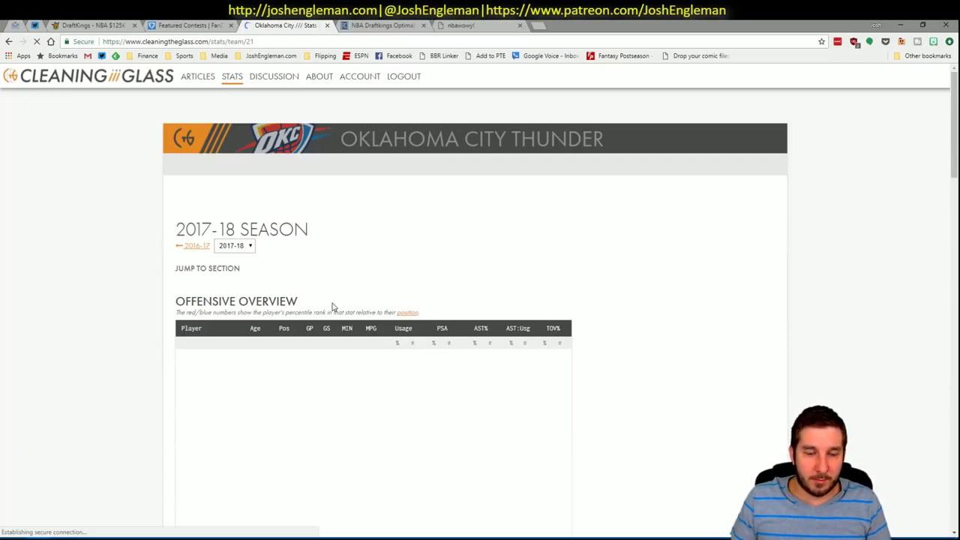
Step: Copy the Thunder's Shooting: Frequency player rows and refresh the workbook's CTG sheet with them
scroll(319, 278, down, 10)
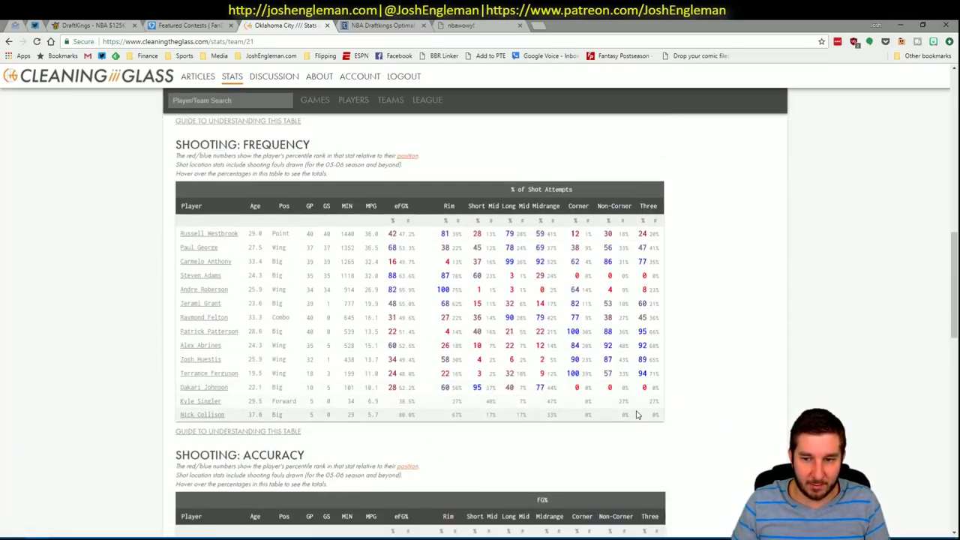
drag(636, 415, 182, 233)
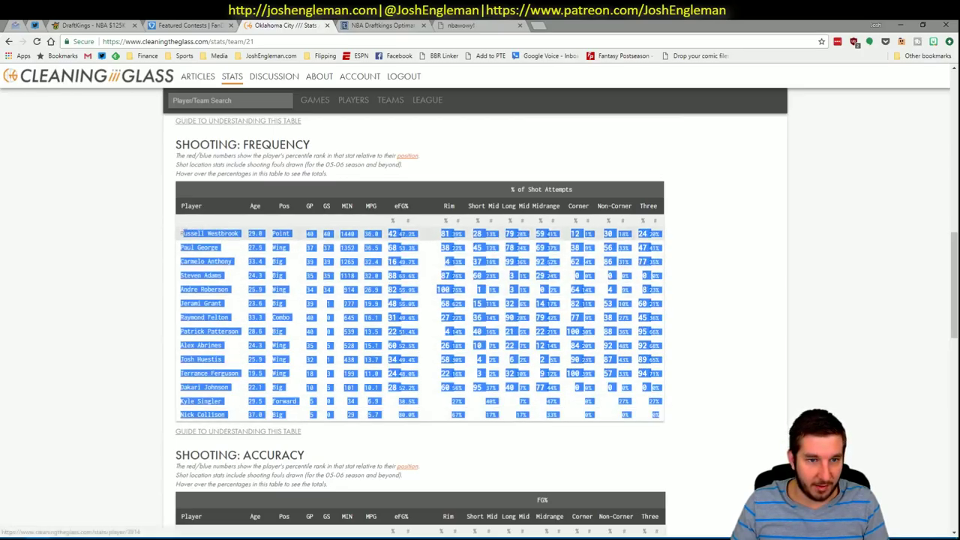
key(alt+Tab)
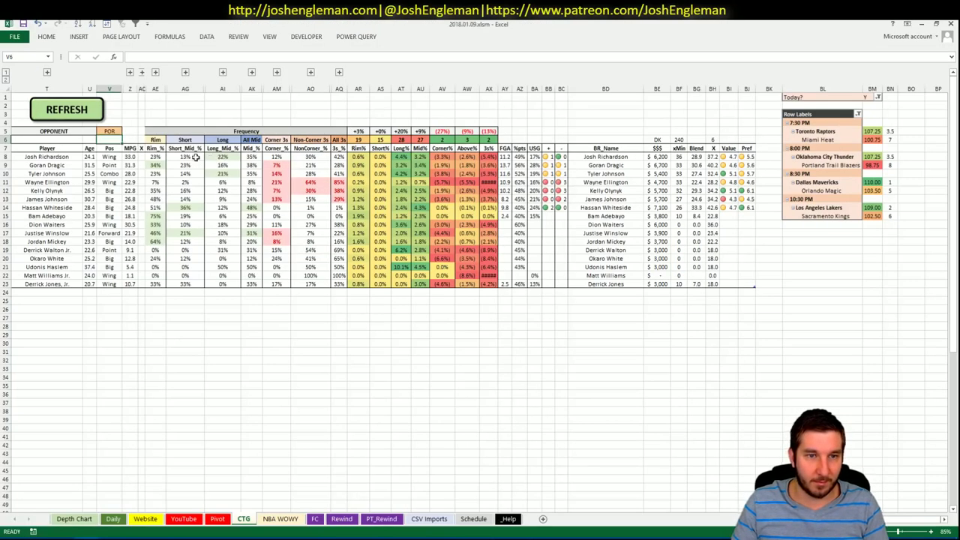
click(90, 113)
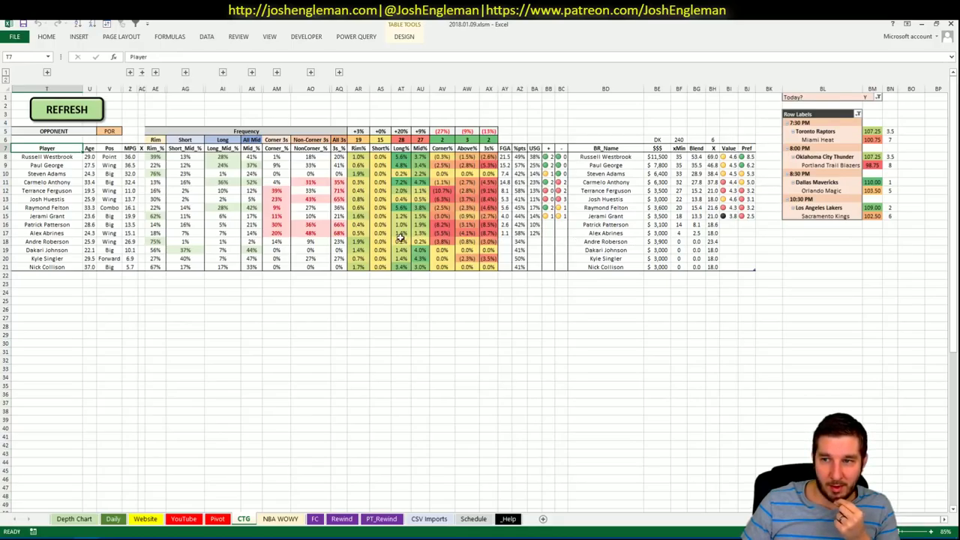
Step: Add Russell Westbrook with tier 3 to the Pivot sheet's shortlist, level with his row in the Oklahoma City projections
click(216, 518)
click(323, 351)
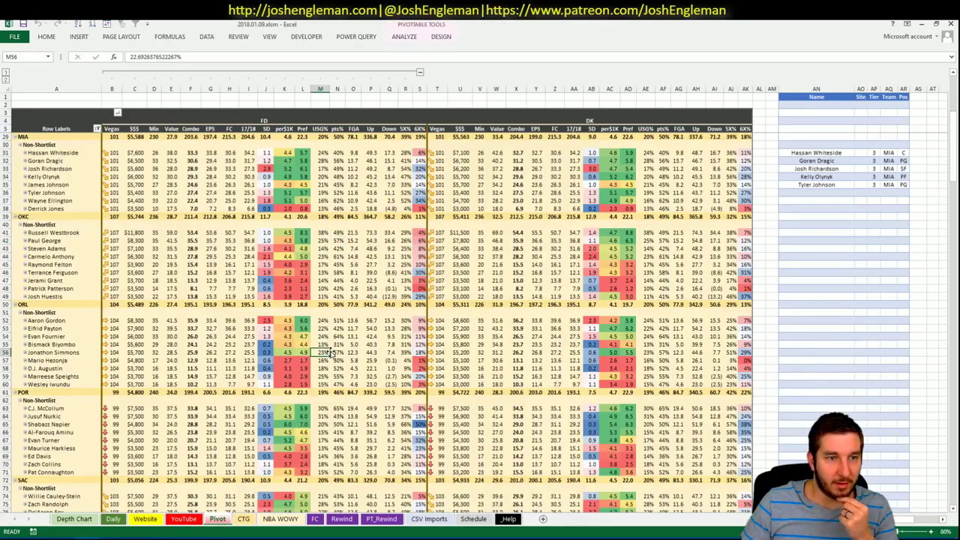
scroll(334, 352, down, 3)
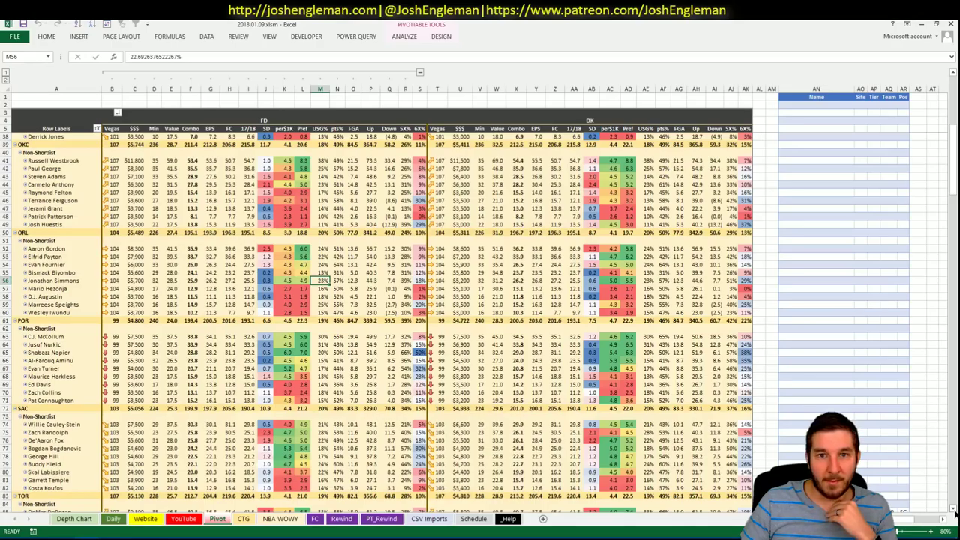
click(955, 510)
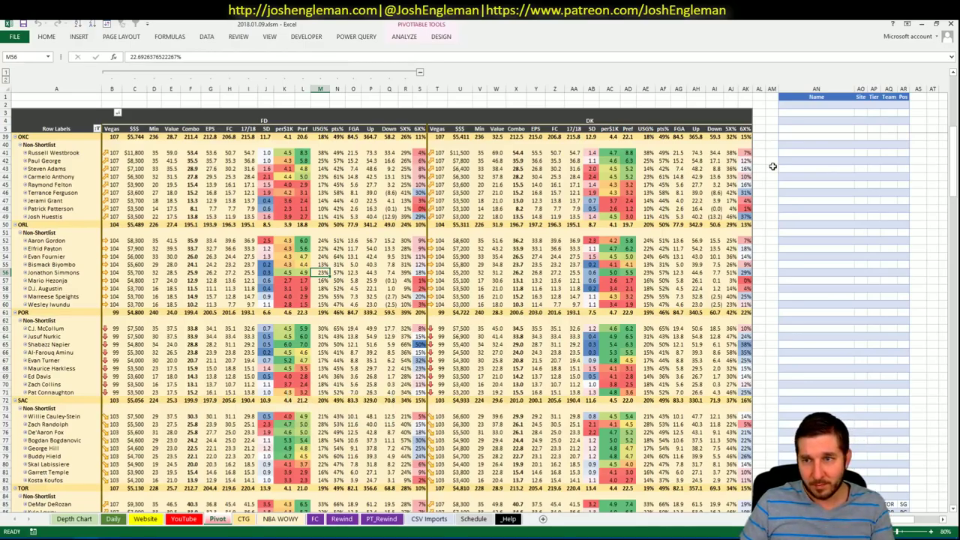
click(803, 155)
text(Russell WQ)
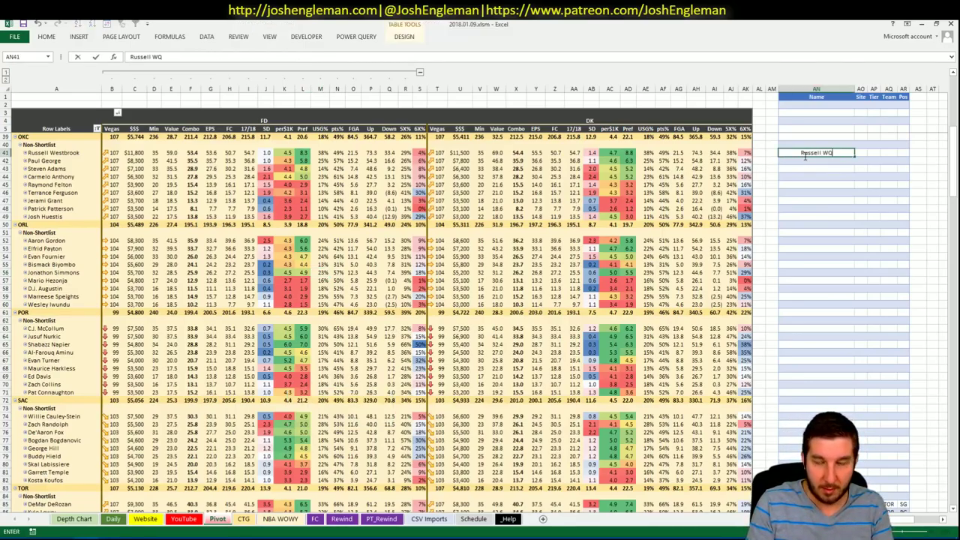
key(BackSpace)
text(estbroo)
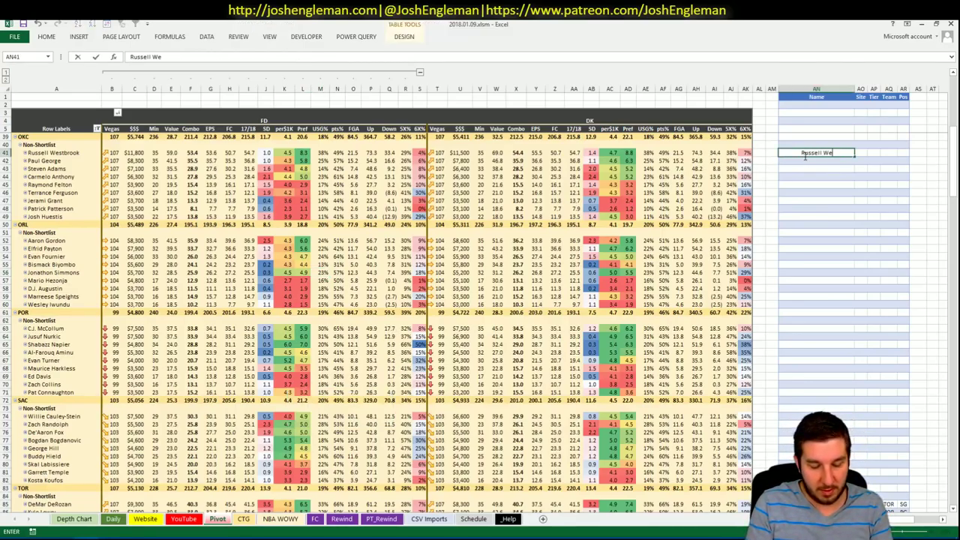
text(k)
key(Tab)
key(Tab)
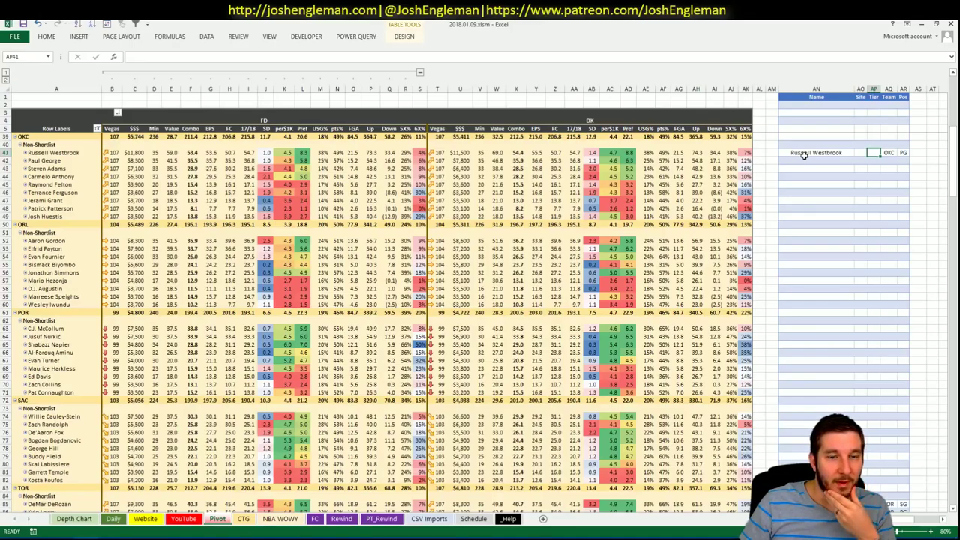
text(3)
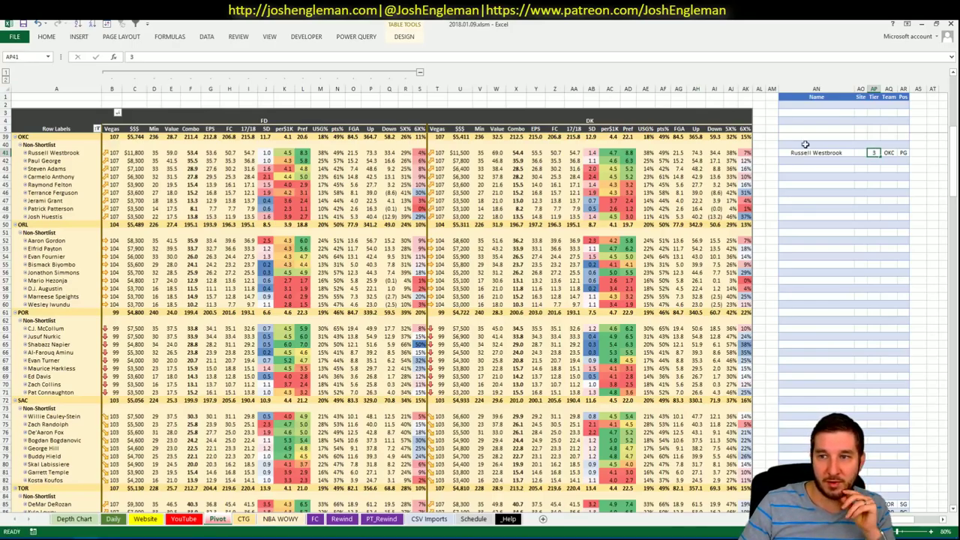
key(Return)
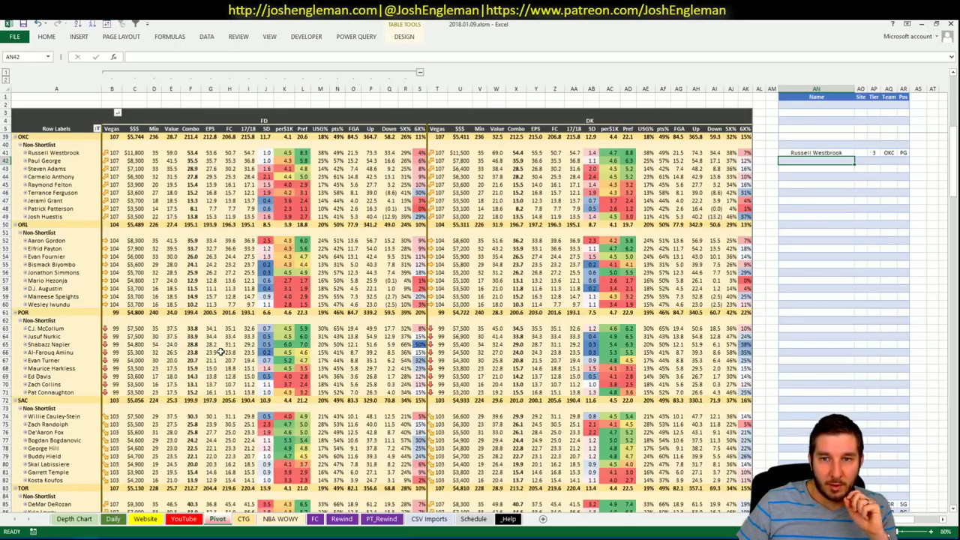
Step: Filter the YouTube sheet's recent games table to team OKC
click(183, 518)
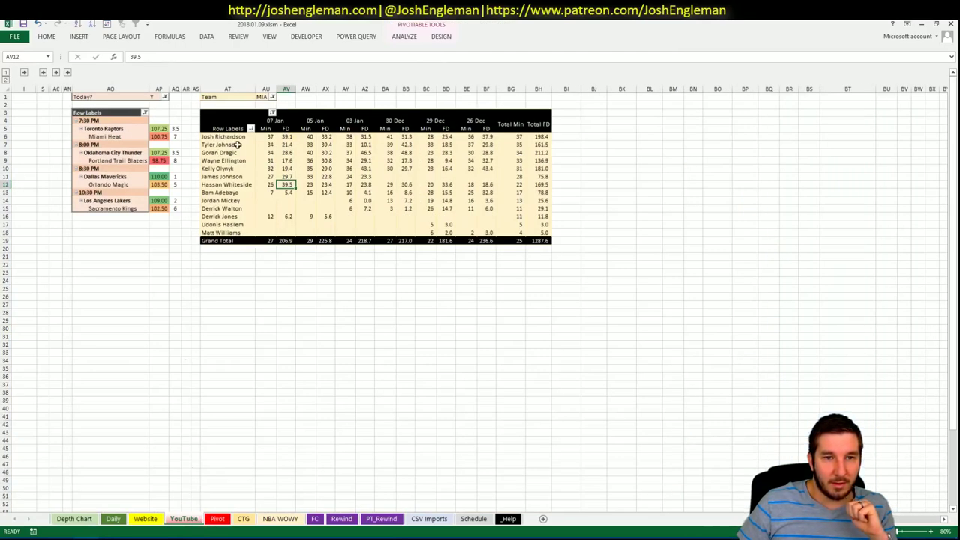
text(OKC)
key(Return)
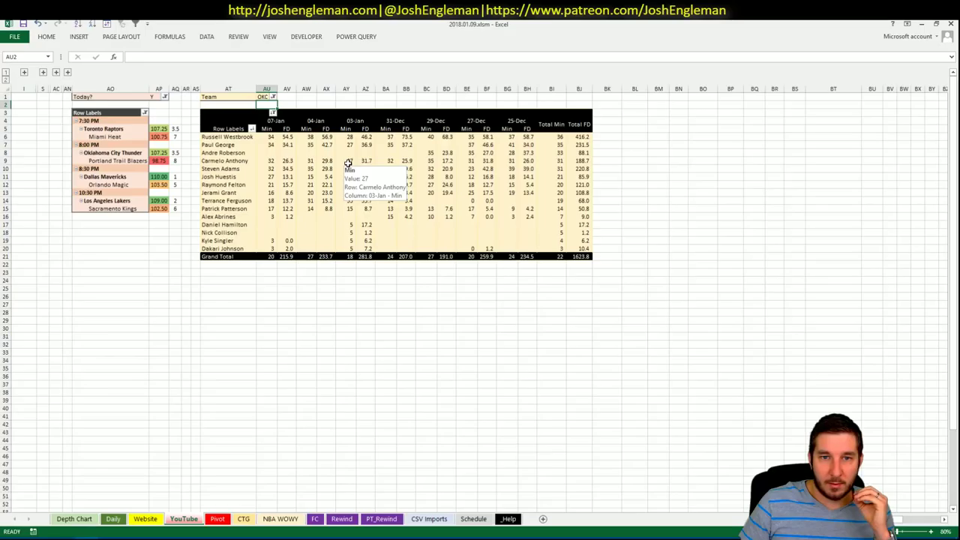
Step: Add Paul George with tier 3 below Russell Westbrook in the Pivot sheet's shortlist
click(244, 520)
click(218, 520)
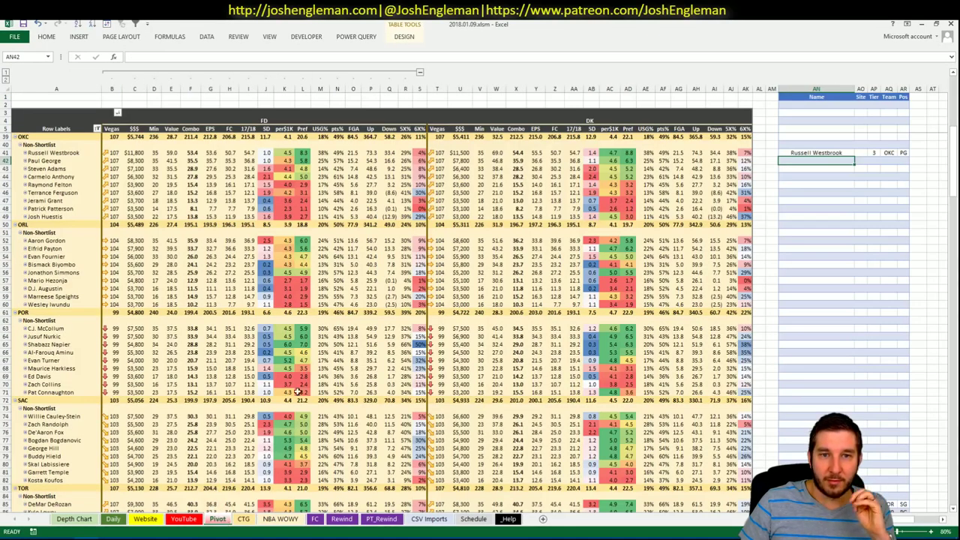
text(Paul George)
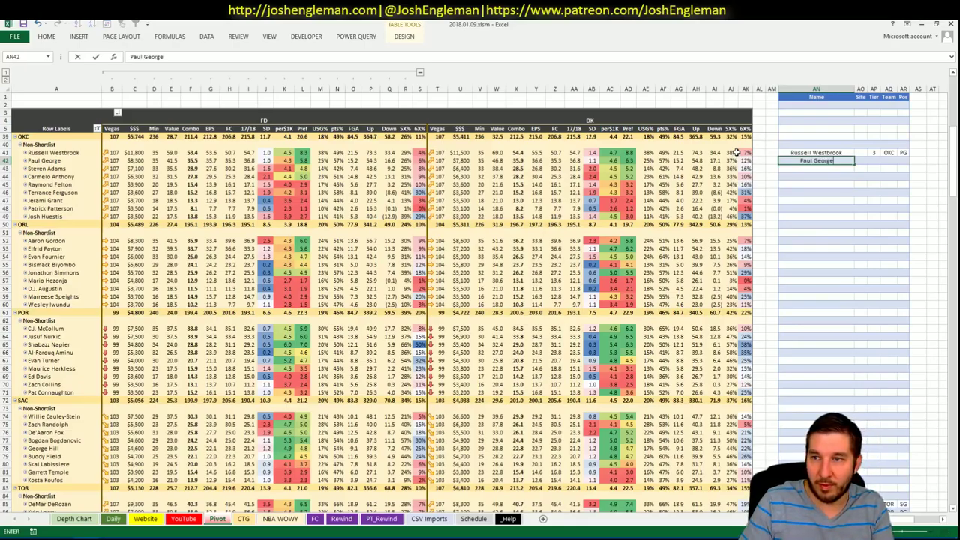
key(ctrl+Return)
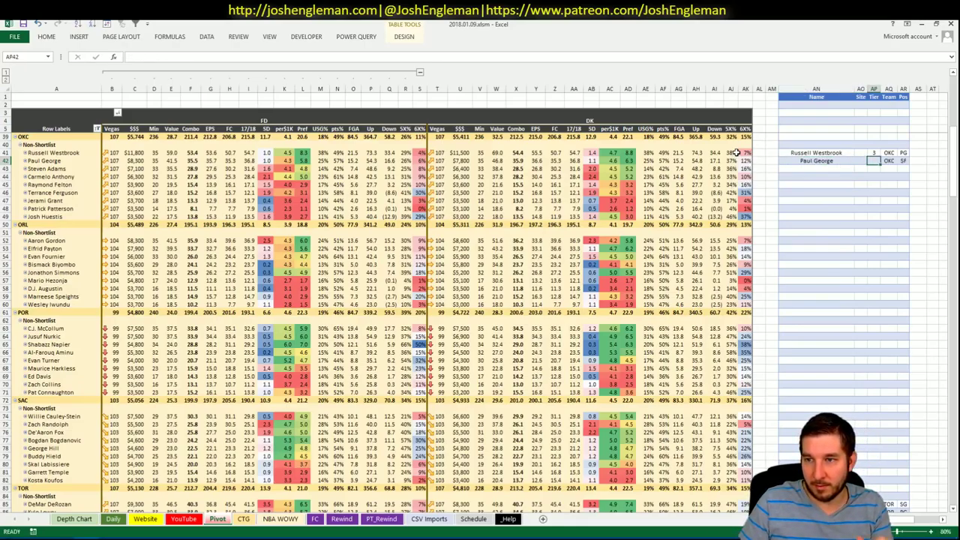
key(Return)
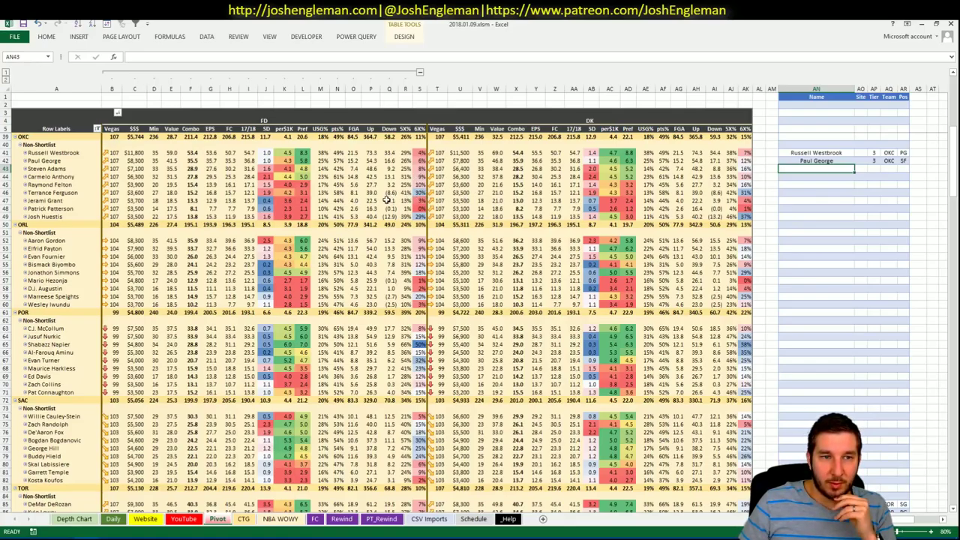
Step: Add Steven Adams with tier 3 below Paul George in the Pivot sheet's shortlist, after checking Oklahoma City's recent games on the YouTube sheet
mouse_move(390, 197)
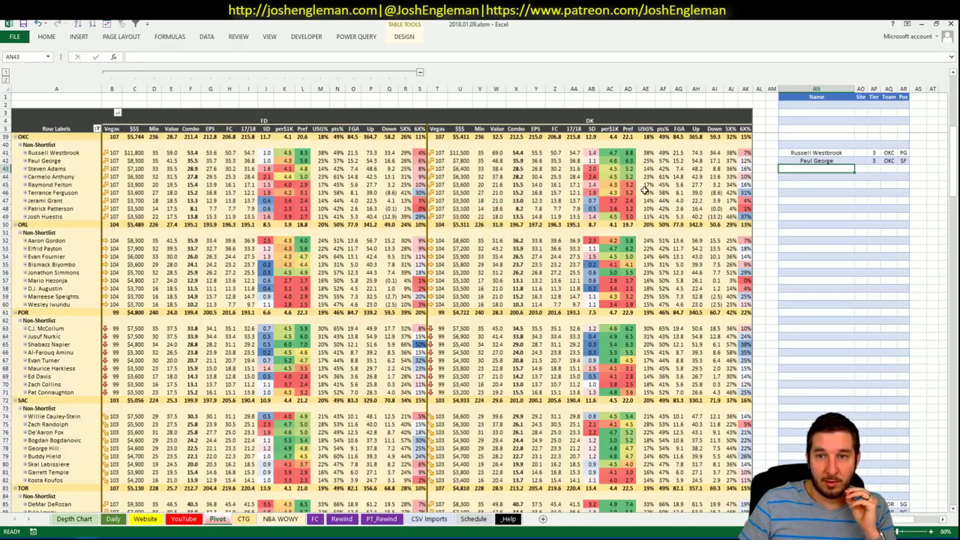
mouse_move(735, 186)
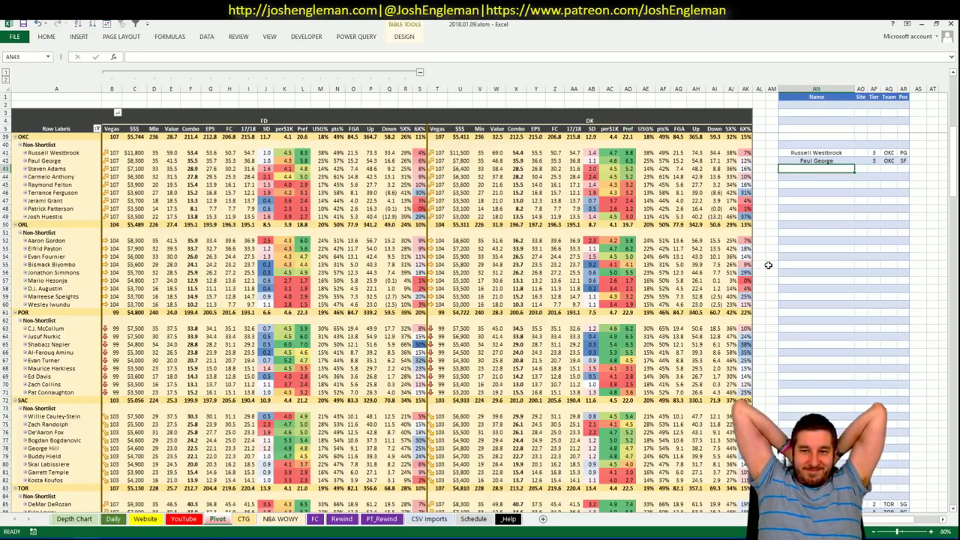
click(198, 518)
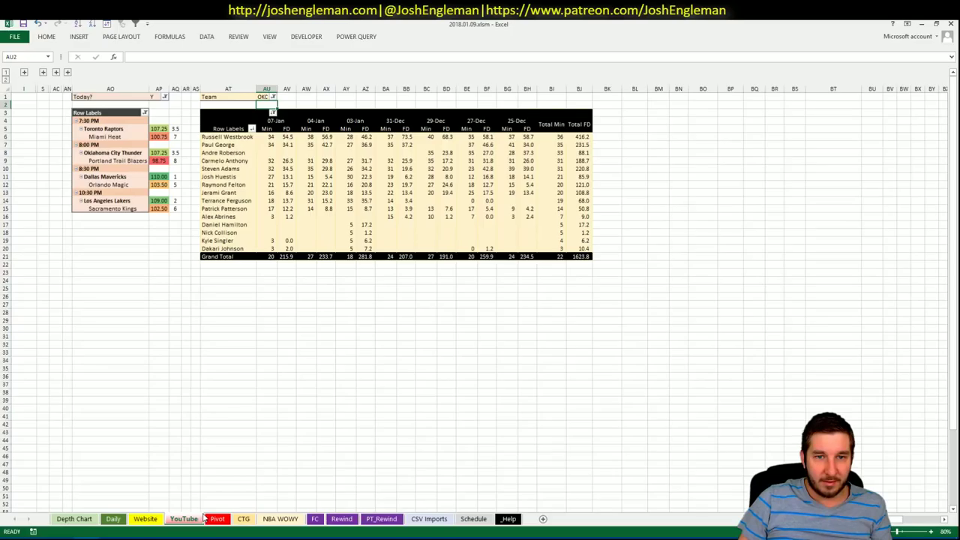
click(215, 519)
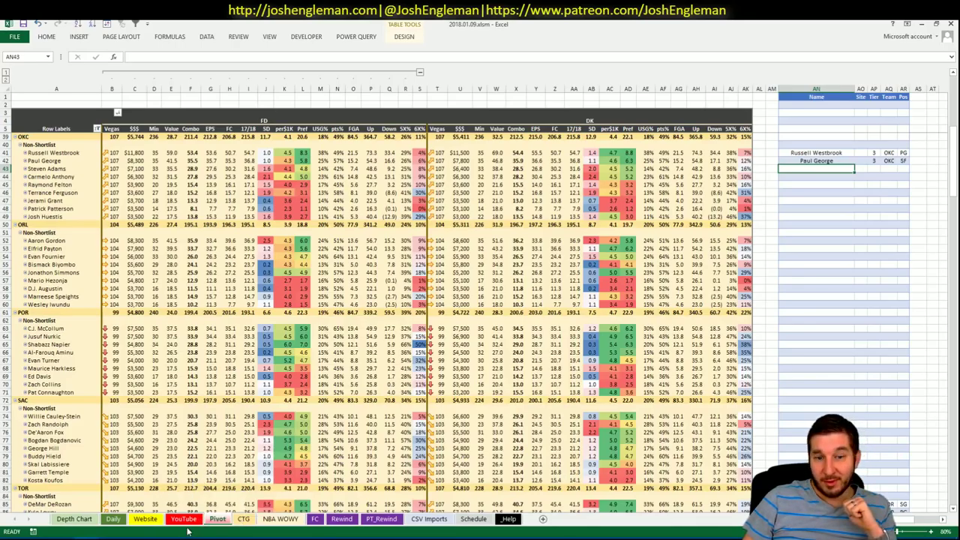
click(185, 519)
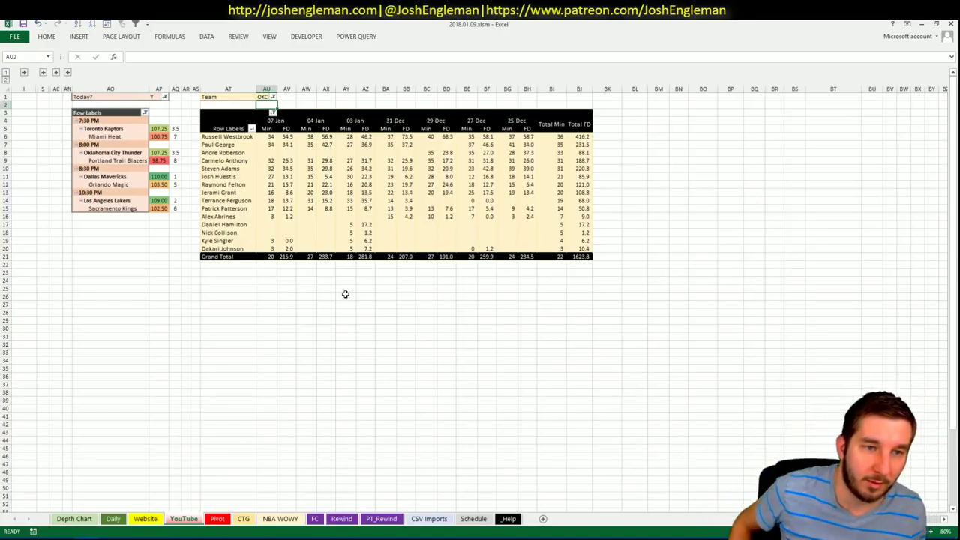
click(219, 520)
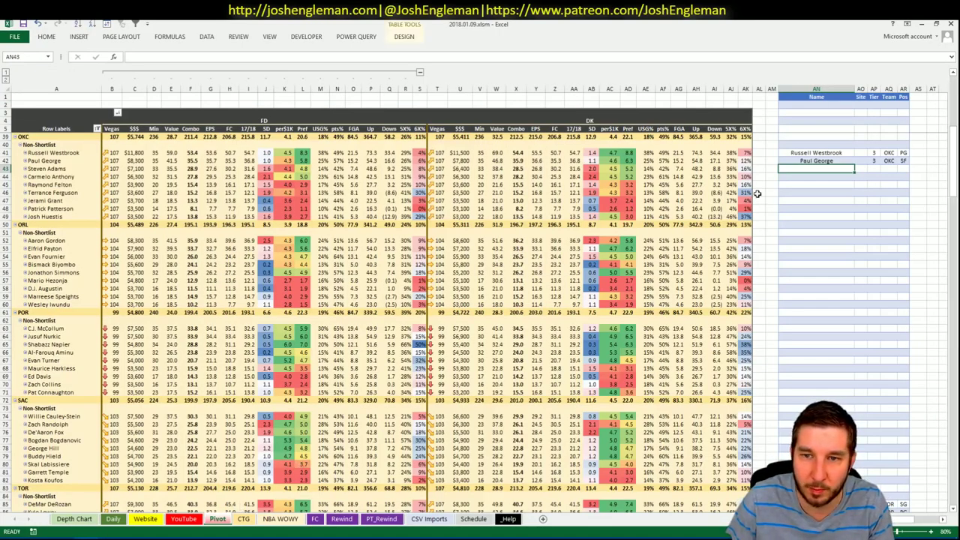
text(Steven)
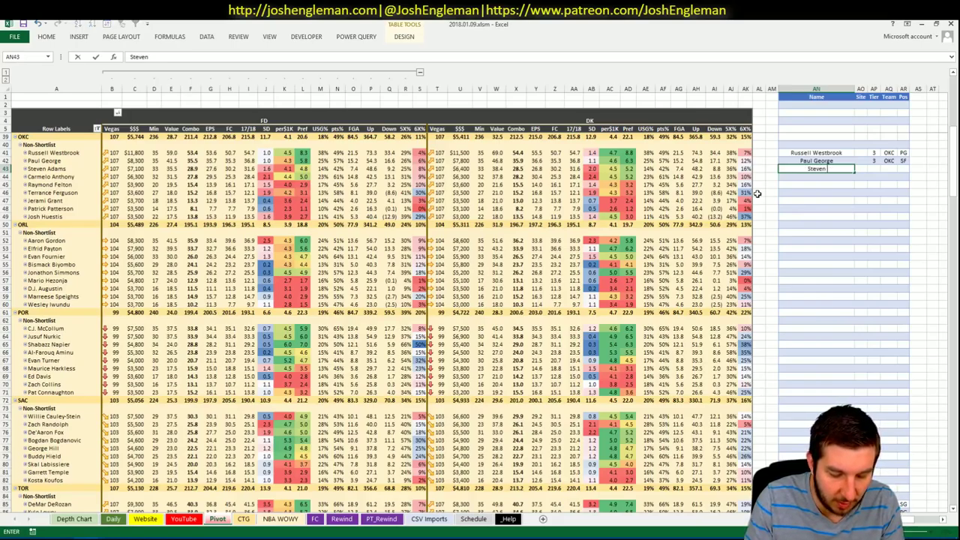
text( Adams)
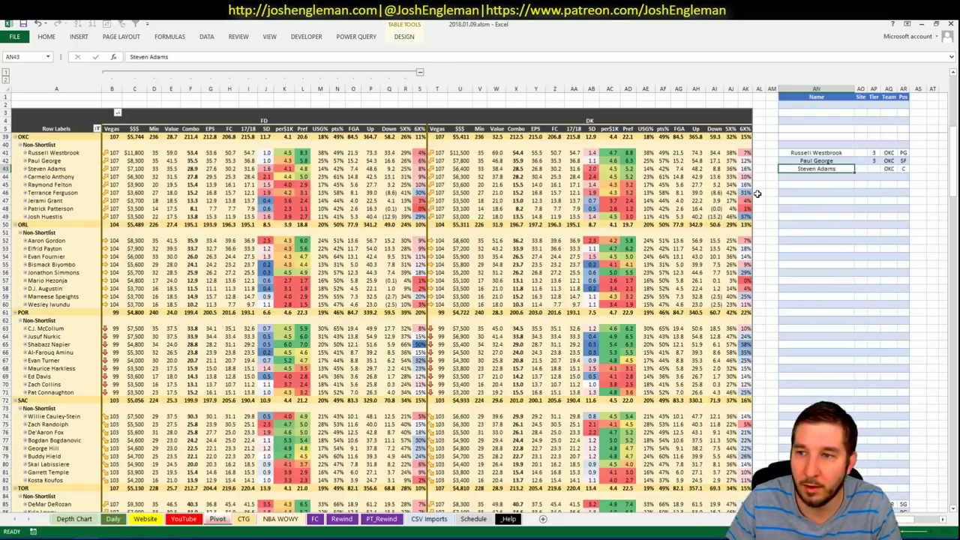
key(Tab)
text(3)
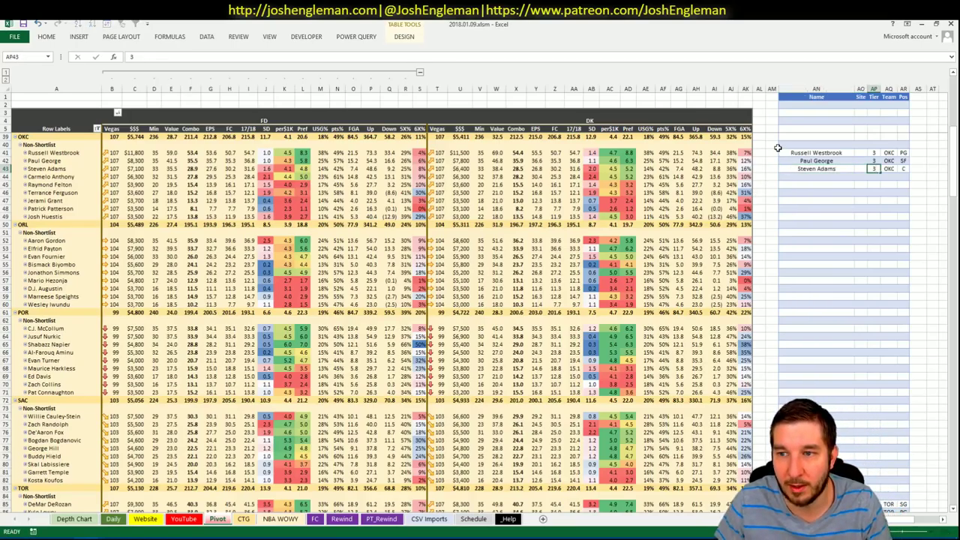
key(Return)
click(532, 264)
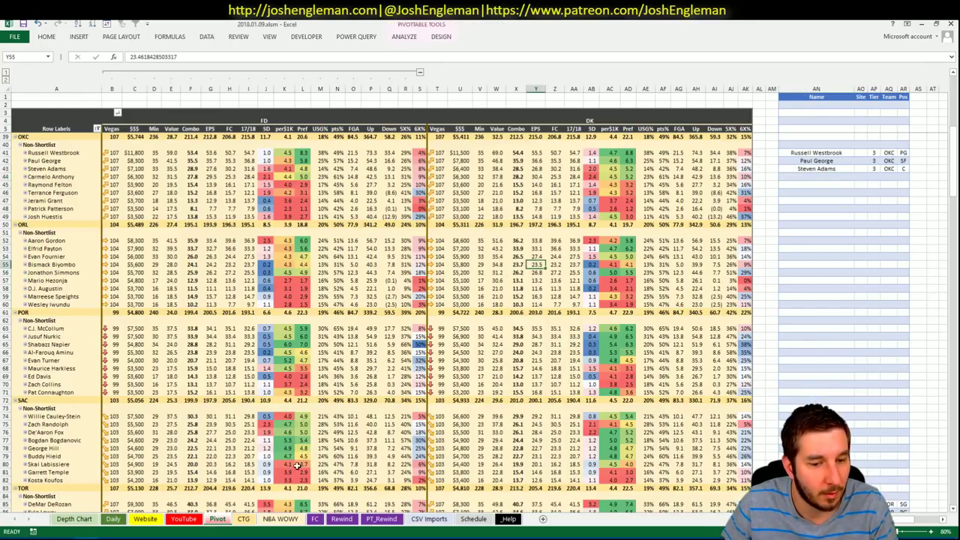
Step: Set the CTG sheet's opponent to OKC and open the Portland Trail Blazers player stats on Cleaning the Glass
click(243, 522)
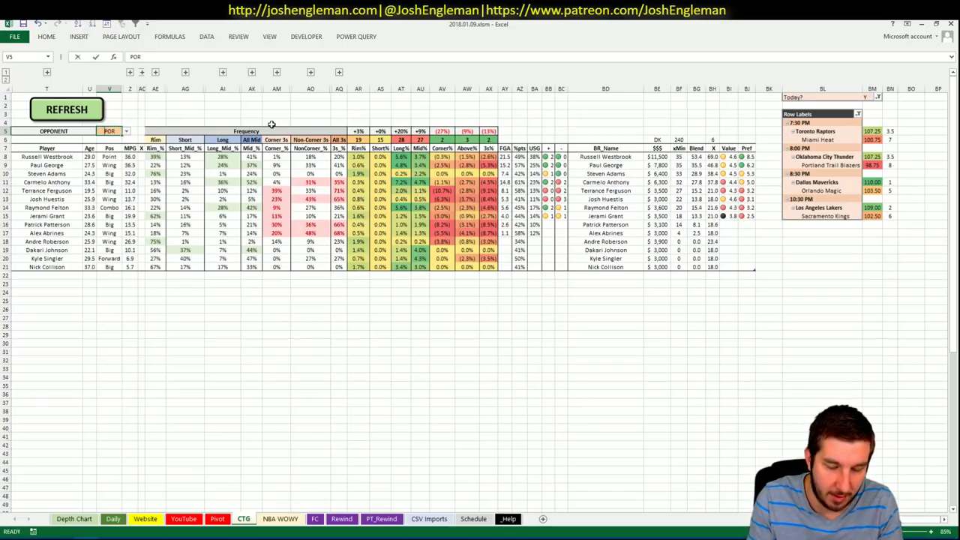
key(alt+Tab)
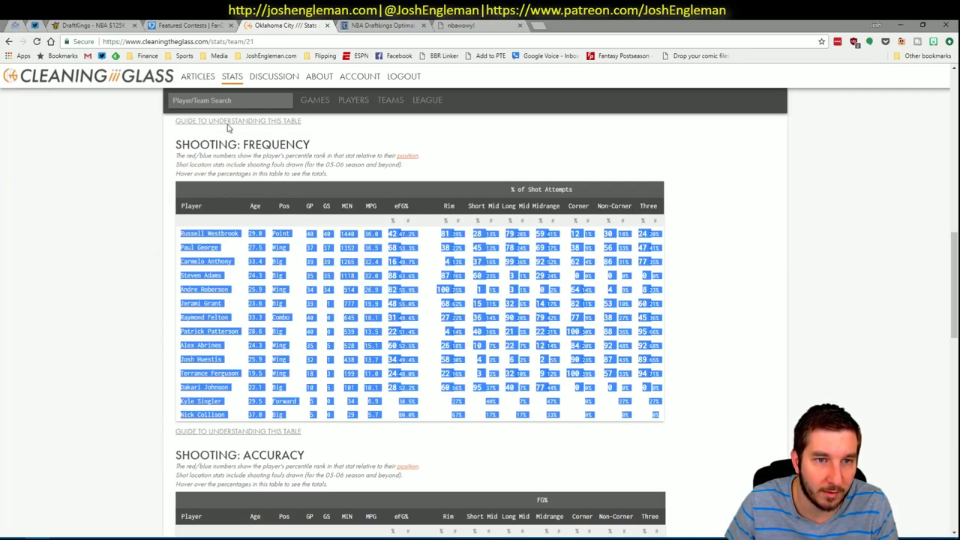
click(231, 101)
text(port)
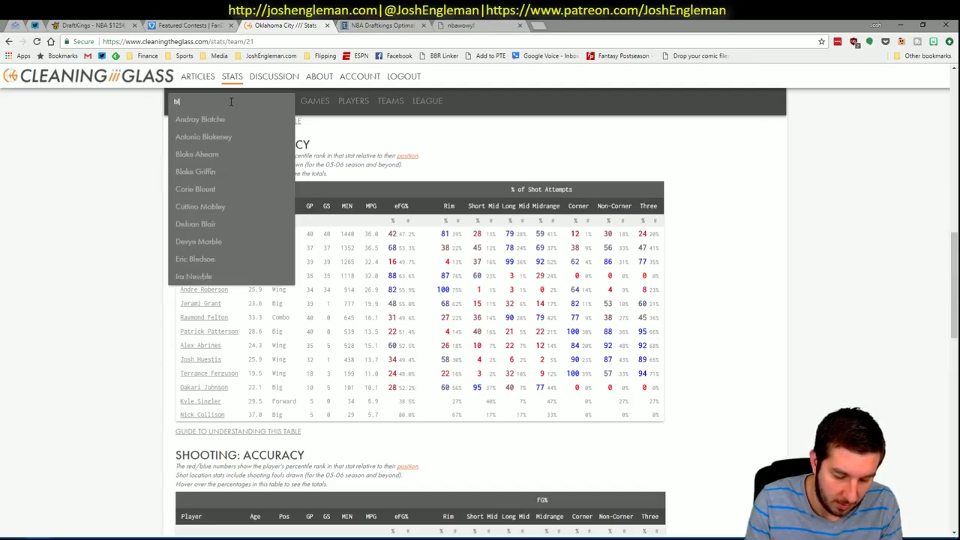
key(Return)
key(alt+Tab)
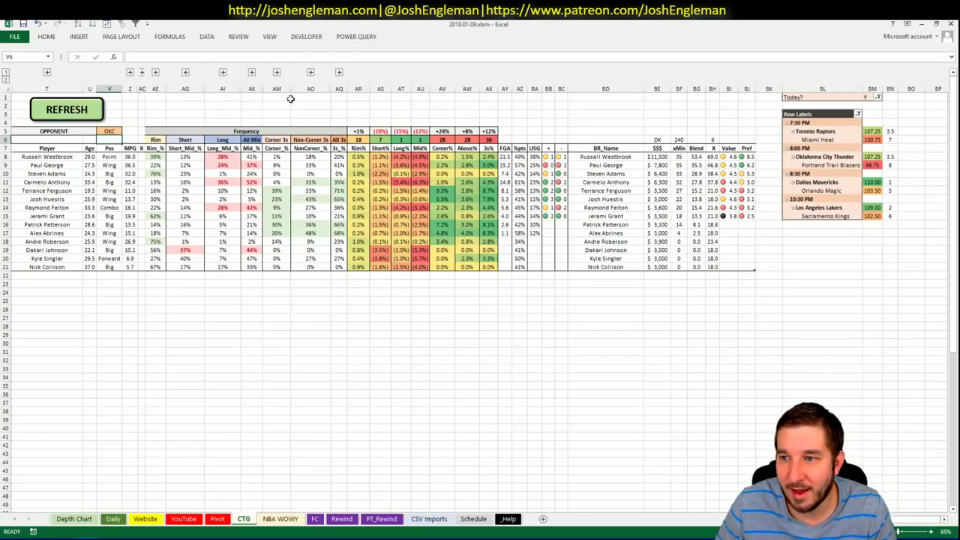
key(alt+Tab)
key(Return)
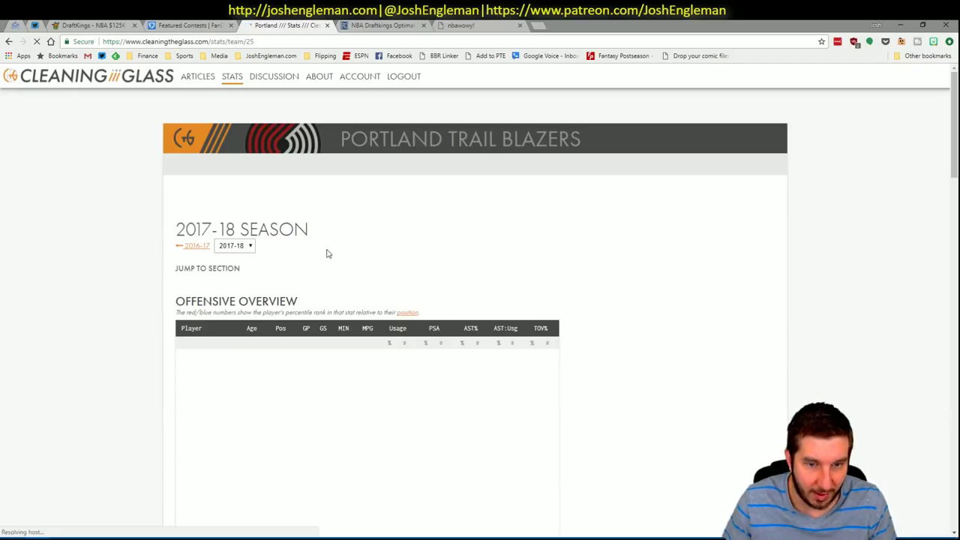
key(alt+Tab)
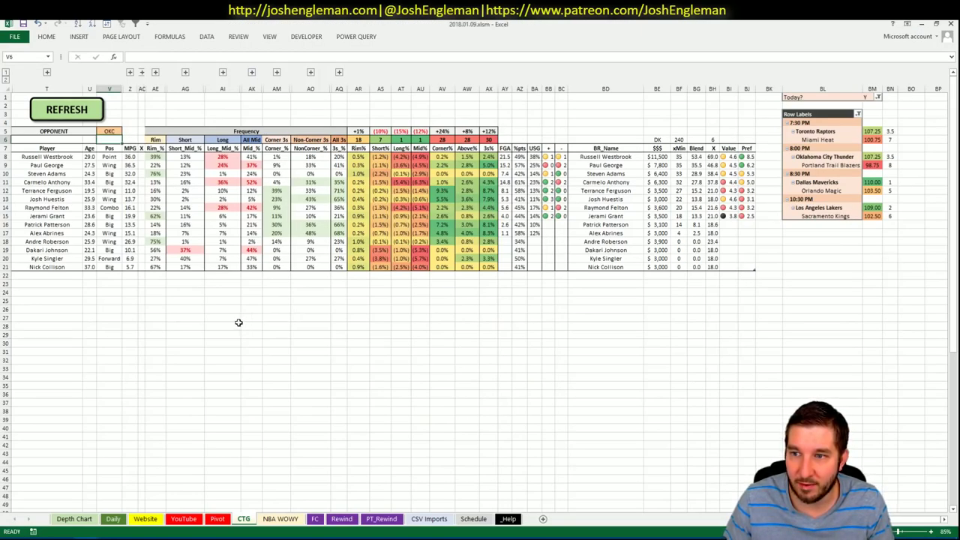
key(alt+Tab)
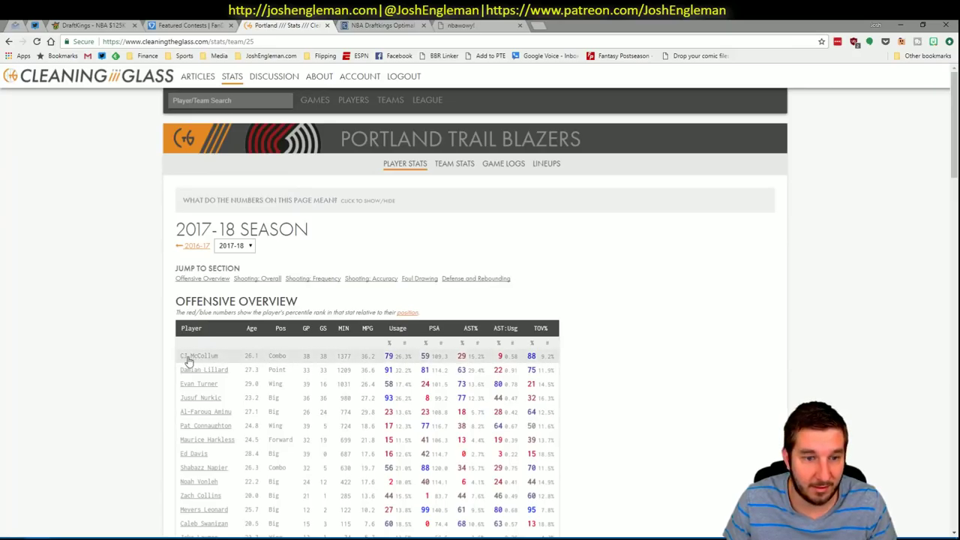
Step: Copy the Trail Blazers' Shooting: Frequency player rows and refresh the workbook's CTG sheet with them
click(313, 278)
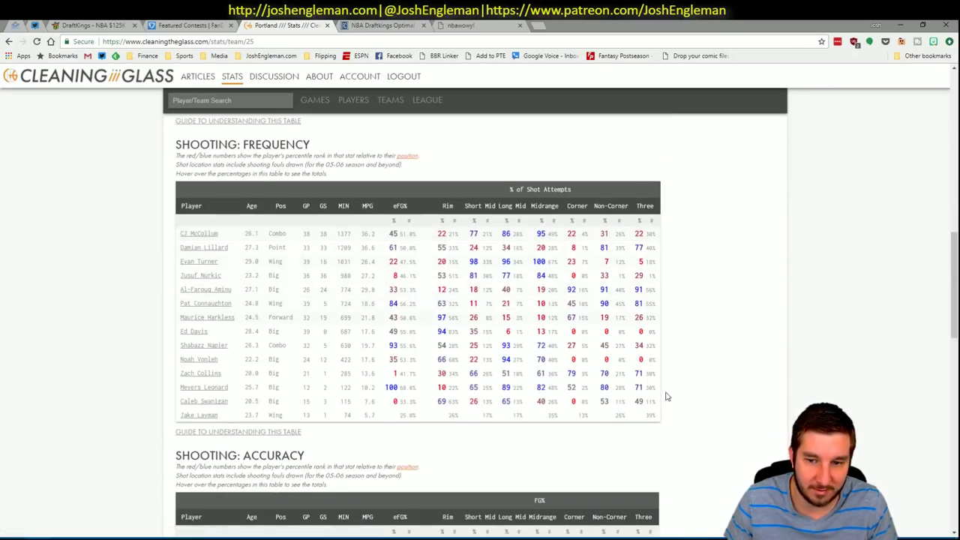
drag(664, 422, 180, 234)
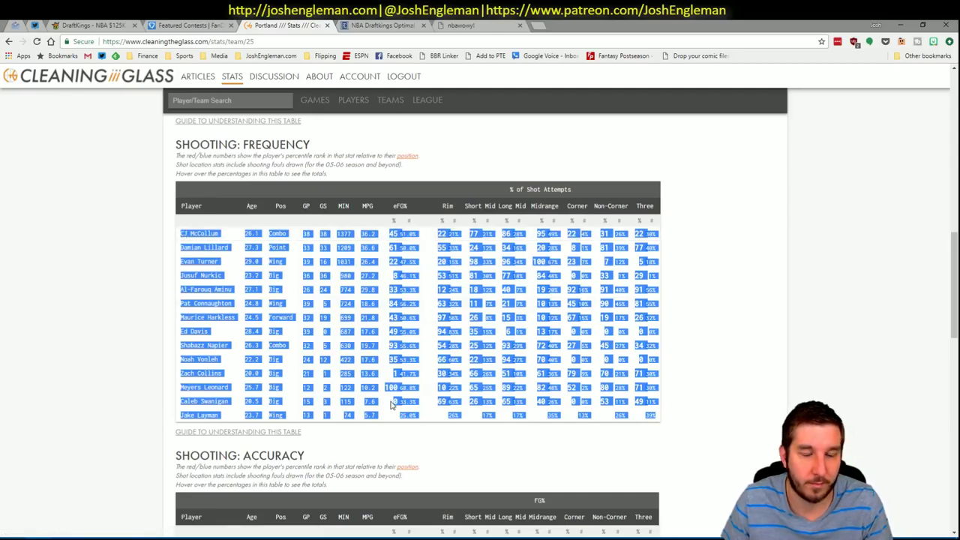
key(alt+Tab)
click(66, 110)
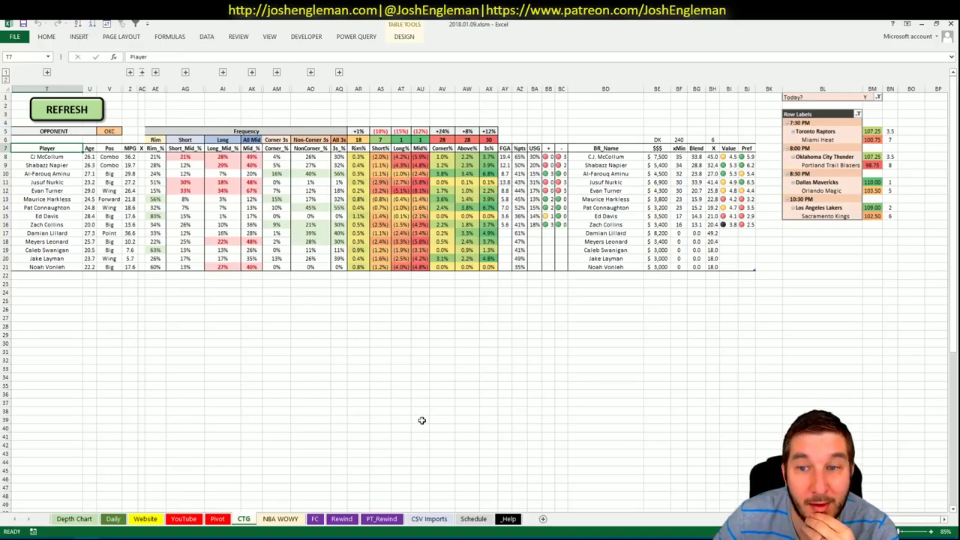
Step: Review Portland's projections on the Pivot sheet and filter the YouTube sheet's recent games table to team POR
click(217, 518)
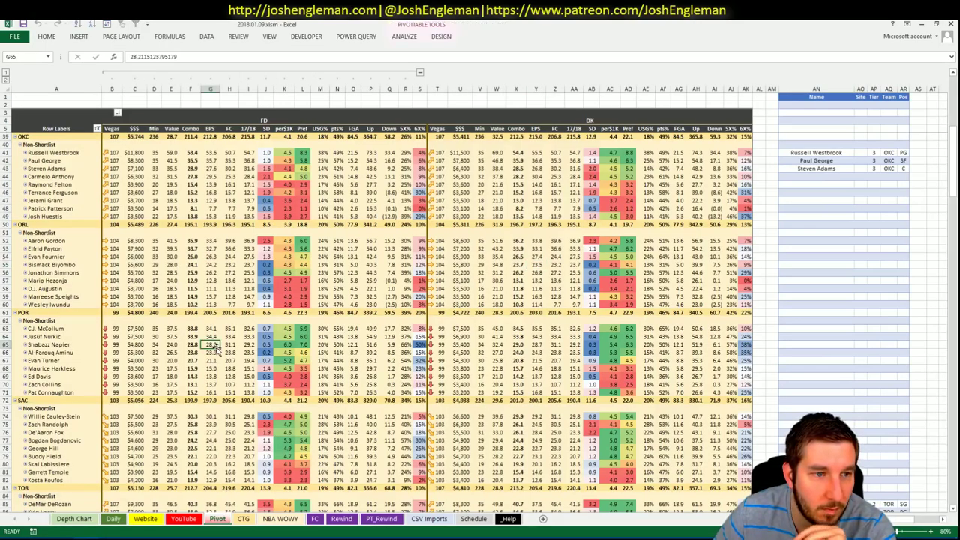
scroll(219, 346, down, 7)
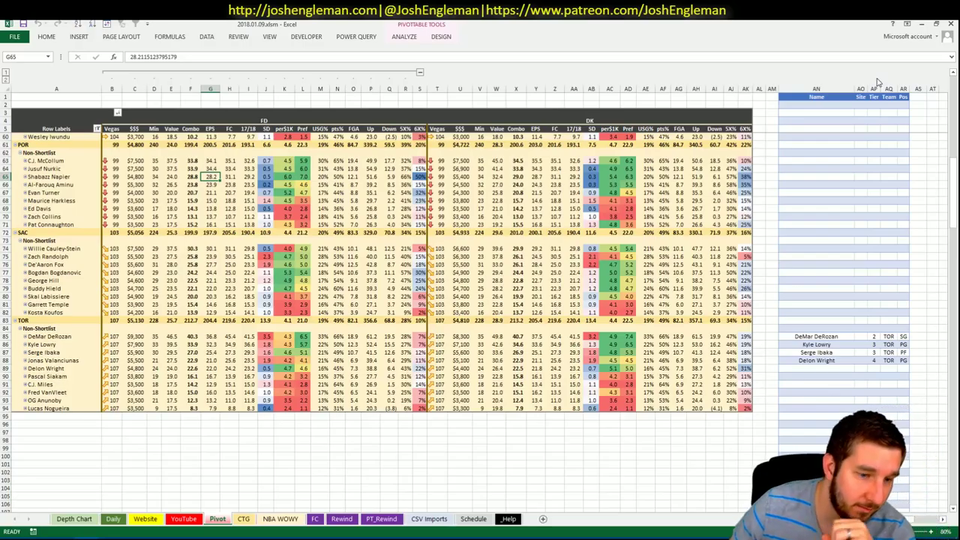
click(182, 518)
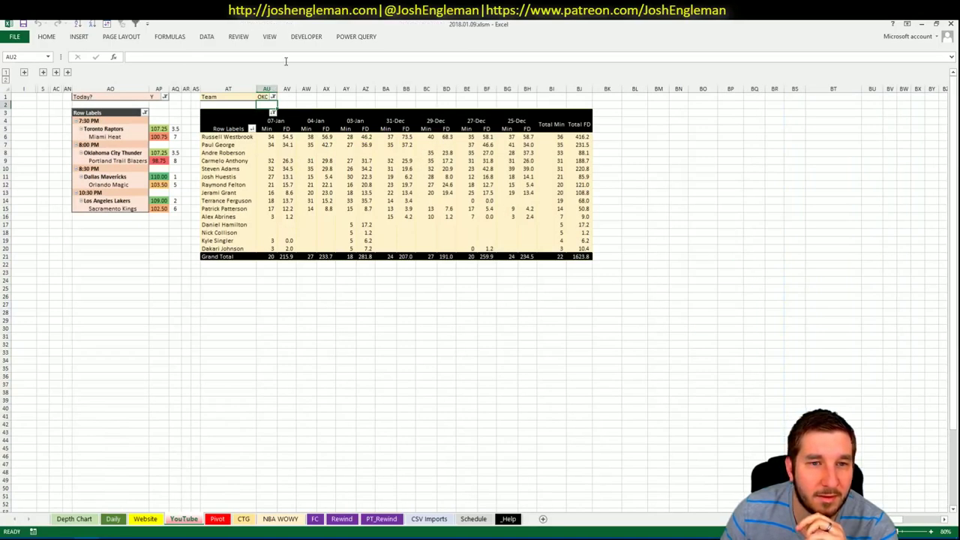
click(266, 96)
text(POR)
key(Return)
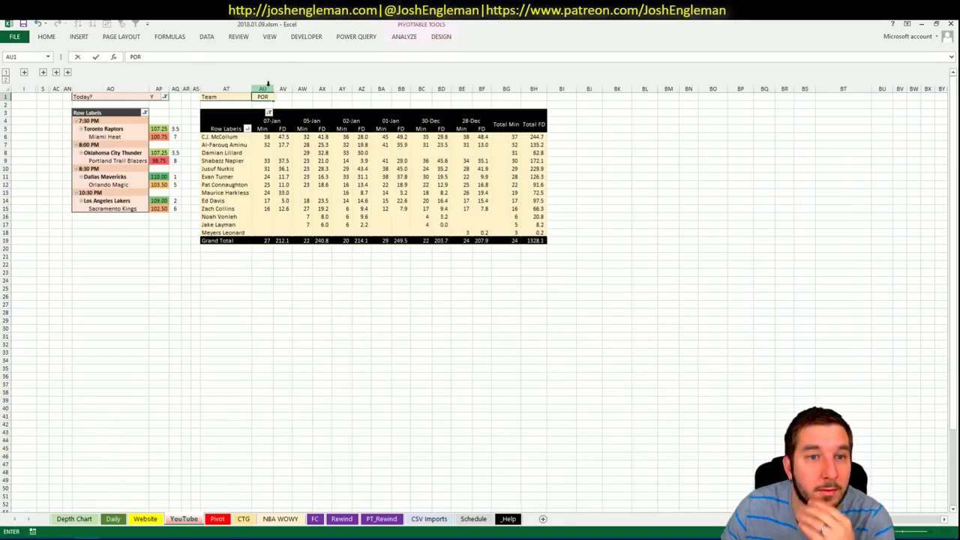
click(283, 137)
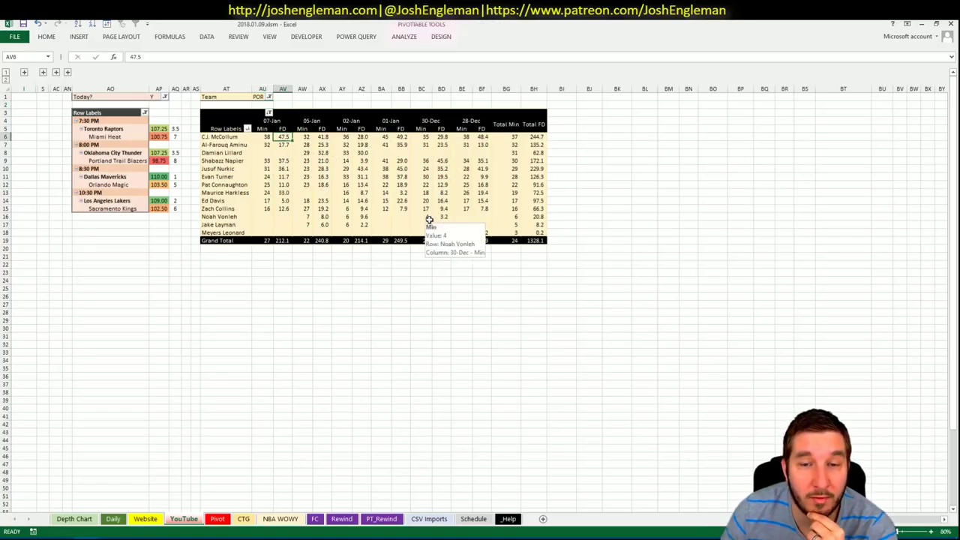
Step: Compare Portland's Pivot and CTG figures with C.J. McCollum's row in the NBA WOWY sheet's WITHOUT table
click(217, 518)
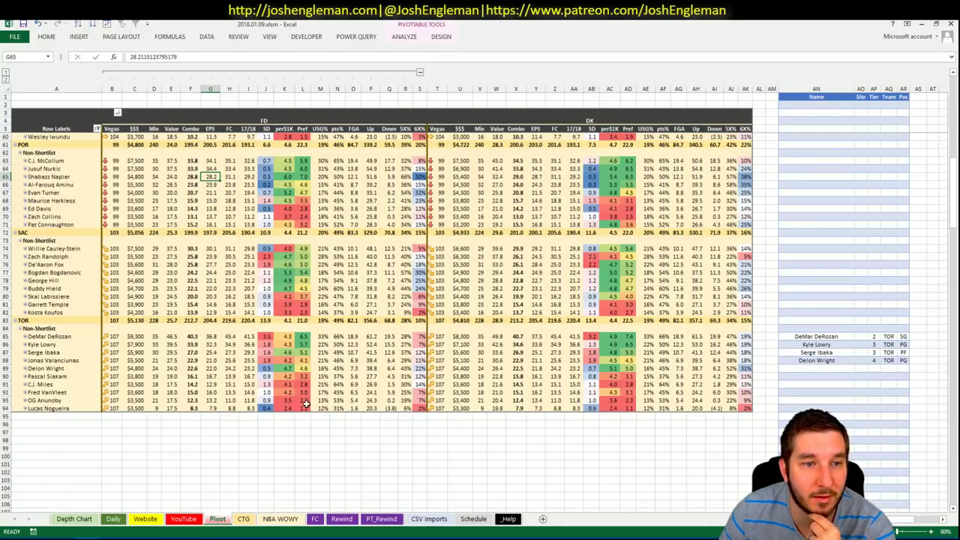
click(242, 518)
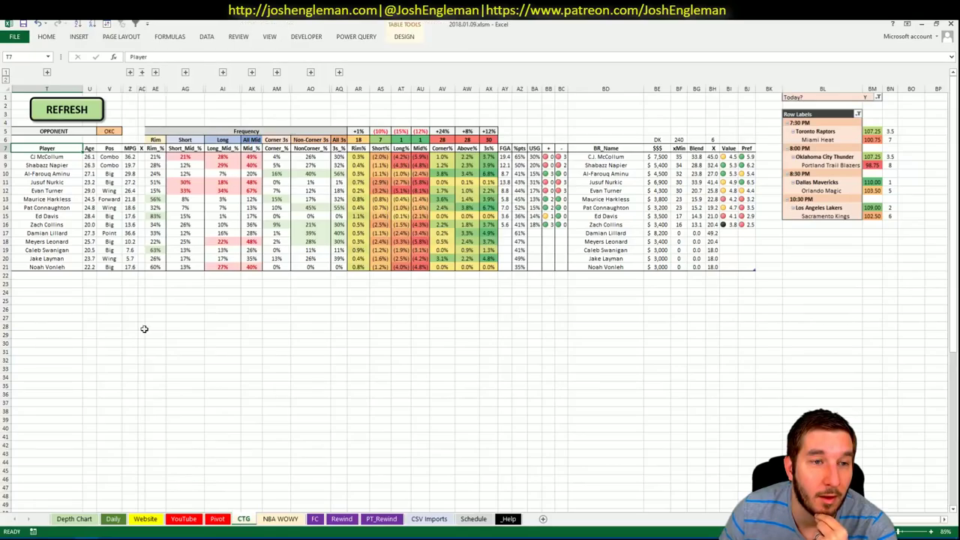
click(278, 519)
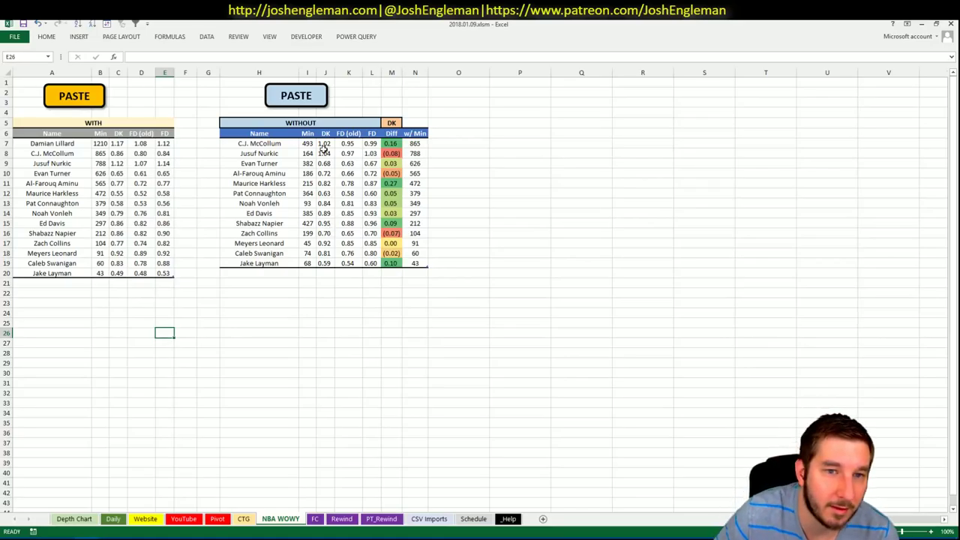
drag(277, 144, 414, 141)
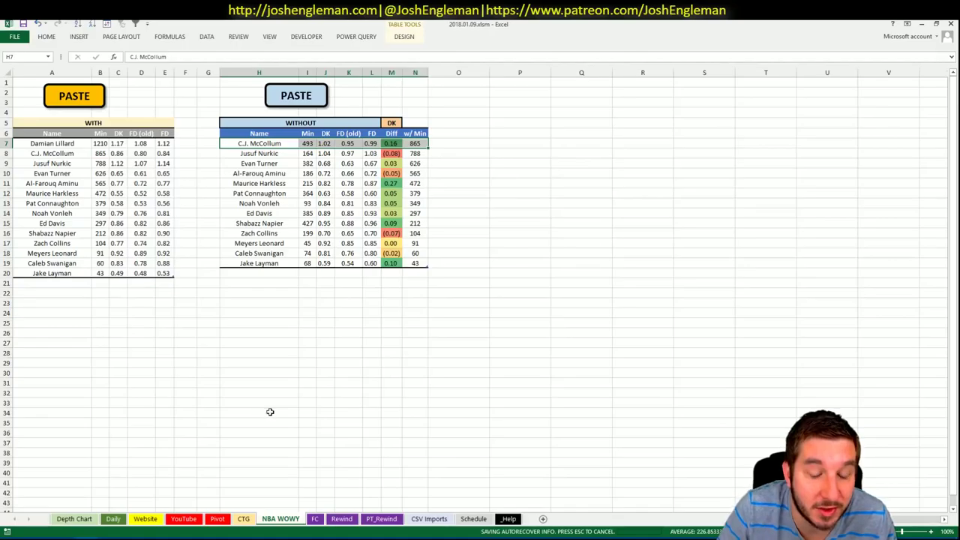
Step: Switch to the browser's nbawowy page and bring up the query settings for the Trail Blazers' fantasy stats without Damian Lillard
click(72, 529)
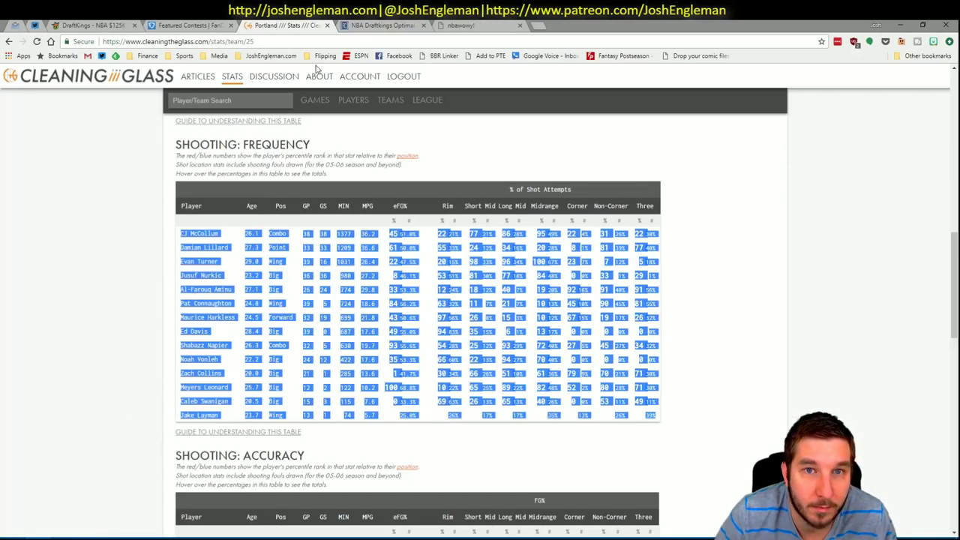
click(535, 24)
click(499, 23)
click(616, 25)
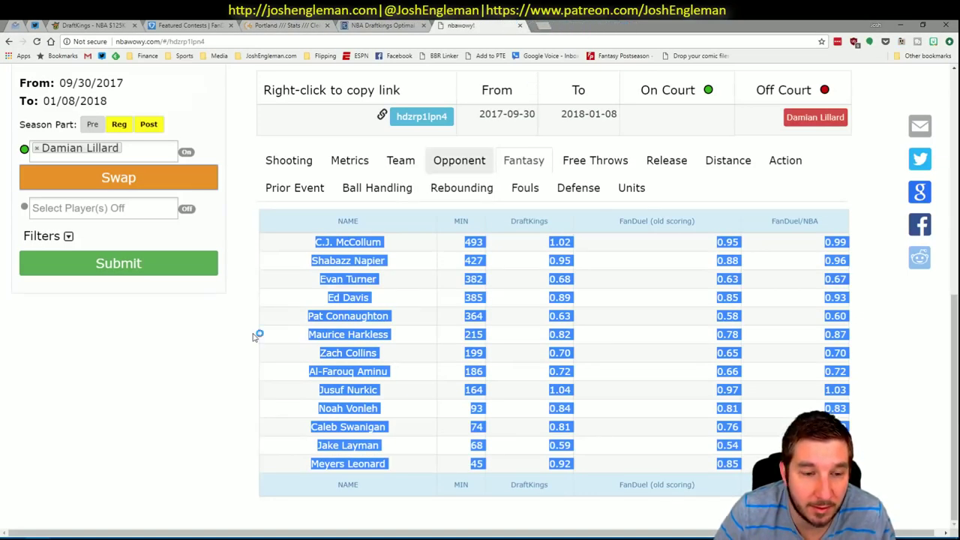
click(154, 454)
scroll(149, 390, up, 2)
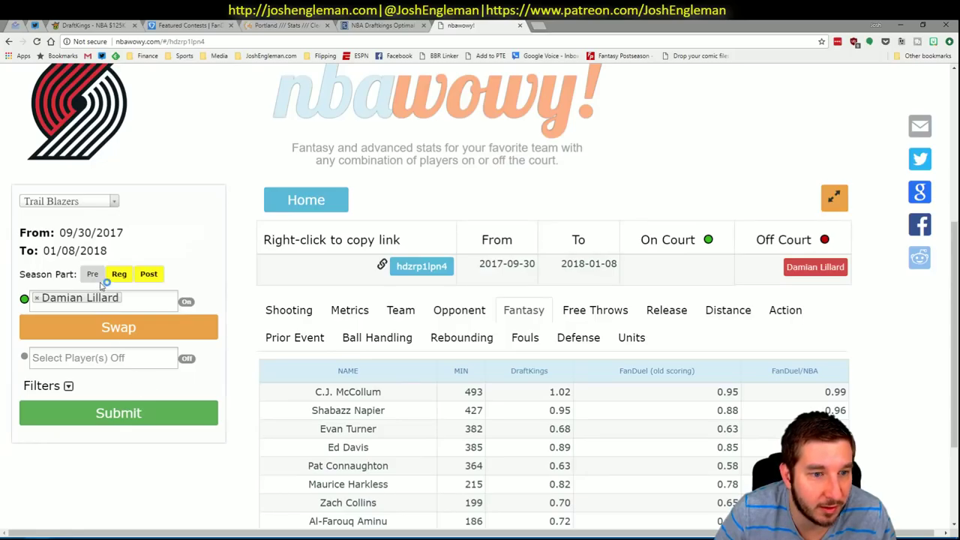
Step: Try to change the year of the Trail Blazers query's From date to 2016
click(152, 299)
click(214, 259)
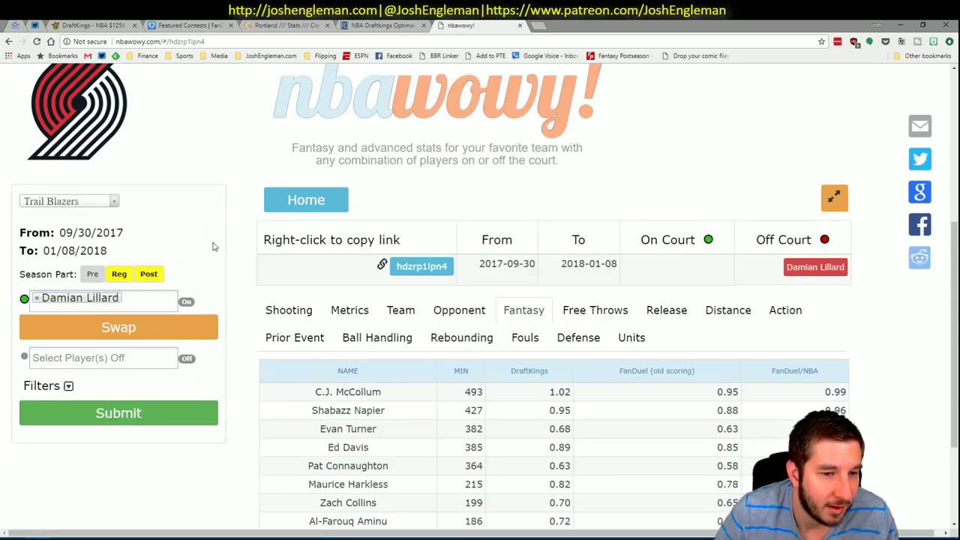
click(111, 231)
click(191, 257)
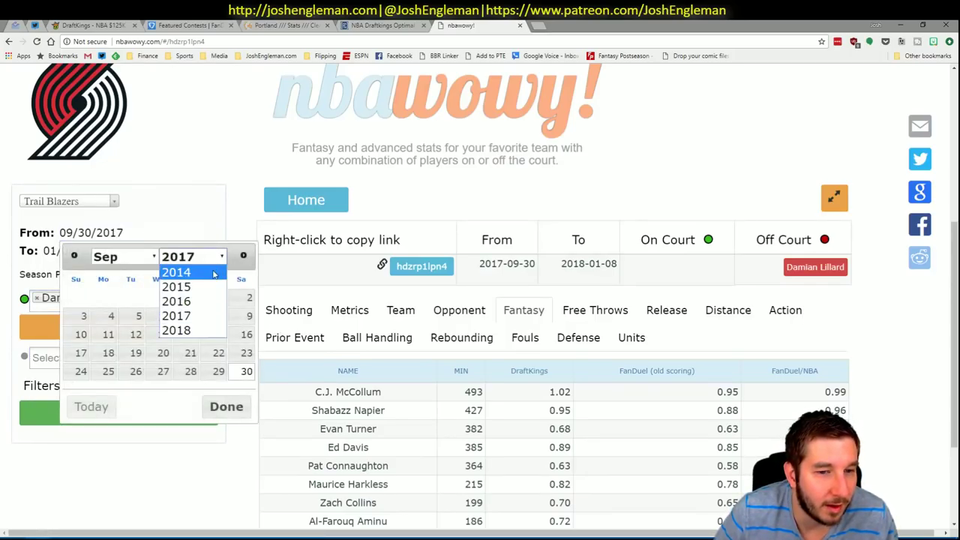
click(184, 300)
click(221, 414)
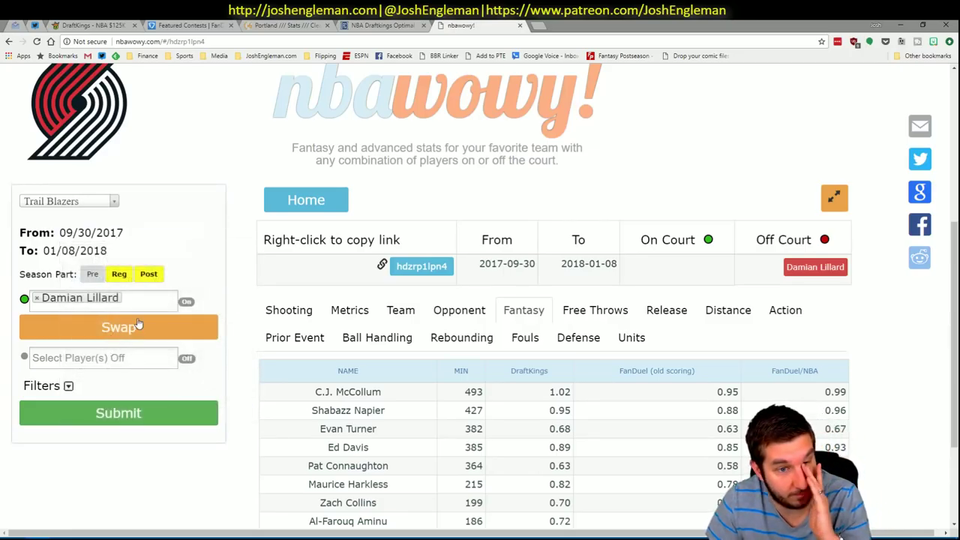
Step: Set the query's From date to 09/01/2016 and run it for the Trail Blazers with Damian Lillard on the court
click(125, 232)
click(192, 256)
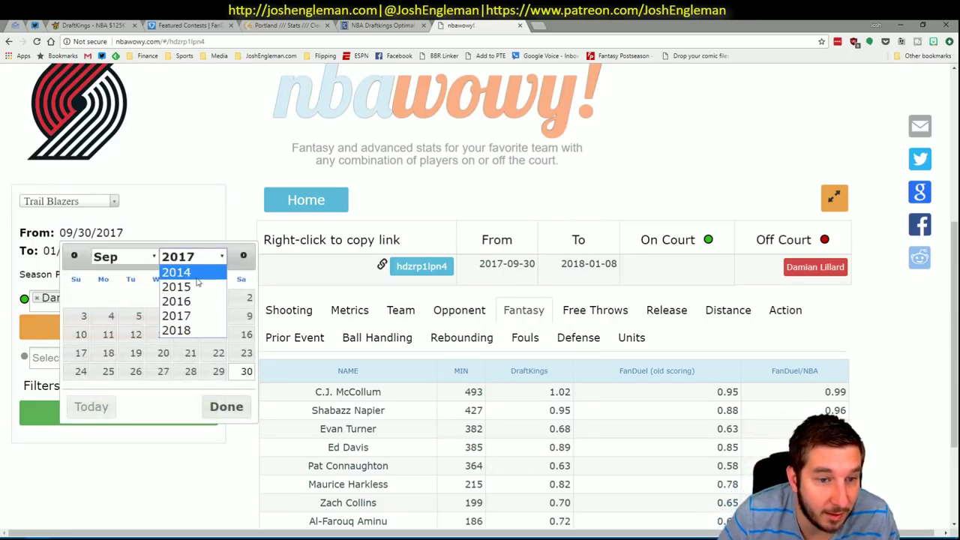
click(188, 302)
click(193, 299)
click(218, 406)
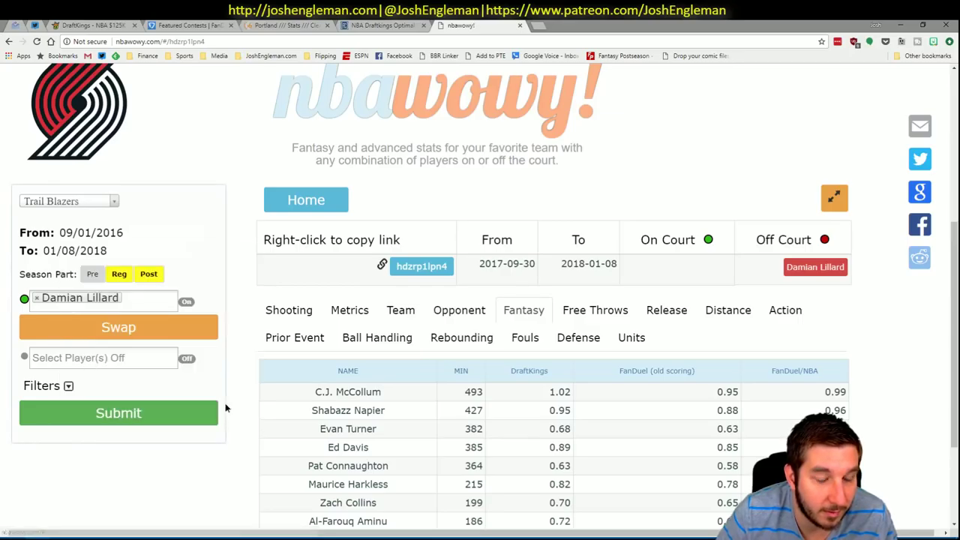
click(203, 411)
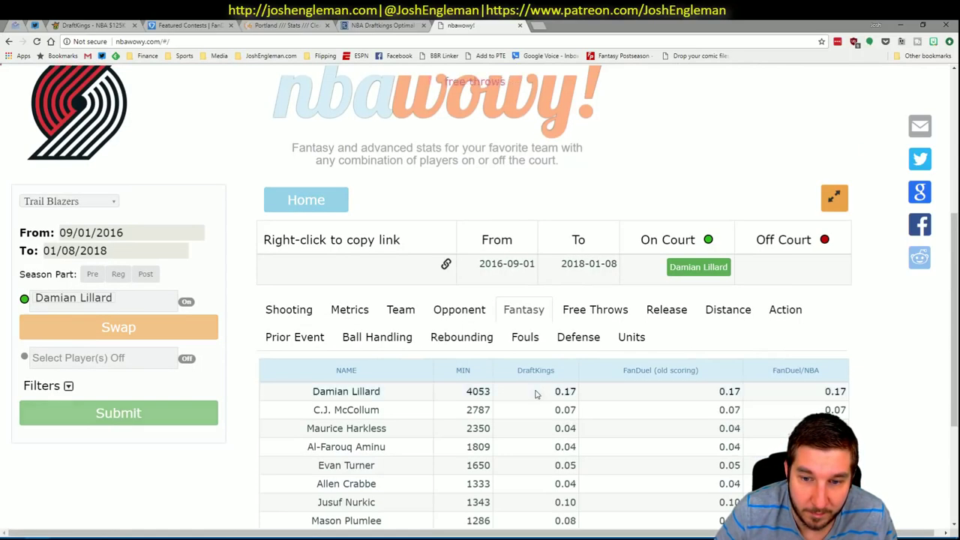
Step: Copy all player rows of the Fantasy results into the WITH table on the workbook's NBA WOWY sheet
scroll(297, 378, down, 2)
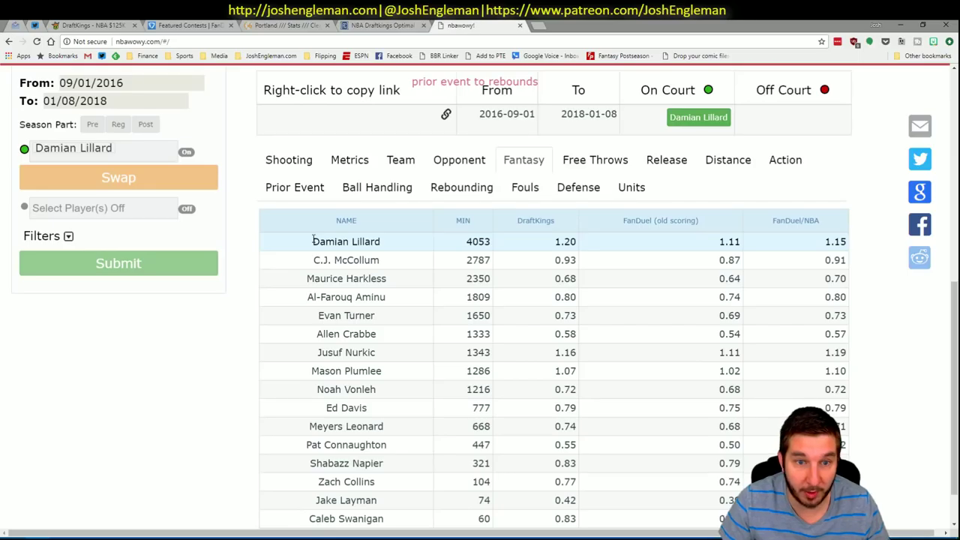
drag(314, 239, 353, 472)
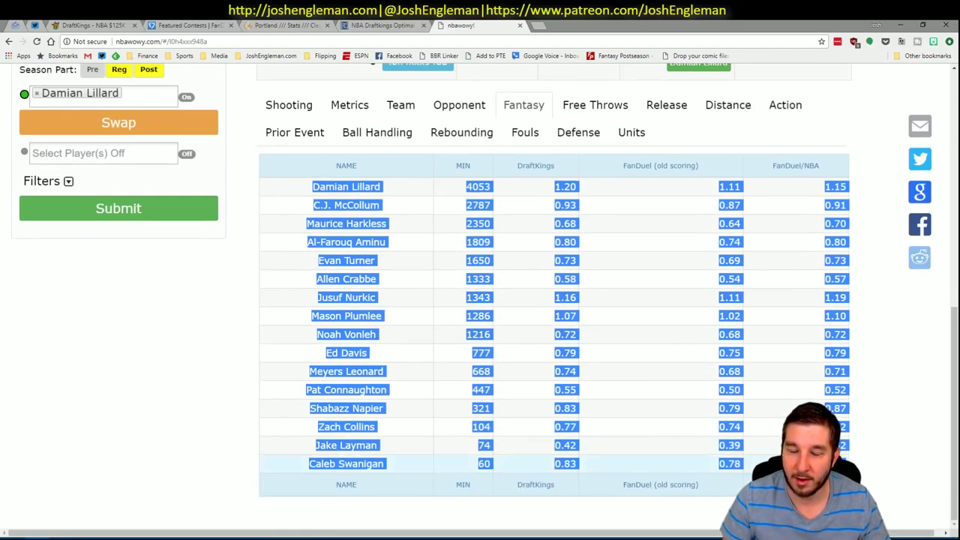
key(alt+Tab)
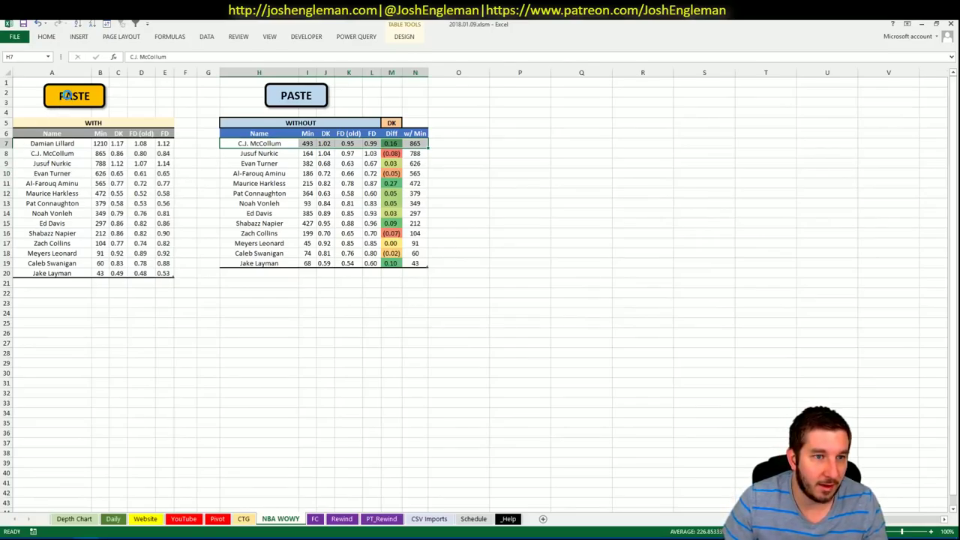
click(66, 95)
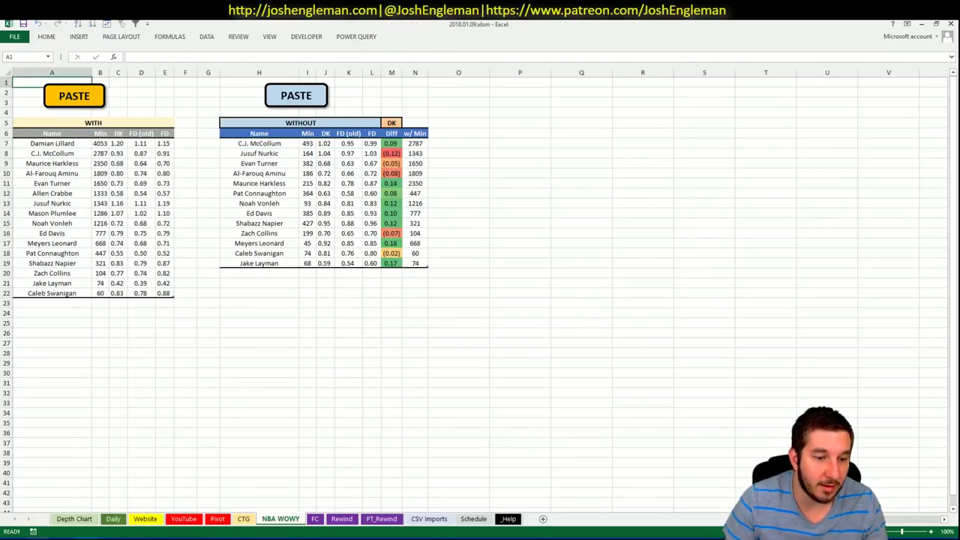
Step: Rerun the nbawowy query with Damian Lillard off the court and copy the player rows into the workbook's WITHOUT table
key(alt+Tab)
click(144, 126)
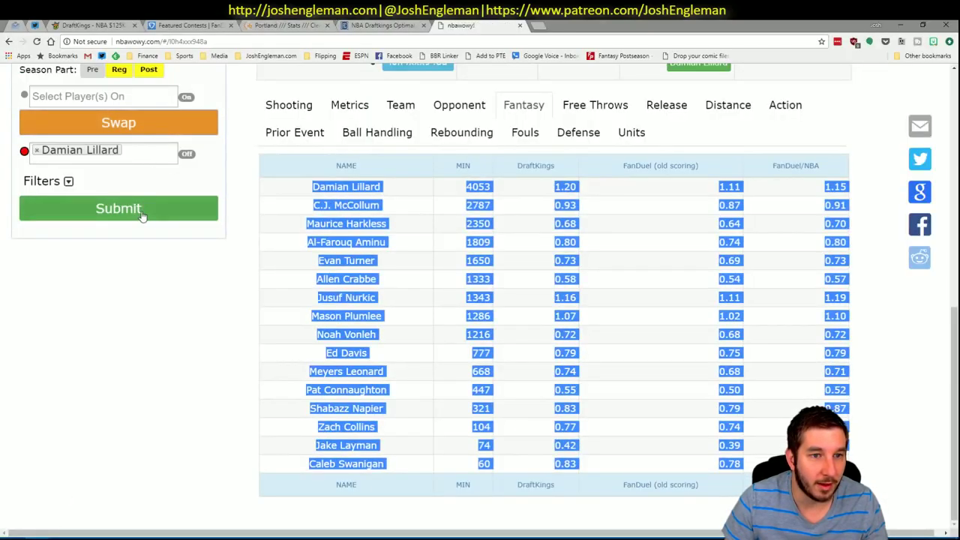
click(145, 209)
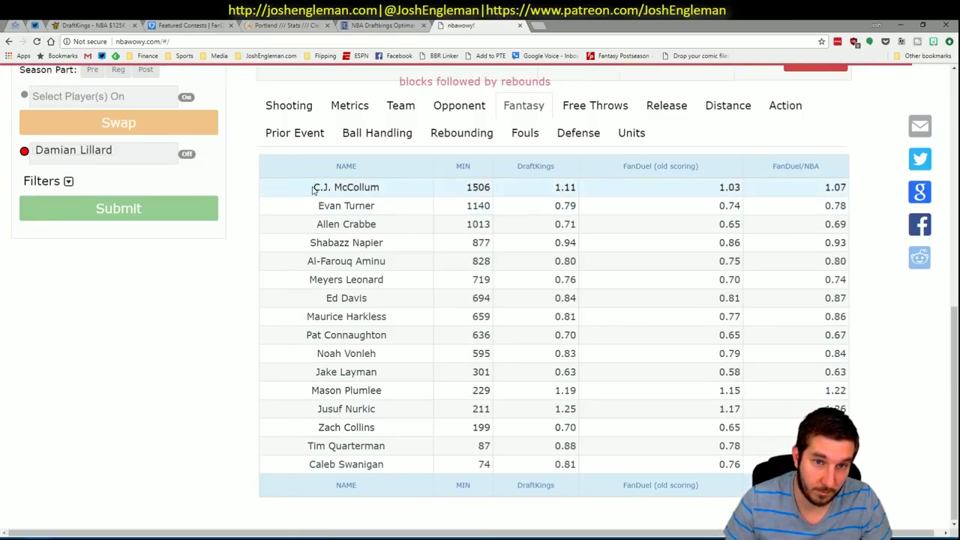
drag(314, 189, 585, 467)
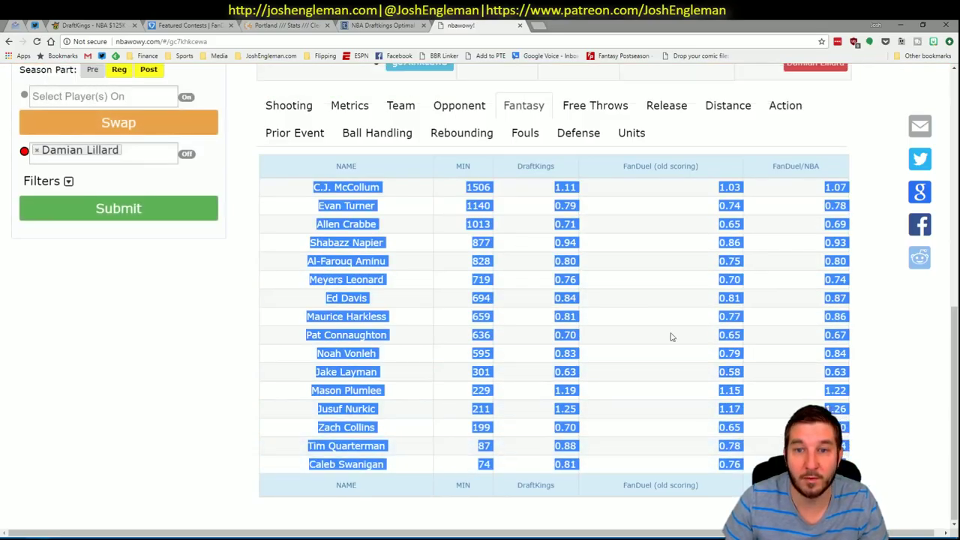
key(alt+Tab)
click(293, 91)
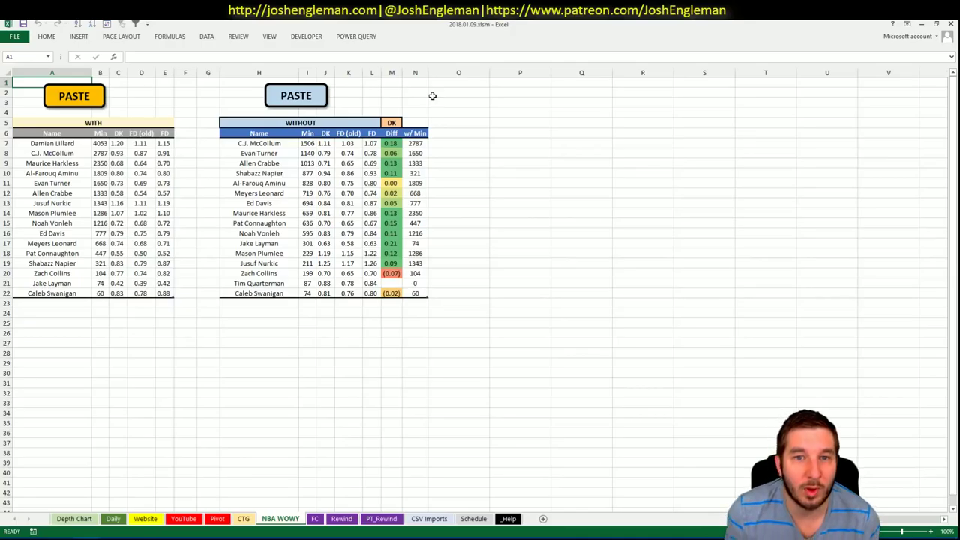
Step: Calculate =.18*34 in cell P7 of the NBA WOWY sheet, then clear the cell
click(506, 143)
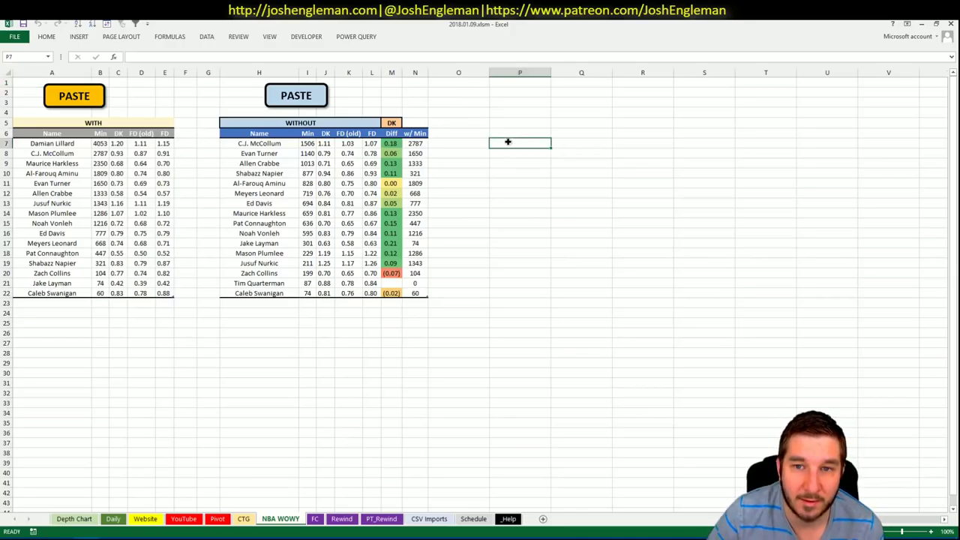
text(=0.18)
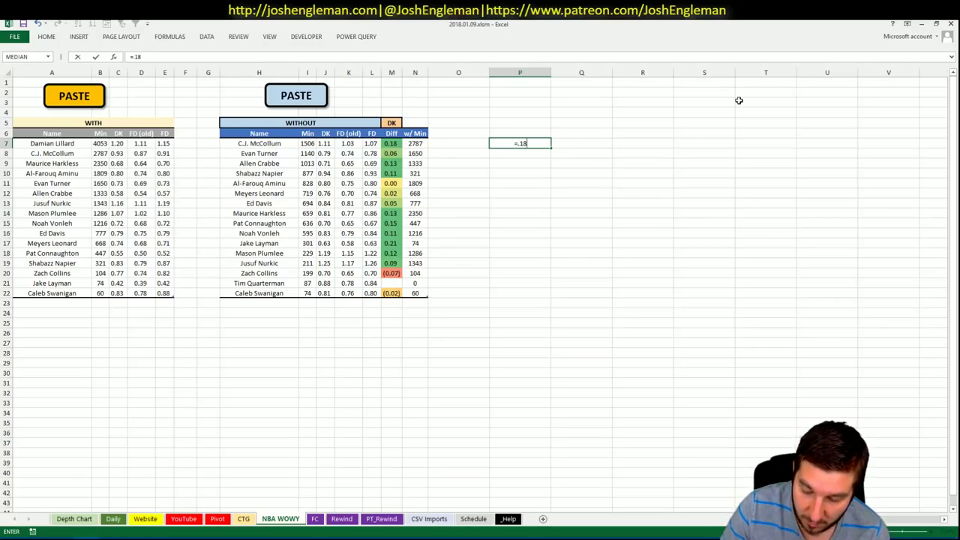
text(*34)
key(Return)
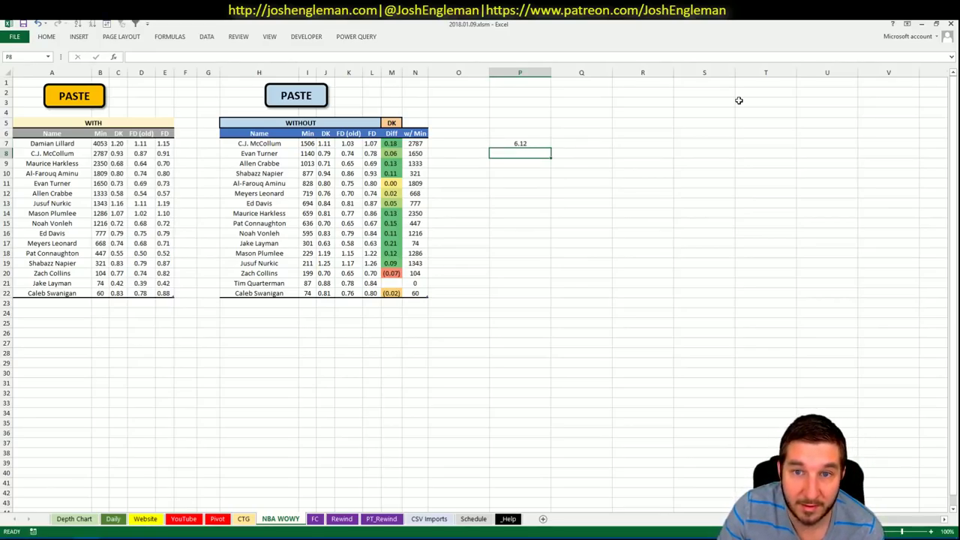
key(Up)
key(Delete)
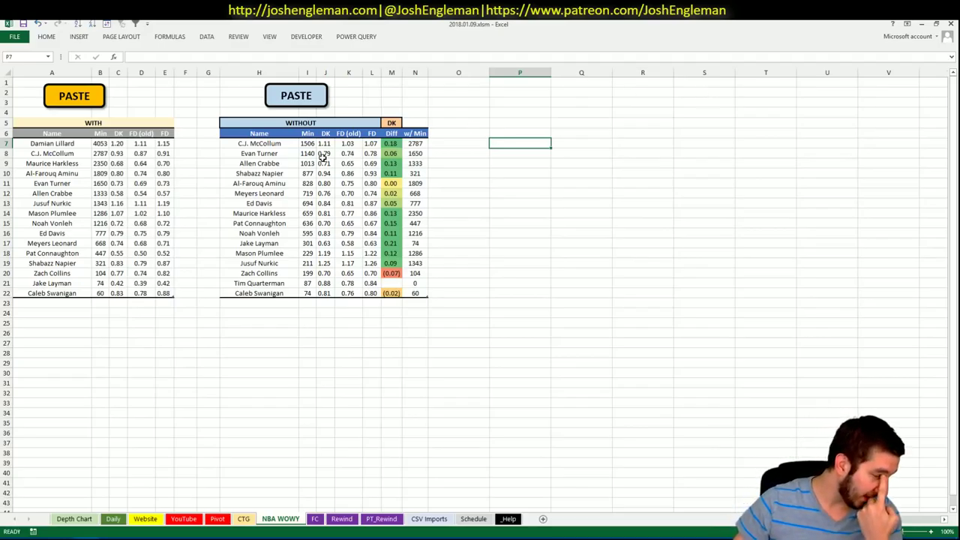
Step: Add C.J. McCollum to the Pivot sheet's shortlist in row 63 with tier 4 after checking Portland's CTG figures
click(218, 519)
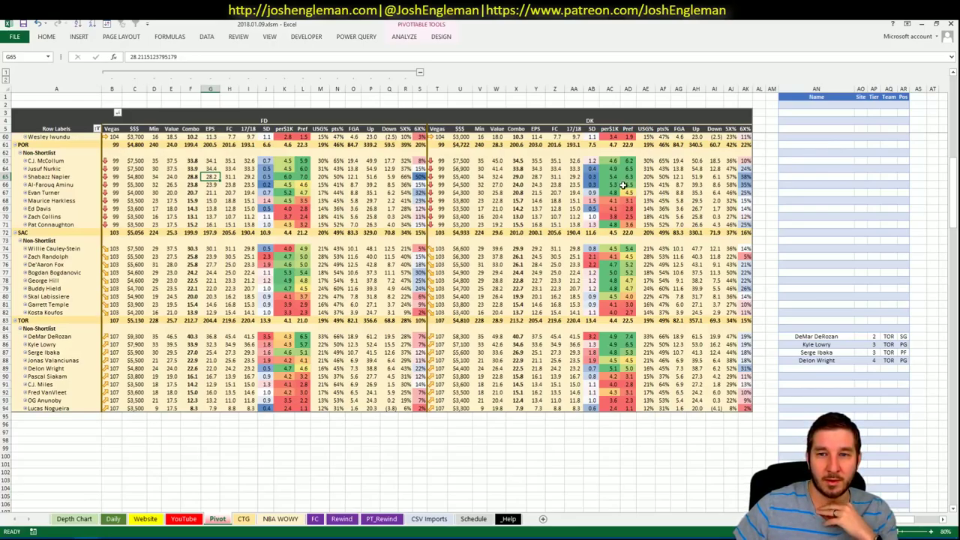
click(807, 166)
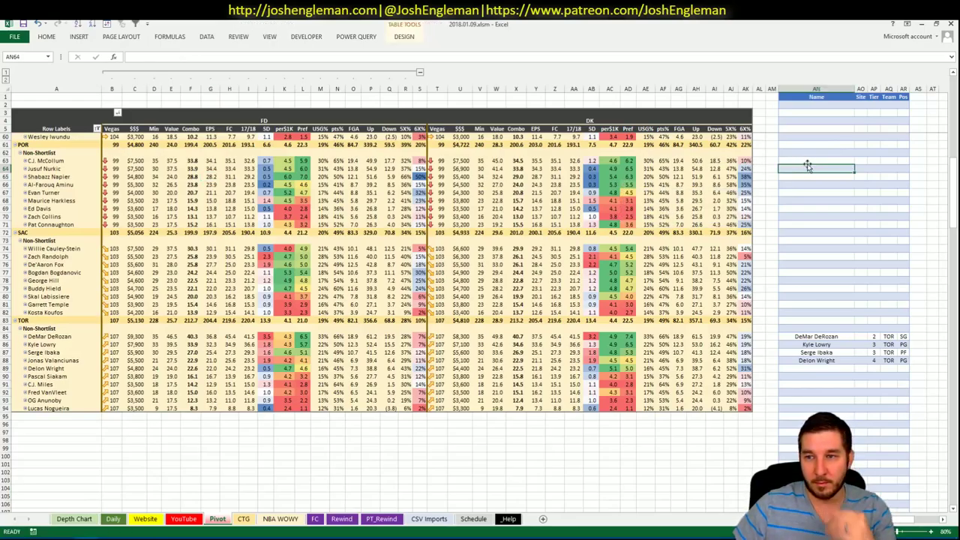
click(244, 519)
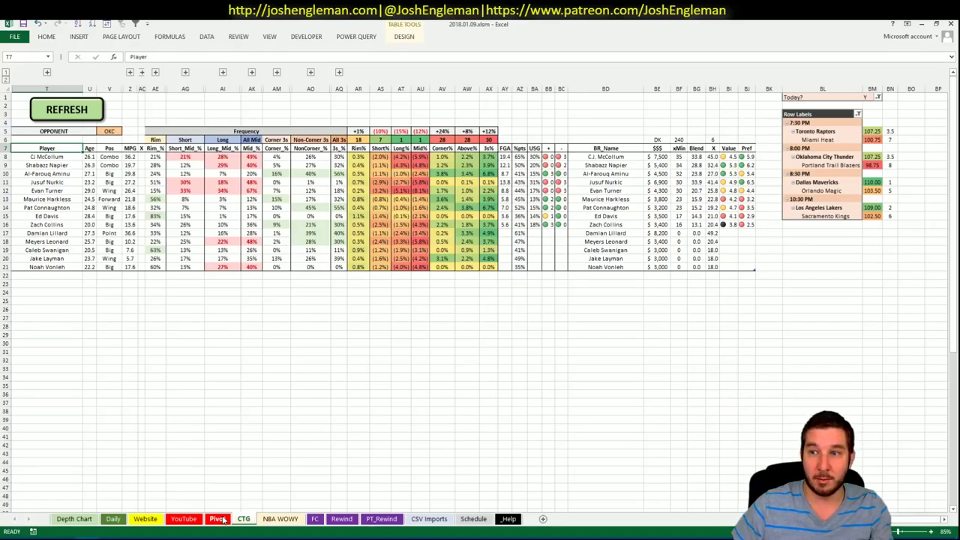
click(218, 519)
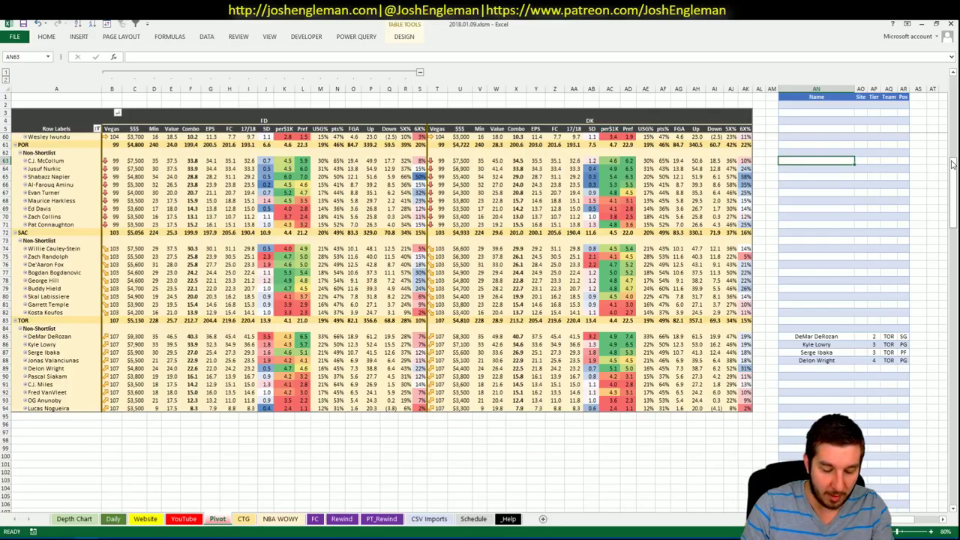
text(C.J.)
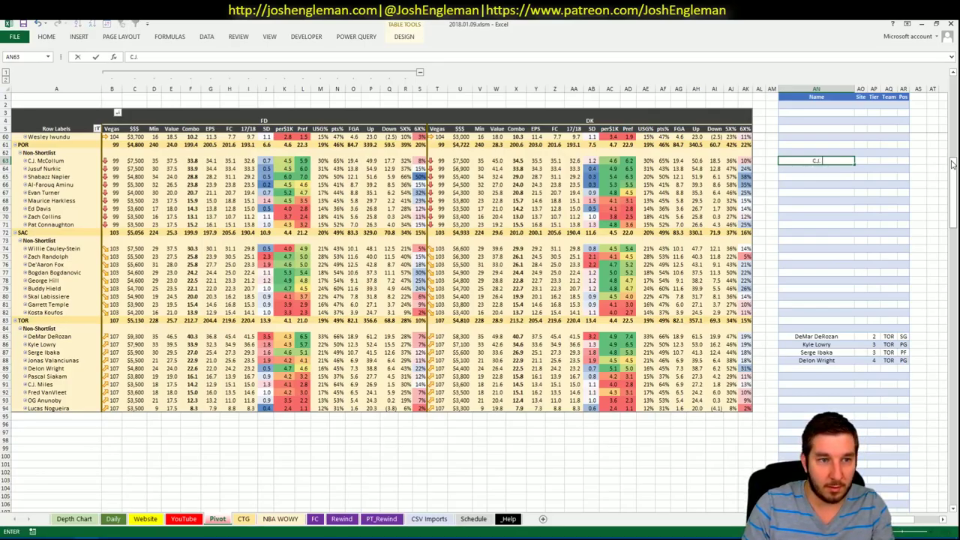
text( McCollum)
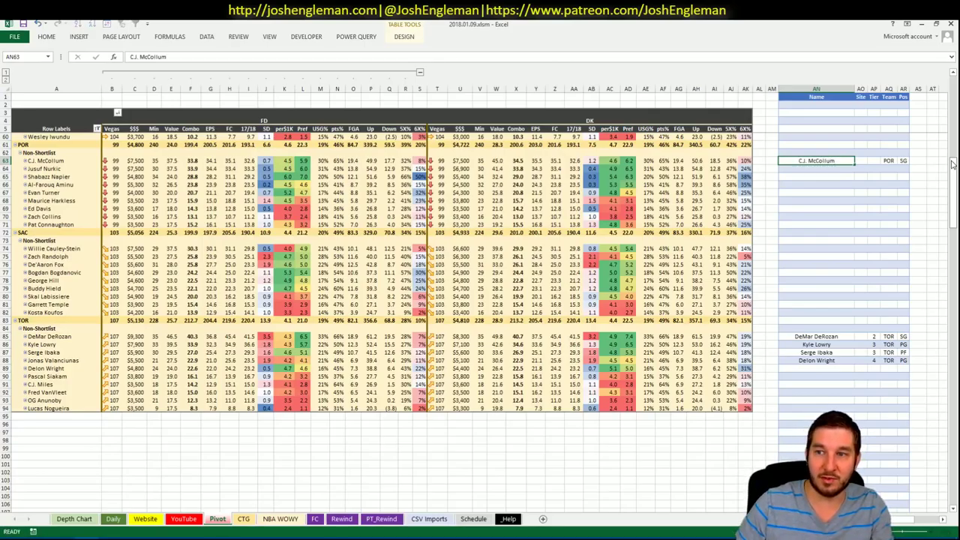
key(Tab)
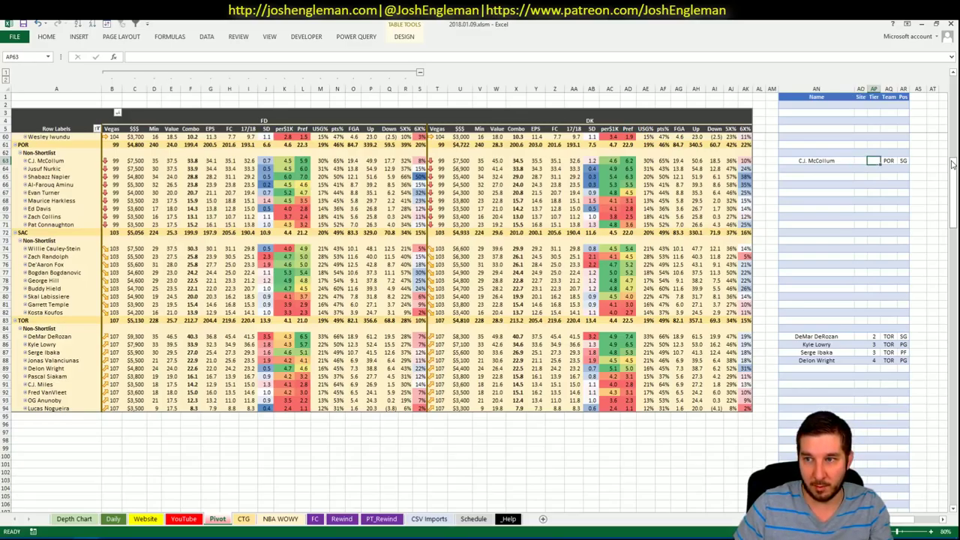
key(Tab)
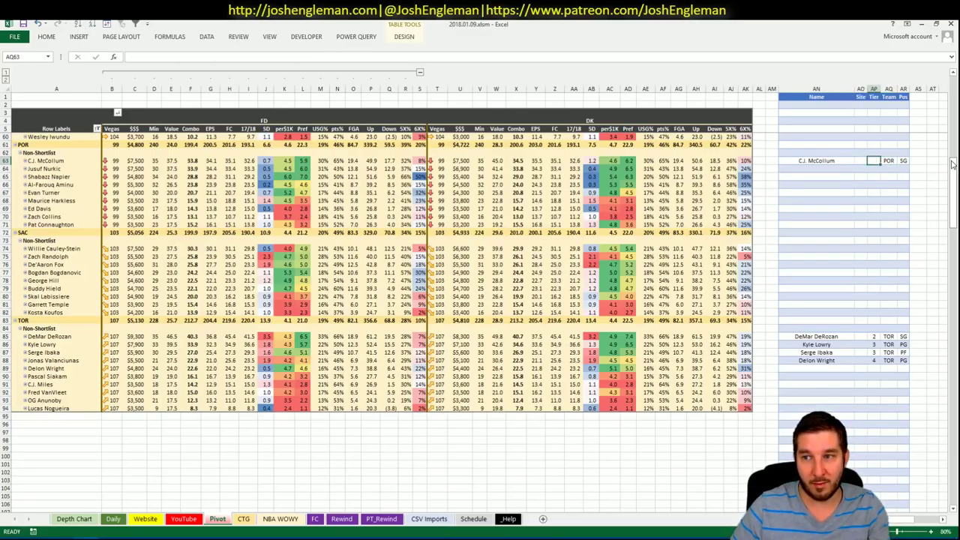
key(Left)
text(4)
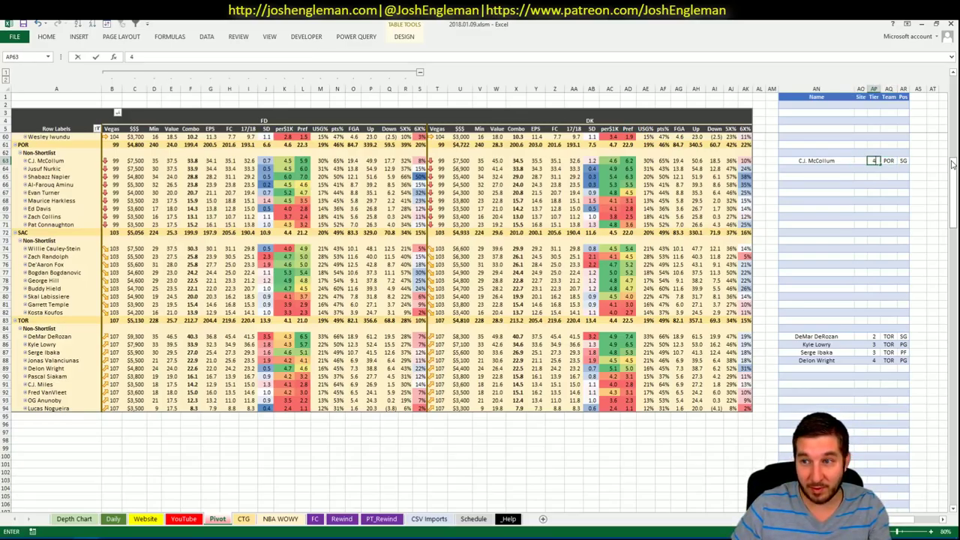
key(Return)
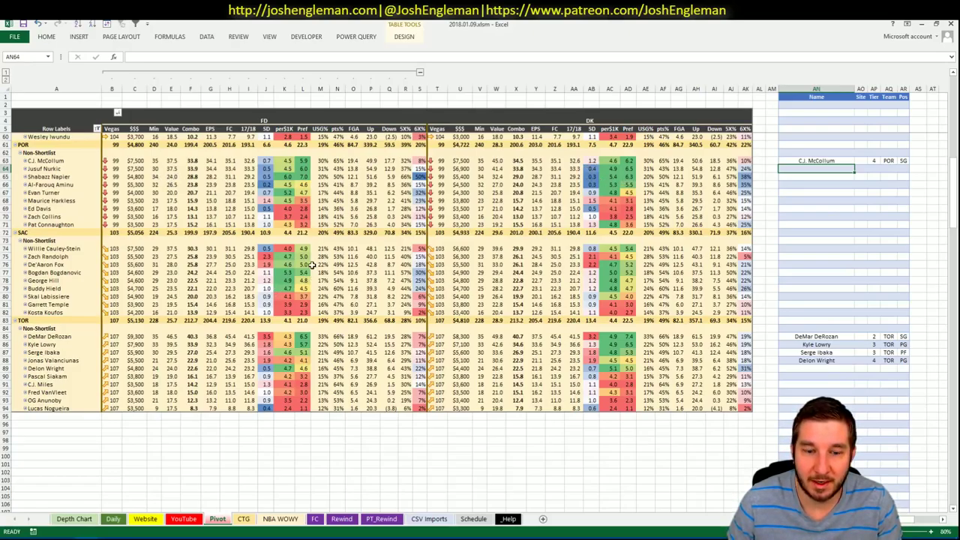
Step: Sort the NBA WOWY sheet's WITHOUT table by w/ Min in descending order and select Jusuf Nurkic's row for review
click(279, 518)
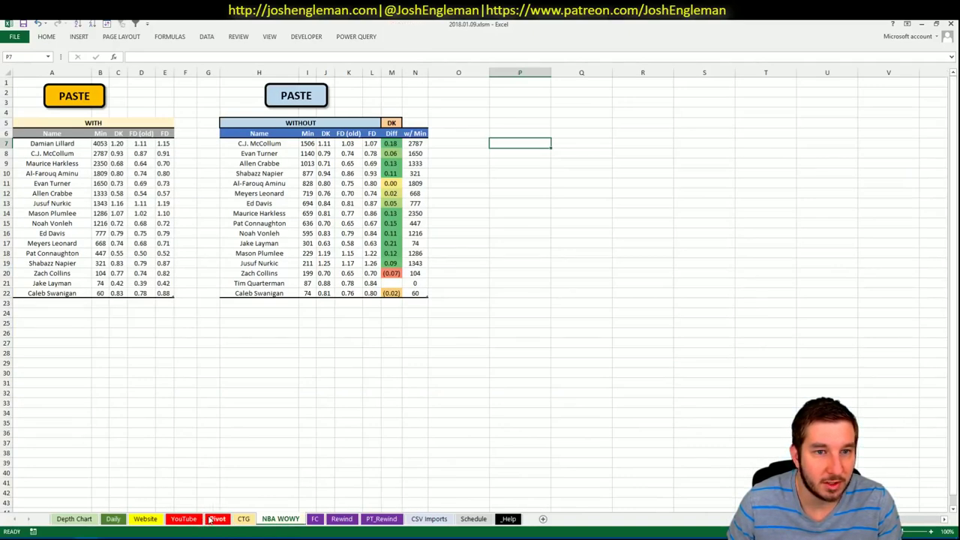
click(406, 153)
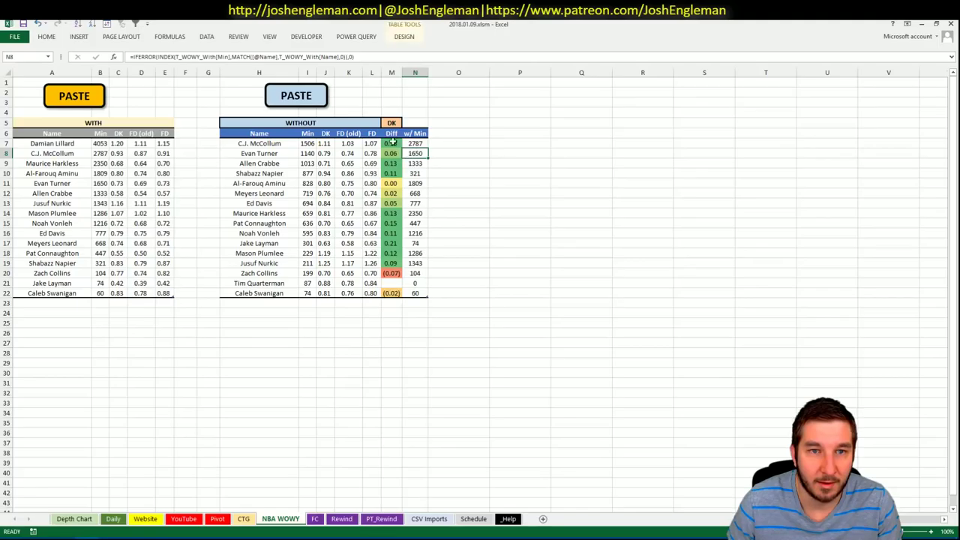
click(93, 24)
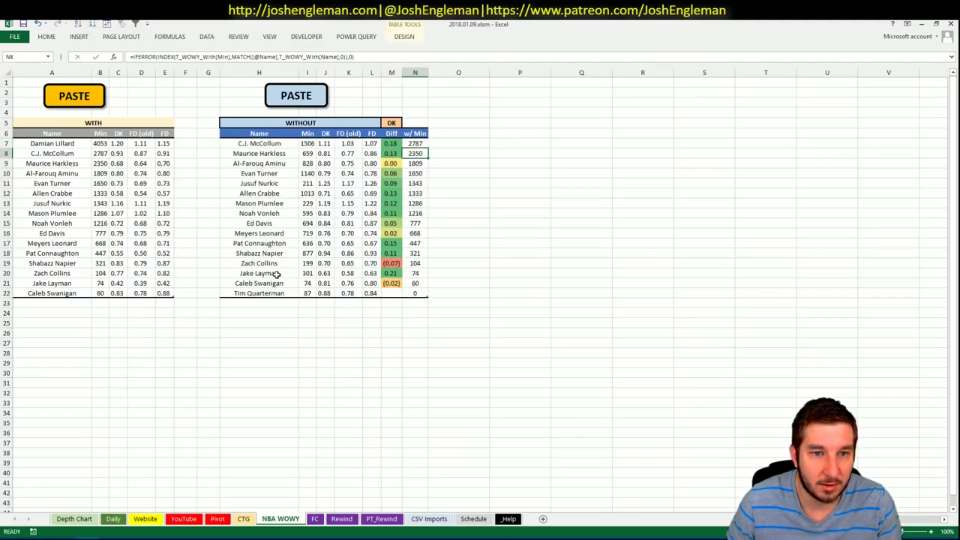
drag(282, 183, 415, 183)
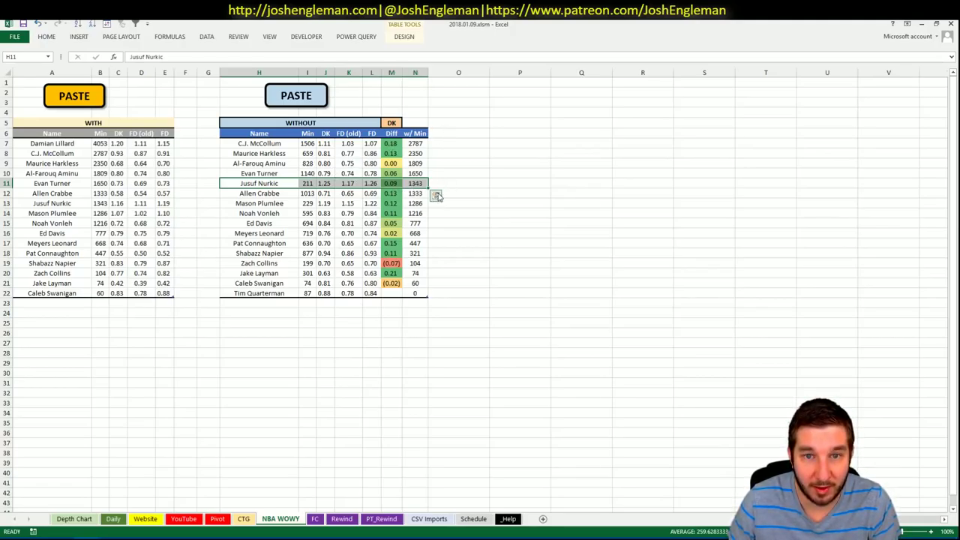
key(alt+Tab)
key(alt+Tab)
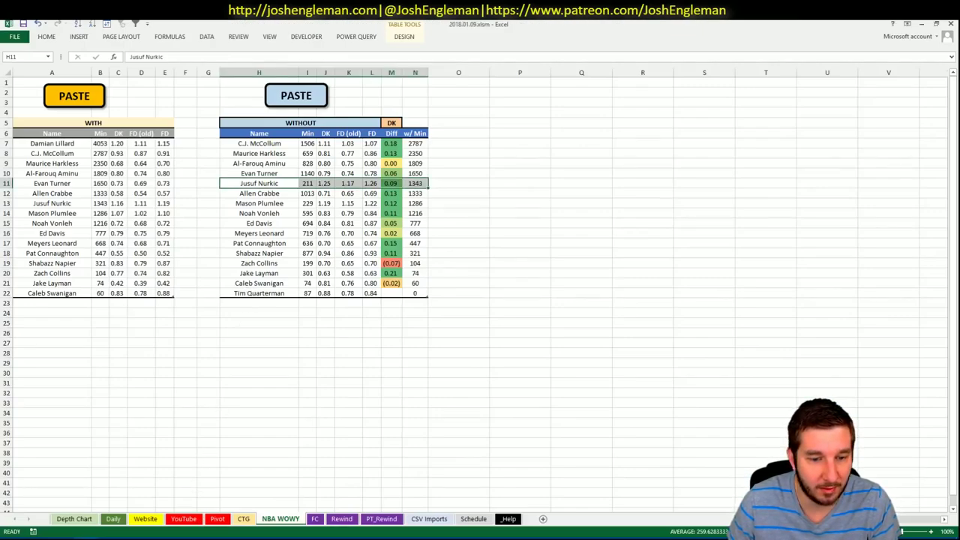
Step: Review Portland's Pivot, YouTube and CTG sheets, and switch to the browser's FantasyCruncher DraftKings projections
click(217, 519)
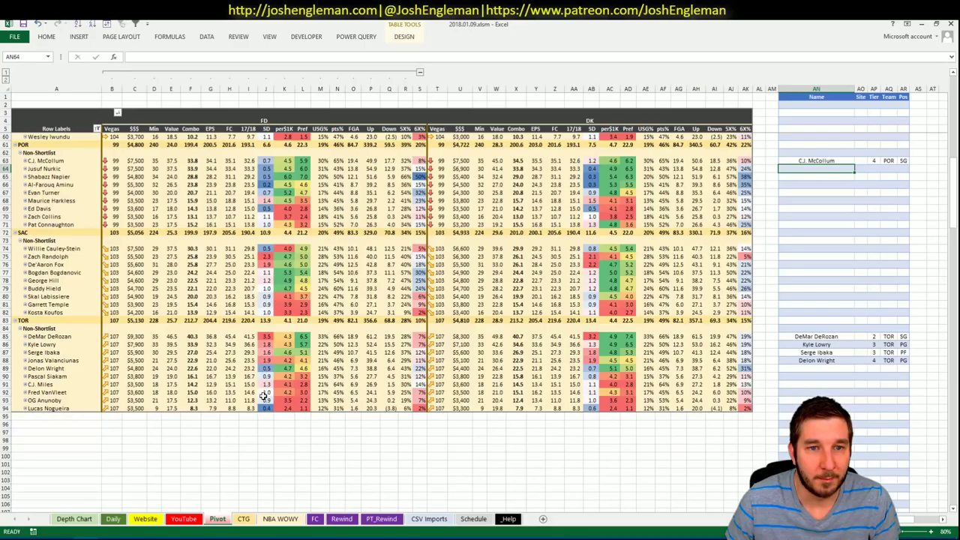
click(193, 520)
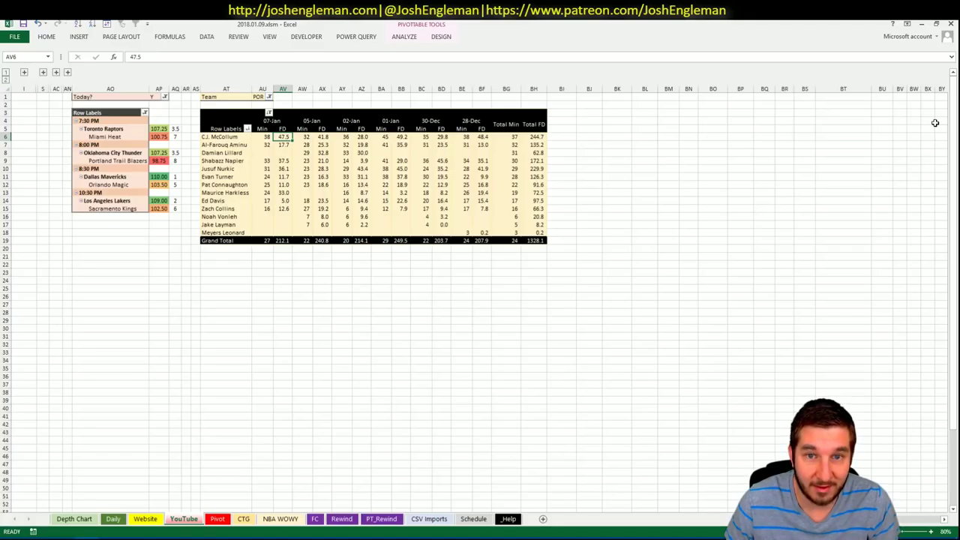
click(243, 518)
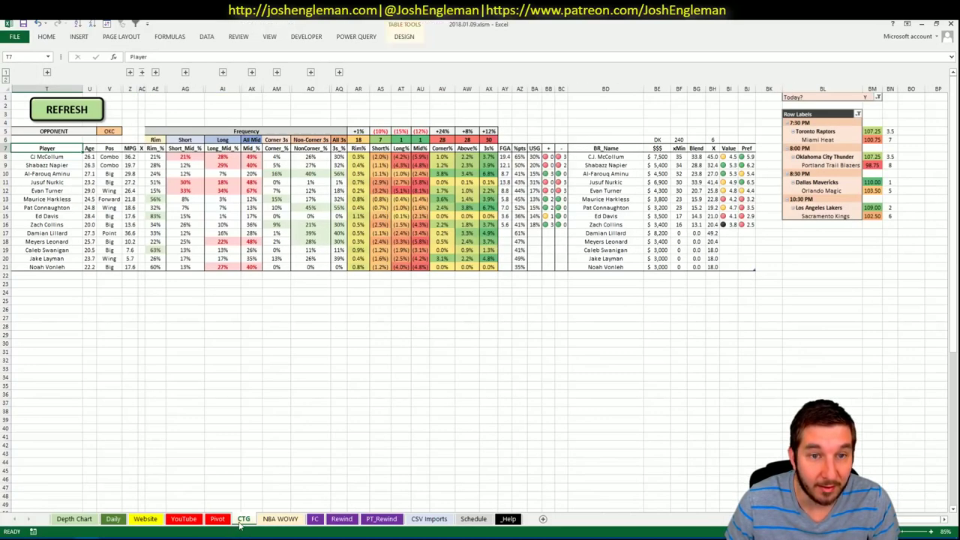
key(alt+Tab)
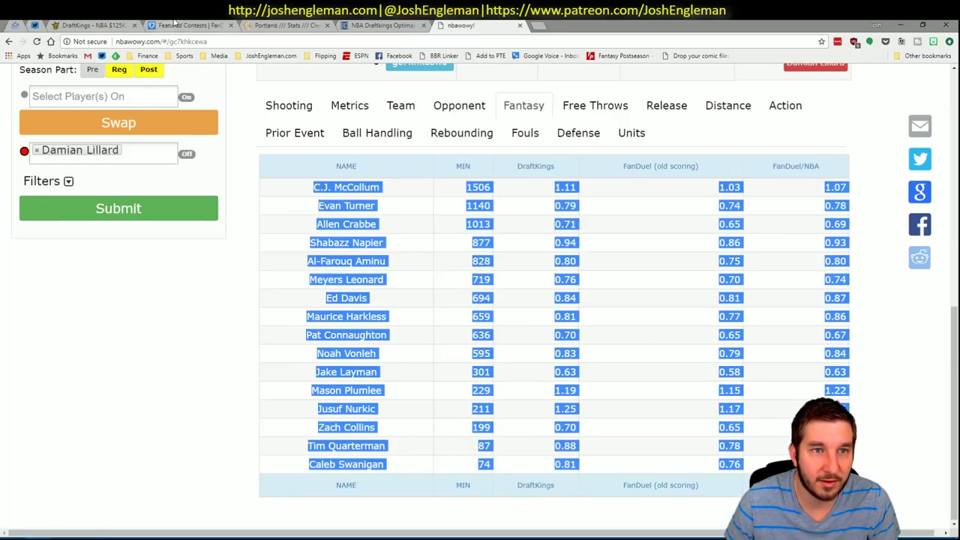
click(381, 25)
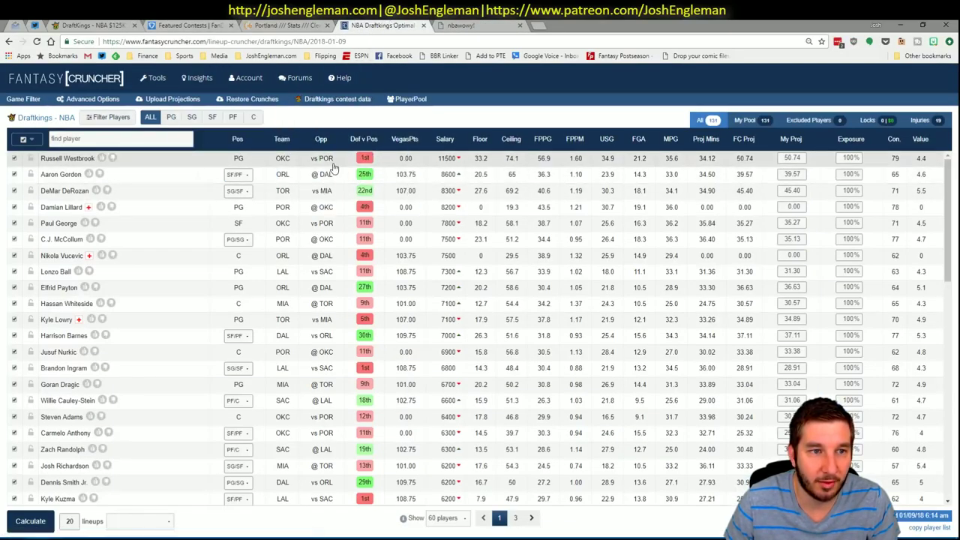
Step: Filter the projections to centers, open Jusuf Nurkic's game log and limit it to games against OKC
click(253, 117)
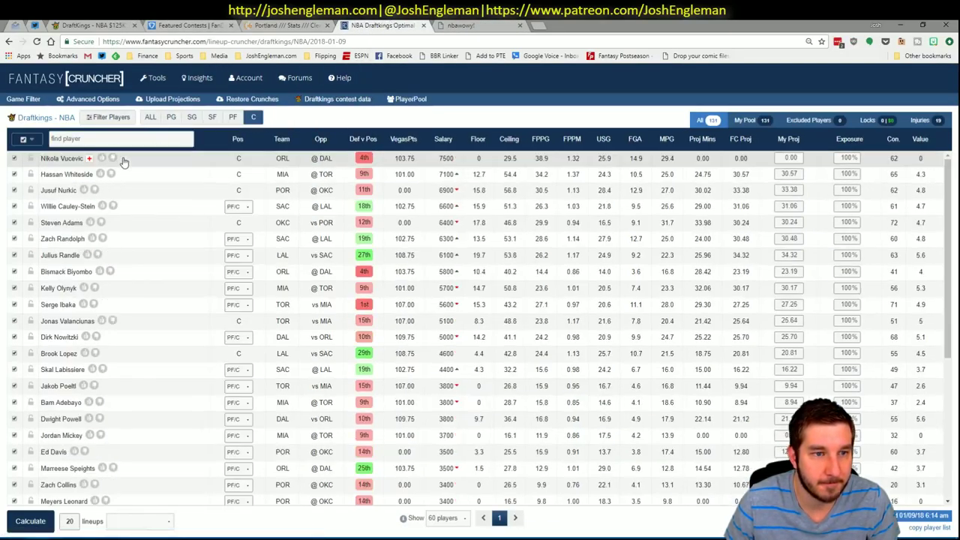
click(59, 191)
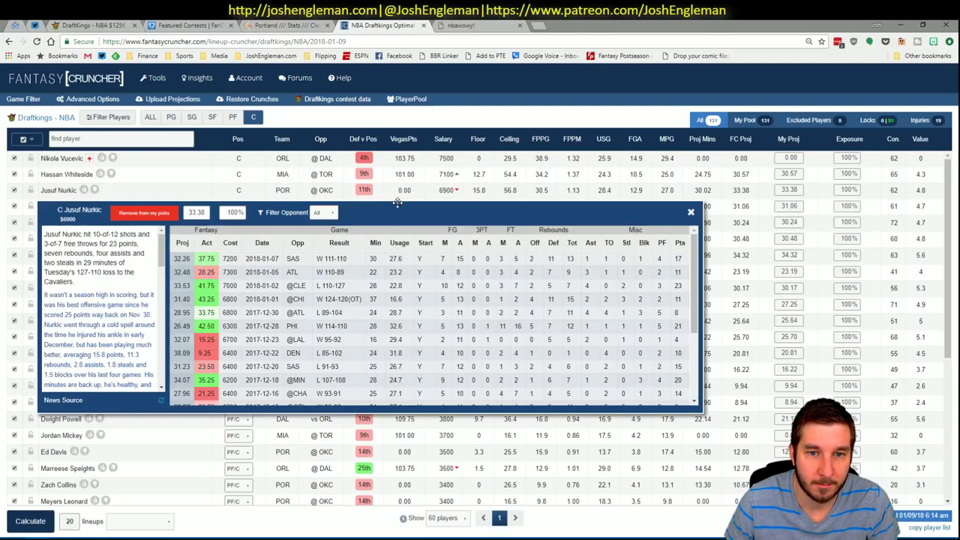
click(328, 213)
click(327, 229)
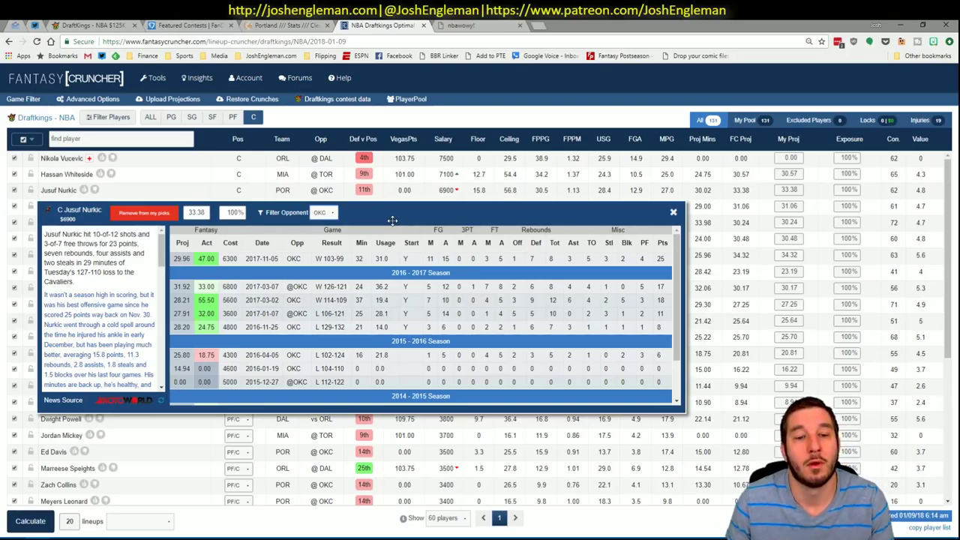
Step: Switch to the Excel workbook and add Jusuf Nurkic to the Pivot sheet's shortlist in row 64 with tier 3
key(alt+Tab)
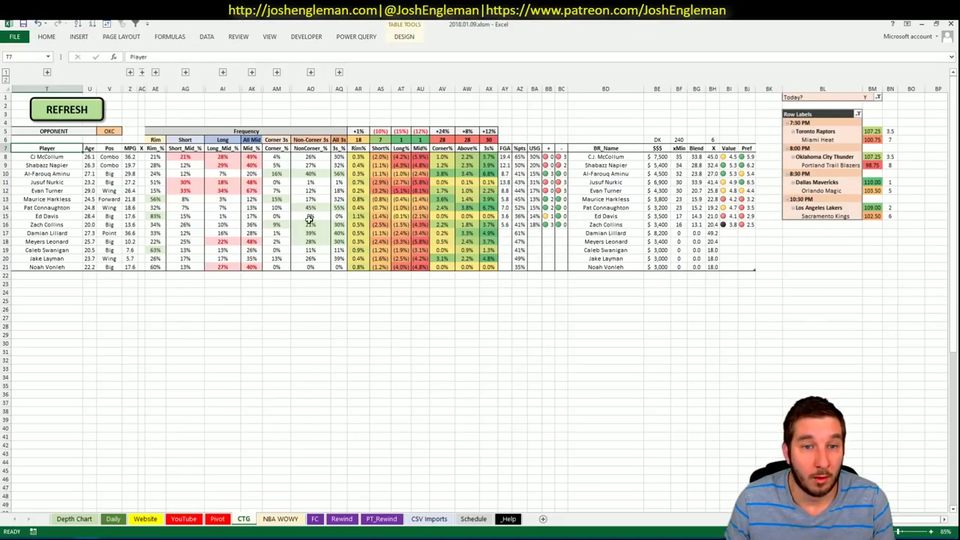
click(217, 518)
text(Josh Richardson)
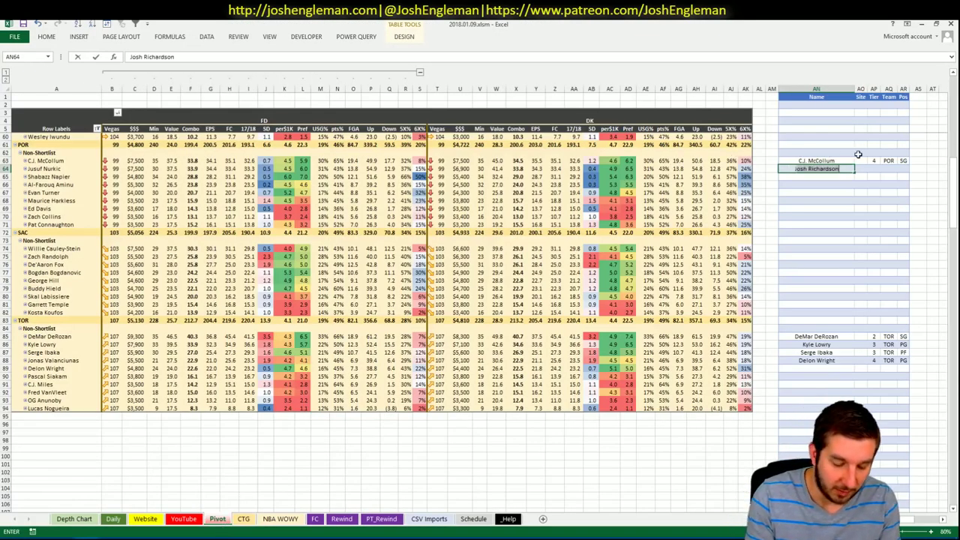
key(BackSpace)
key(BackSpace)
key(BackSpace)
key(BackSpace)
key(BackSpace)
key(BackSpace)
key(BackSpace)
key(BackSpace)
key(BackSpace)
key(BackSpace)
key(BackSpace)
key(BackSpace)
key(BackSpace)
key(BackSpace)
text(usuf Nurkic)
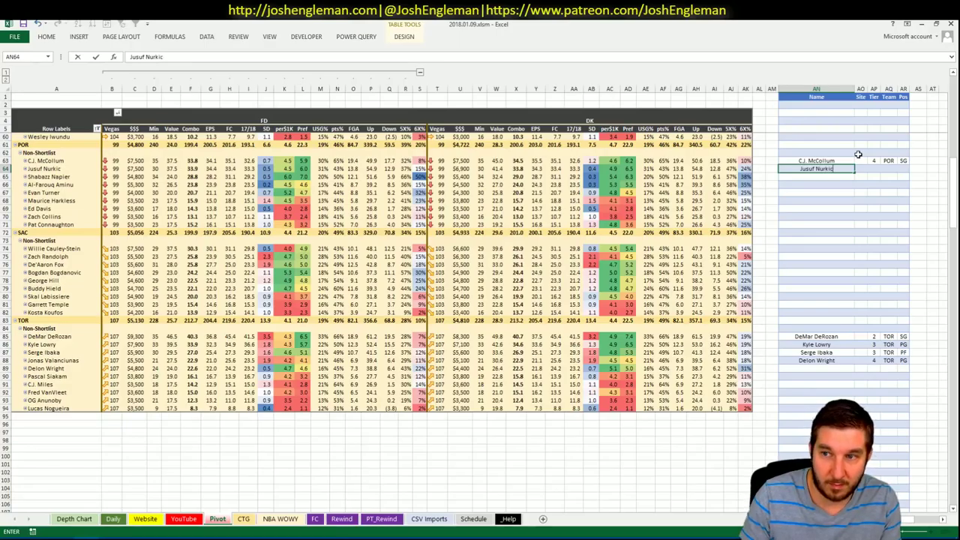
key(Tab)
key(Tab)
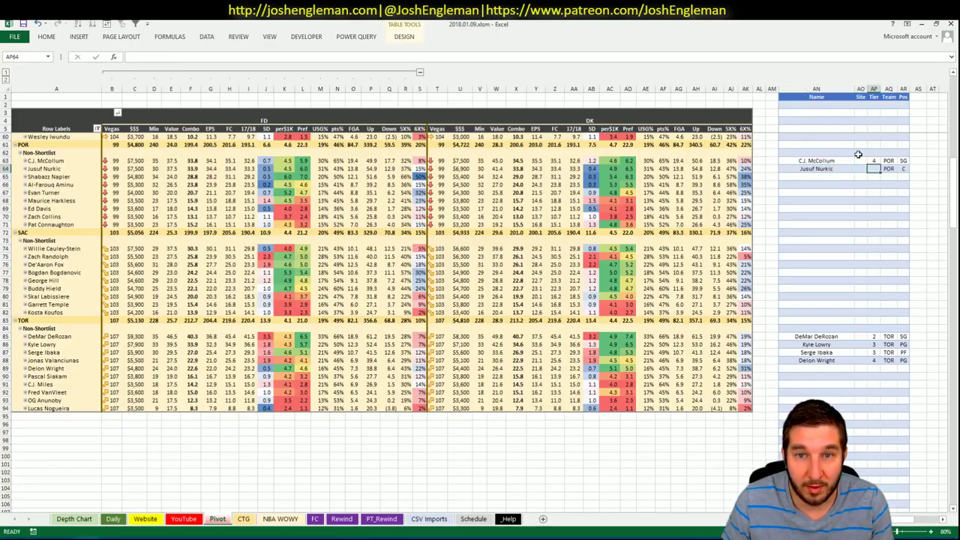
text(3)
key(Return)
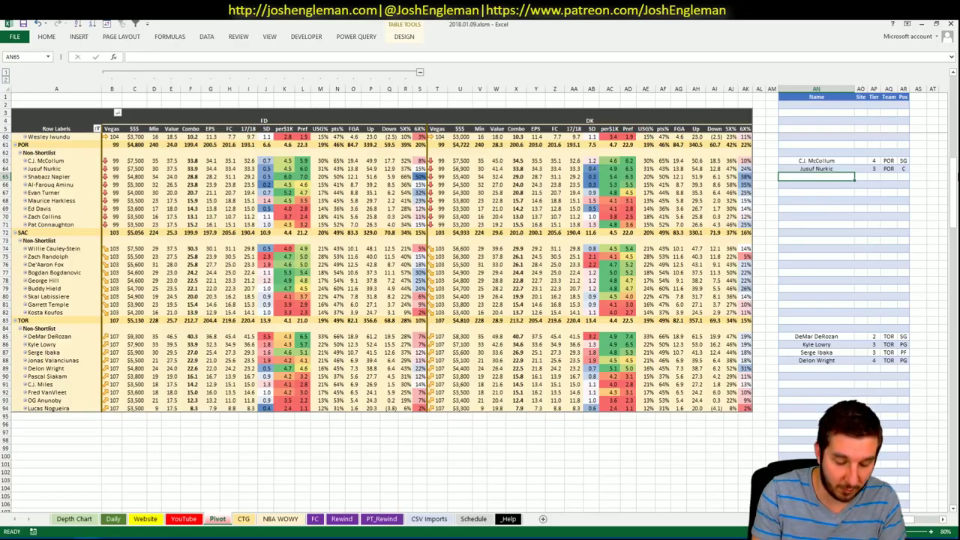
Step: Add Shabazz Napier to the shortlist in row 65 and check his minutes and DK rate in the NBA WOWY sheet's WITHOUT table
text(Shabazz Napier)
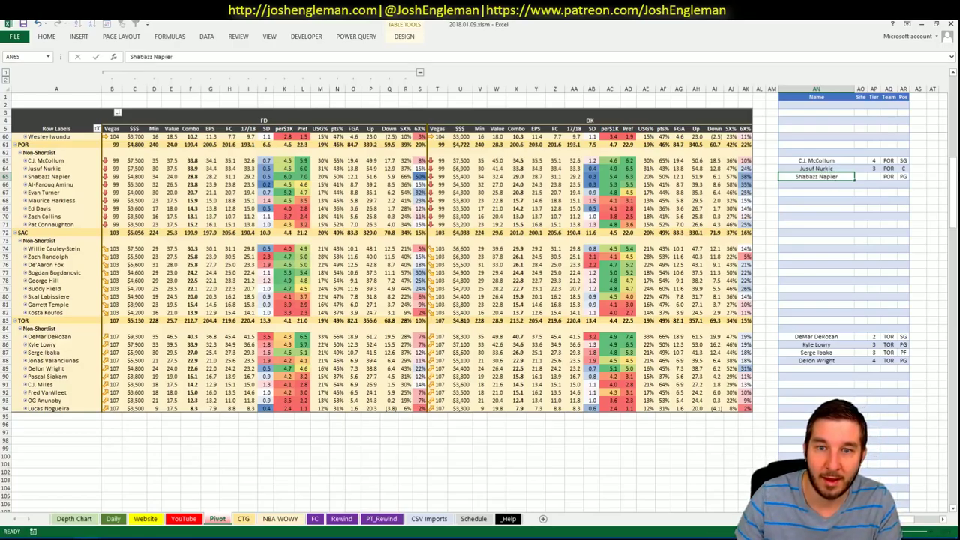
key(Return)
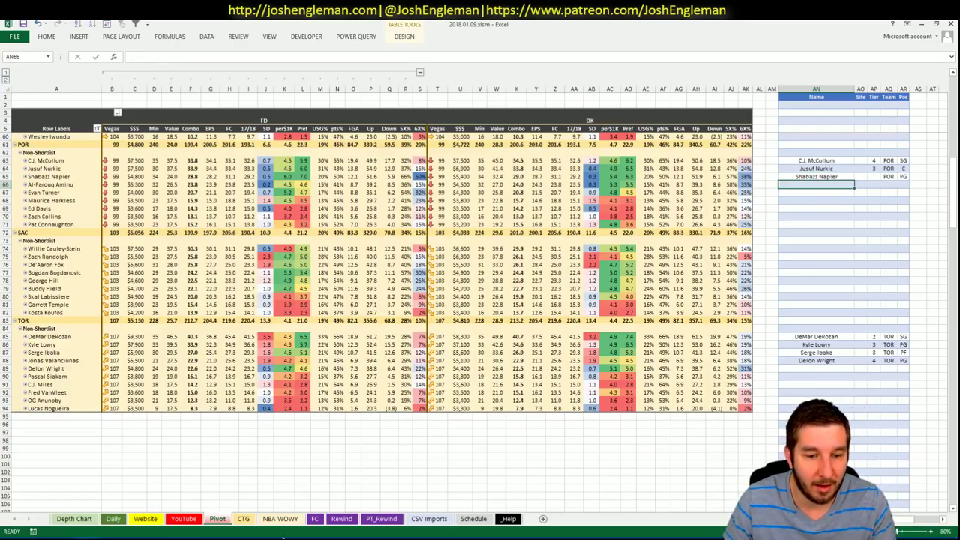
click(280, 518)
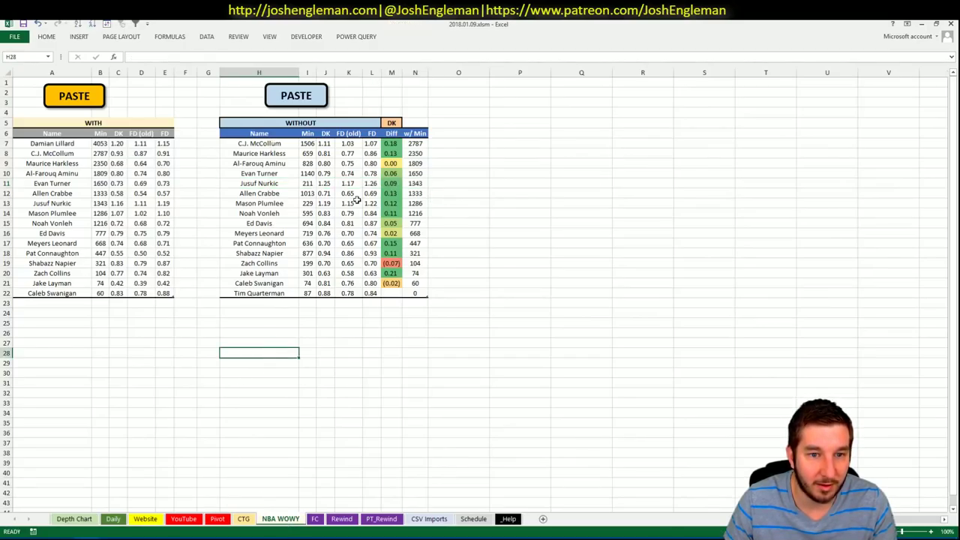
drag(263, 254, 422, 253)
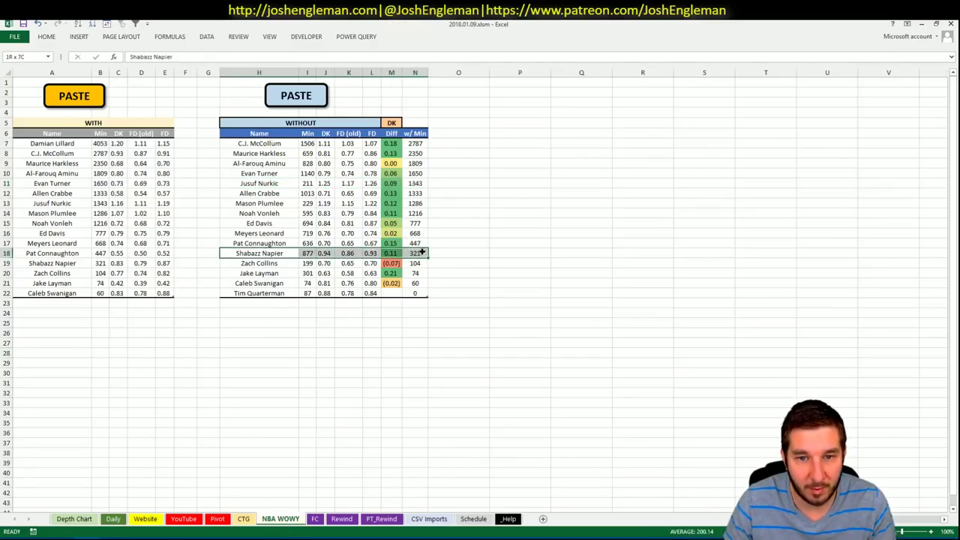
click(497, 260)
click(420, 254)
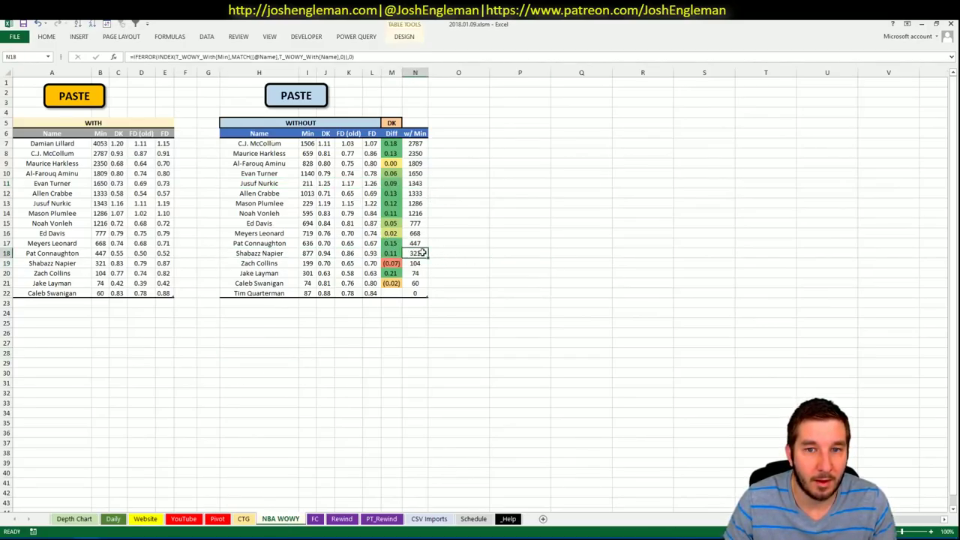
click(306, 253)
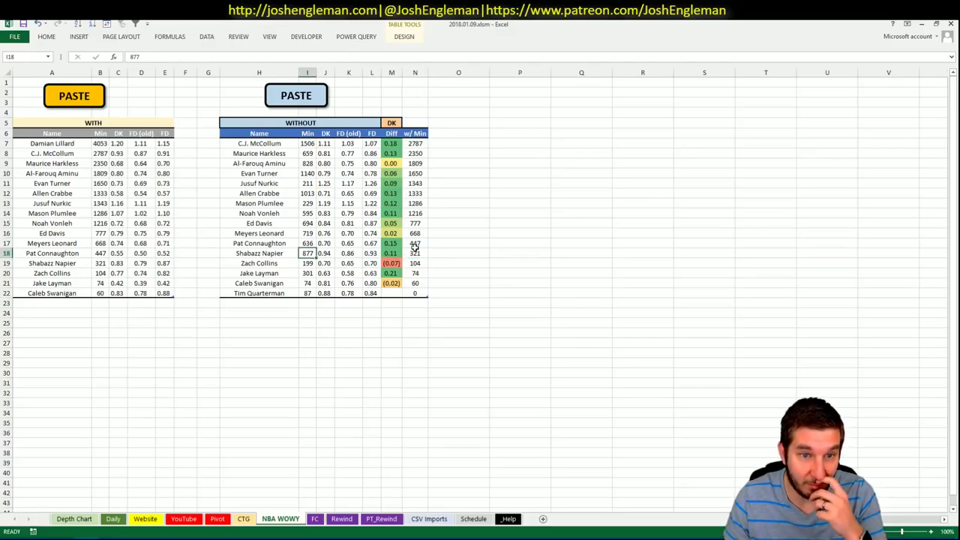
click(325, 254)
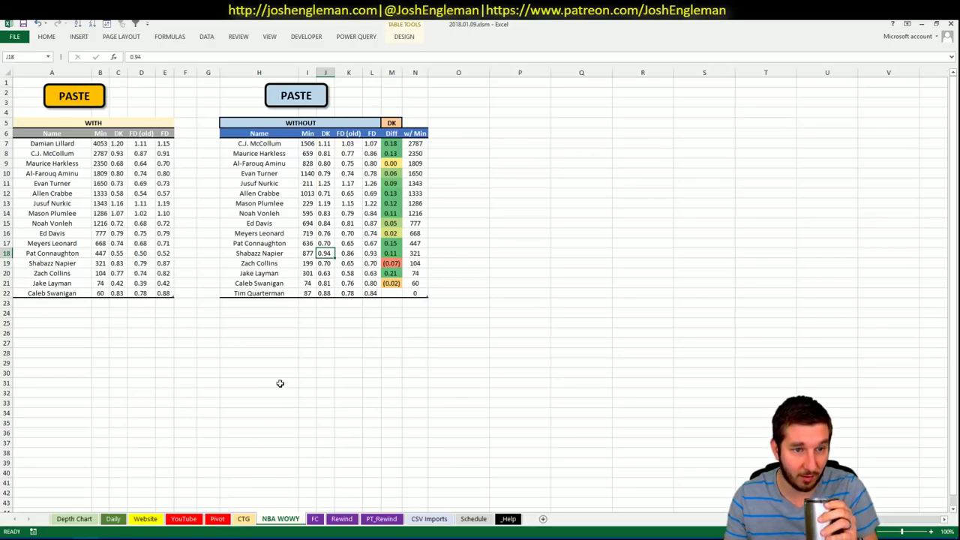
Step: Check the Daily sheet's projections and set Shabazz Napier's tier to 2 in the Pivot sheet's shortlist
click(112, 518)
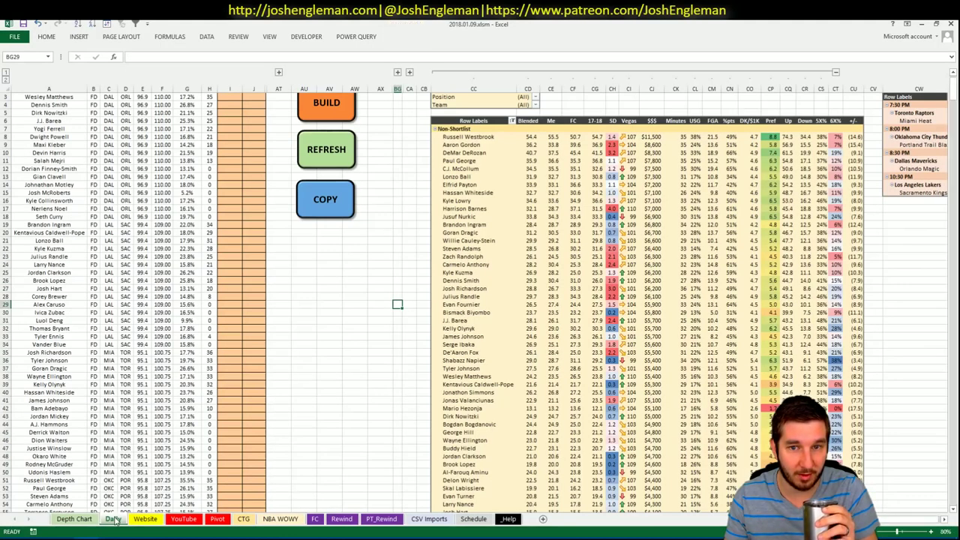
click(217, 518)
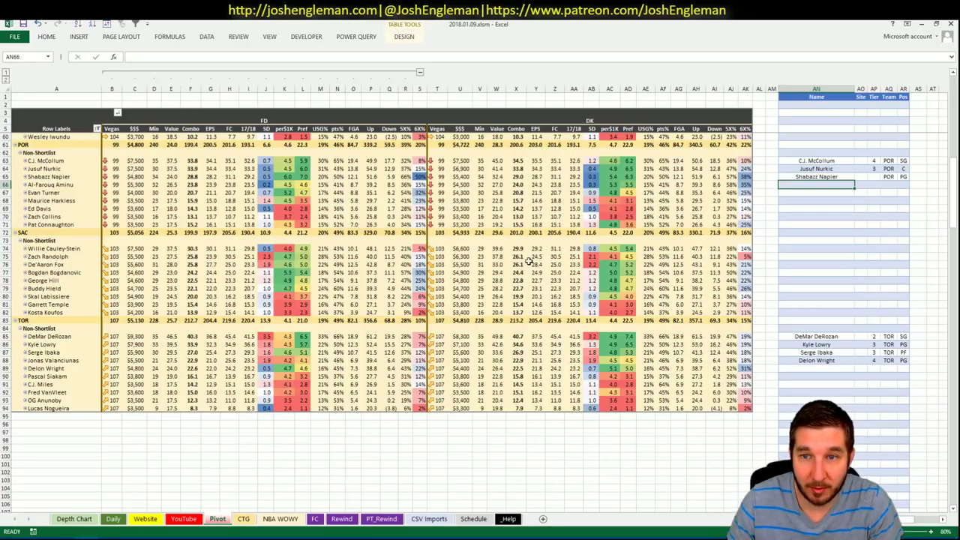
click(874, 175)
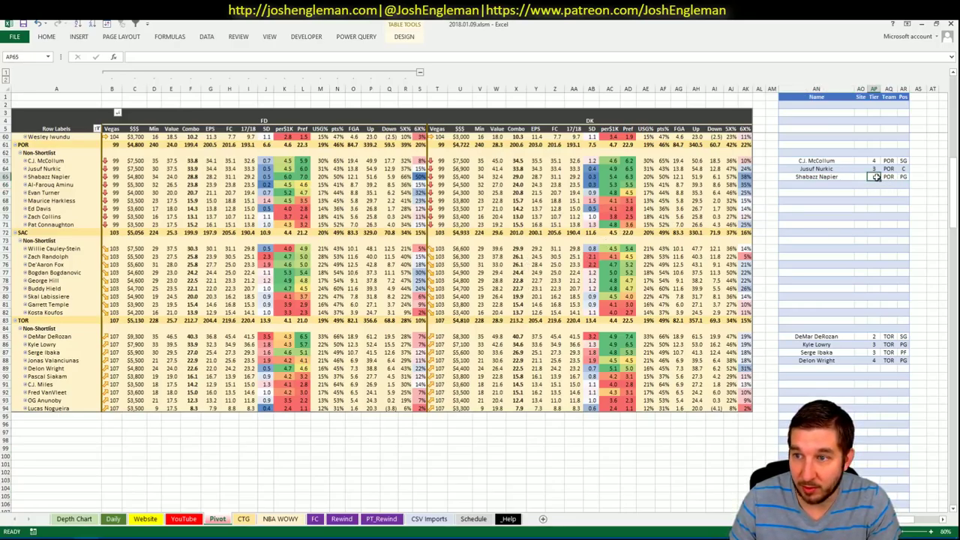
text(2)
click(874, 207)
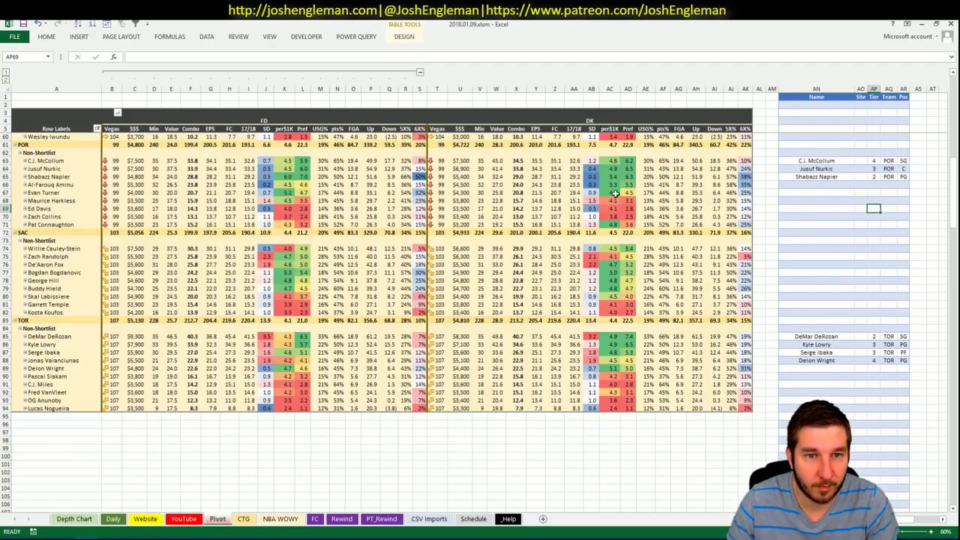
Step: Examine Portland's shooting profile on the CTG sheet and return to Shabazz Napier's tier on the Pivot sheet
click(240, 519)
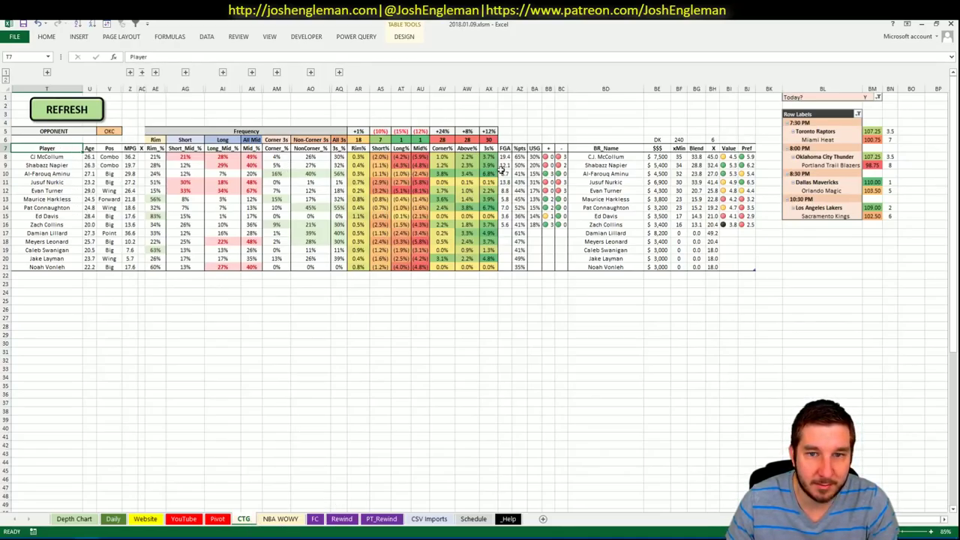
click(217, 519)
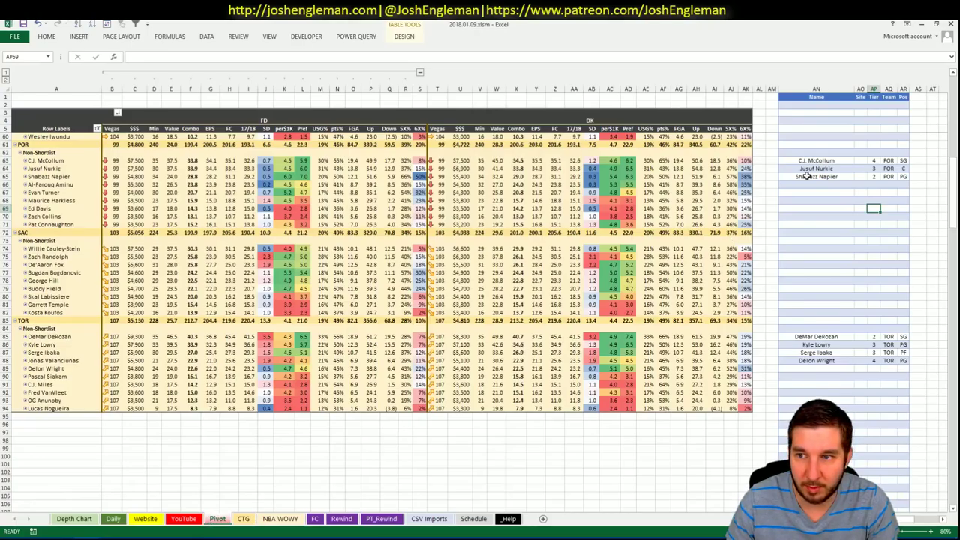
click(883, 176)
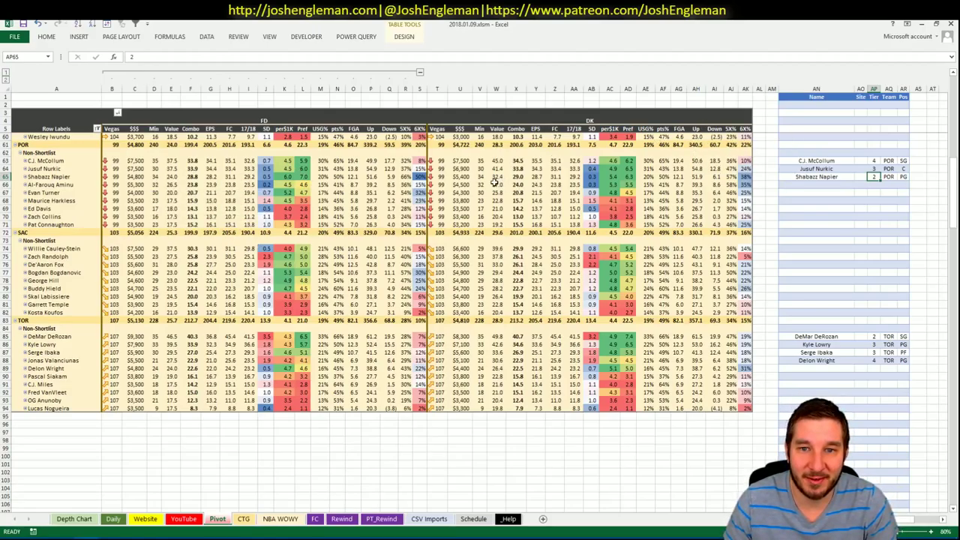
Step: Copy Al-Farouq Aminu's name from the Portland player list into the shortlist in row 66
click(818, 181)
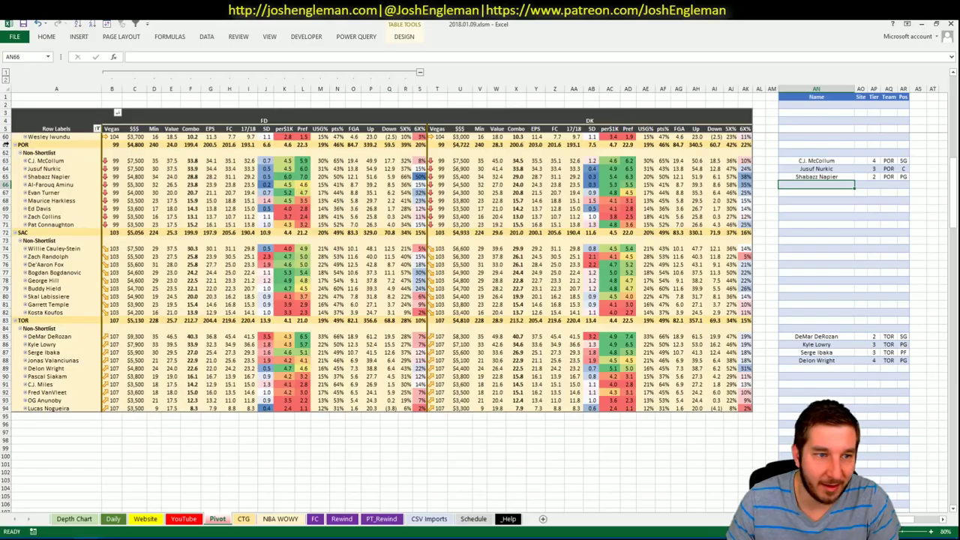
click(33, 184)
key(ctrl+c)
right_click(810, 185)
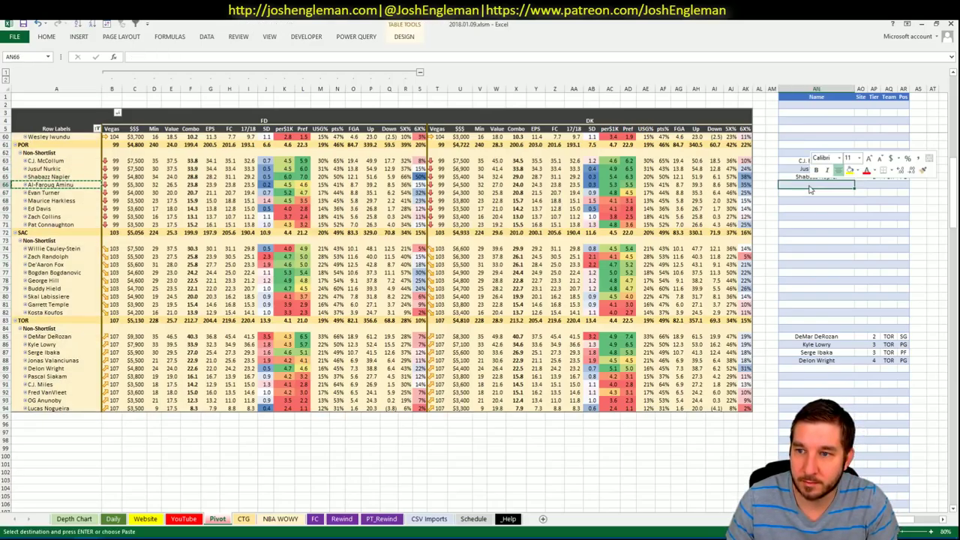
click(845, 230)
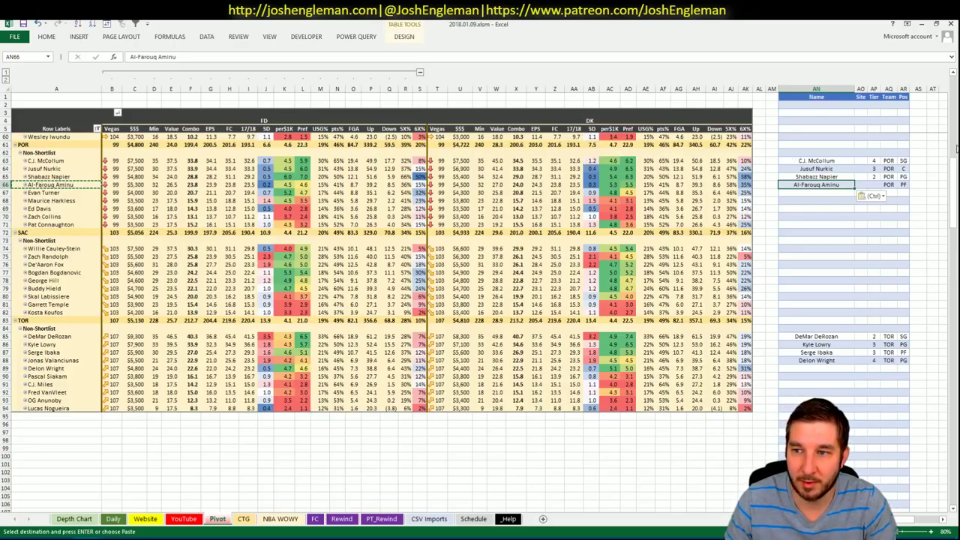
Step: Set Al-Farouq Aminu's shortlist tier to 2 after checking his figures on the CTG sheet
click(874, 184)
drag(954, 217, 954, 217)
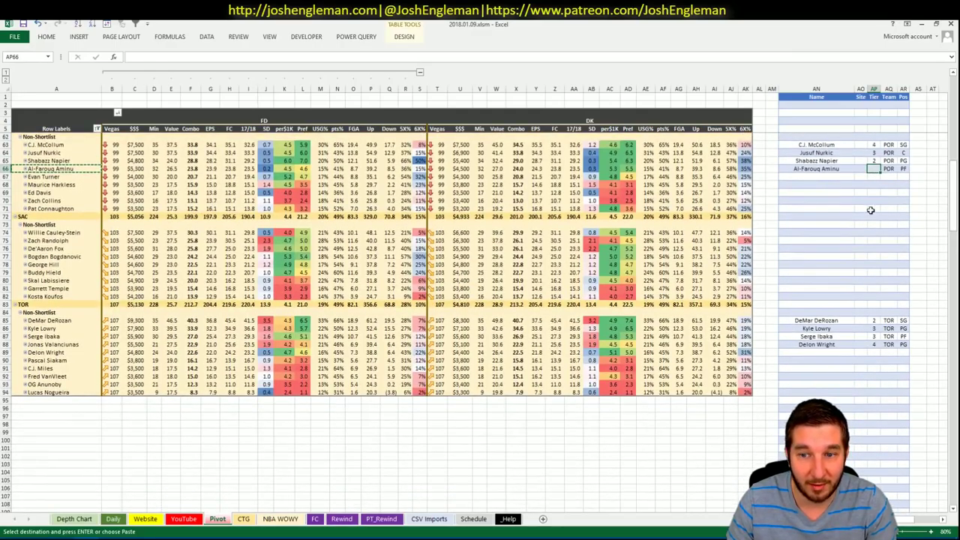
key(Escape)
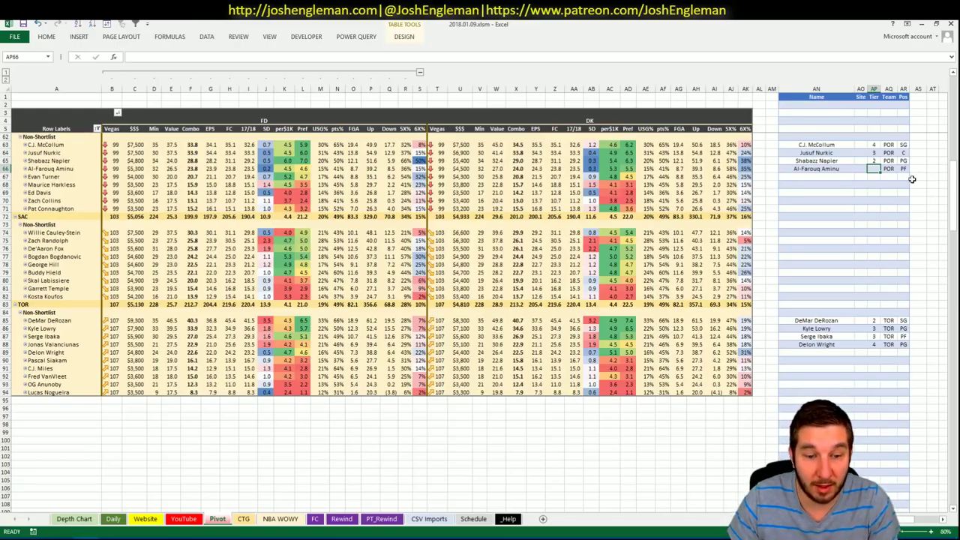
click(244, 518)
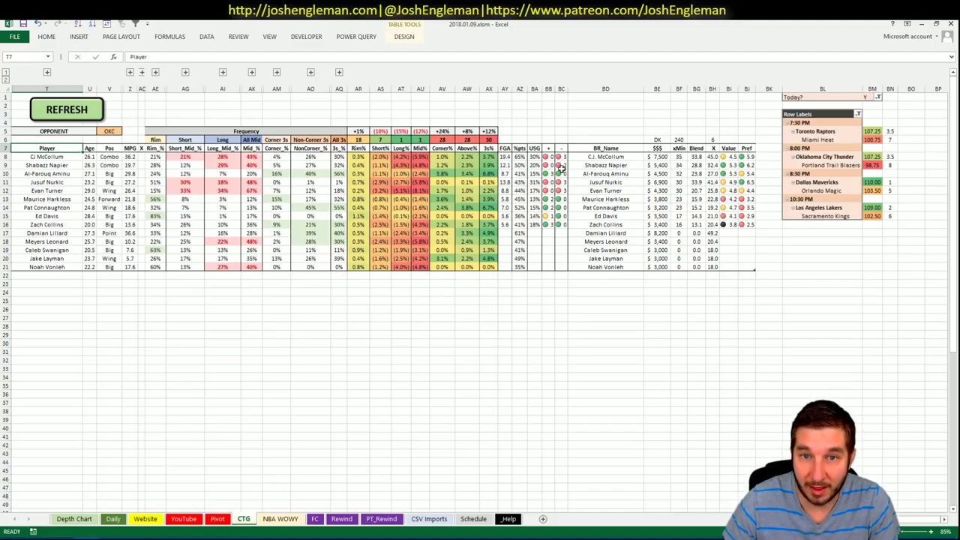
click(218, 519)
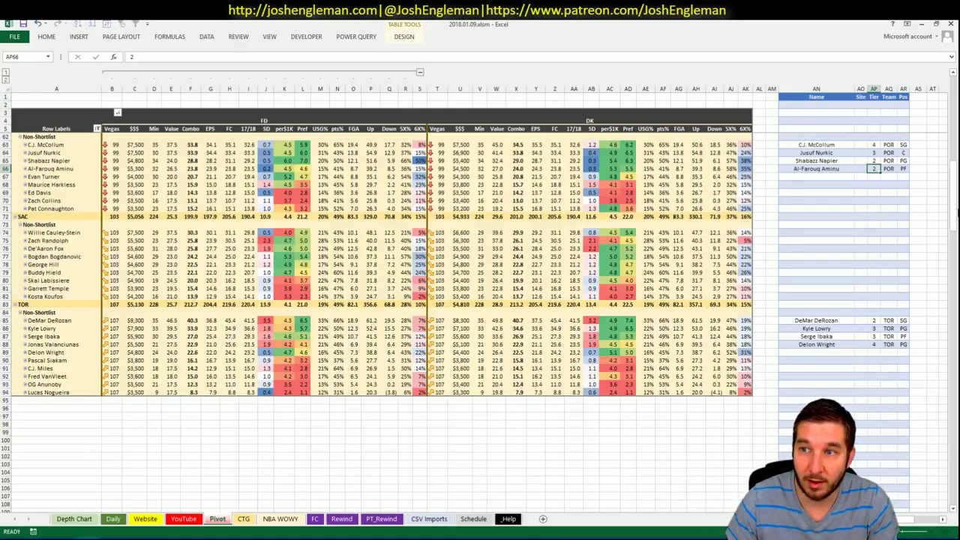
key(Return)
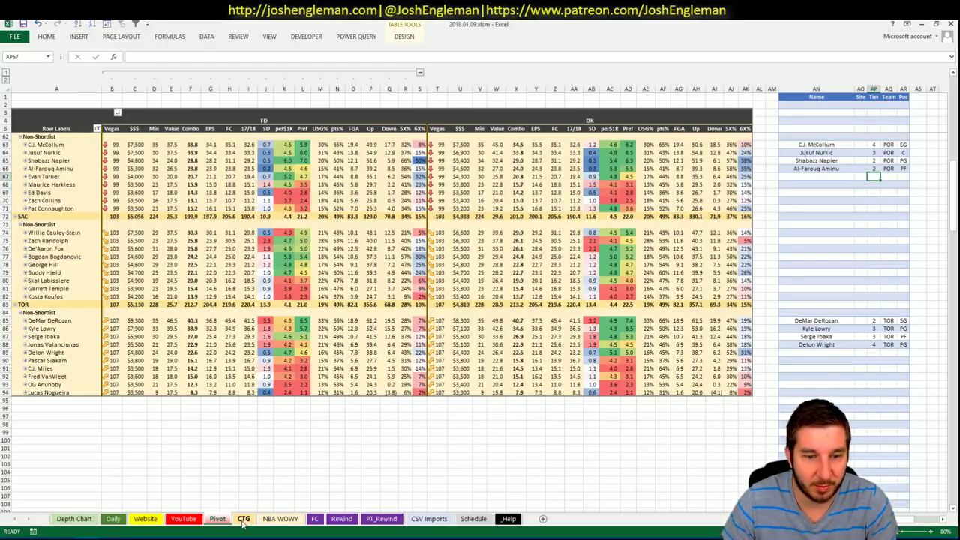
Step: Review Al-Farouq Aminu's game log among FantasyCruncher's small forwards, and switch back to the workbook's NBA WOWY sheet
key(alt+Tab)
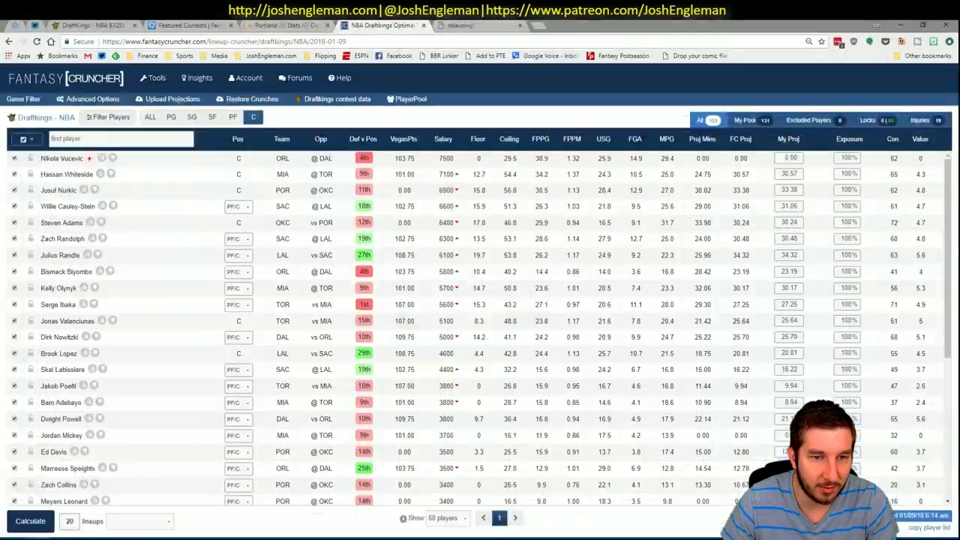
click(211, 118)
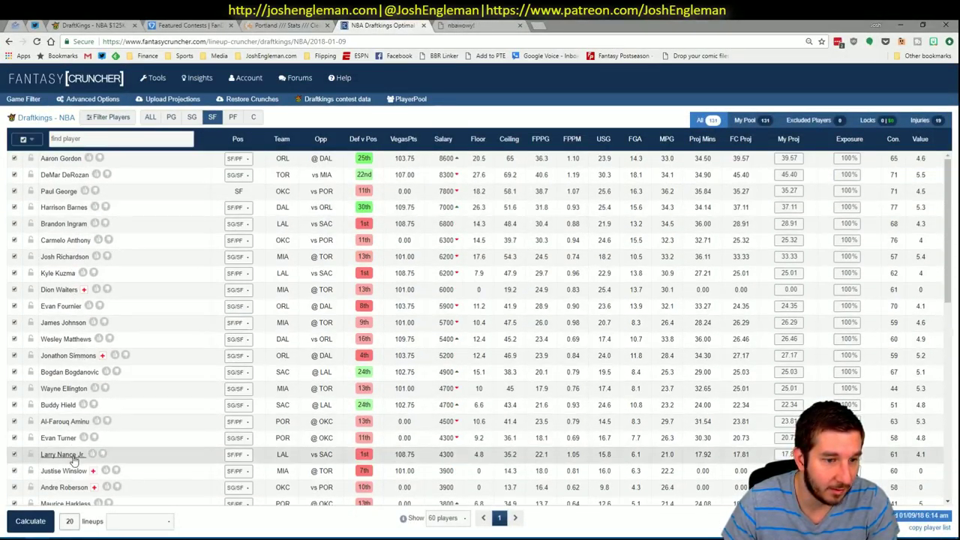
click(65, 421)
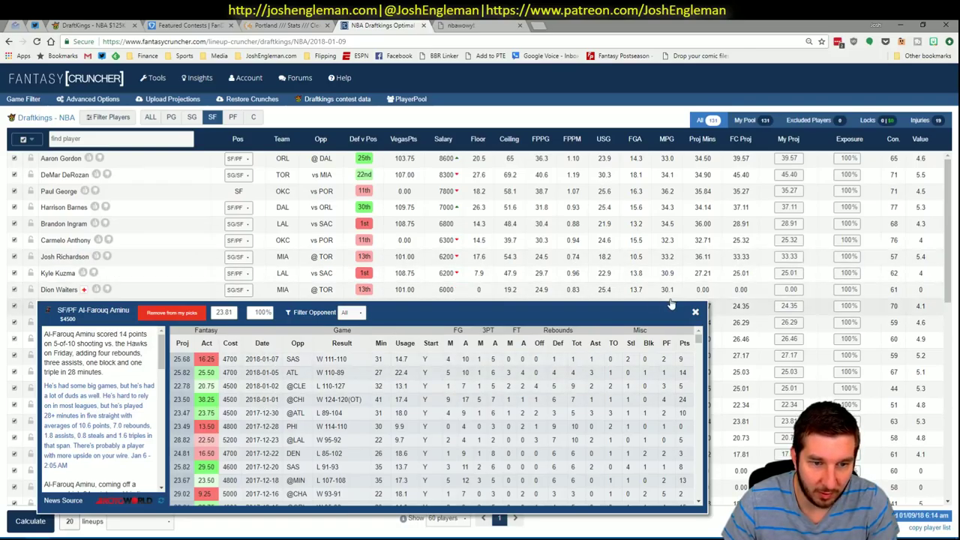
key(alt+Tab)
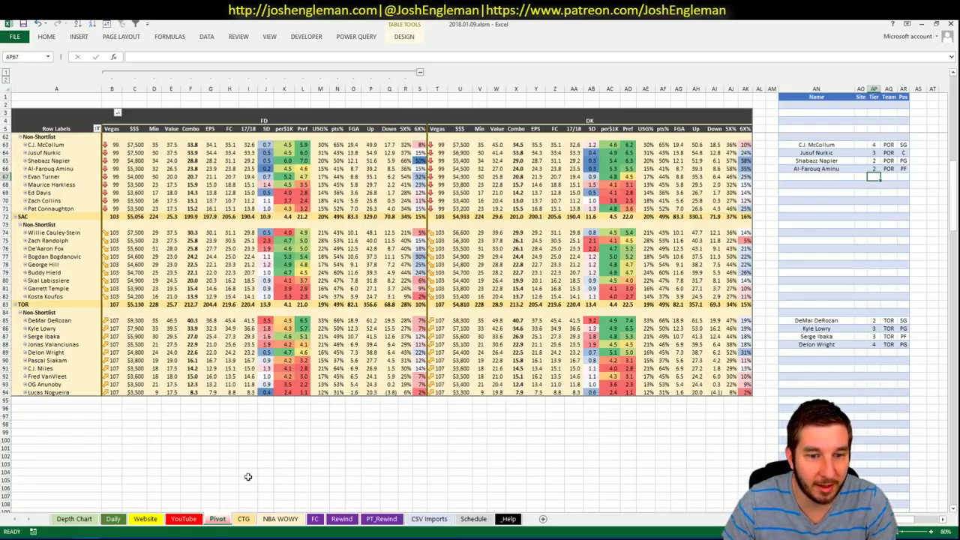
click(279, 518)
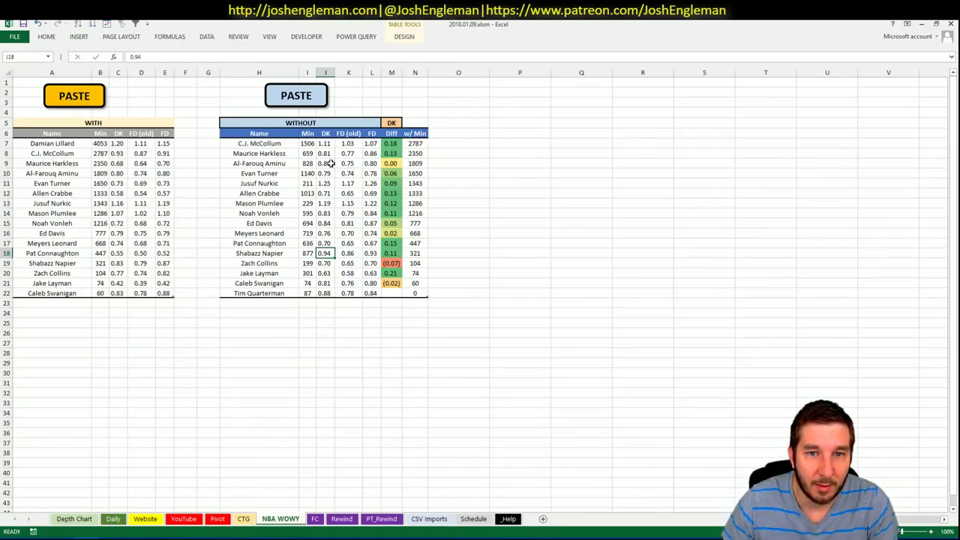
Step: Check Al-Farouq Aminu's without-Lillard figures on the NBA WOWY sheet and return to the Pivot sheet
drag(261, 164, 422, 164)
click(217, 519)
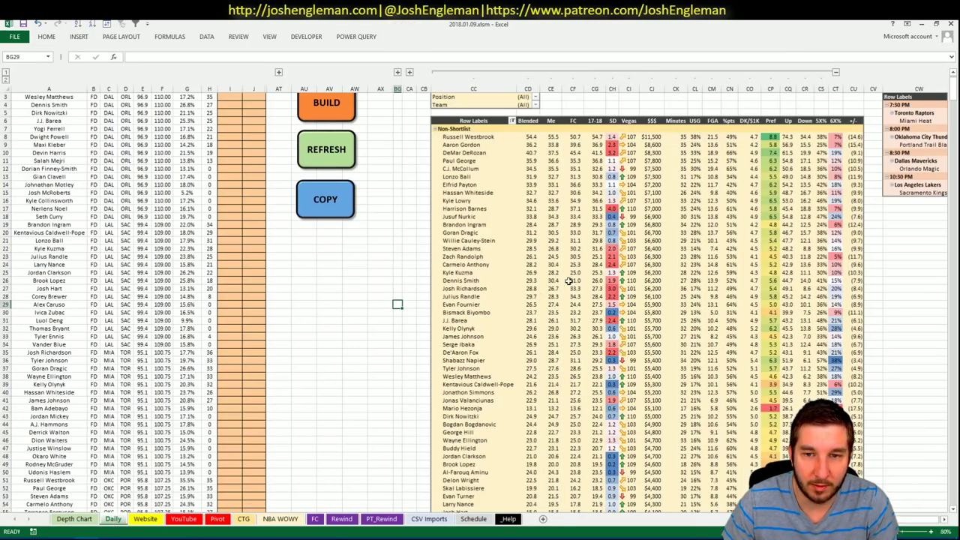
click(244, 519)
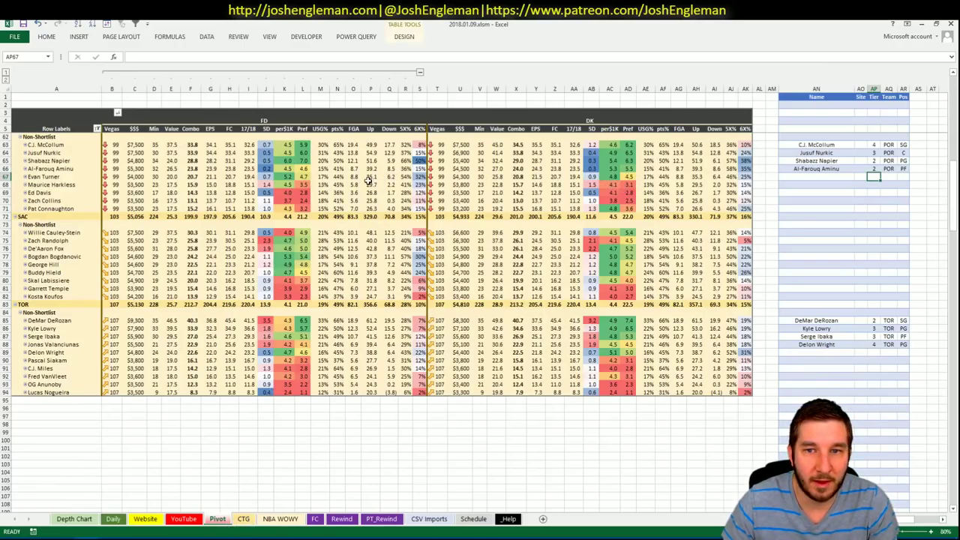
Step: Enter Evan Turner in the shortlist in row 67 beside Portland's players
click(826, 177)
text(Evan Turner)
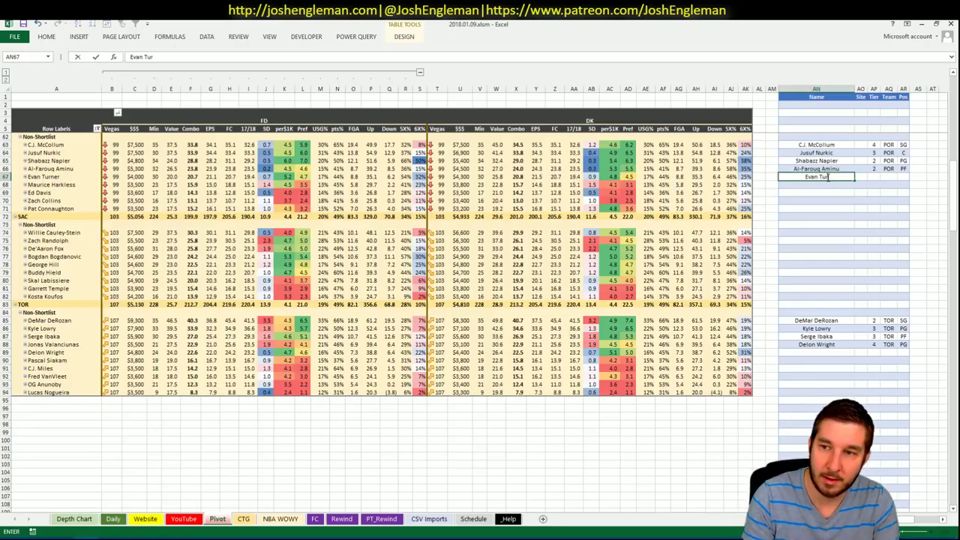
key(Tab)
key(Tab)
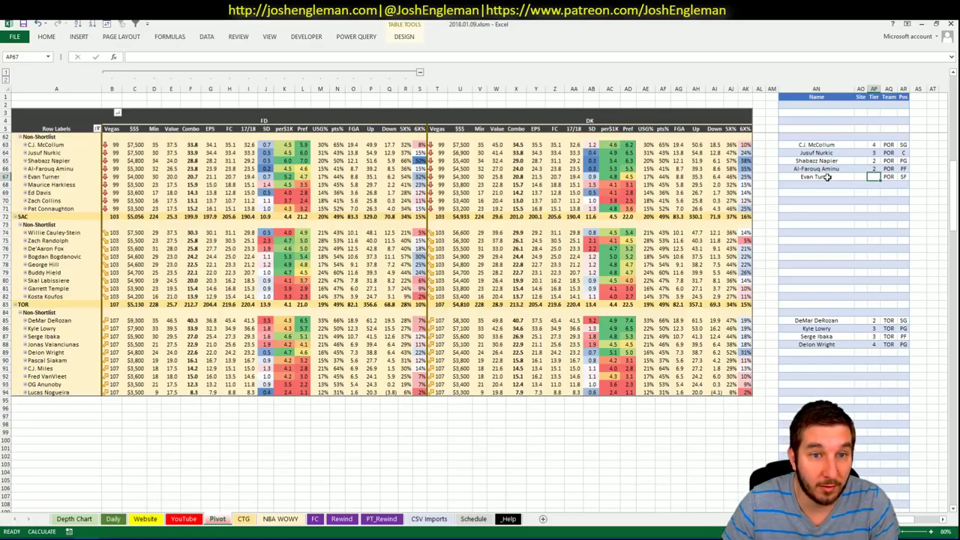
Step: Set Evan Turner's shortlist tier to 3 after checking his without-Lillard row on the NBA WOWY sheet
click(262, 521)
drag(259, 174, 422, 173)
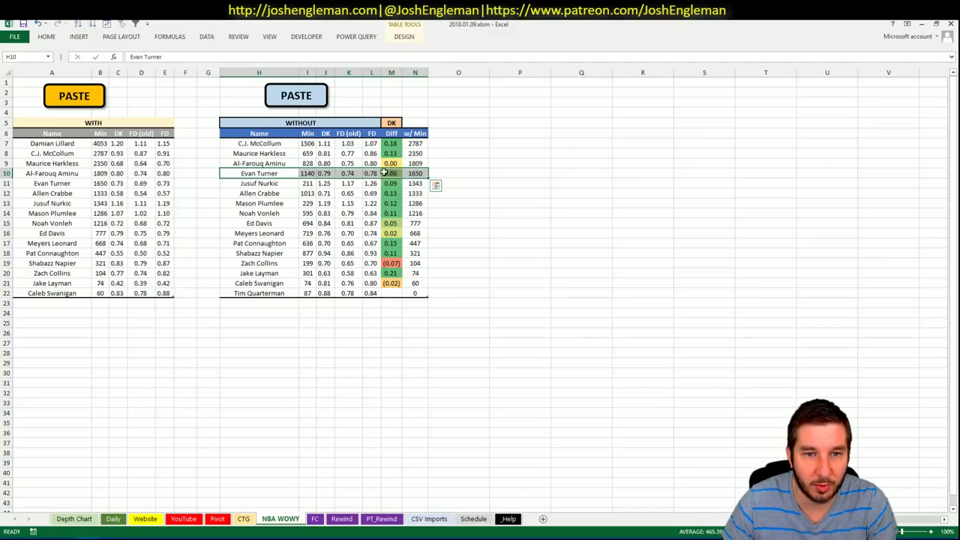
click(217, 518)
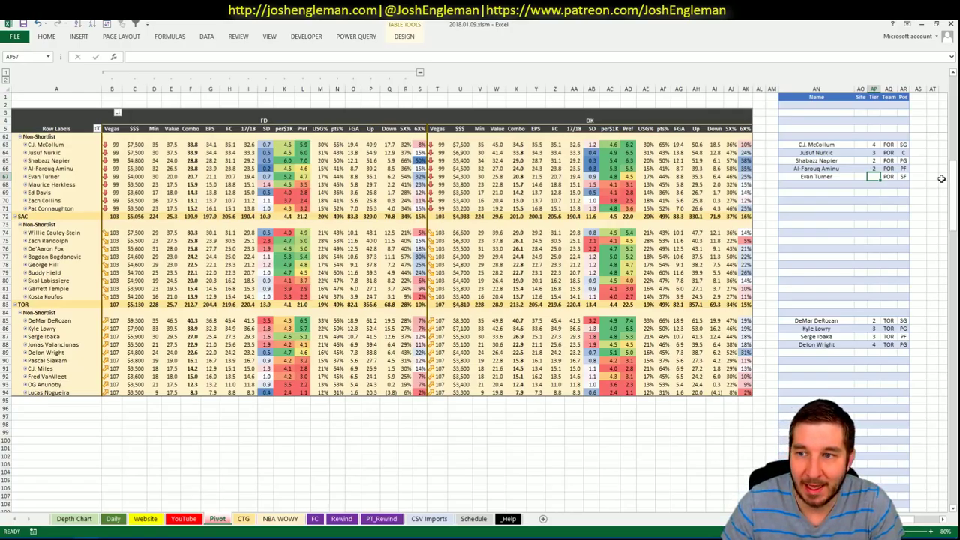
text(3)
key(Return)
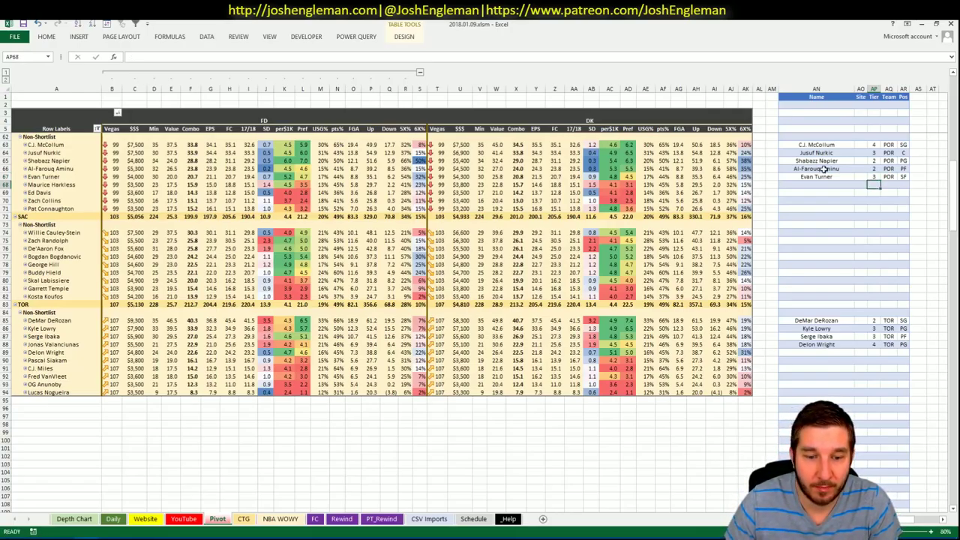
Step: Review Portland's shooting profile on the CTG sheet and return to the shortlist on the Pivot sheet
click(246, 518)
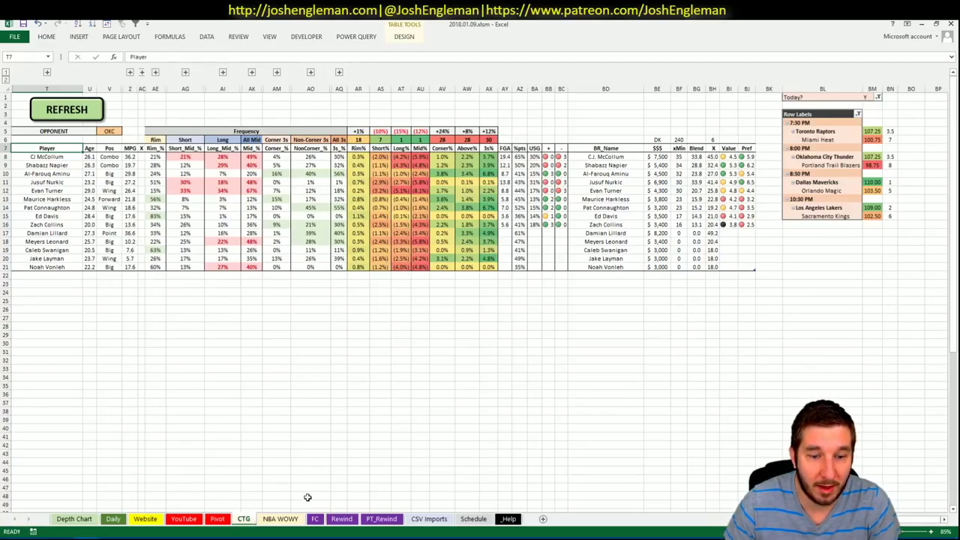
click(217, 519)
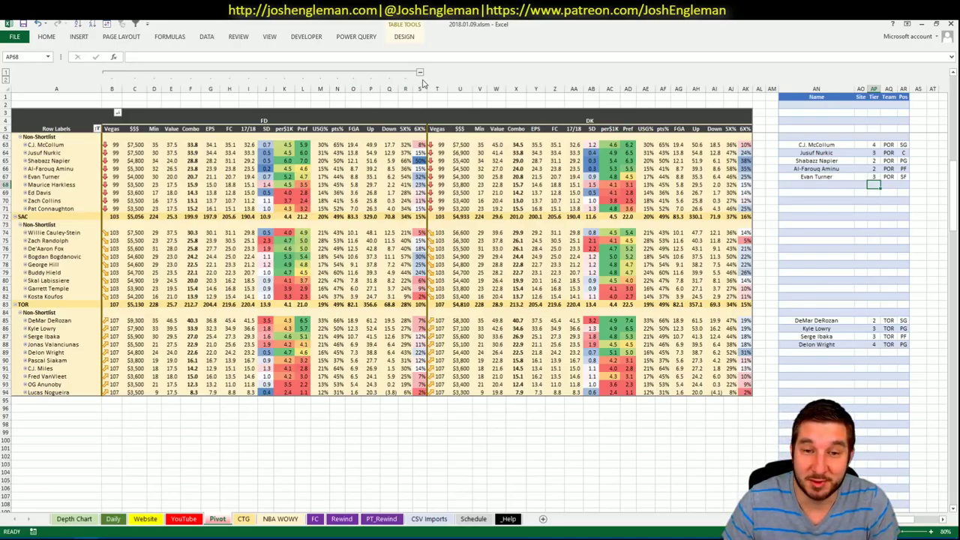
click(830, 225)
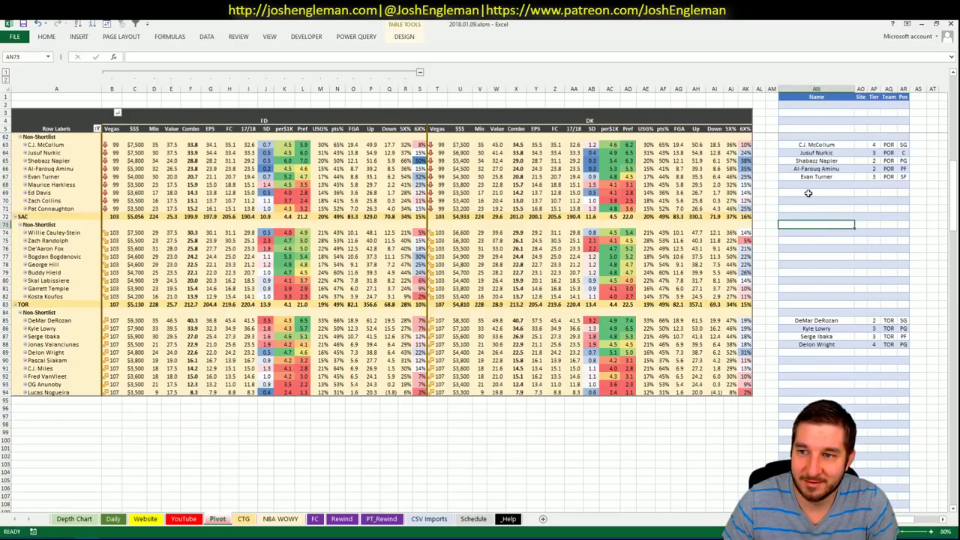
click(801, 184)
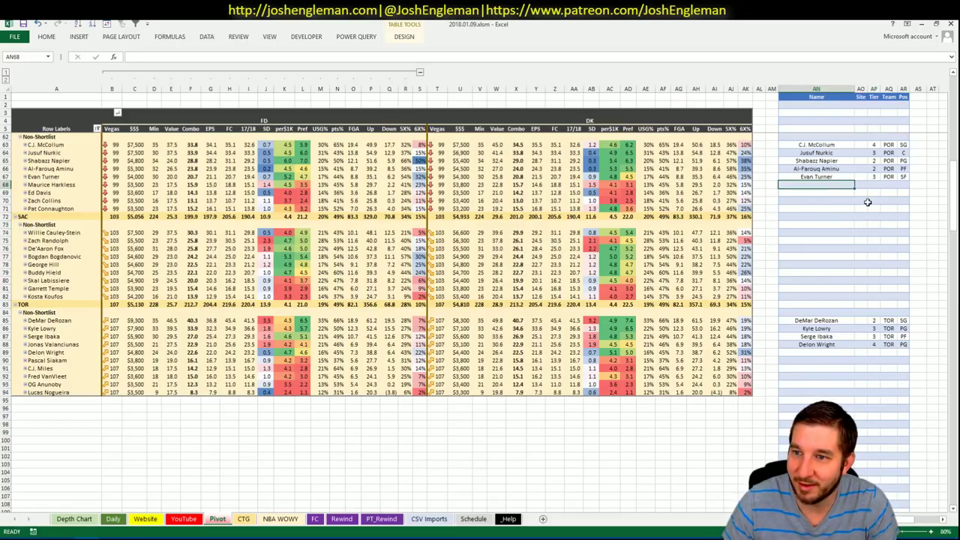
click(850, 232)
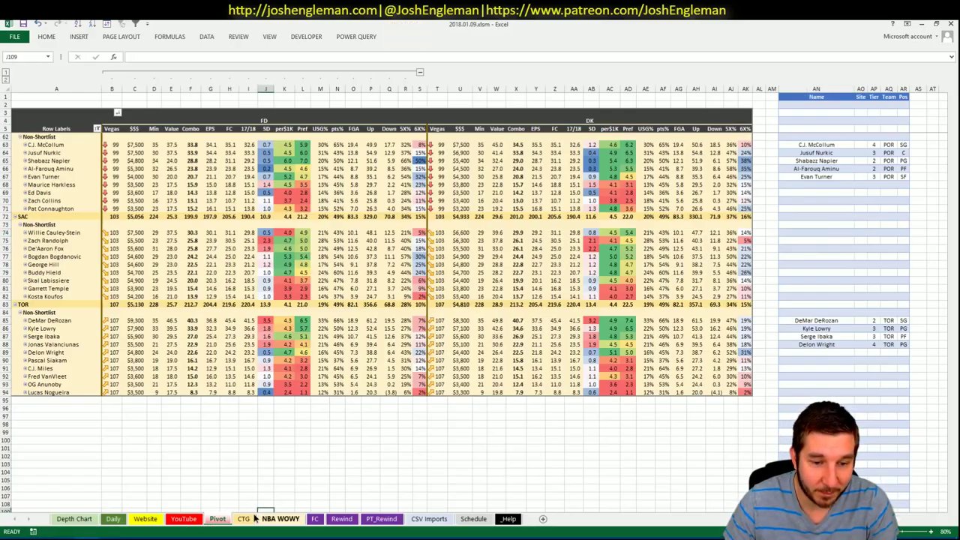
Step: Set the opponent on the CTG sheet to ORL
click(243, 519)
click(311, 385)
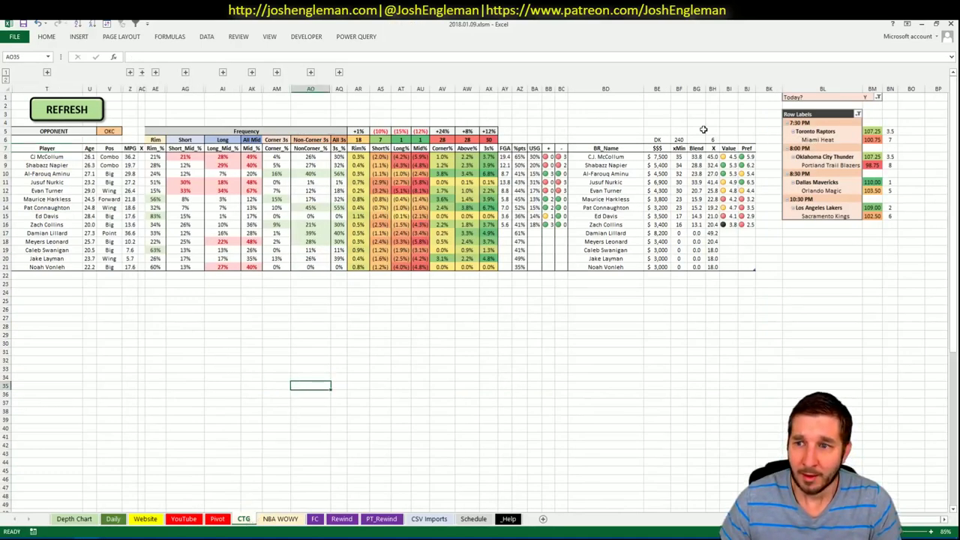
click(102, 131)
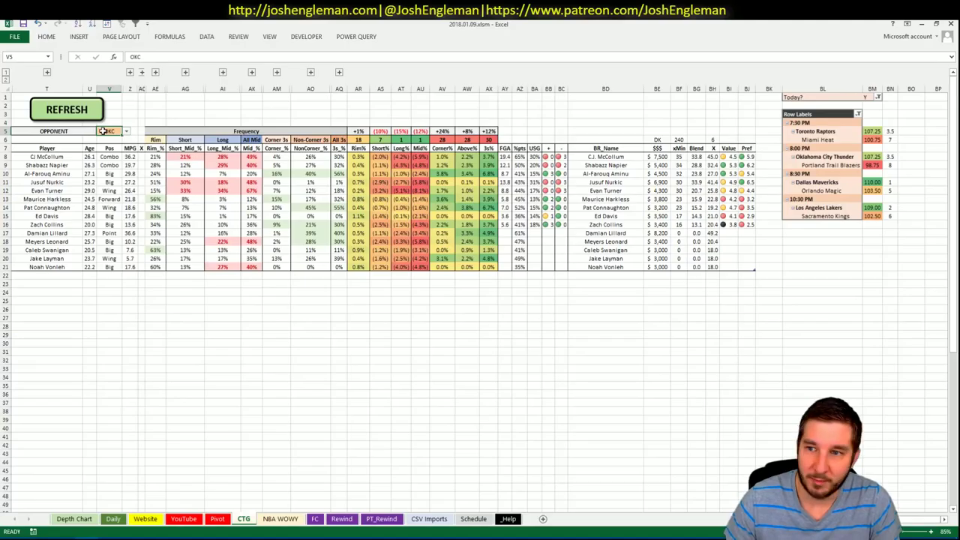
text(ORL)
key(Return)
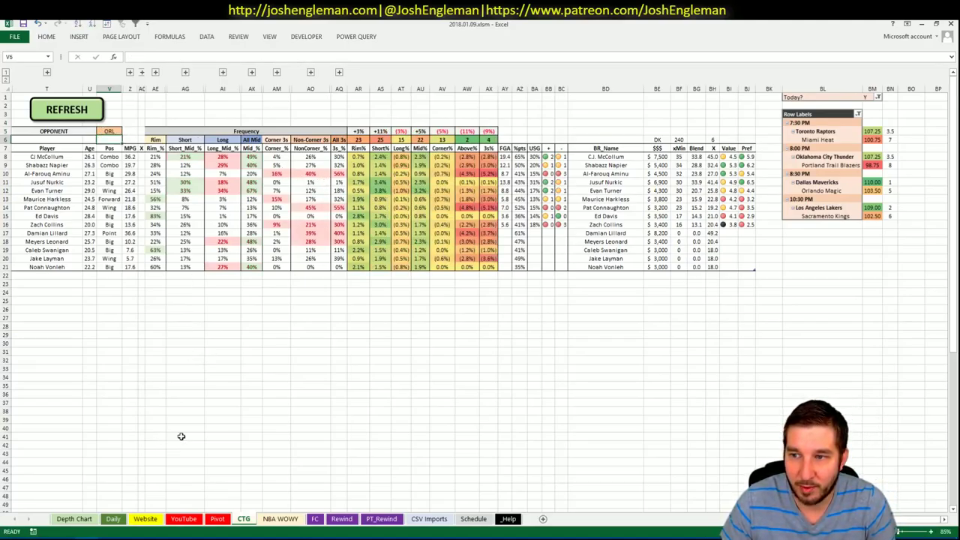
Step: Switch to Cleaning the Glass in the browser and open the Dallas Mavericks team stats page
key(alt+Tab)
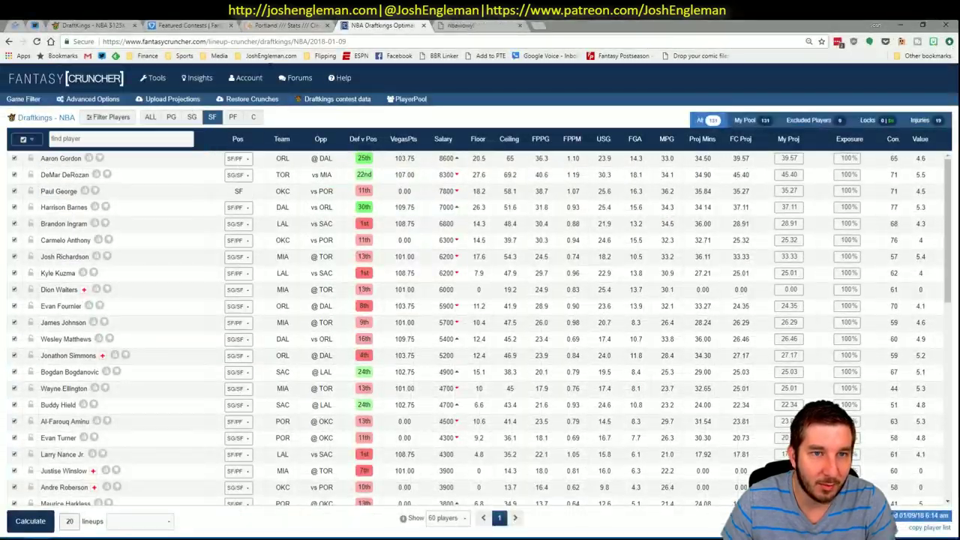
click(292, 27)
click(248, 100)
text(mavs)
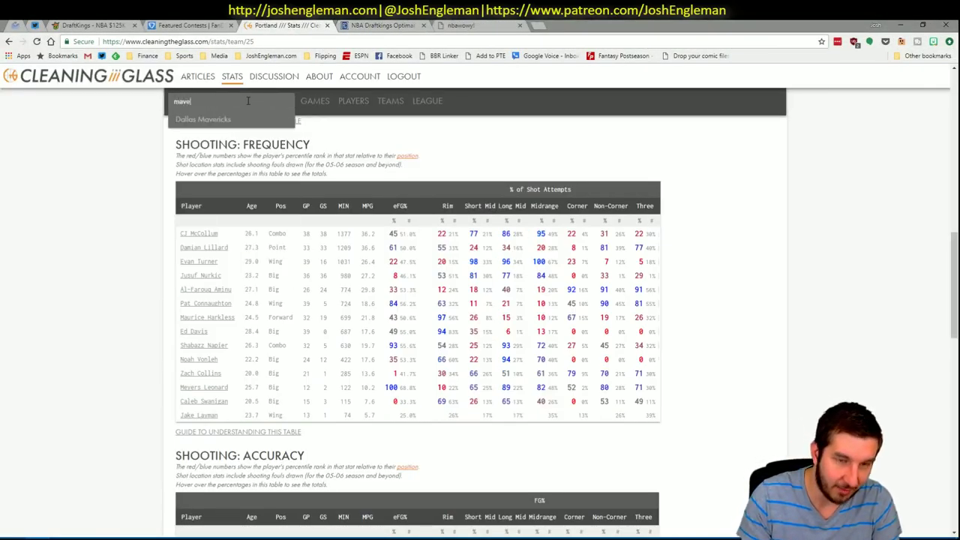
key(Return)
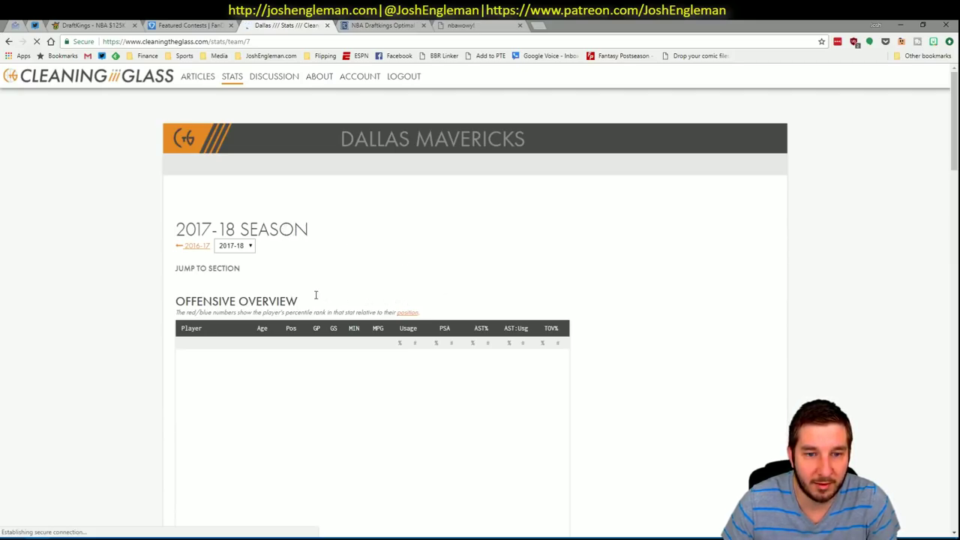
Step: Copy Dallas's Shooting: Frequency player rows and refresh the workbook's CTG sheet with them
scroll(332, 278, down, 6)
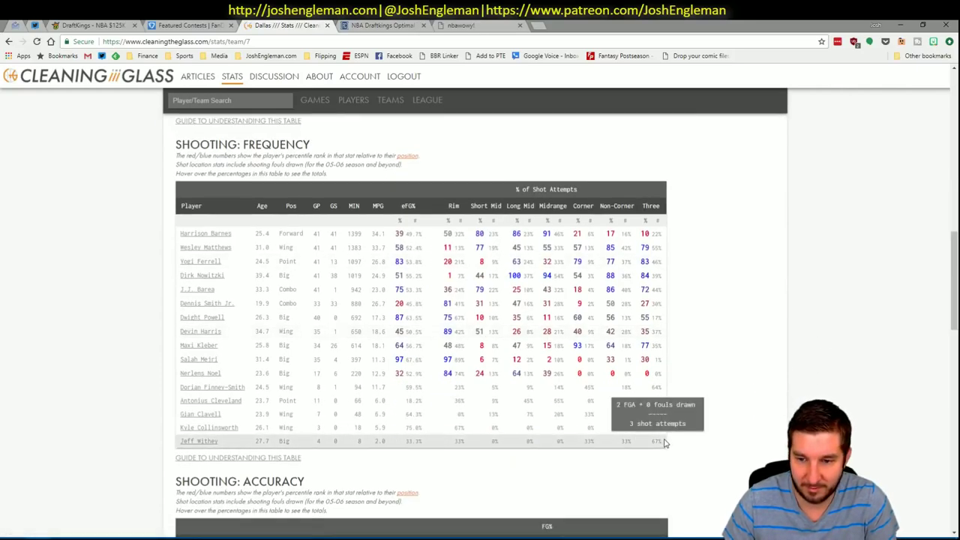
drag(663, 443, 183, 241)
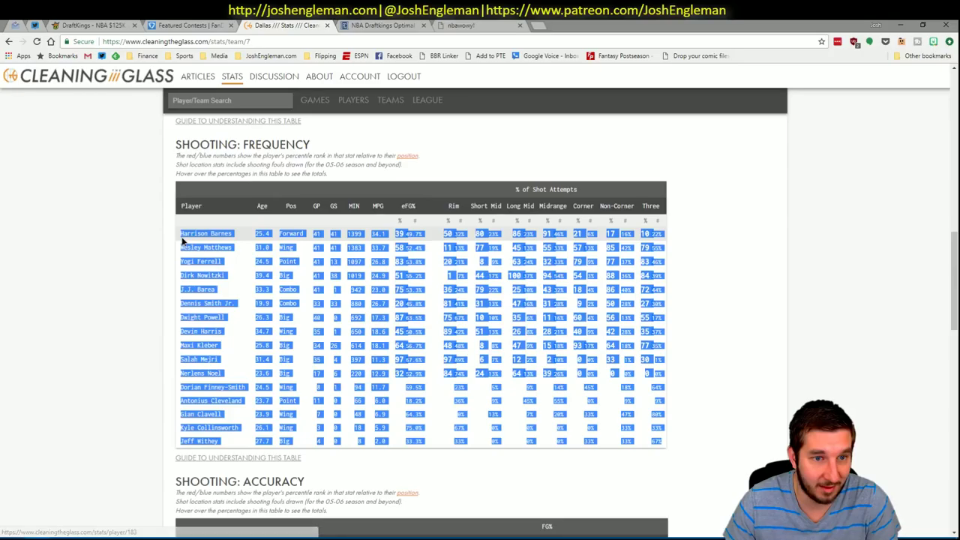
key(ctrl+c)
key(alt+Tab)
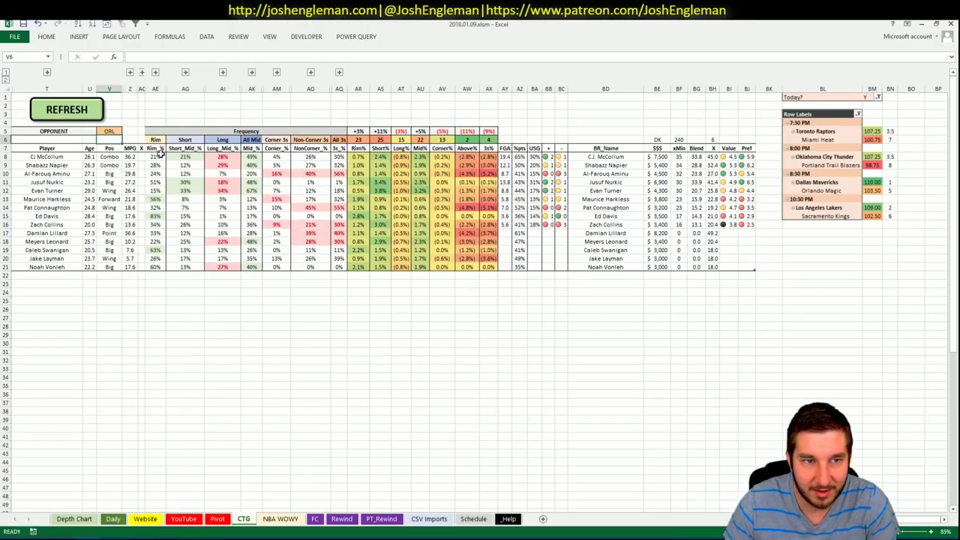
click(67, 110)
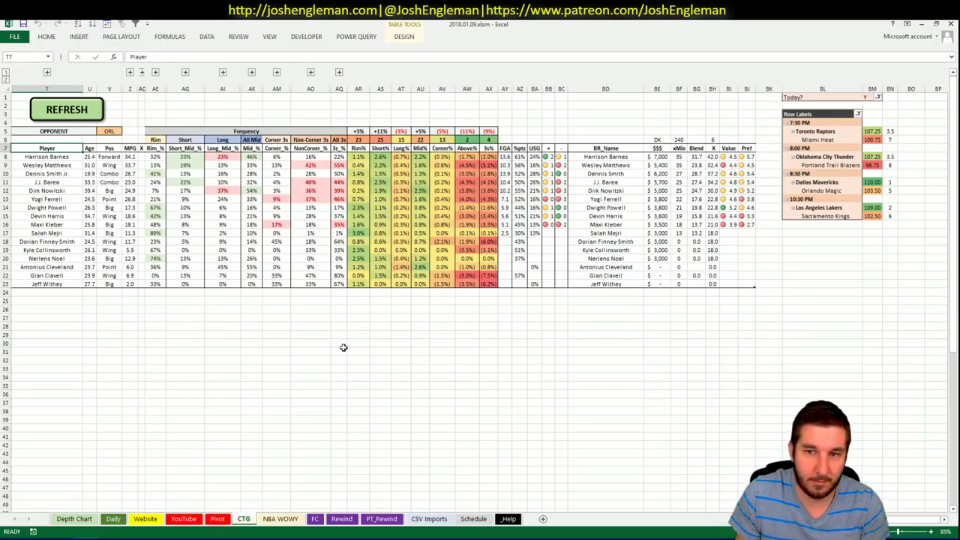
Step: Look over Dallas's projections on the Pivot sheet and set the YouTube sheet's team filter to DAL
click(218, 518)
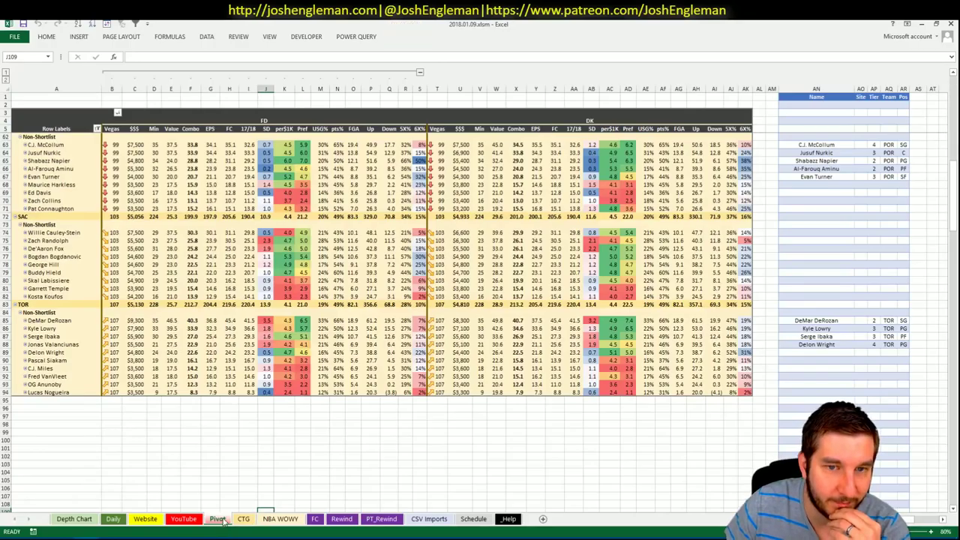
scroll(377, 255, up, 3)
scroll(377, 255, up, 15)
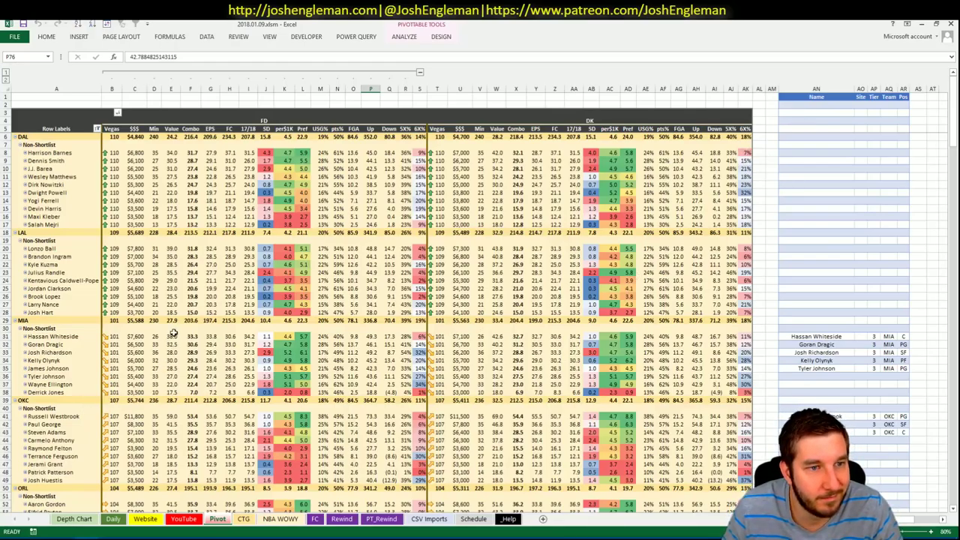
click(184, 519)
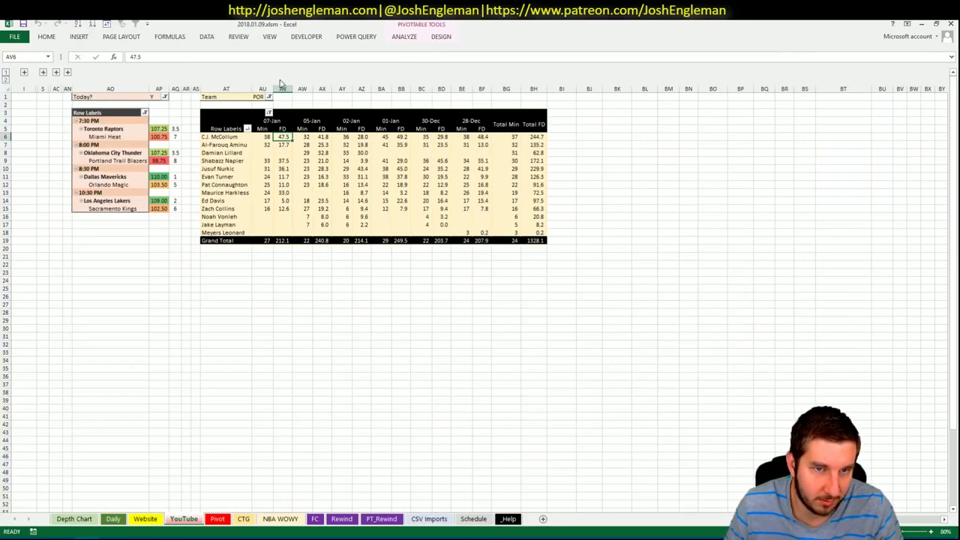
click(263, 98)
text(DAL)
key(Return)
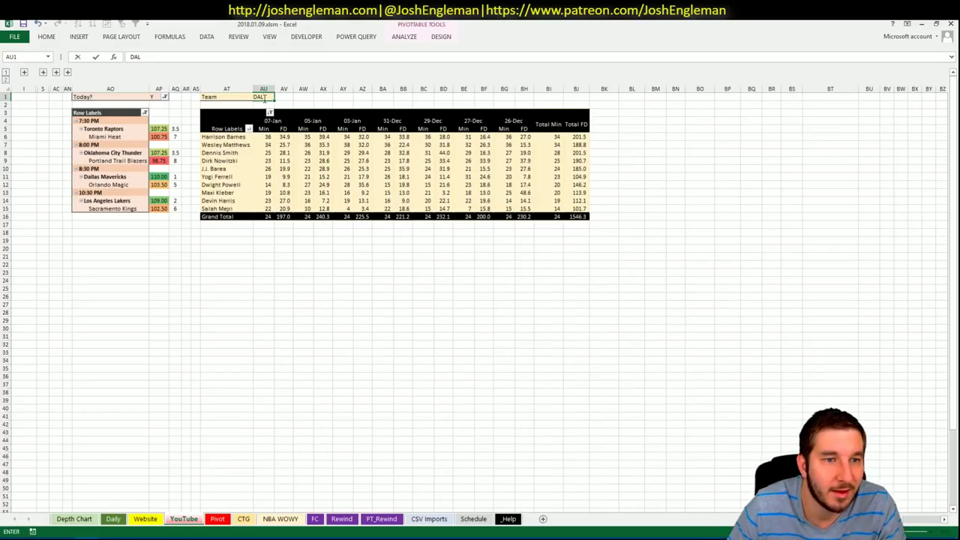
Step: Add Harrison Barnes to the Pivot shortlist in row 8 with tier 3 after checking Dallas's recent game logs
click(217, 518)
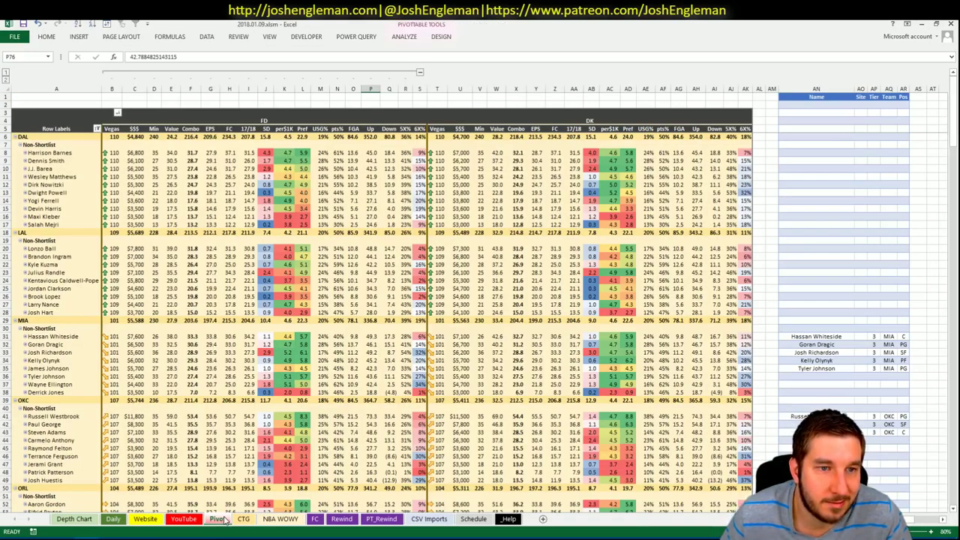
click(183, 519)
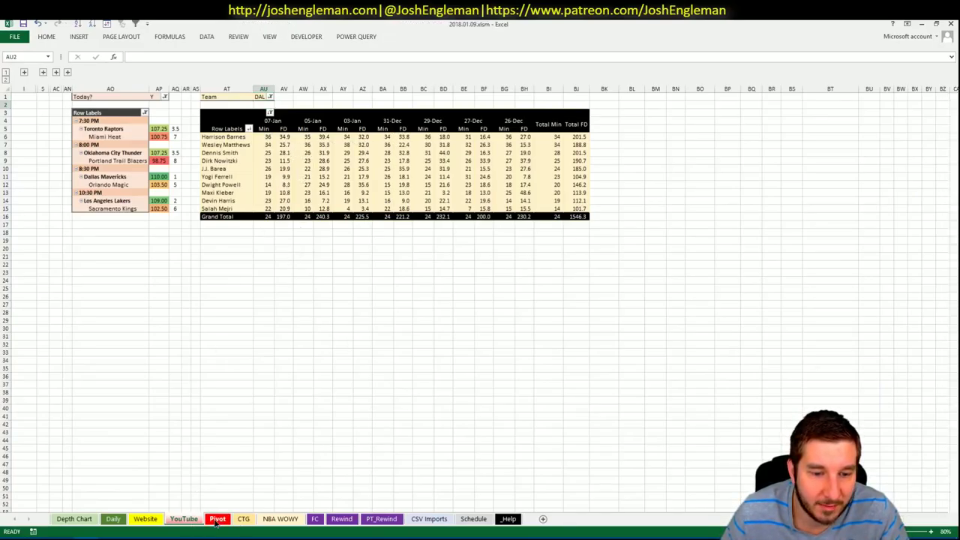
key(ctrl+Page_Down)
text(Harris Ba)
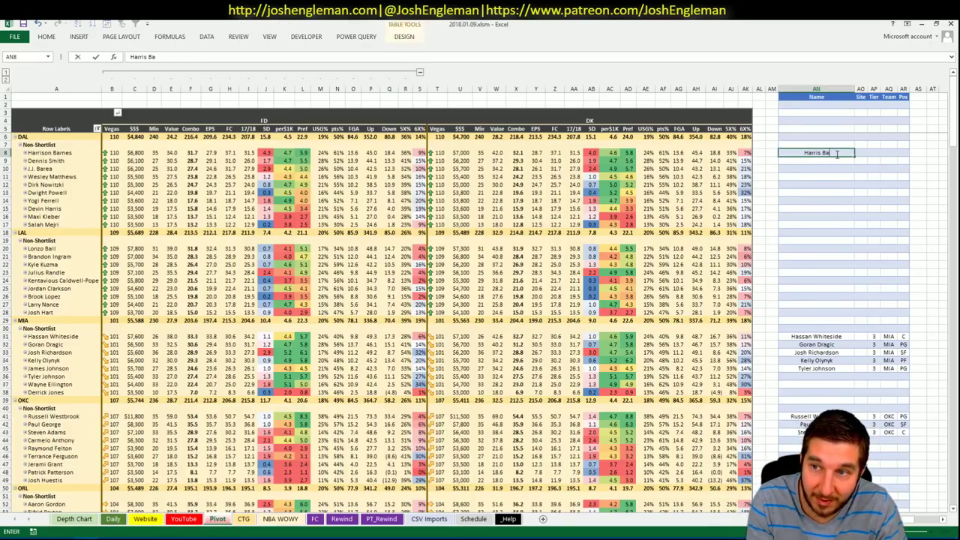
key(BackSpace)
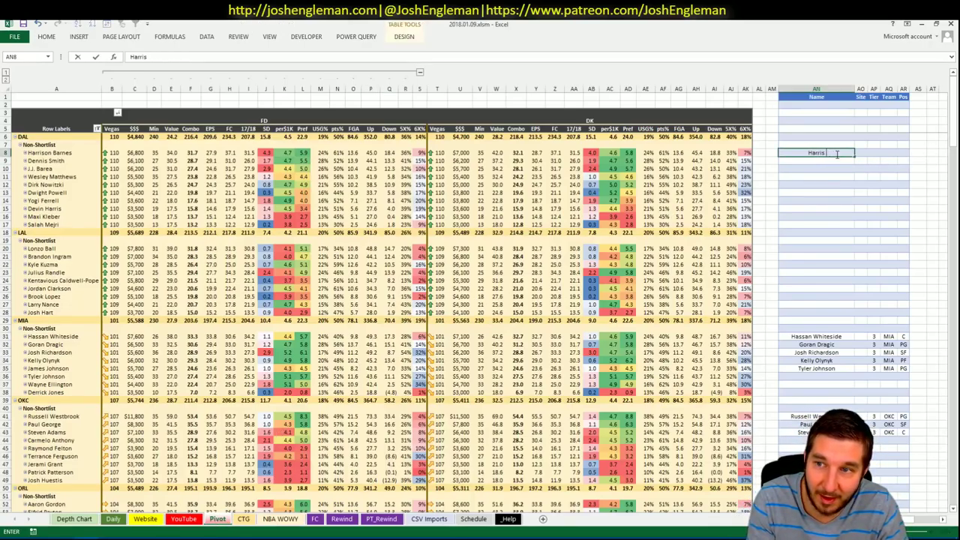
text(on Barnes)
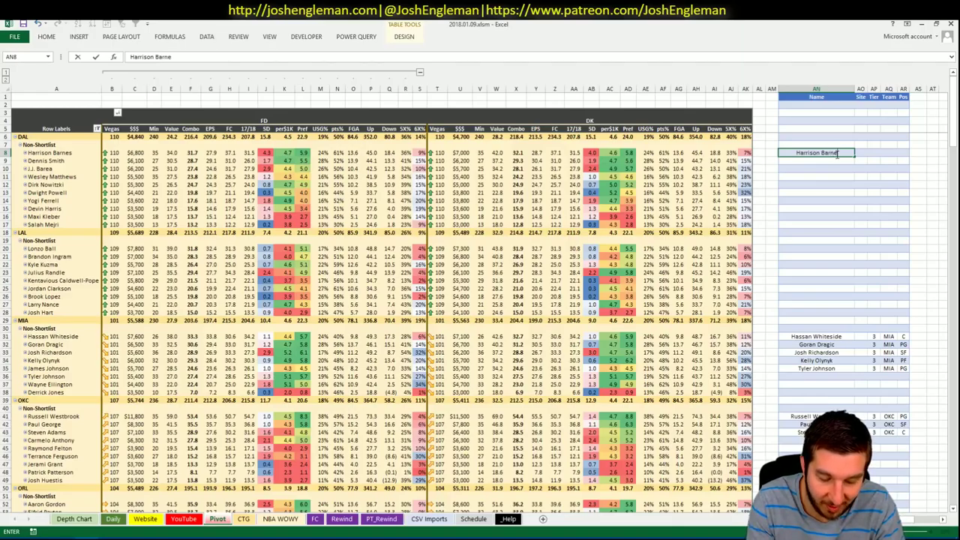
key(Tab)
key(Tab)
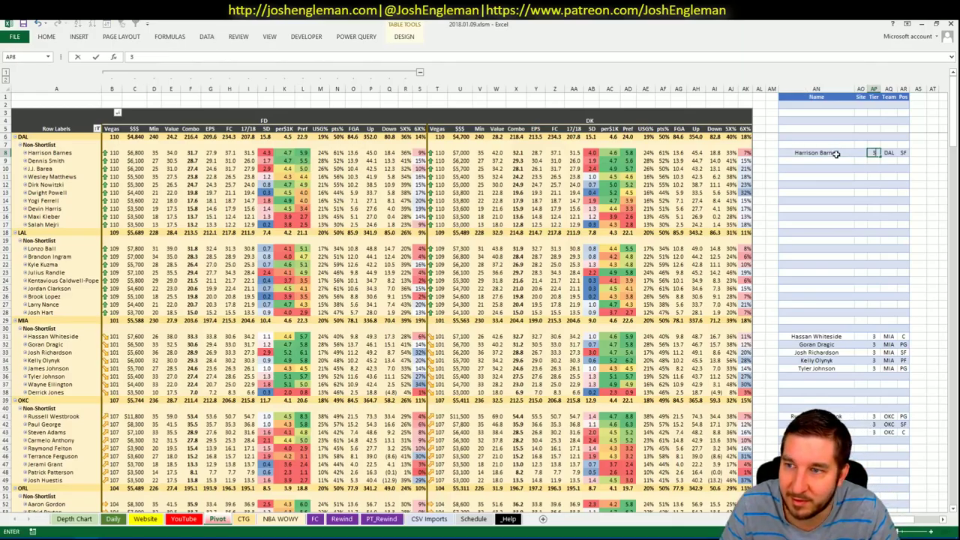
key(Return)
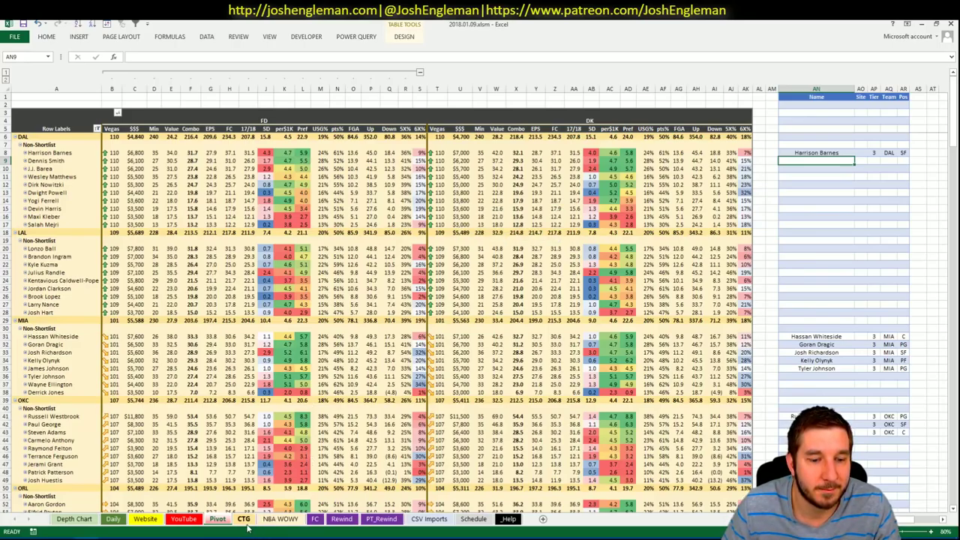
Step: Review the Dallas players' recent minutes and scores on the YouTube sheet, and return to the Pivot shortlist
click(223, 519)
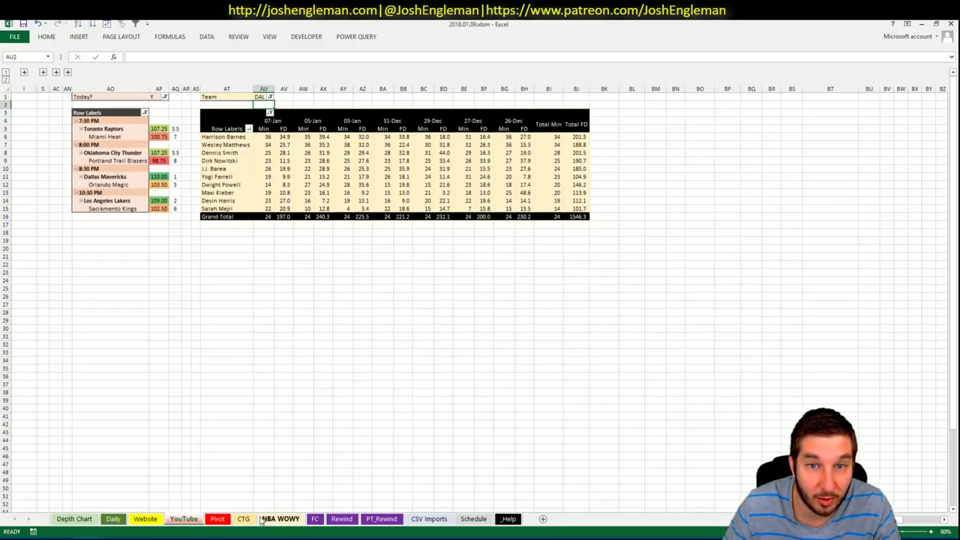
click(217, 519)
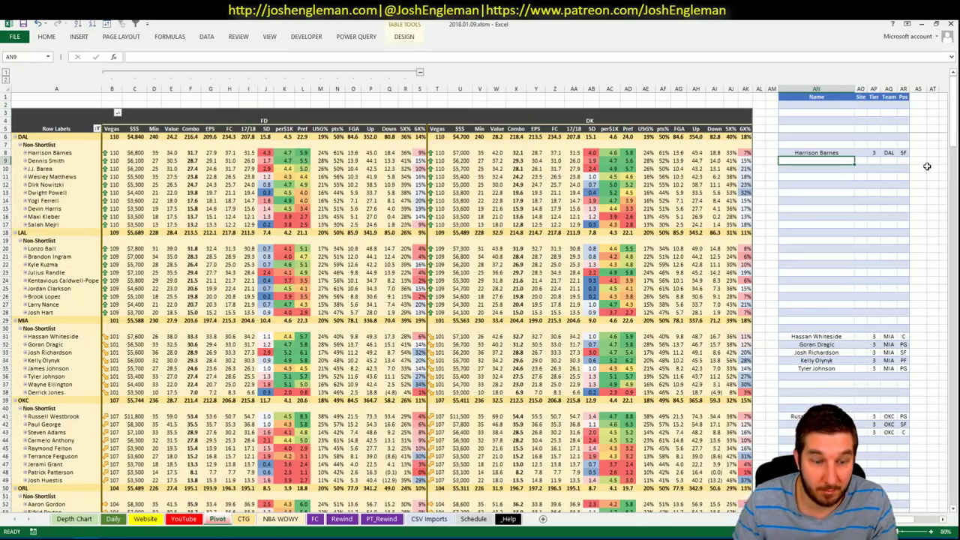
Step: Add Dennis Smith to the Pivot shortlist in row 9 with tier 2
text(Dennis Smith)
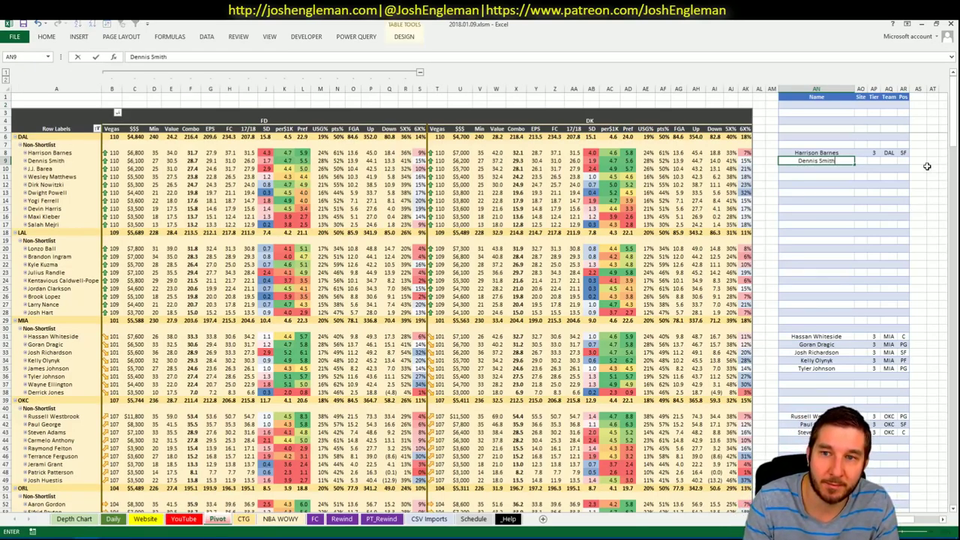
key(Tab)
key(Tab)
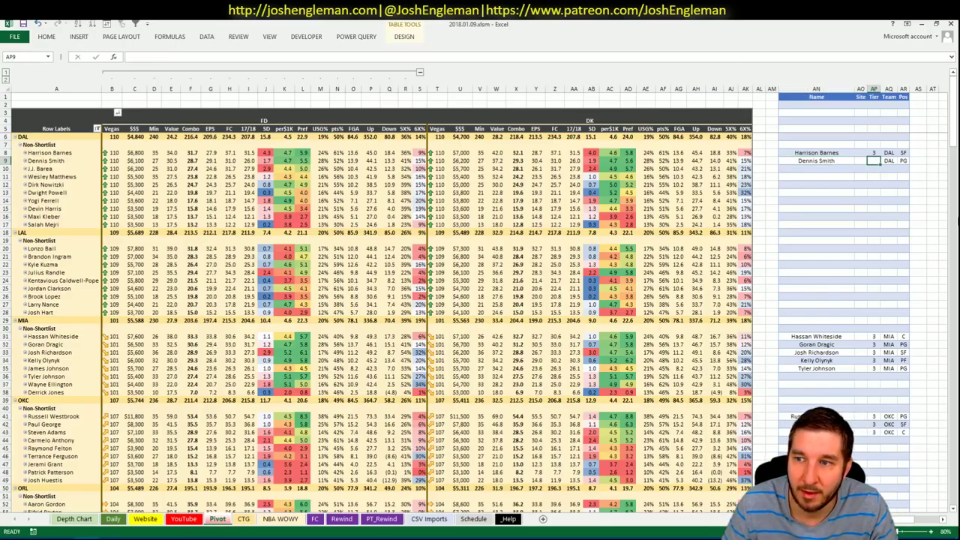
text(2)
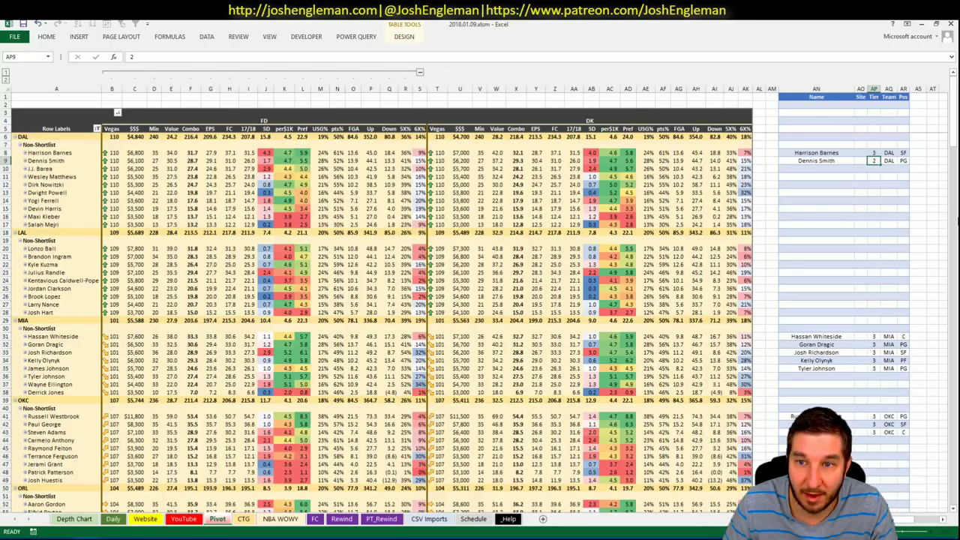
key(Return)
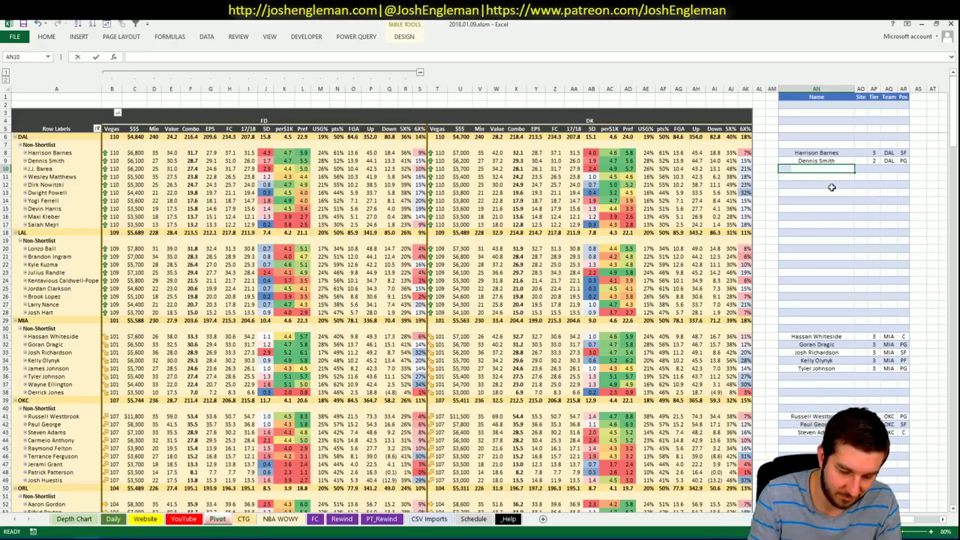
Step: Add J.J. Barea to the Pivot shortlist in row 10 with tier 4
text(J.J. Barea)
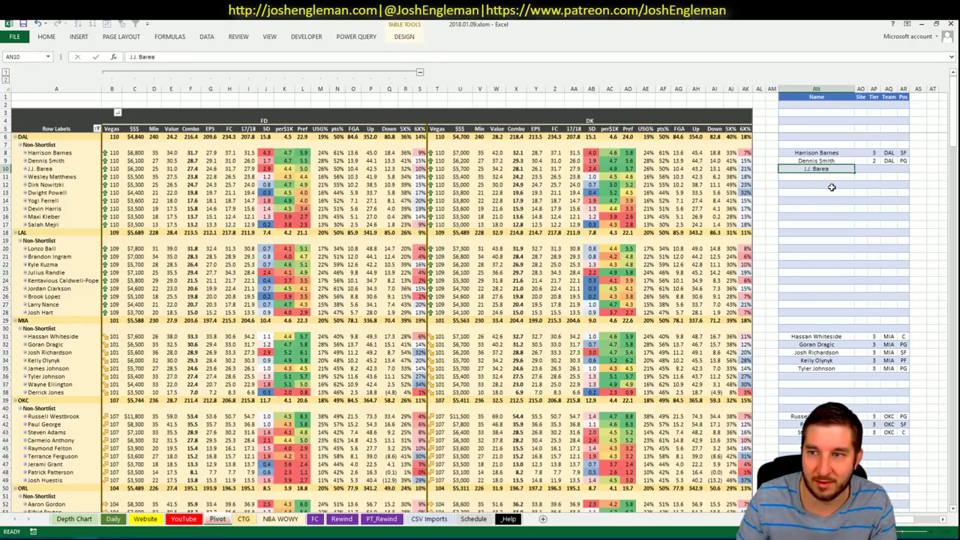
key(Tab)
key(Tab)
text(4)
key(Return)
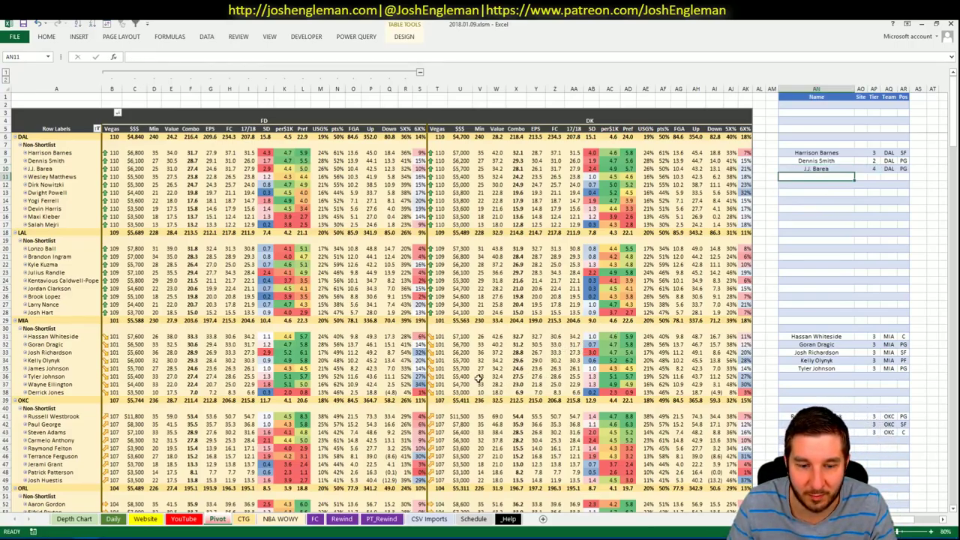
Step: Check the Dallas players' shooting frequency matchup against Orlando on the CTG sheet, and return to the Pivot shortlist
click(243, 519)
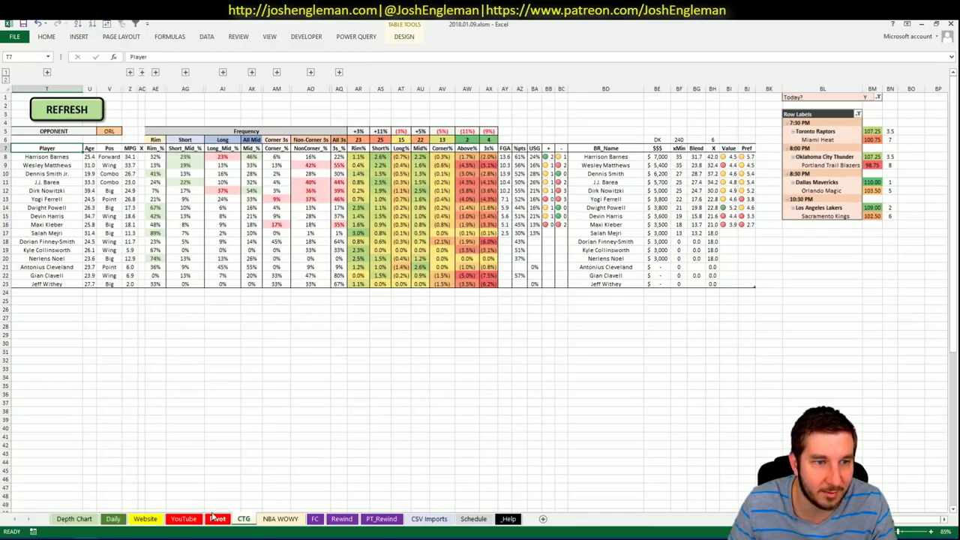
click(216, 510)
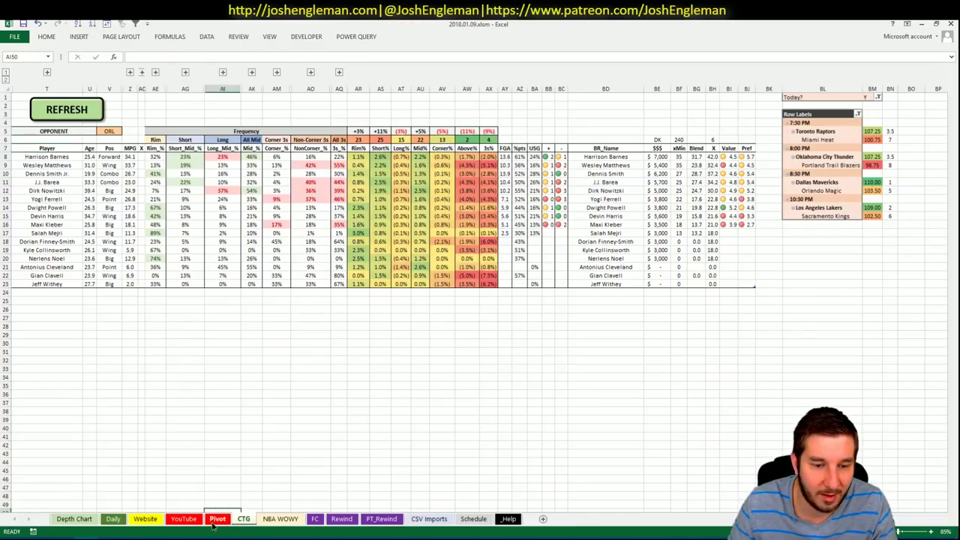
click(218, 518)
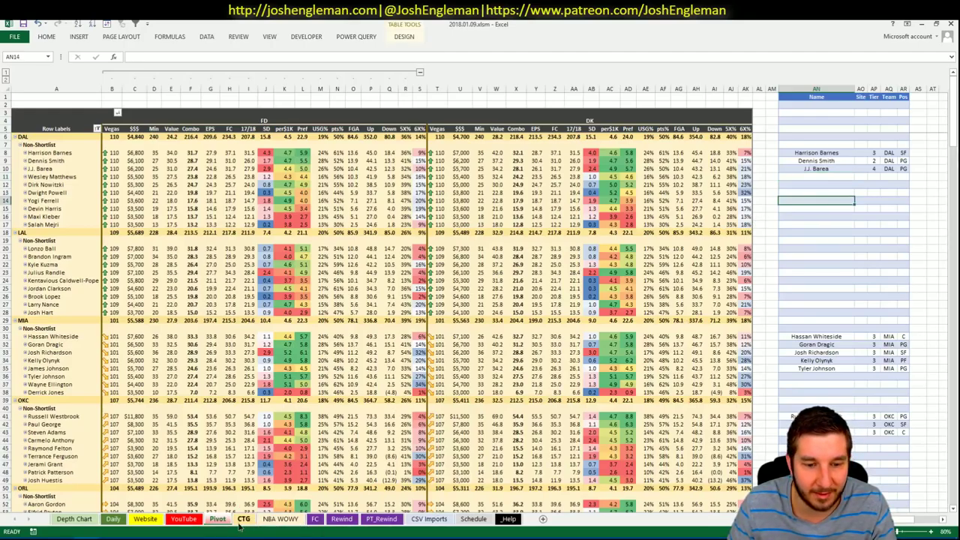
key(ctrl+Page_Down)
key(ctrl+Page_Up)
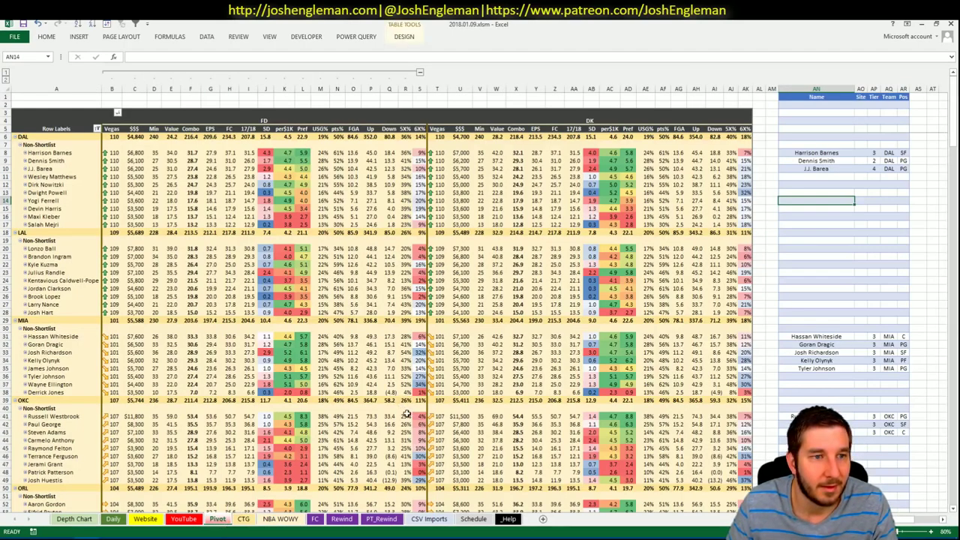
Step: Add Dirk Nowitzki to the Pivot shortlist in row 11 with tier 4, checking Dallas's recent game logs before assigning the tier
click(841, 177)
text(Dirk Nowitzki)
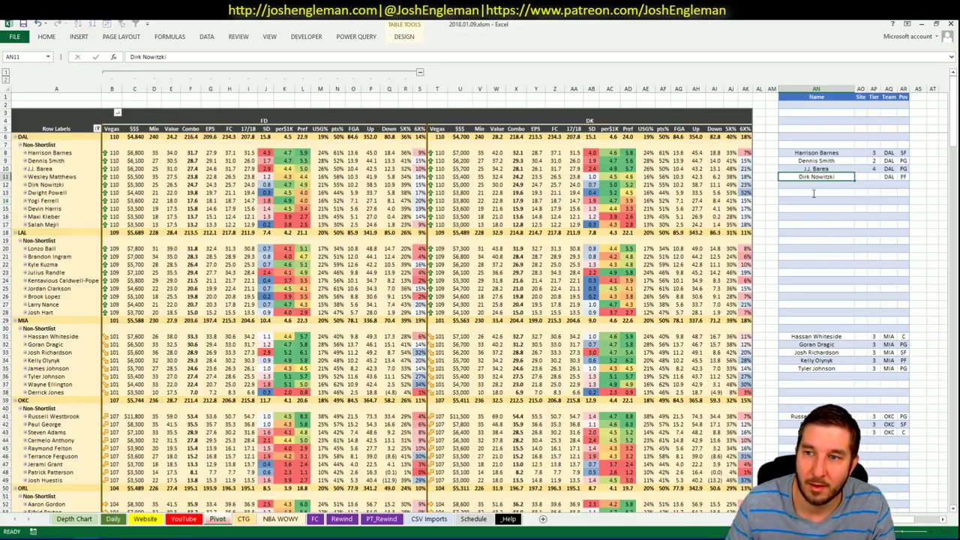
key(Return)
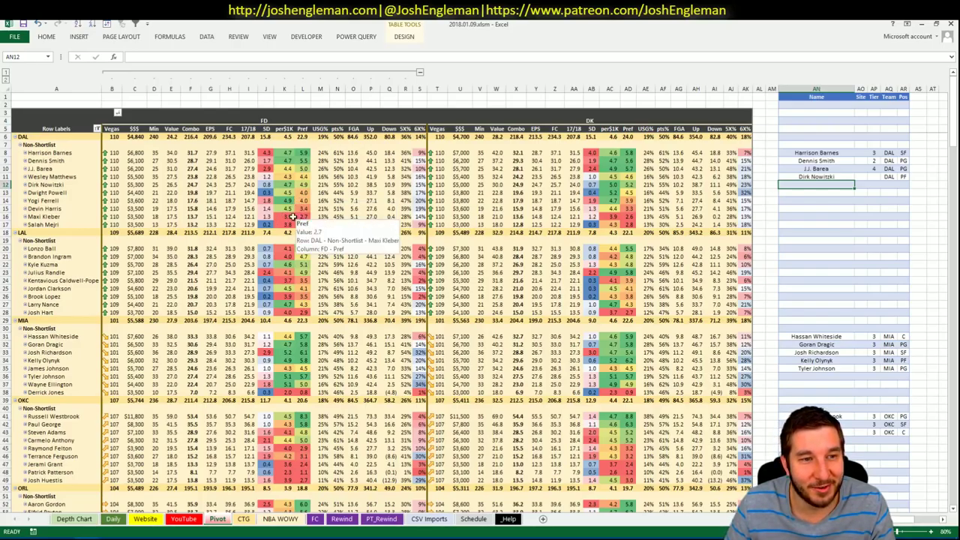
click(192, 520)
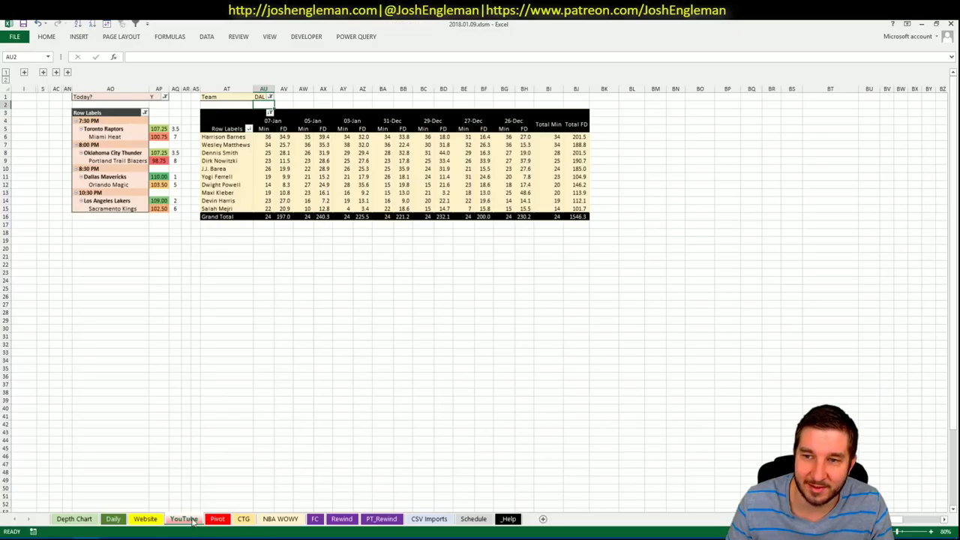
click(229, 521)
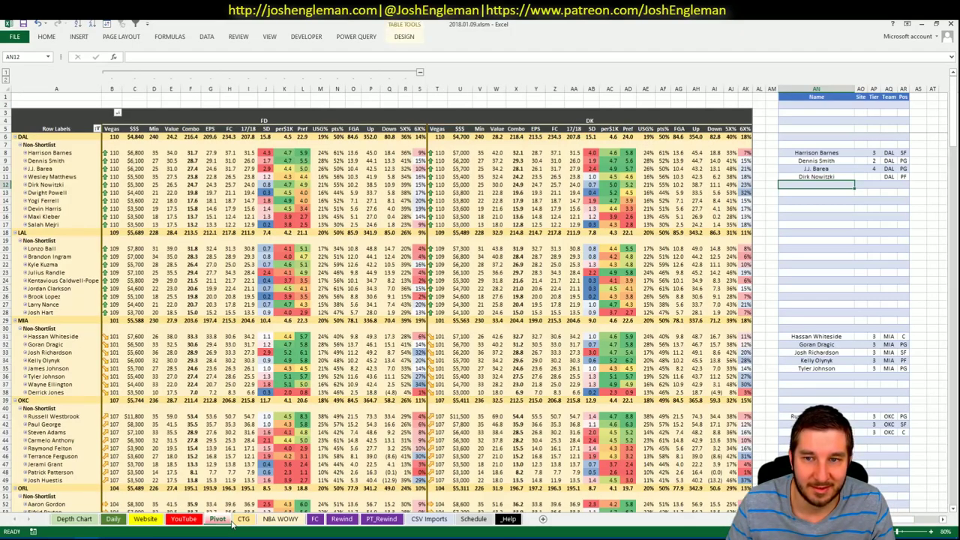
click(175, 520)
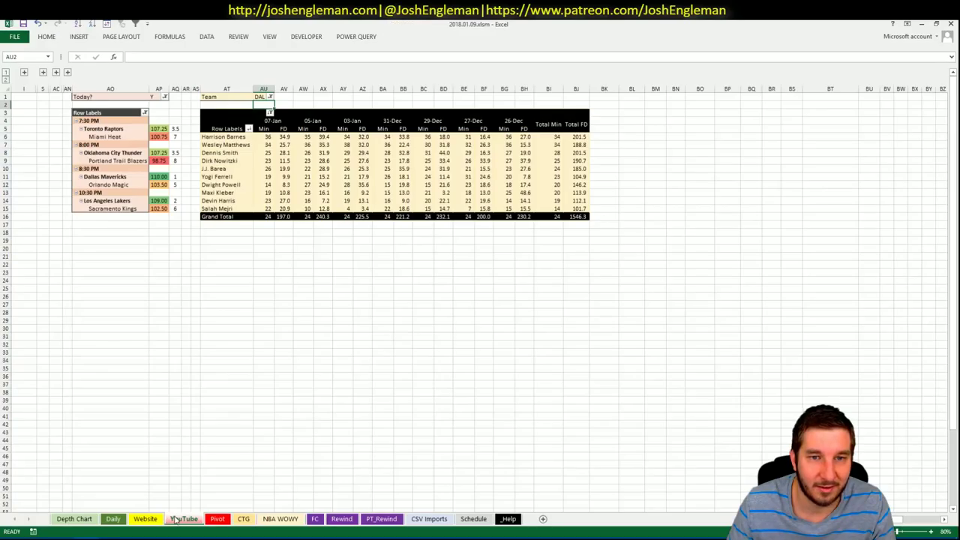
click(217, 519)
click(874, 177)
text(4)
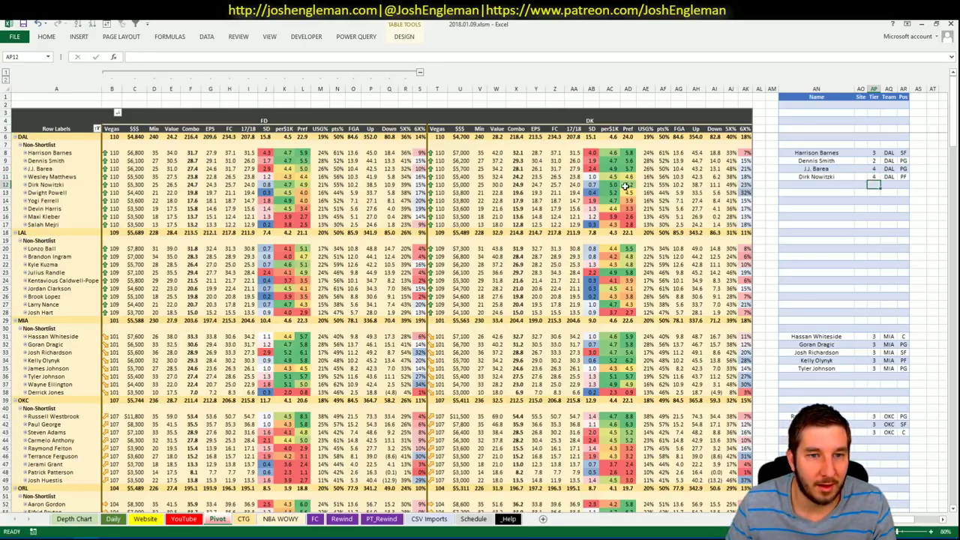
Step: Examine the remaining Dallas players' recent minutes and FanDuel scores on the YouTube sheet
click(184, 520)
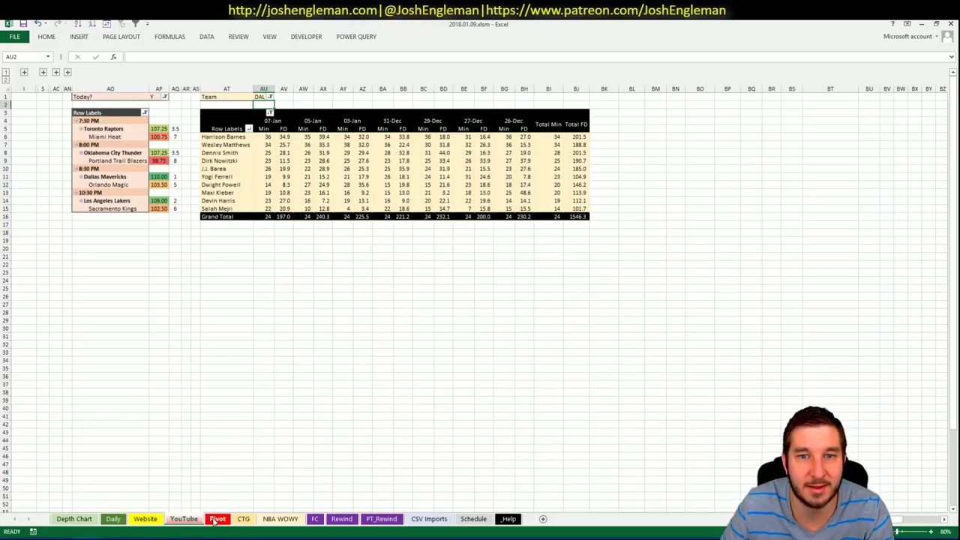
Step: Add Dwight Powell to the shortlist on the Pivot sheet, beneath Dirk Nowitzki, with tier 4
click(216, 519)
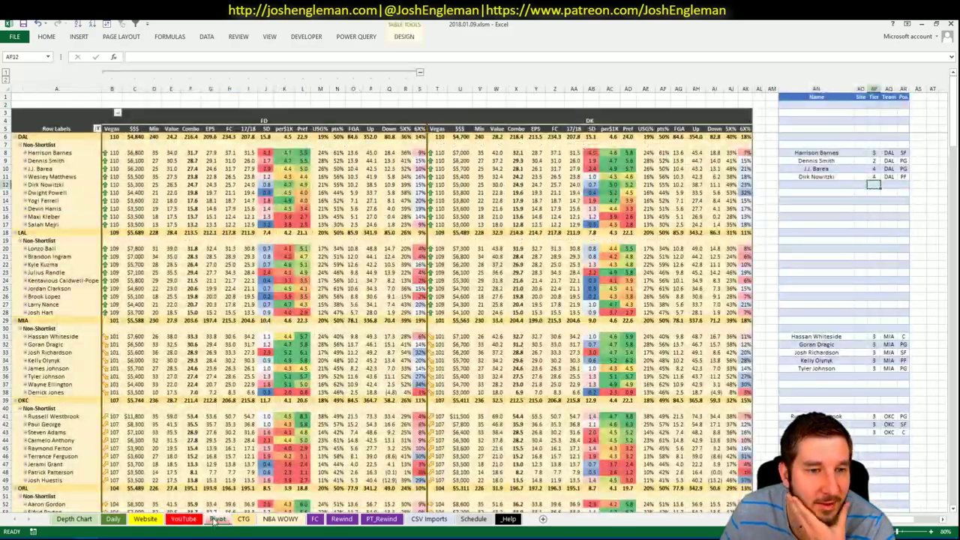
click(834, 183)
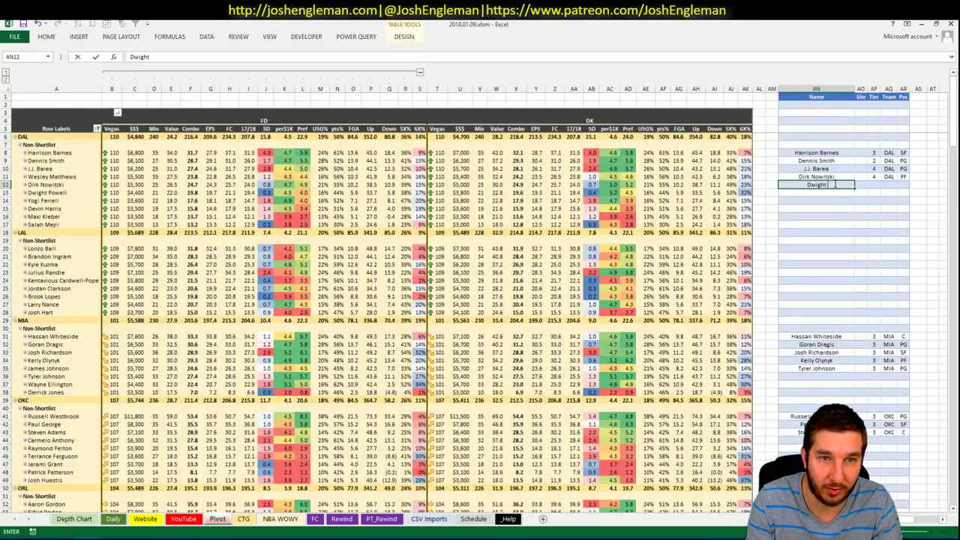
key(Tab)
key(Tab)
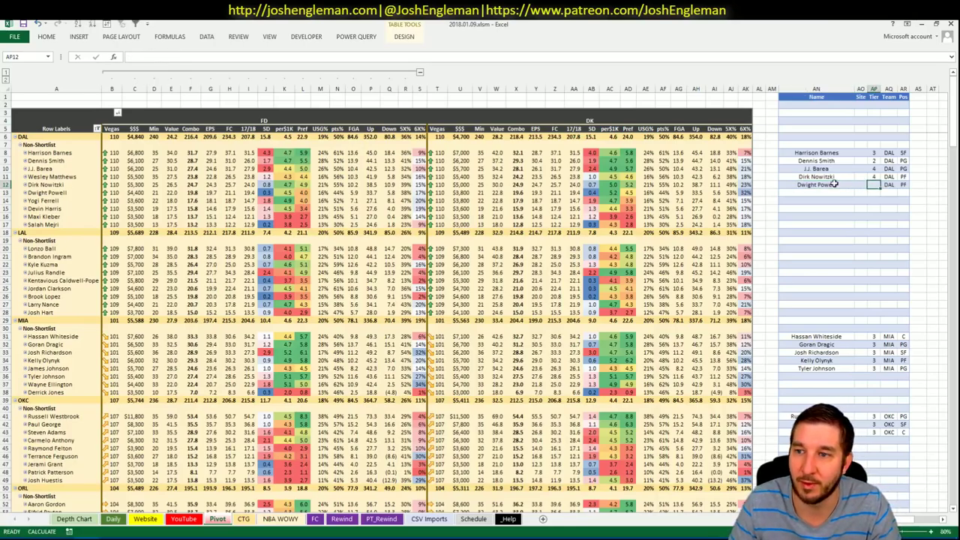
key(Return)
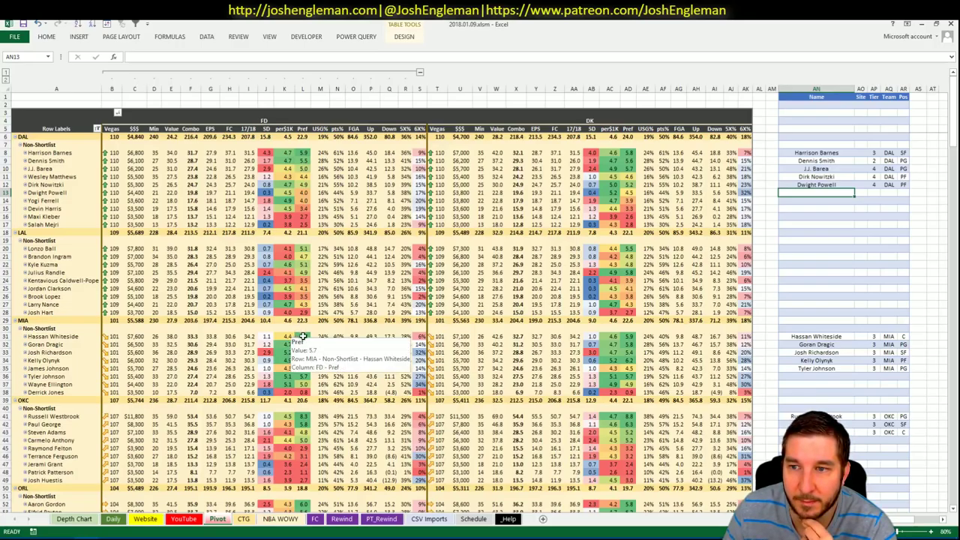
Step: Set the opponent on the CTG sheet to DAL
click(337, 440)
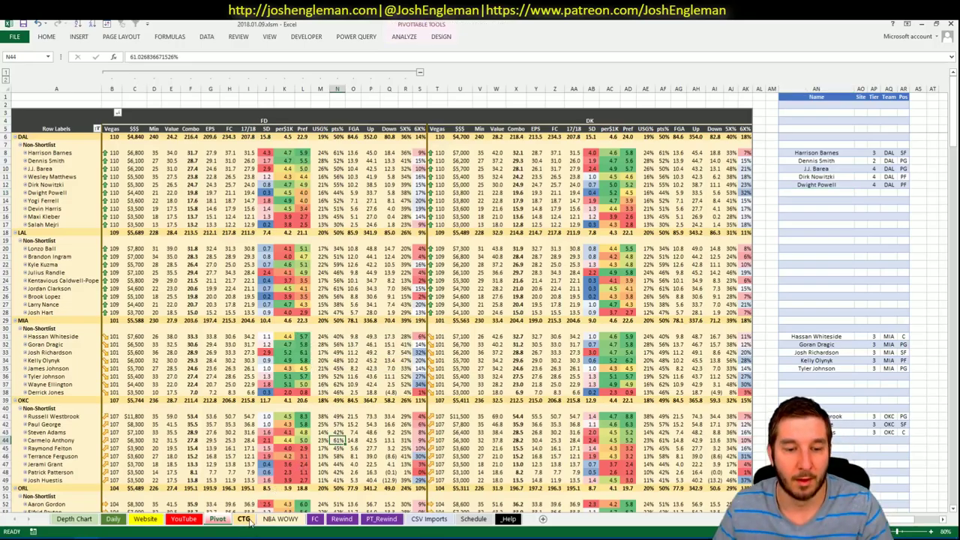
click(248, 519)
click(110, 132)
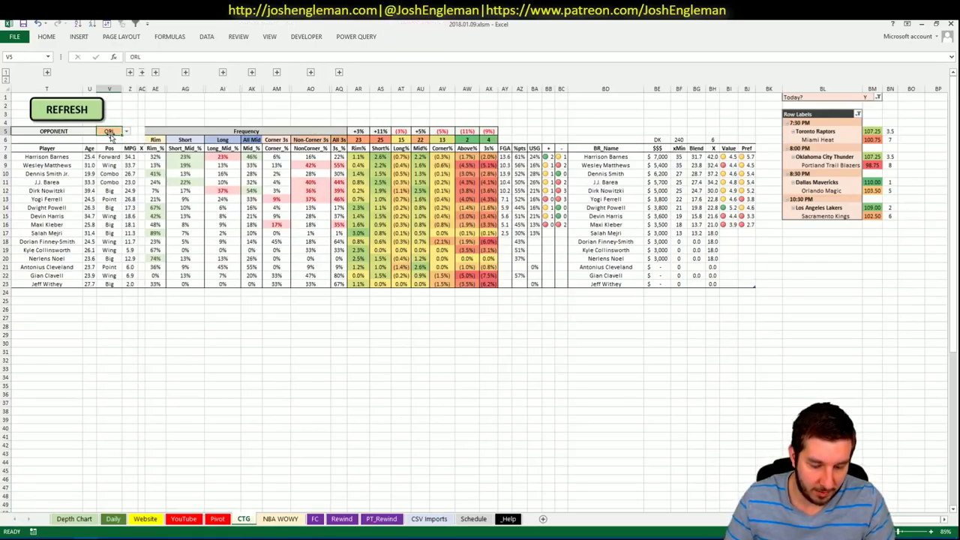
text(DAL)
key(Return)
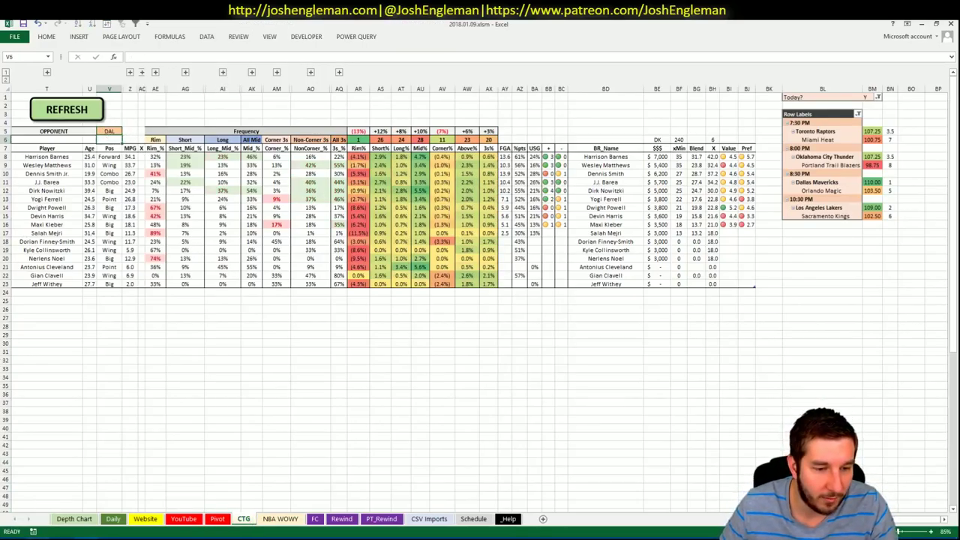
Step: Switch to the browser and open the Orlando Magic team page on Cleaning the Glass by searching for "magic"
key(alt+Tab)
click(259, 107)
text(m)
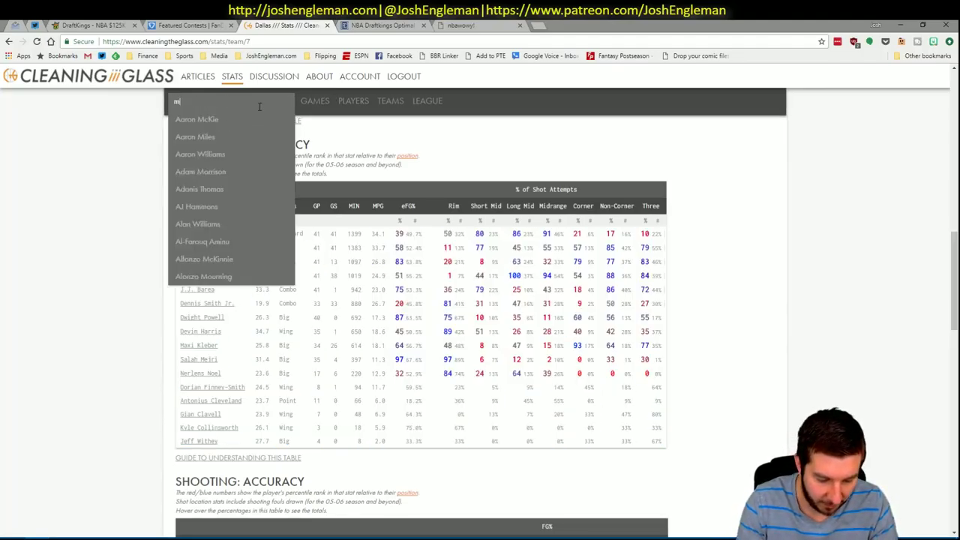
text(agic)
key(Return)
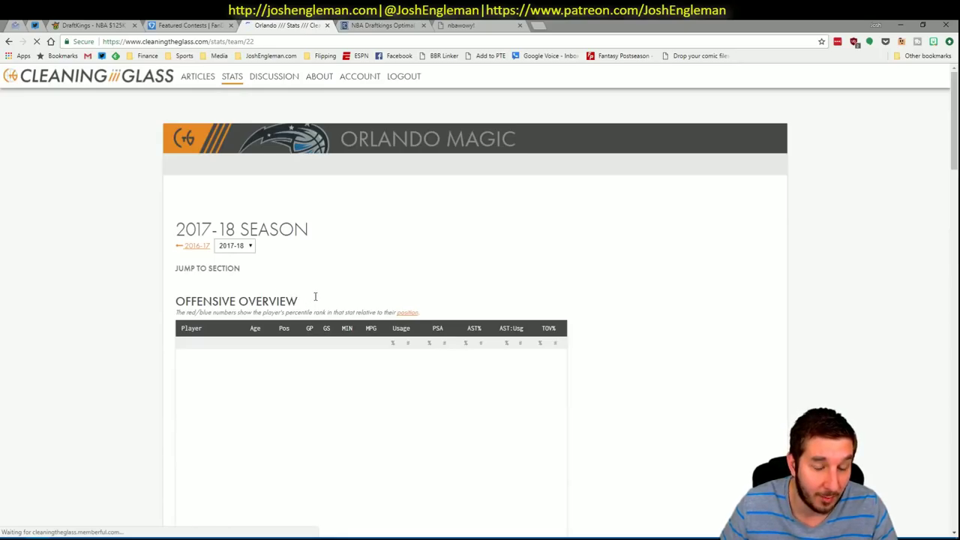
Step: Copy Orlando's Shooting: Frequency table and load it into the CTG sheet's player table in Excel
click(322, 279)
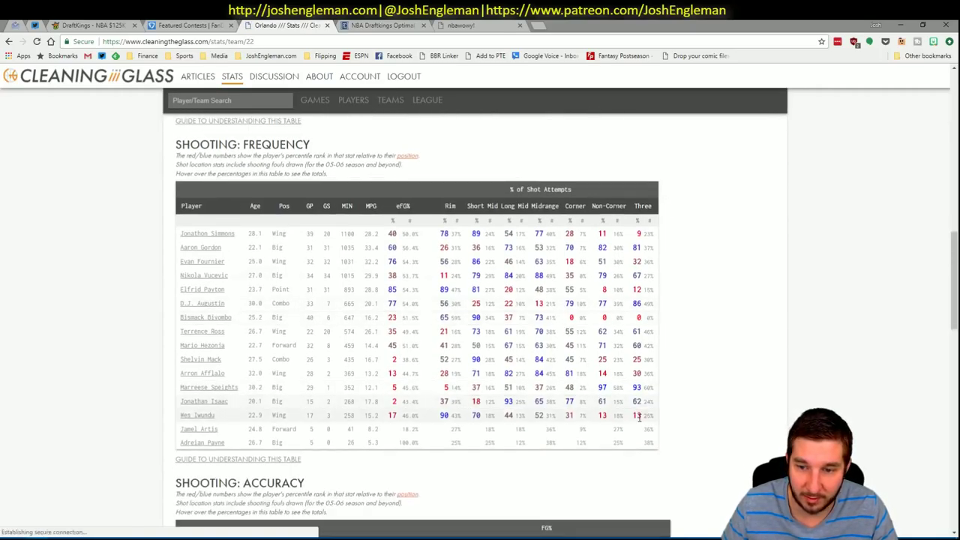
drag(651, 446, 215, 229)
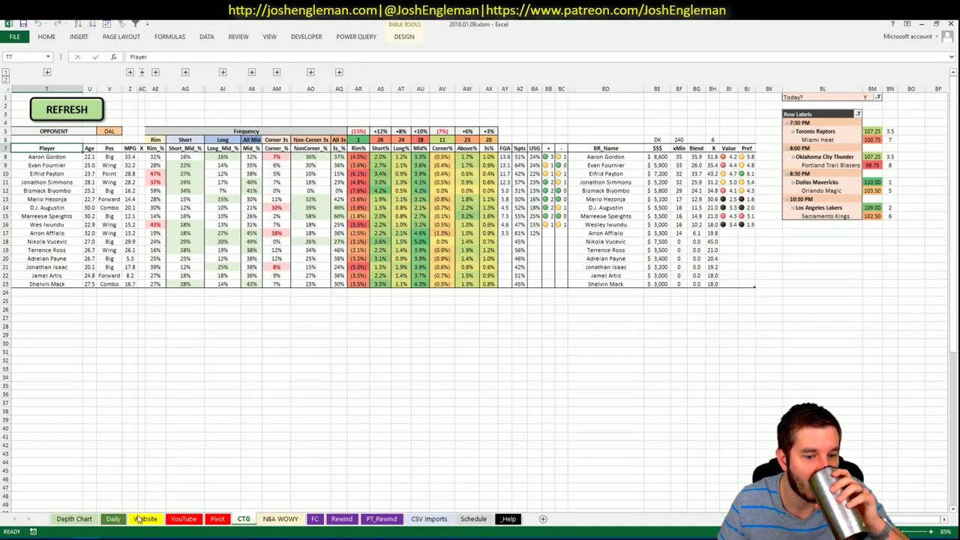
click(274, 364)
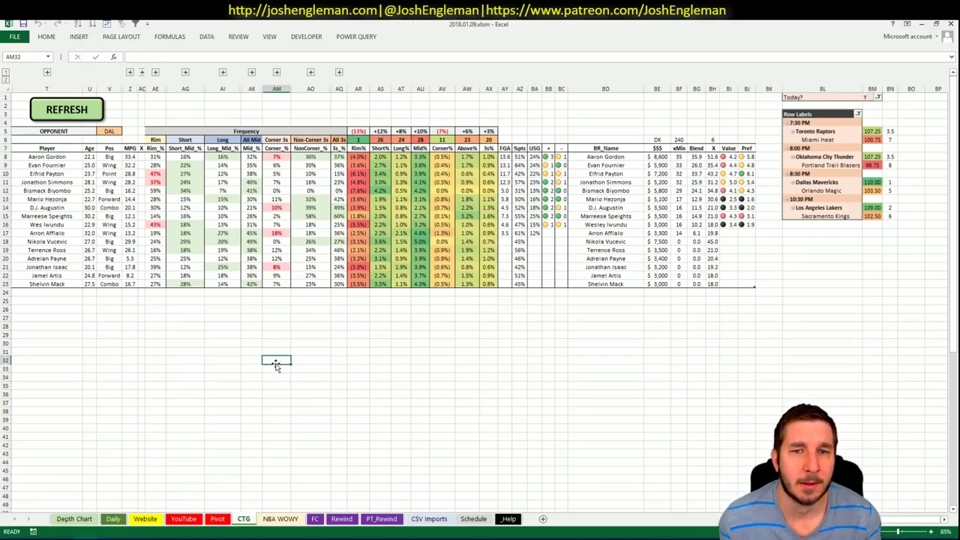
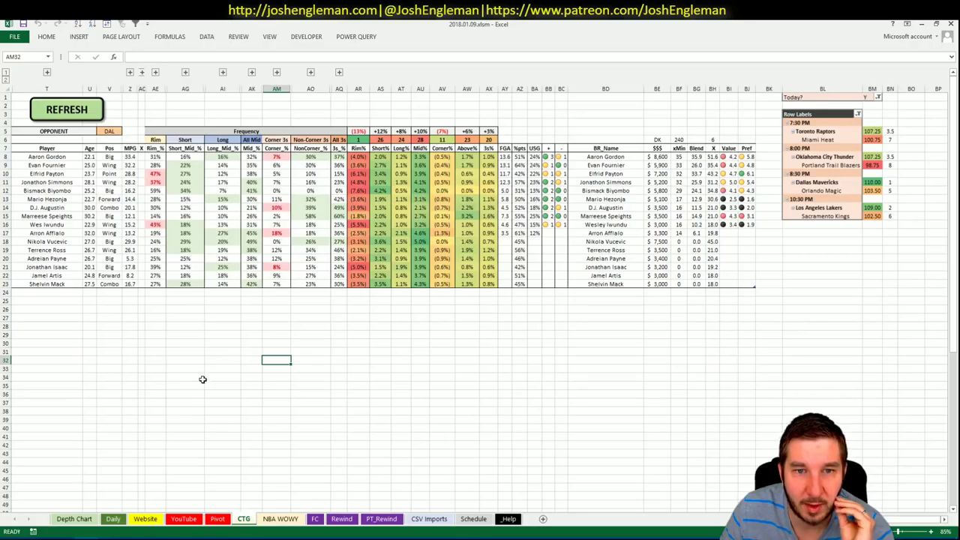
Step: Review the Orlando projections on the Pivot sheet and set the YouTube sheet's Team filter to ORL
click(217, 518)
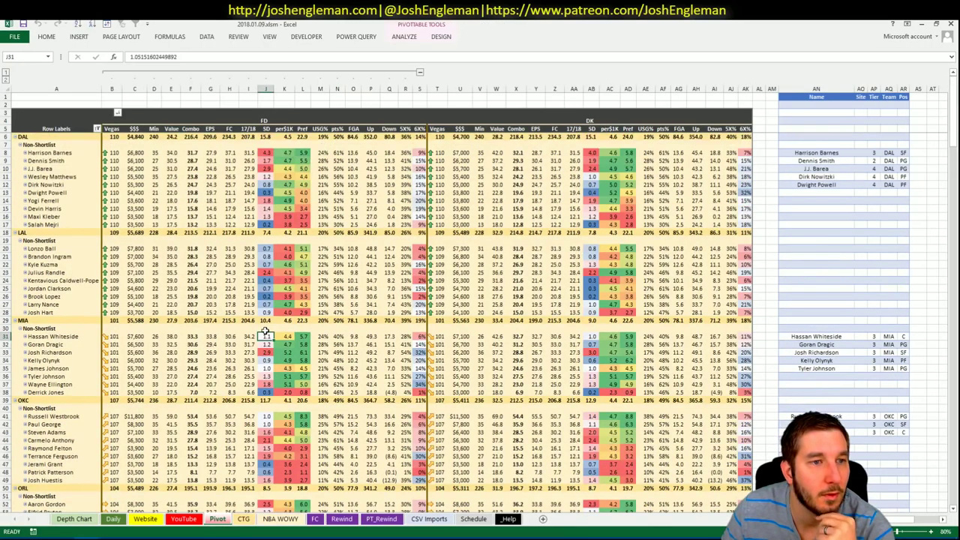
scroll(310, 305, down, 11)
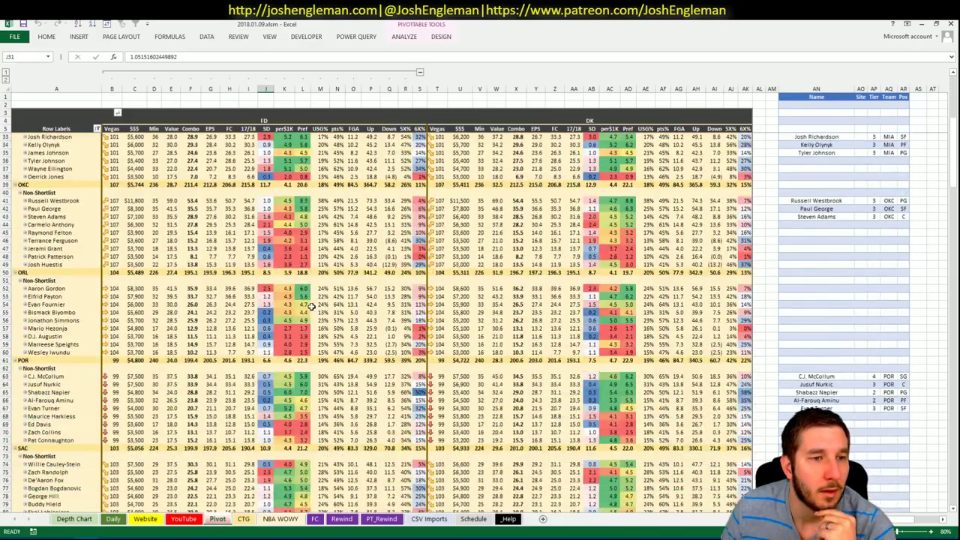
scroll(310, 306, down, 3)
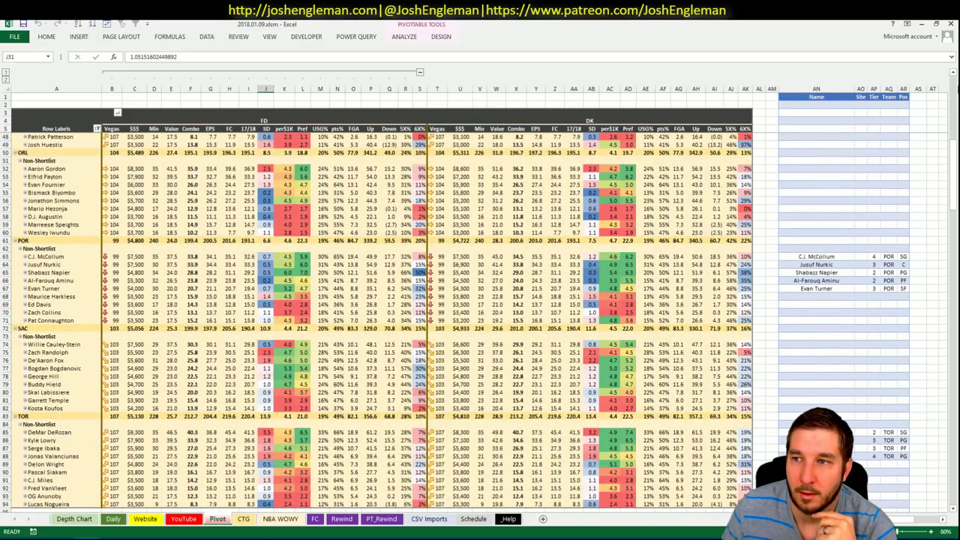
scroll(310, 305, down, 1)
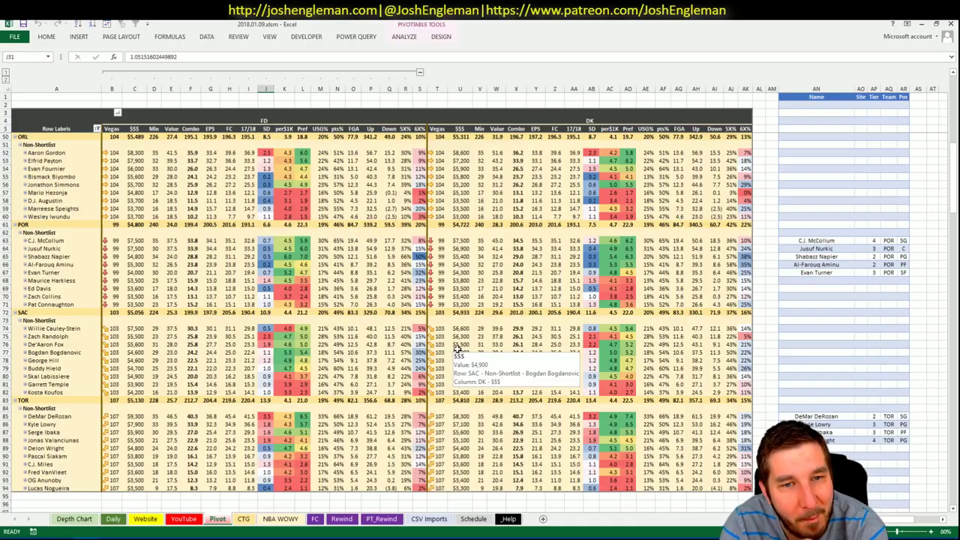
click(183, 518)
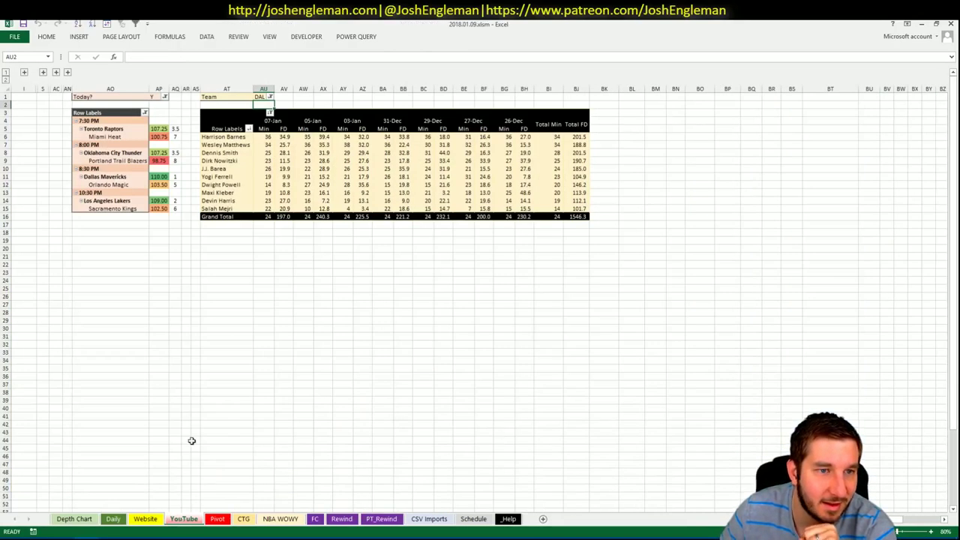
click(261, 97)
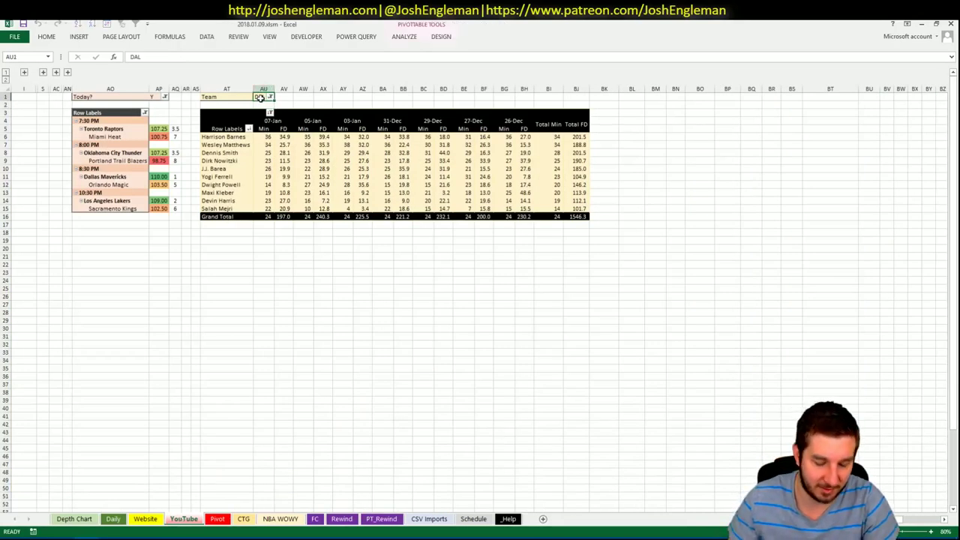
text(ORL)
key(Return)
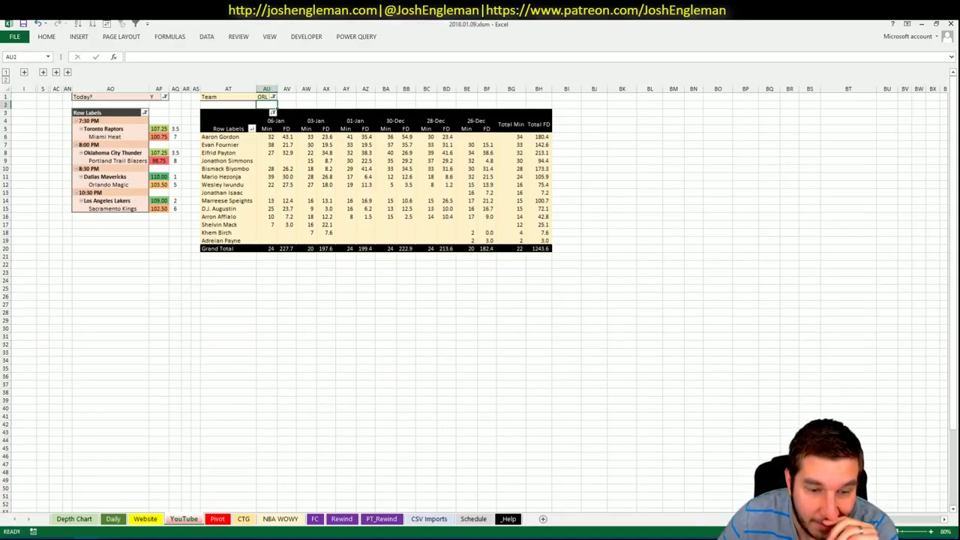
Step: Add Aaron Gordon to the Pivot sheet's shortlist beside his Orlando row with tier 3
click(216, 519)
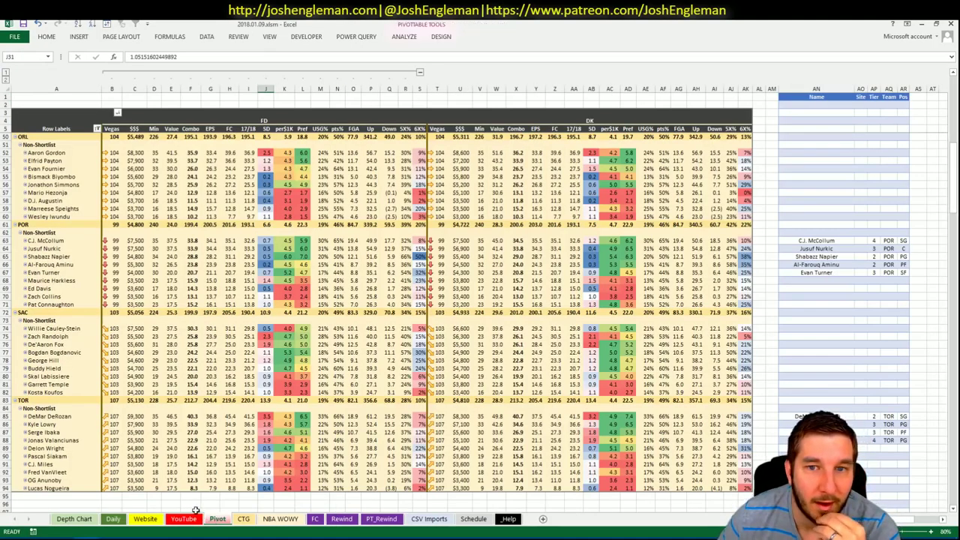
click(184, 518)
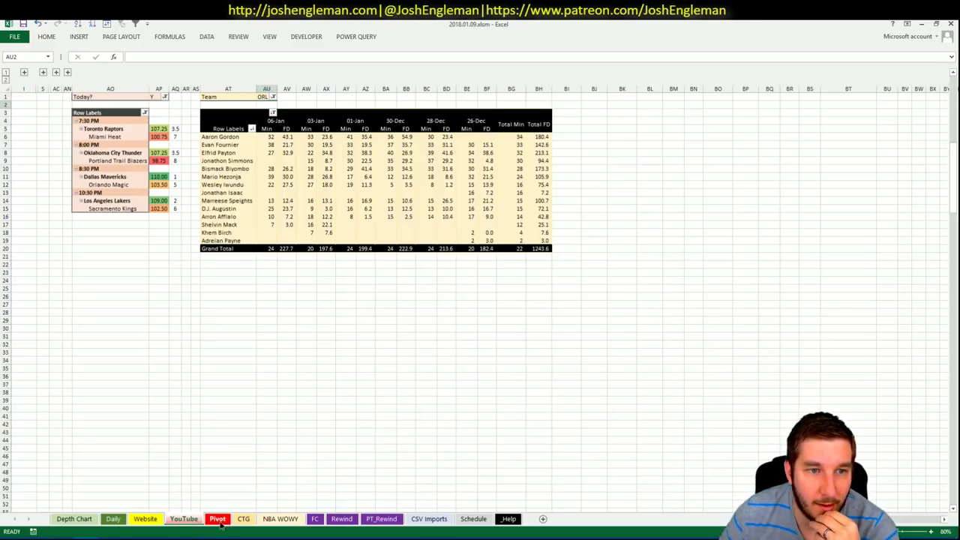
click(218, 518)
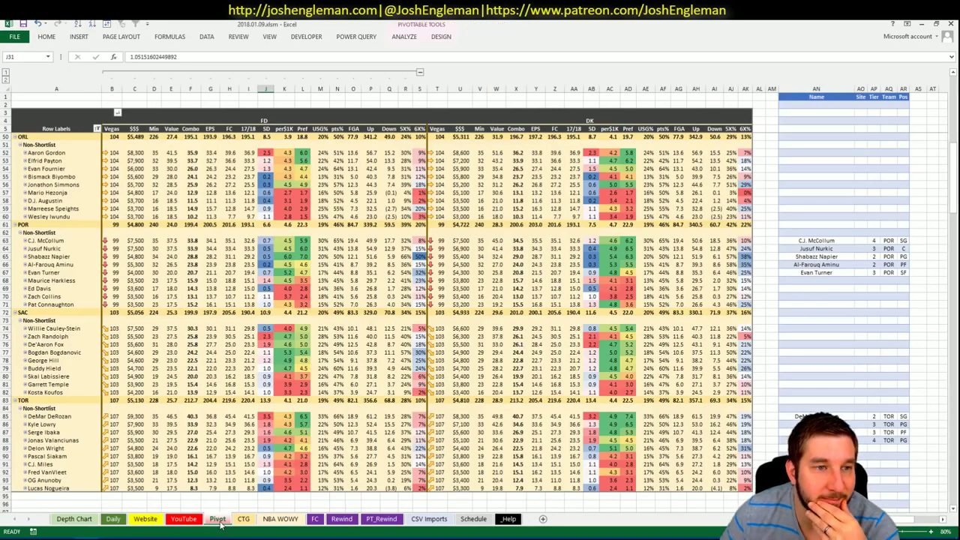
click(799, 152)
text(Aaron Gordon)
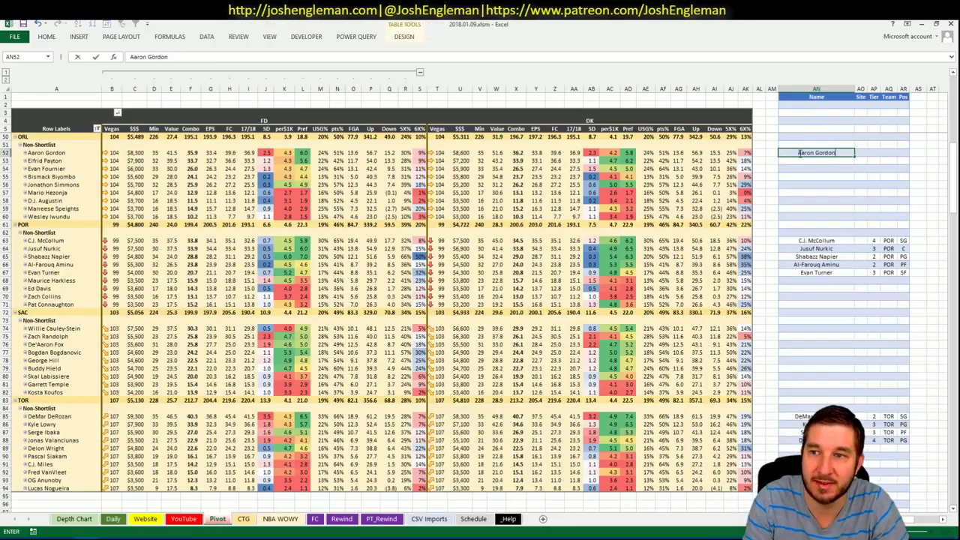
key(Tab)
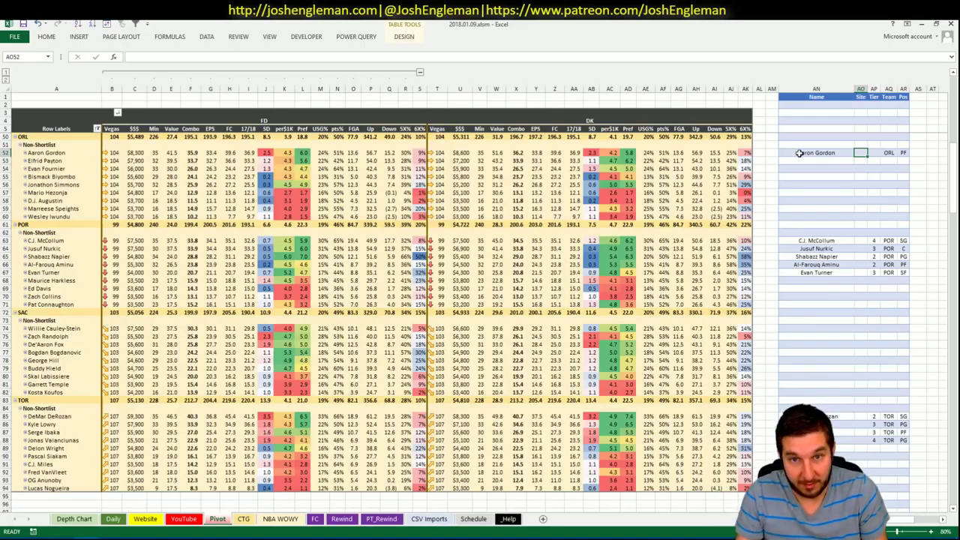
key(Right)
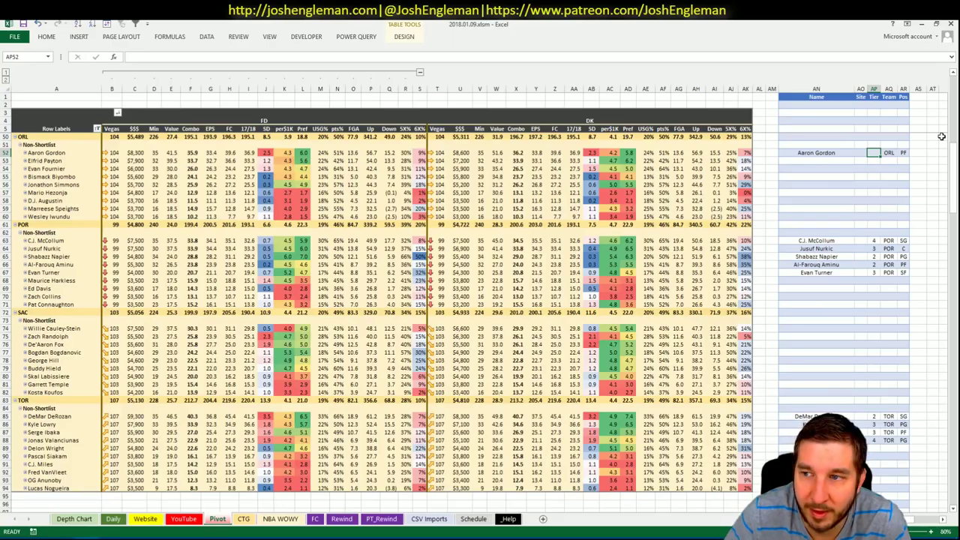
text(3)
key(Return)
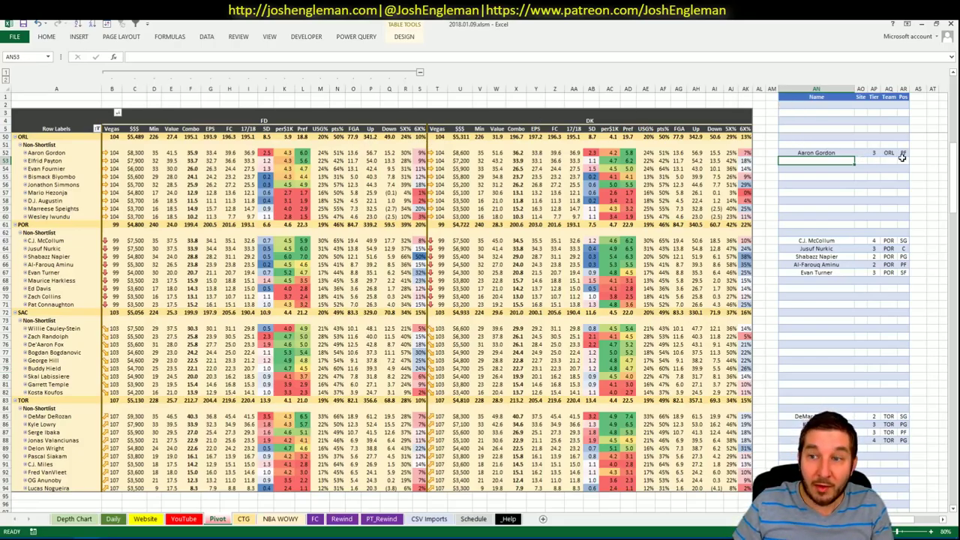
Step: Add Elfrid Payton to the shortlist beneath Aaron Gordon with tier 3, checking the YouTube sheet's Orlando game log
text(Elfrid Pay)
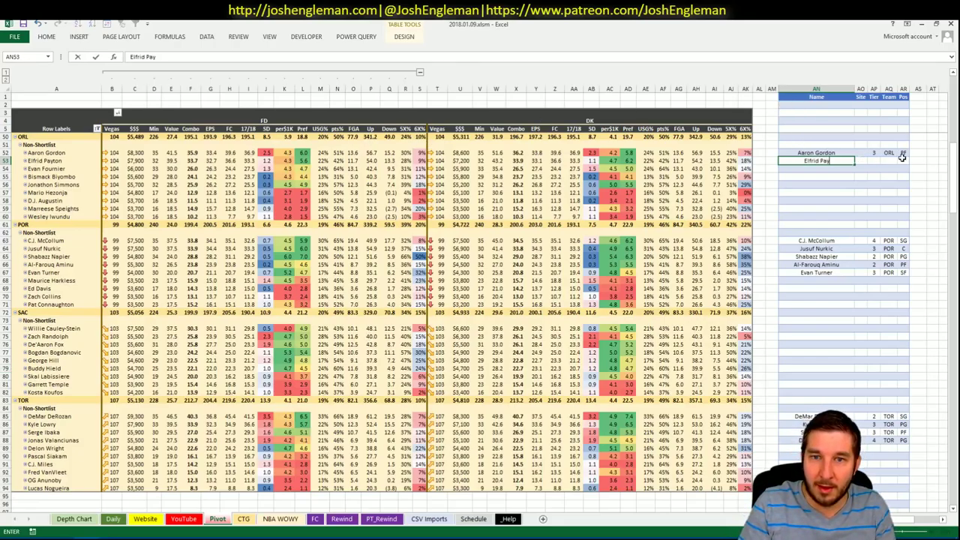
text(ton)
key(Tab)
key(Tab)
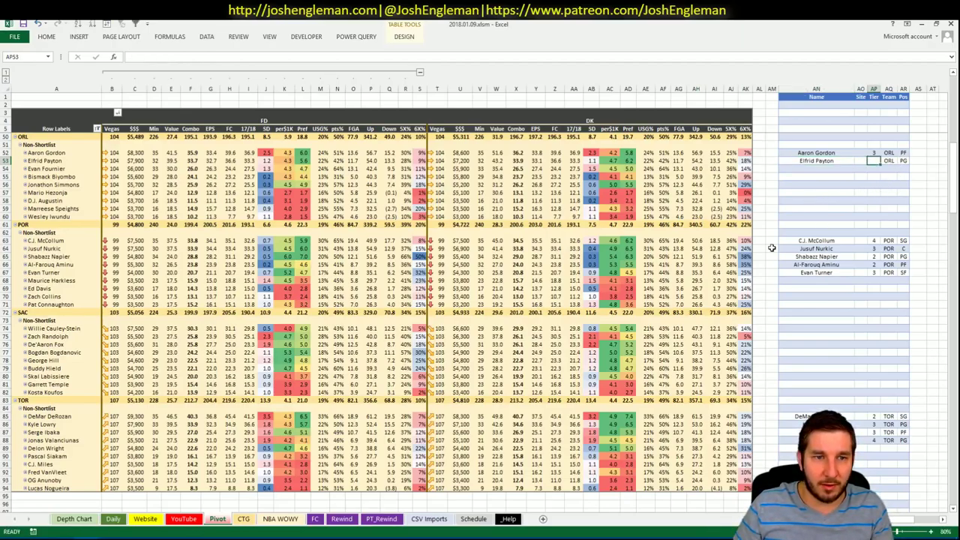
click(184, 518)
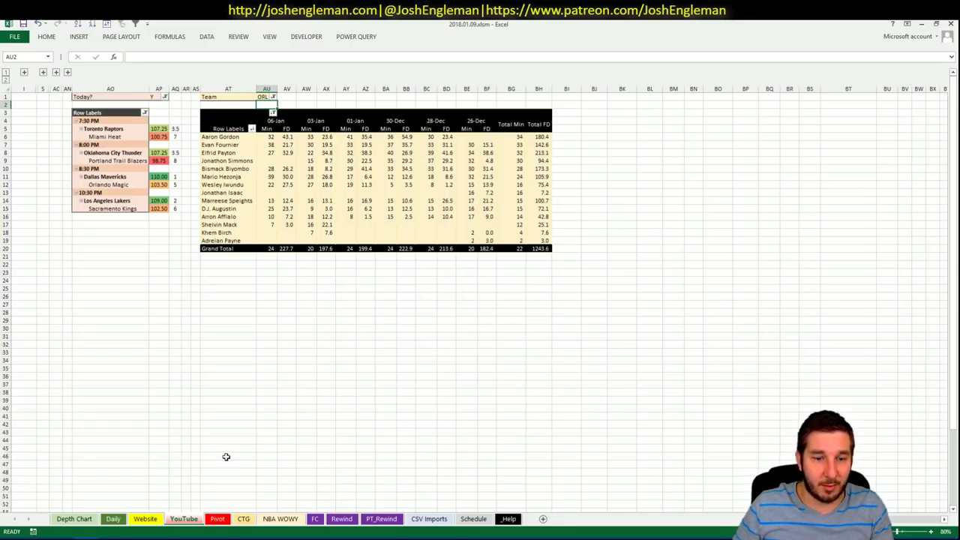
click(218, 518)
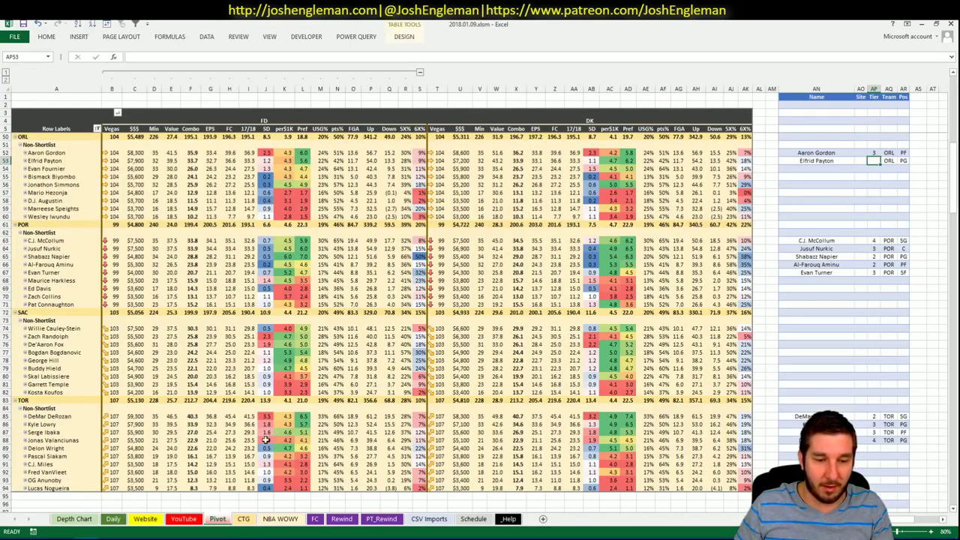
key(ctrl+Page_Up)
key(ctrl+Page_Down)
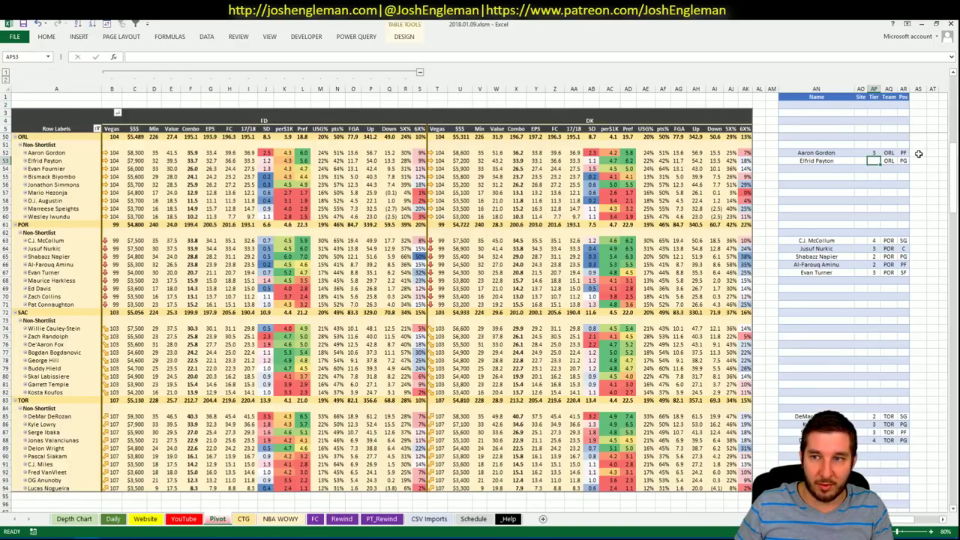
text(3)
key(Return)
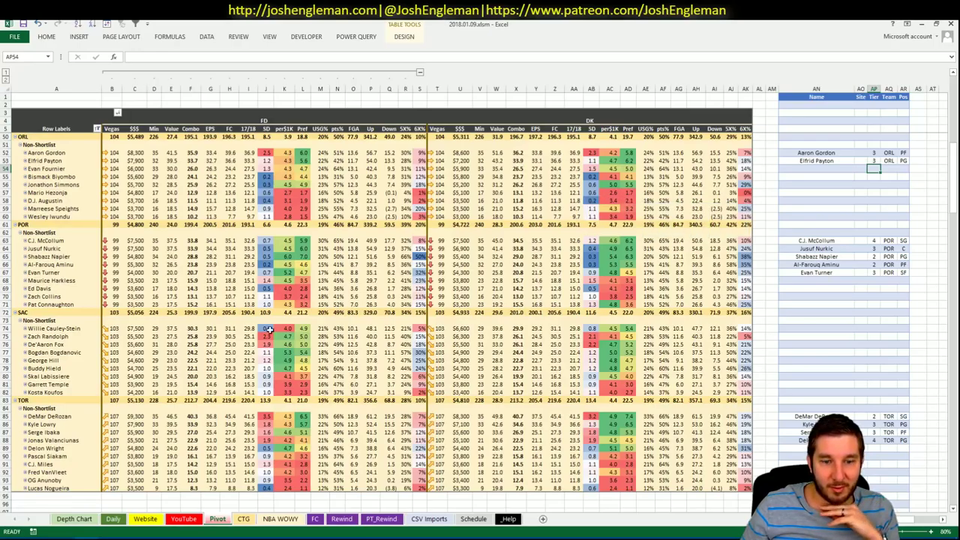
Step: Check the Orlando matchup numbers on the CTG sheet and return to the Pivot sheet
click(246, 519)
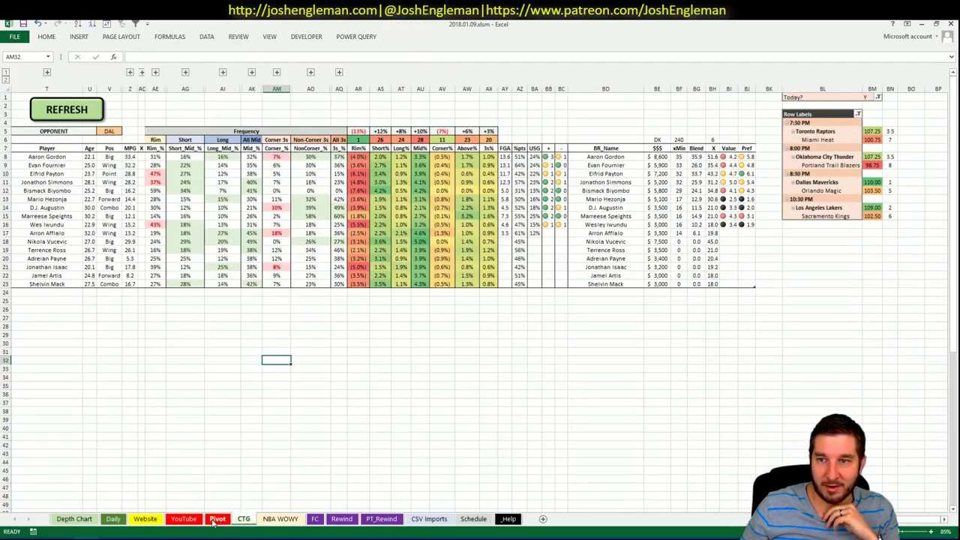
click(214, 521)
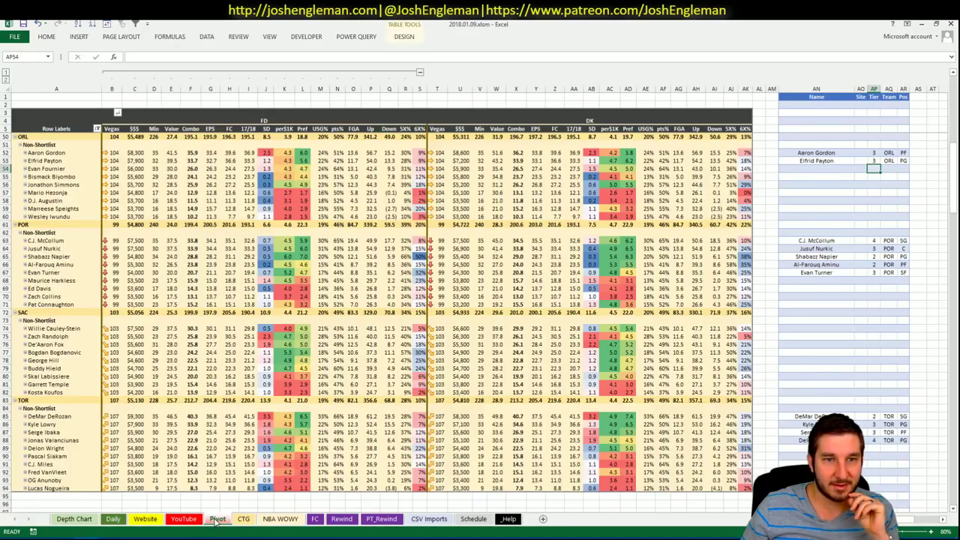
Step: Compare the Orlando matchup numbers on the CTG sheet with the game log on the YouTube sheet, returning to the Pivot sheet
key(ctrl+Page_Down)
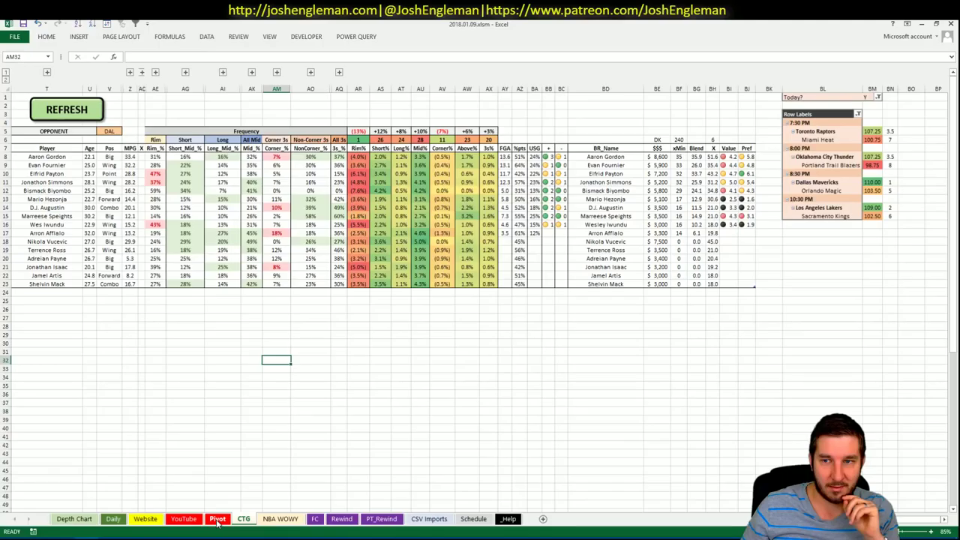
click(218, 518)
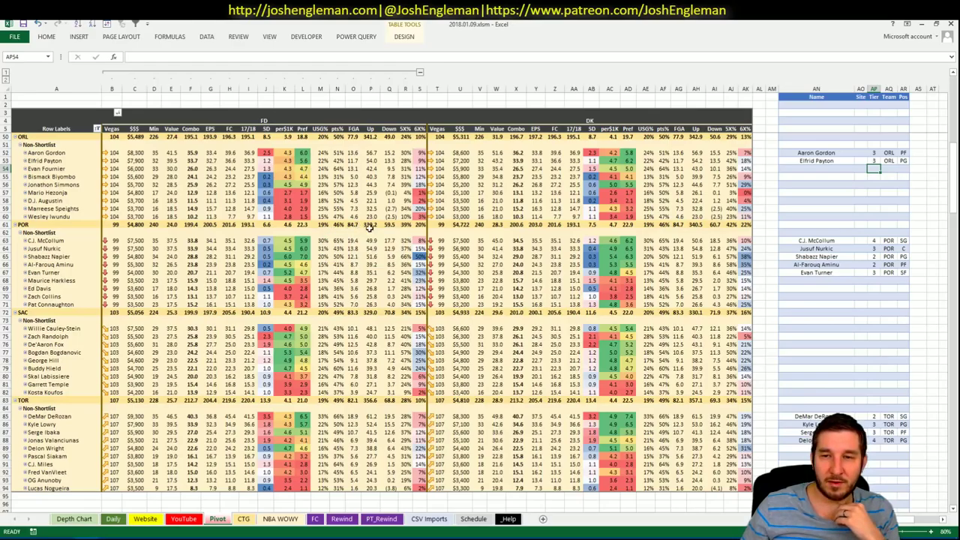
click(184, 519)
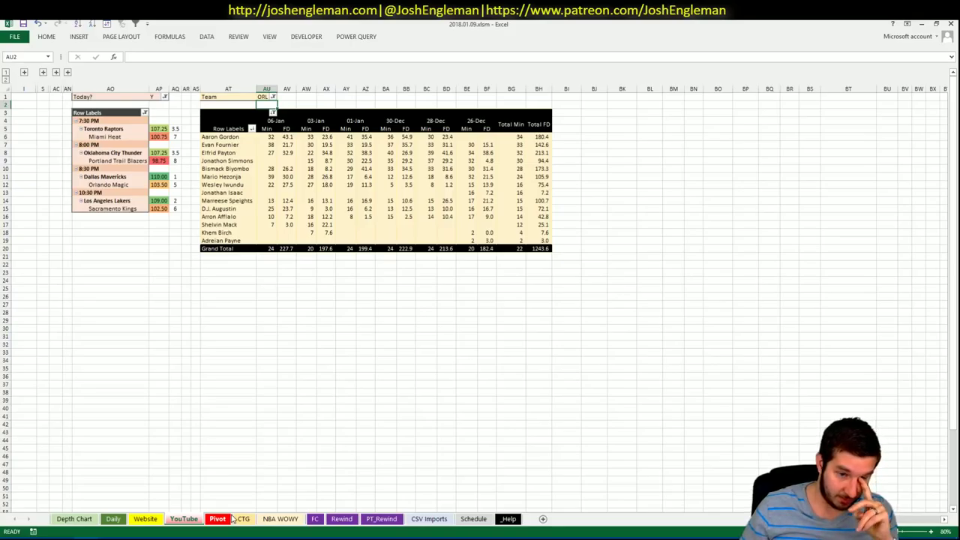
click(225, 519)
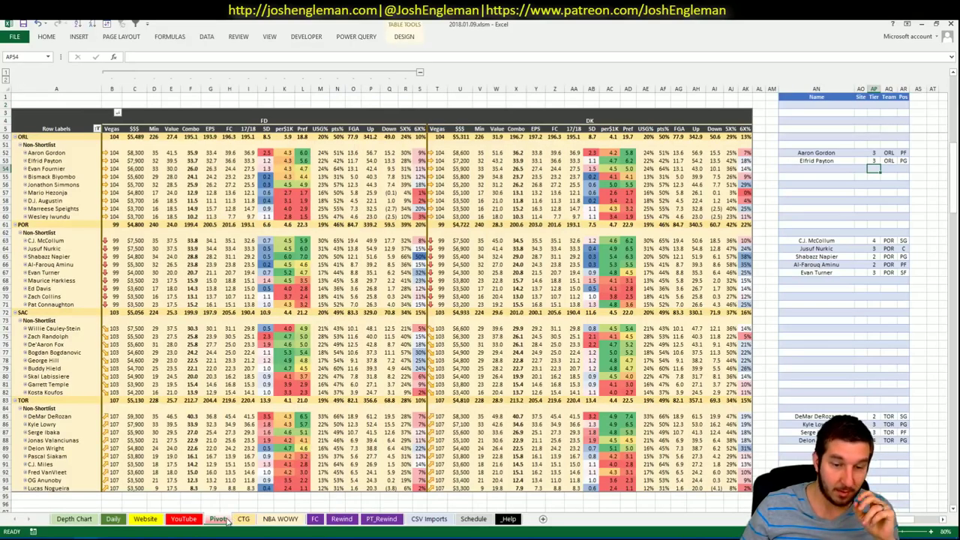
Step: Add Jonathon Simmons to the Pivot sheet's shortlist beneath Elfrid Payton with tier 3
click(836, 163)
key(Down)
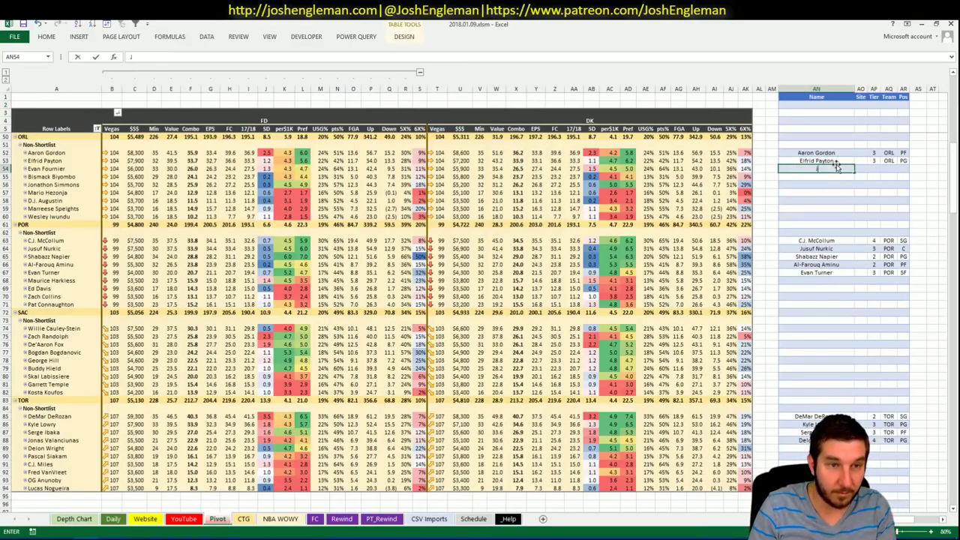
text(Jonathon Simmons)
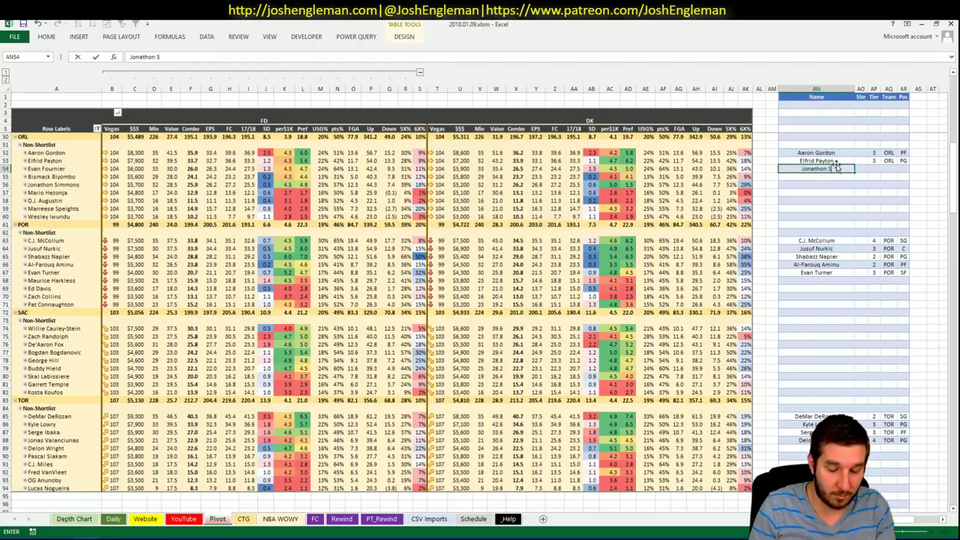
key(Tab)
key(Tab)
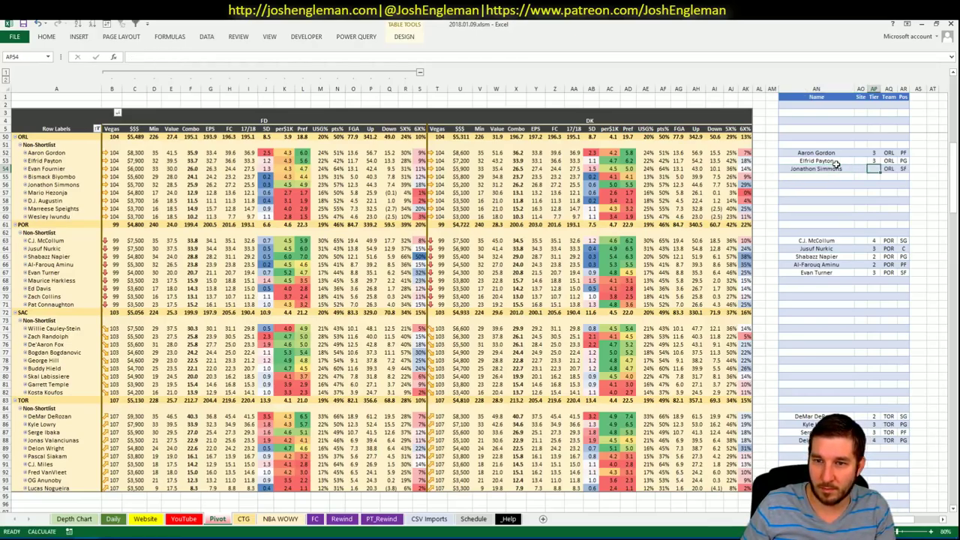
key(Return)
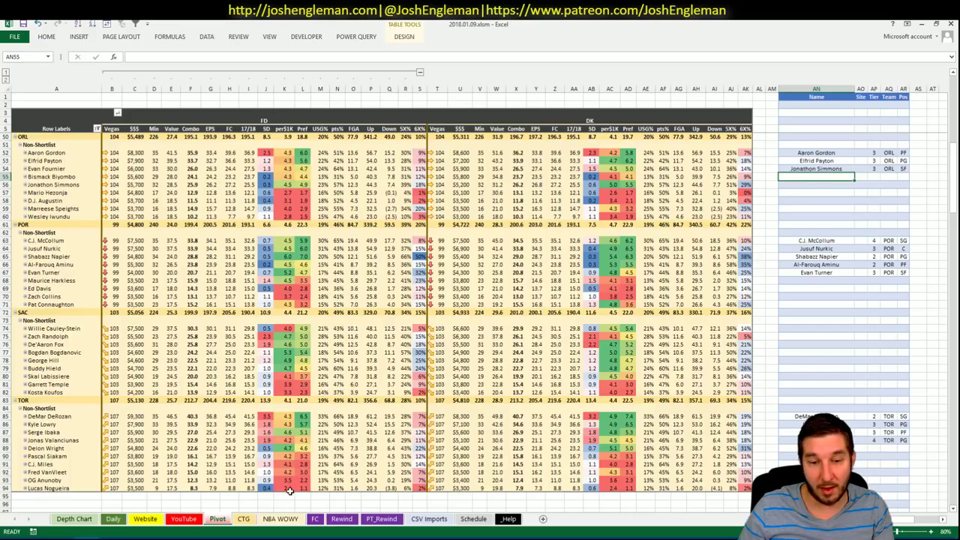
Step: Go to the CTG sheet and set its opponent to LAL
click(243, 519)
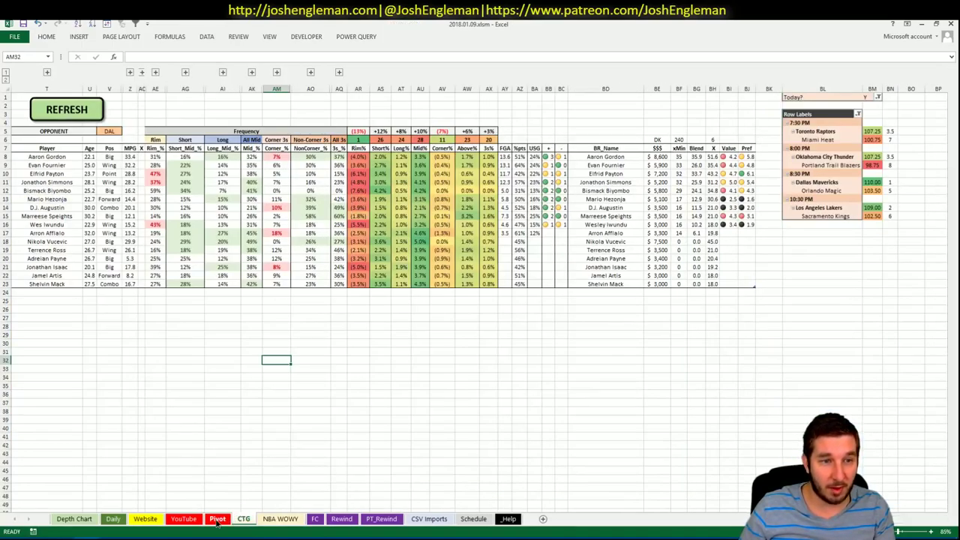
click(217, 519)
click(243, 518)
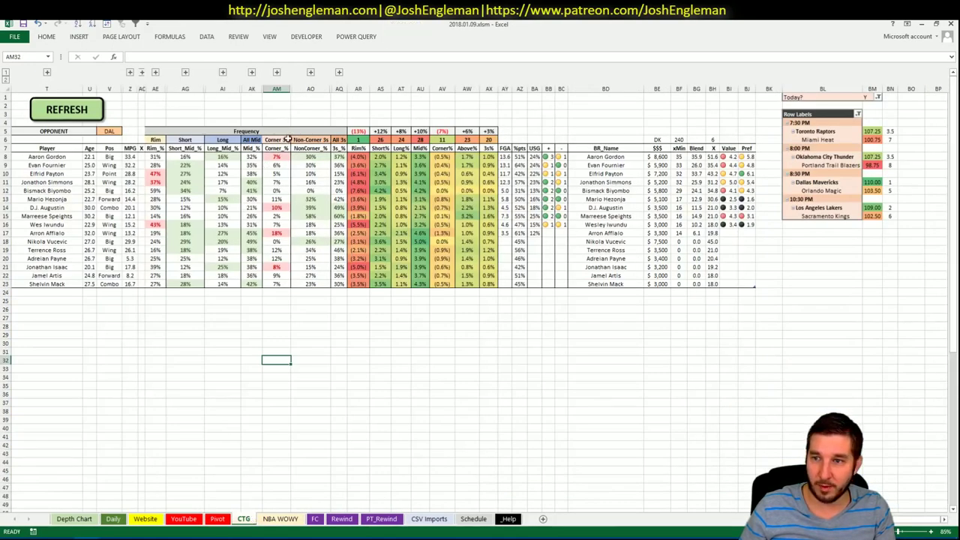
click(109, 131)
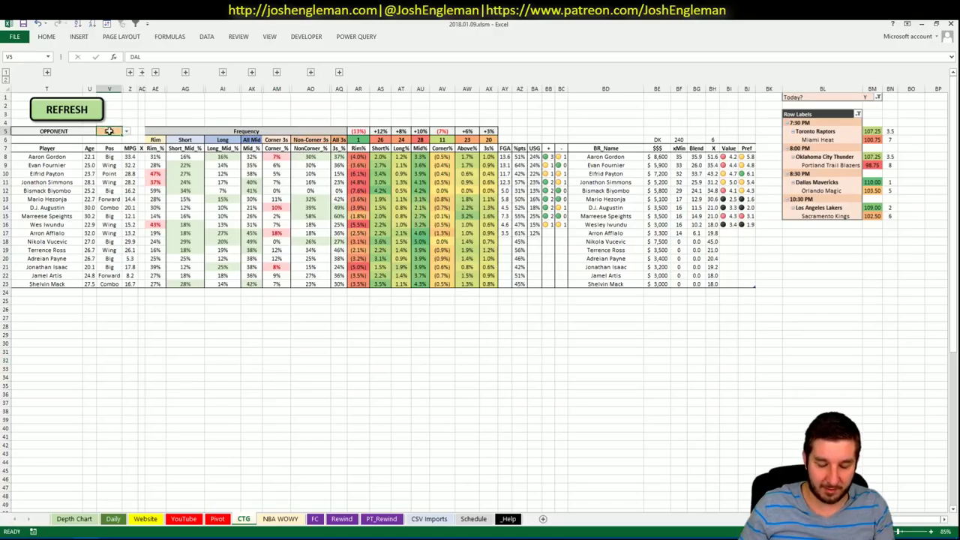
text(LAL)
key(Return)
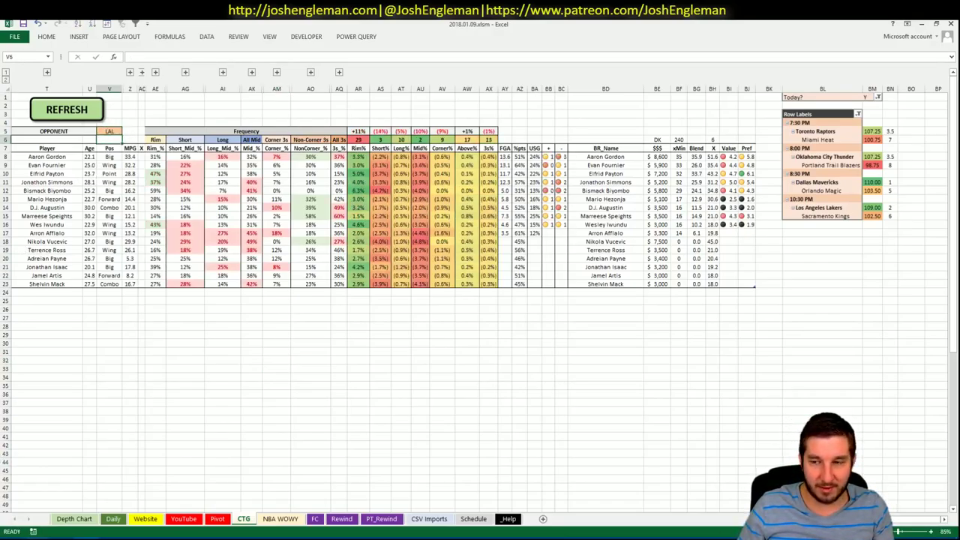
Step: Switch to Chrome, find the Lakers' team page on Cleaning the Glass and jump to its Shooting: Frequency section
mouse_move(37, 537)
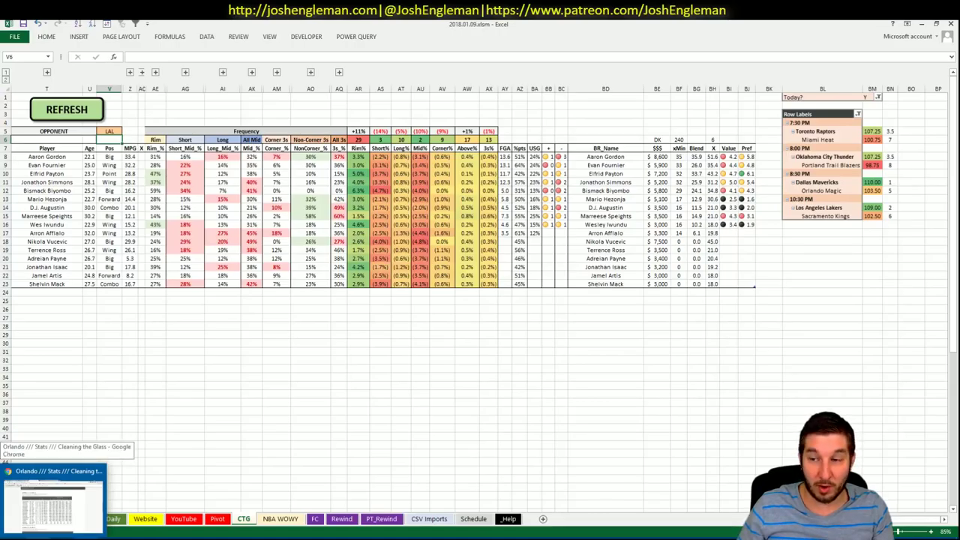
click(53, 501)
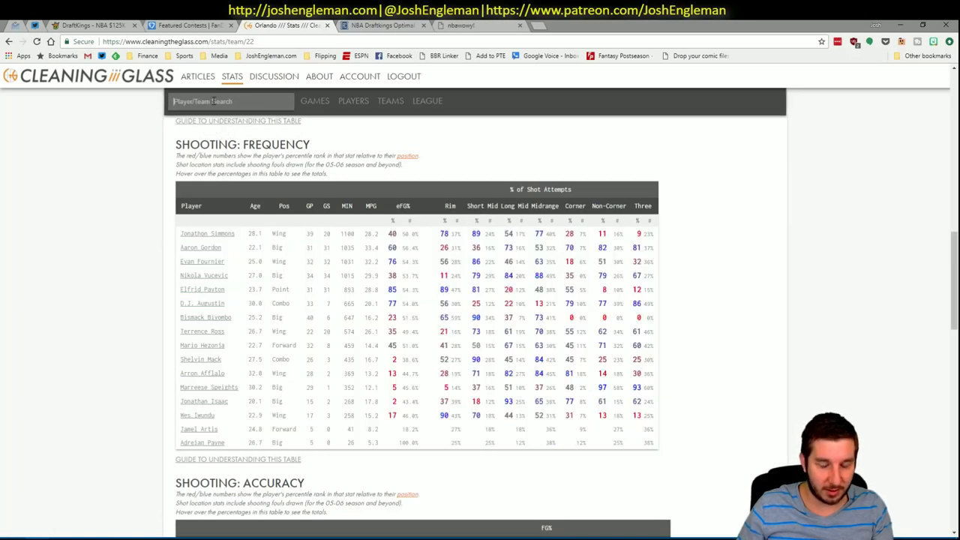
click(213, 100)
text(lakers)
key(Return)
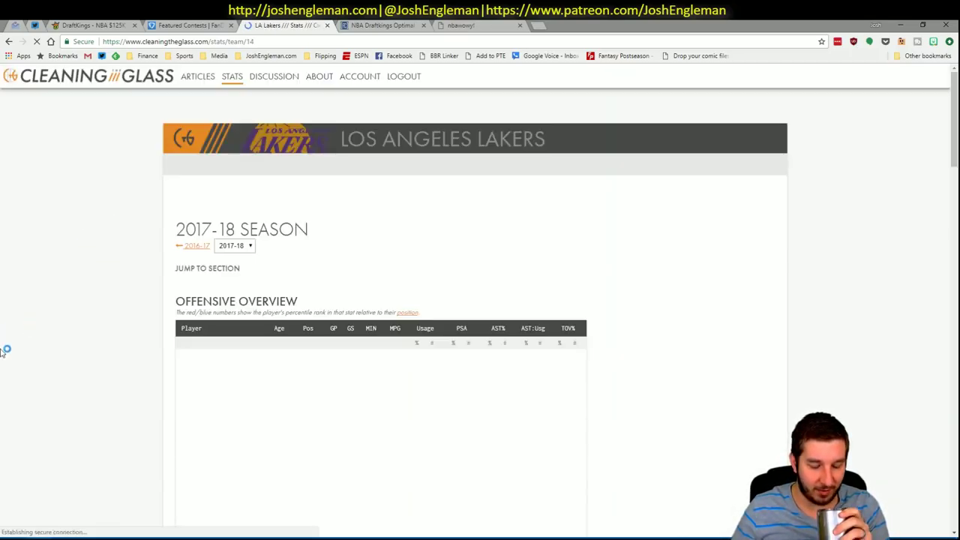
click(326, 279)
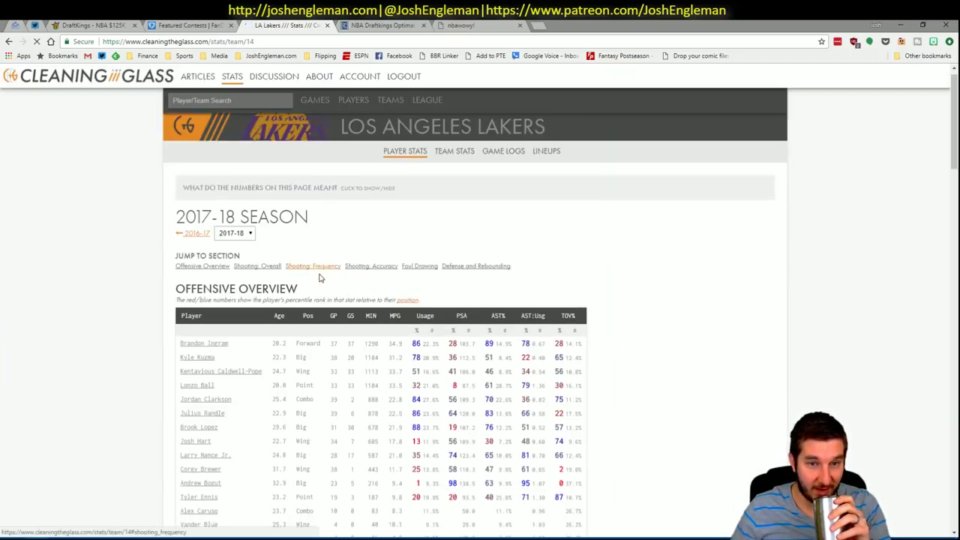
Step: Copy all player rows of the Lakers' shooting frequency table and refresh the CTG sheet in Excel with them
drag(680, 458, 215, 239)
right_click(216, 239)
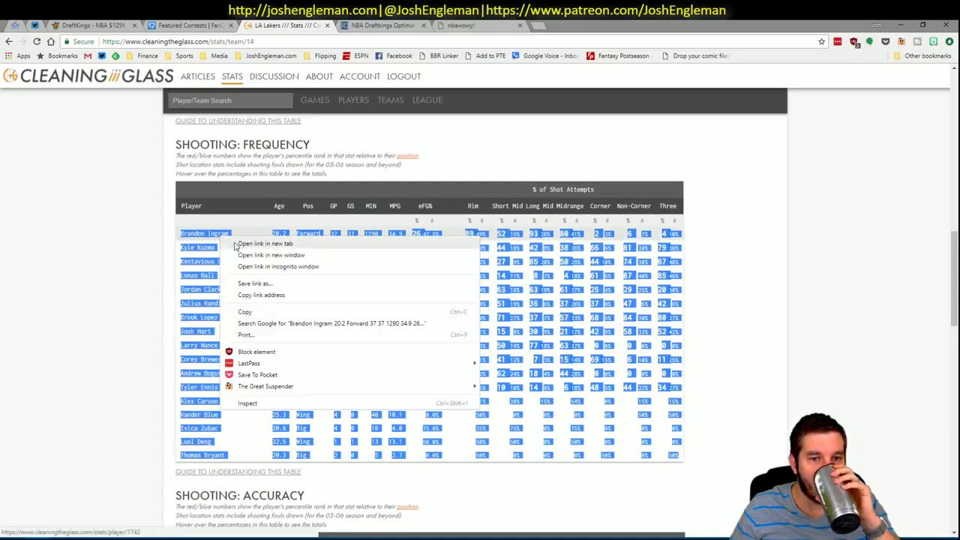
click(248, 310)
key(alt+Tab)
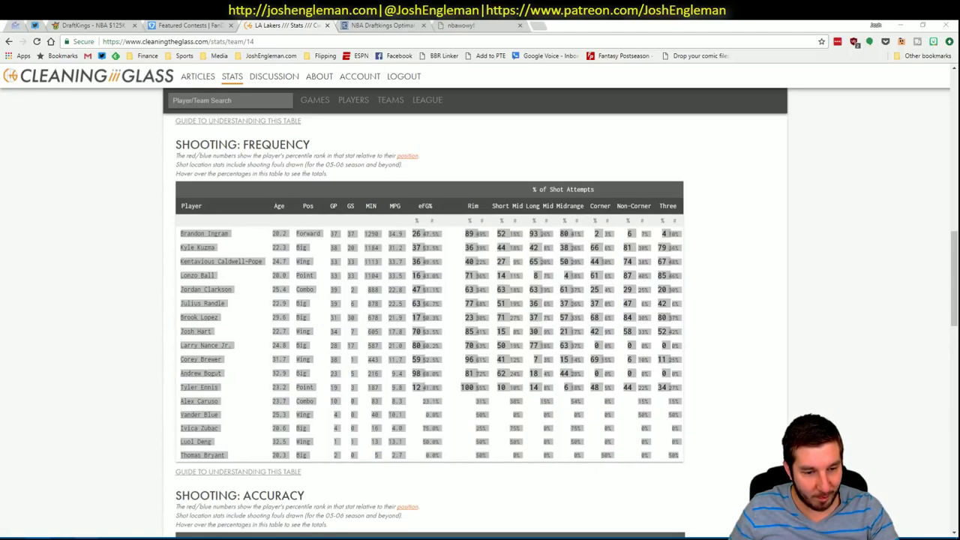
click(88, 107)
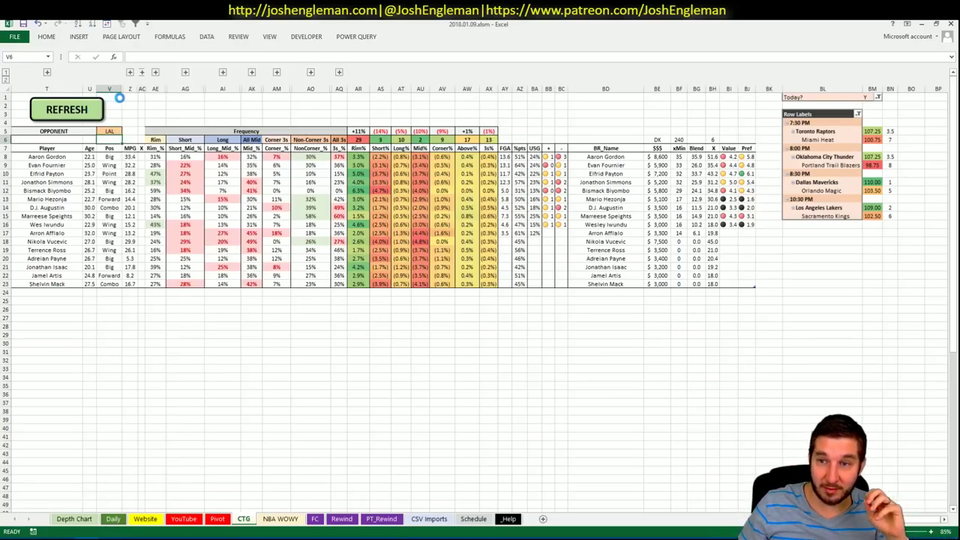
Step: Set the CTG sheet's opponent to SAC for the Lakers' matchup
click(110, 131)
key(BackSpace)
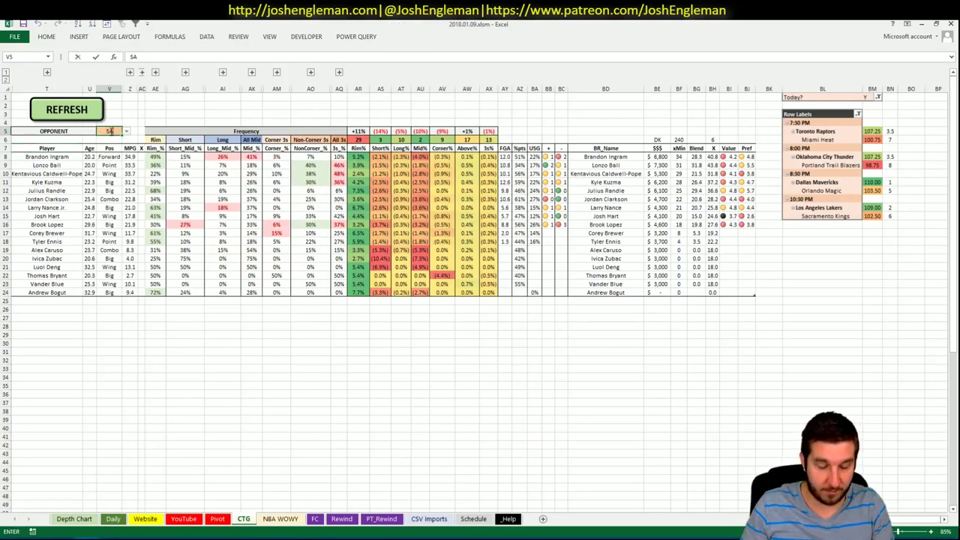
key(Return)
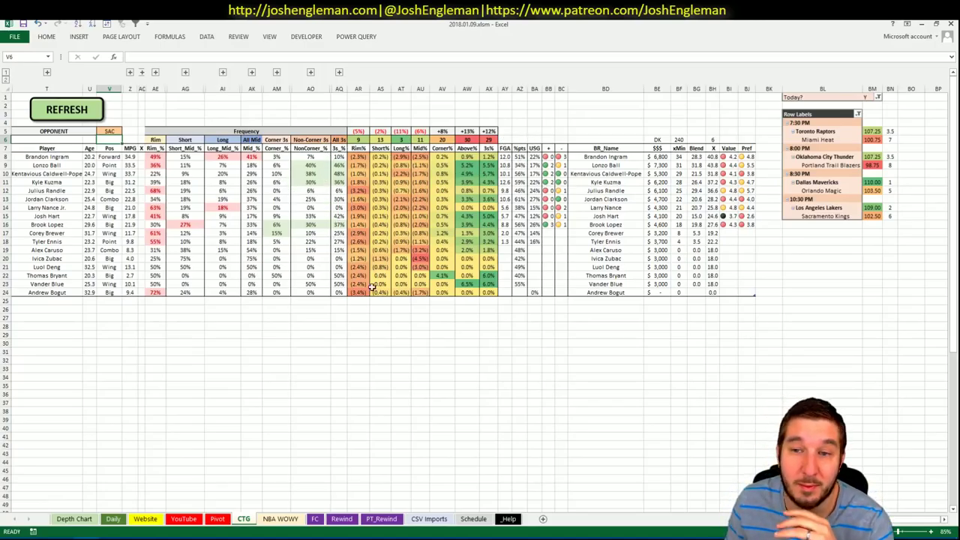
Step: Add Lonzo Ball to the Pivot sheet's shortlist beside his Lakers row with tier 4
click(217, 518)
scroll(305, 283, down, 5)
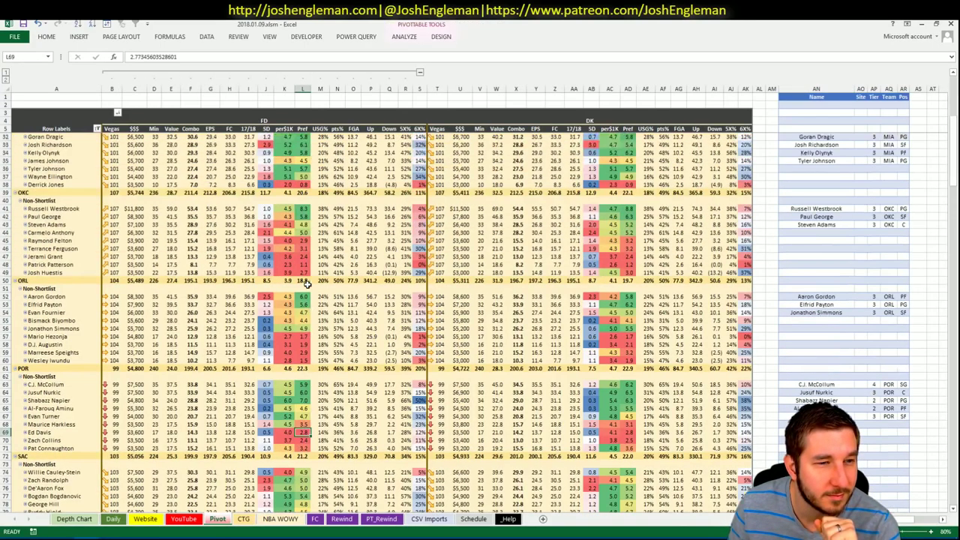
scroll(306, 283, up, 5)
scroll(306, 283, down, 3)
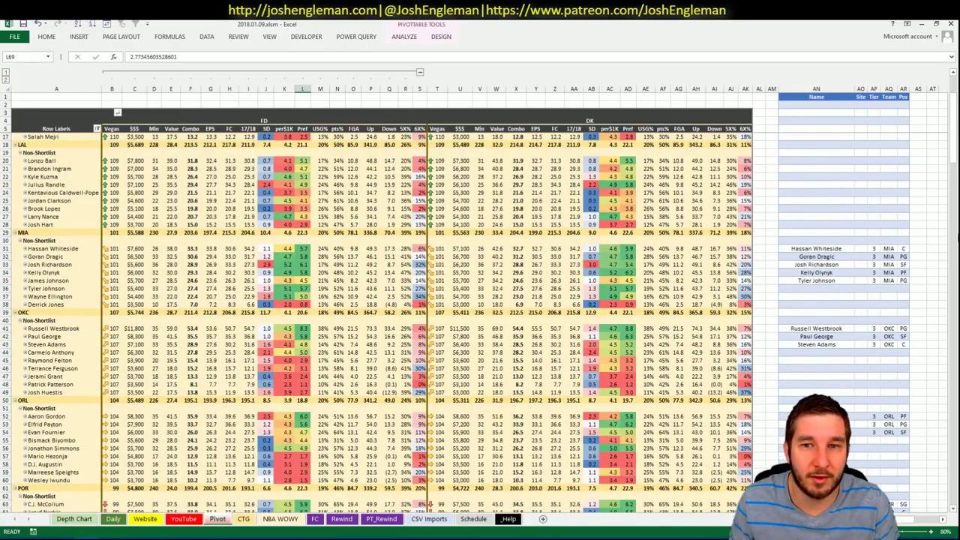
click(821, 161)
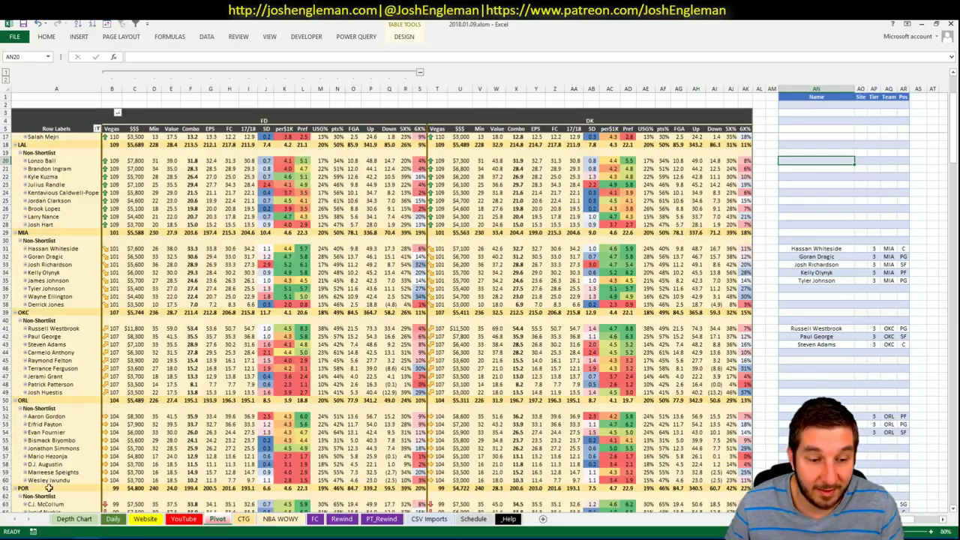
mouse_move(53, 539)
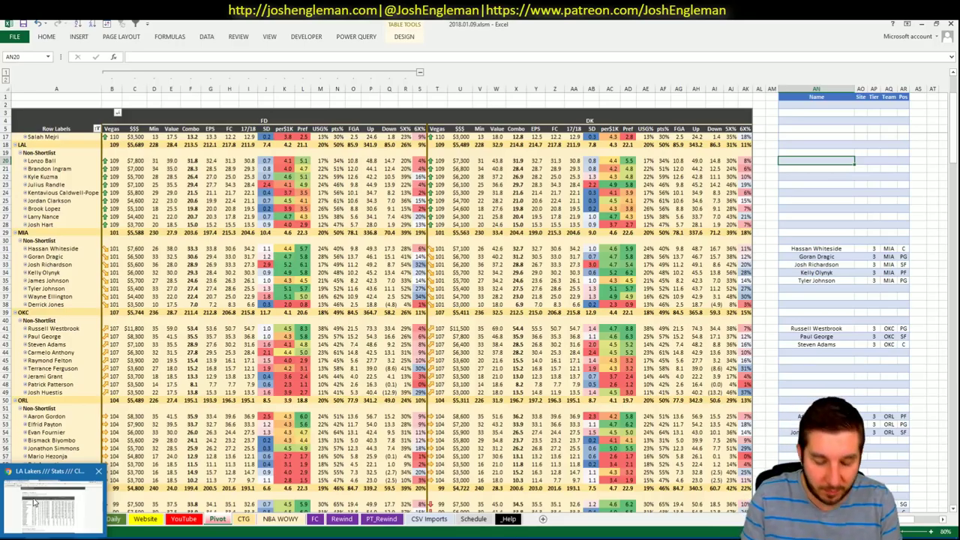
text(Lonzo Ball)
key(Tab)
key(Tab)
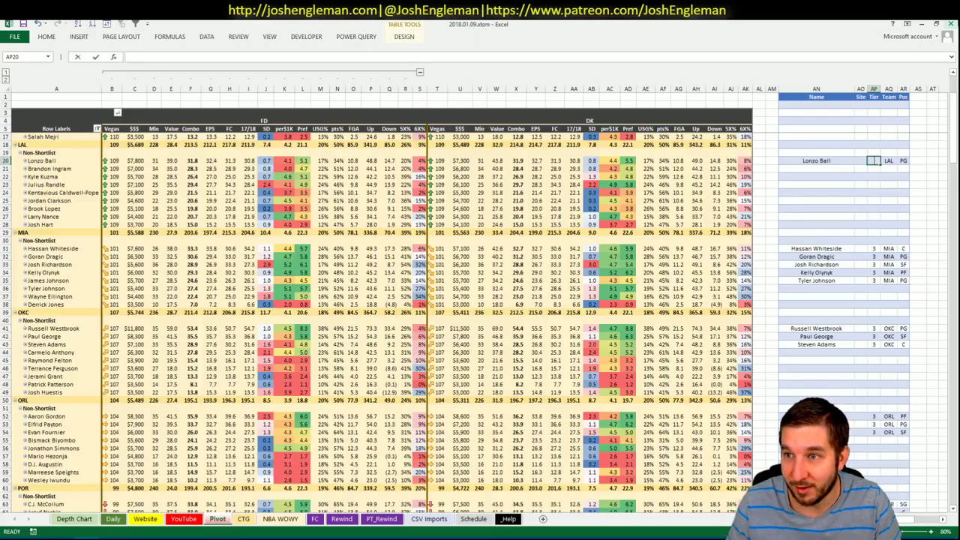
text(4)
key(Return)
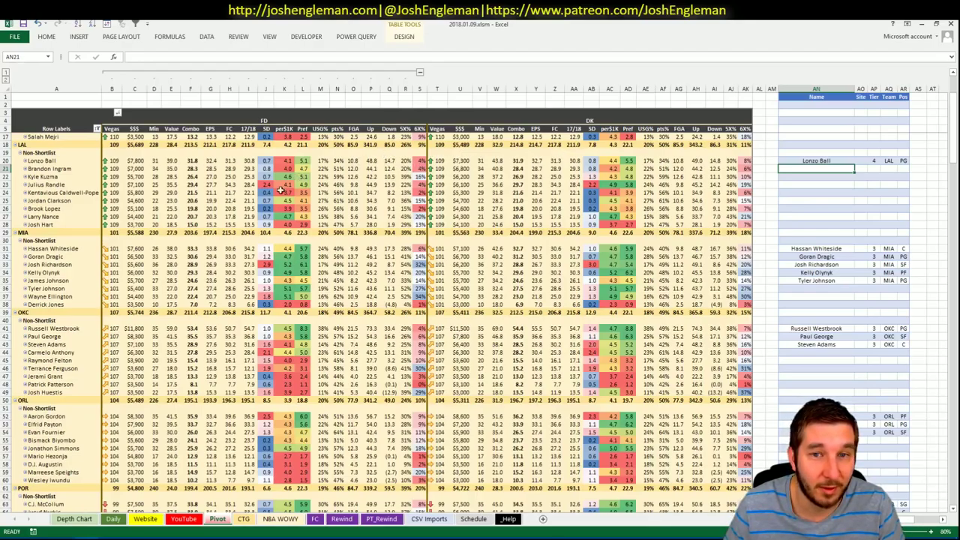
Step: Set the YouTube sheet's Team filter to LAL to show the Lakers' recent game log
click(184, 518)
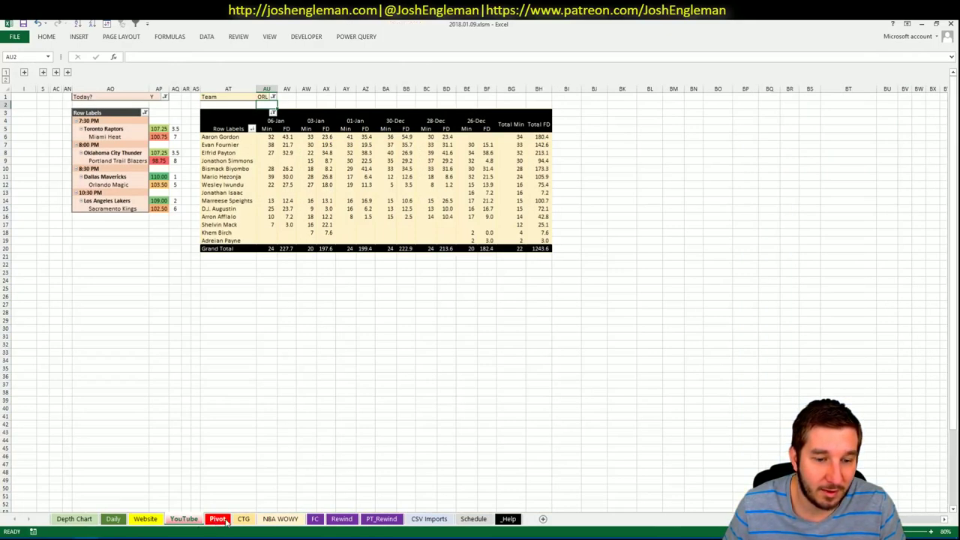
click(220, 520)
click(183, 519)
click(218, 519)
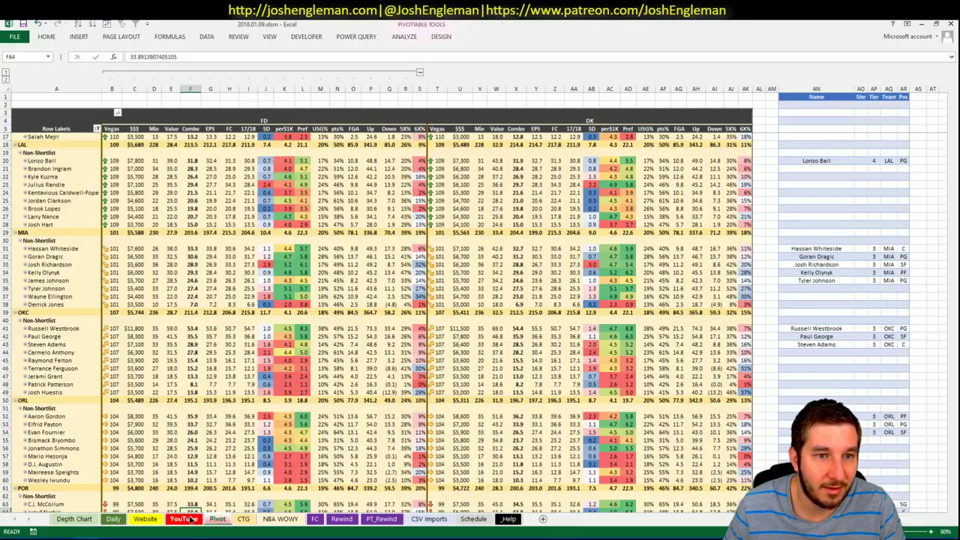
click(191, 519)
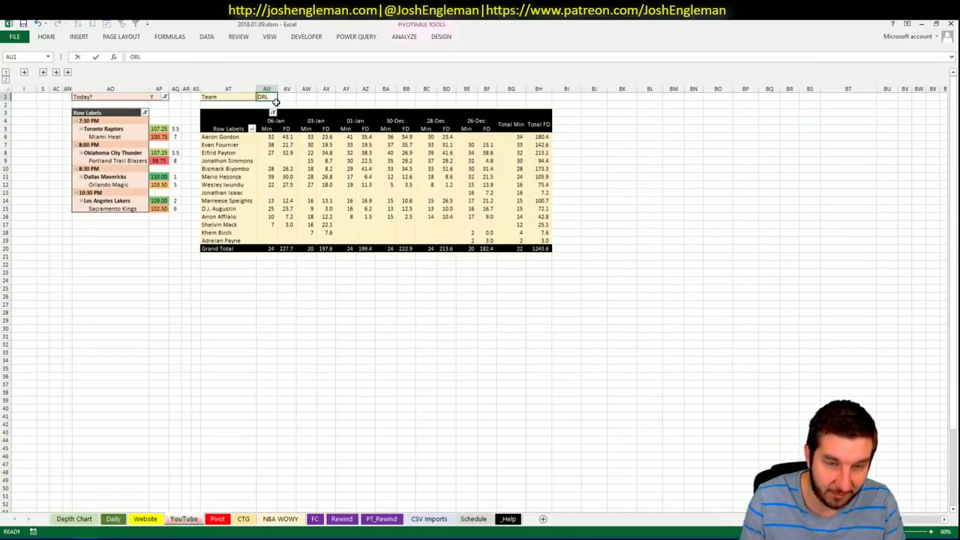
text(LAL)
key(Return)
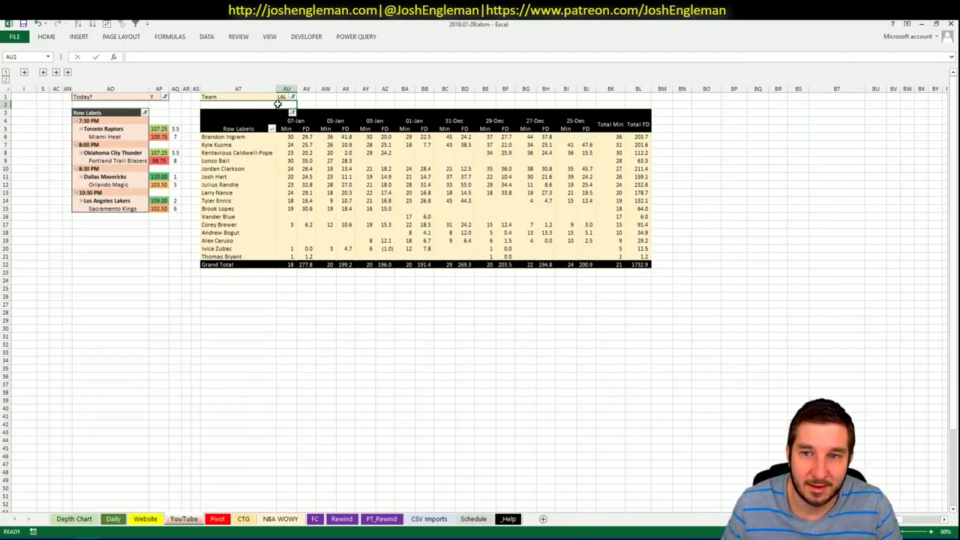
Step: Return to the Pivot sheet and set Lonzo Ball's shortlist site to DK
click(217, 519)
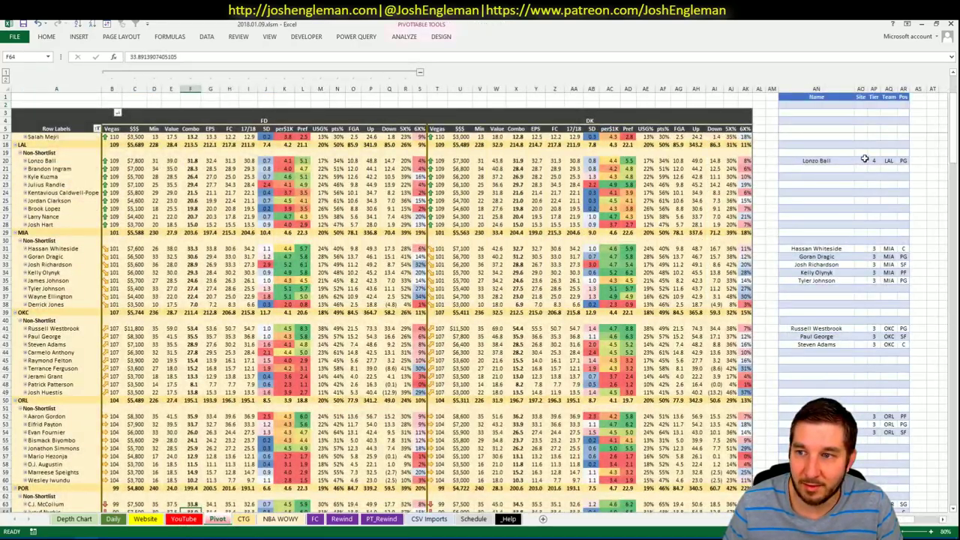
click(864, 159)
text(DK)
key(Return)
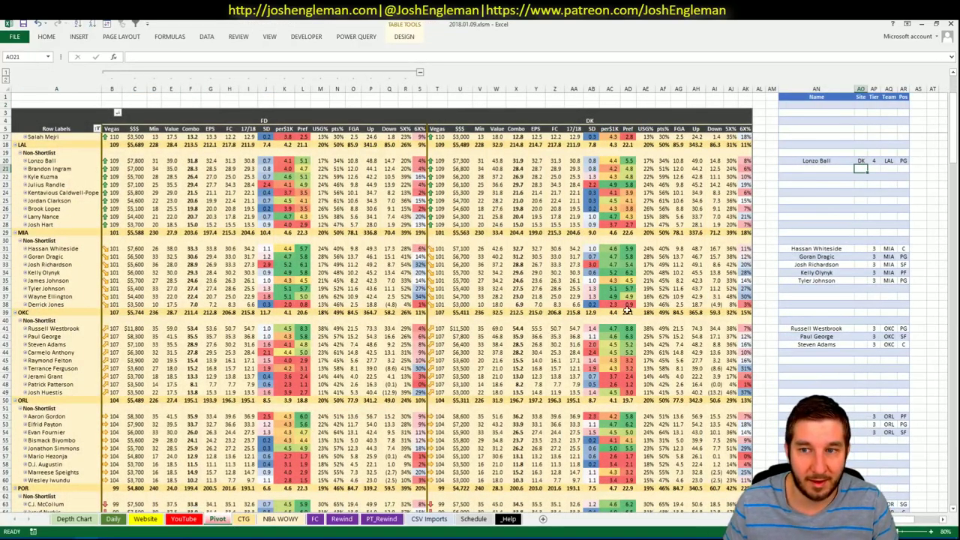
Step: Add Kyle Kuzma to the Pivot sheet's shortlist directly below Lonzo Ball
click(837, 168)
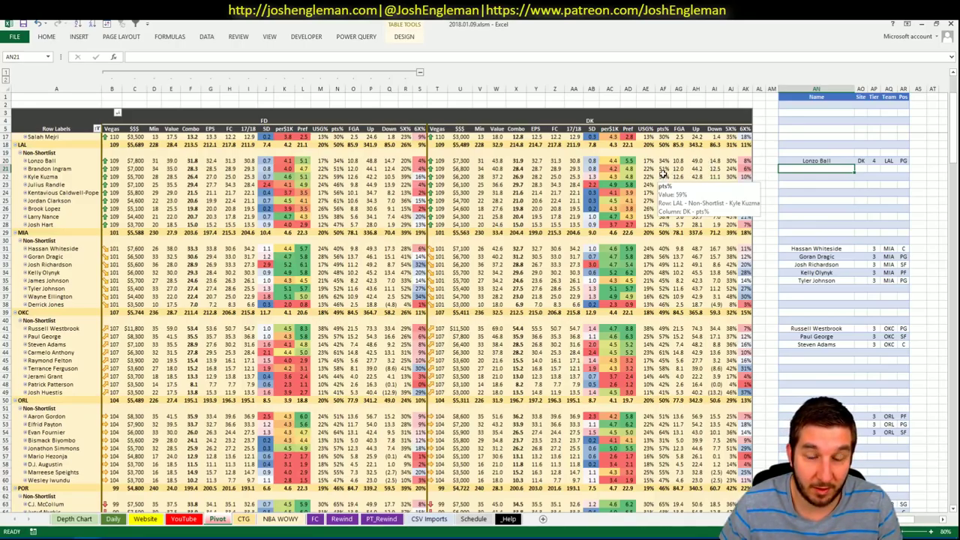
text(Kyle Lowry)
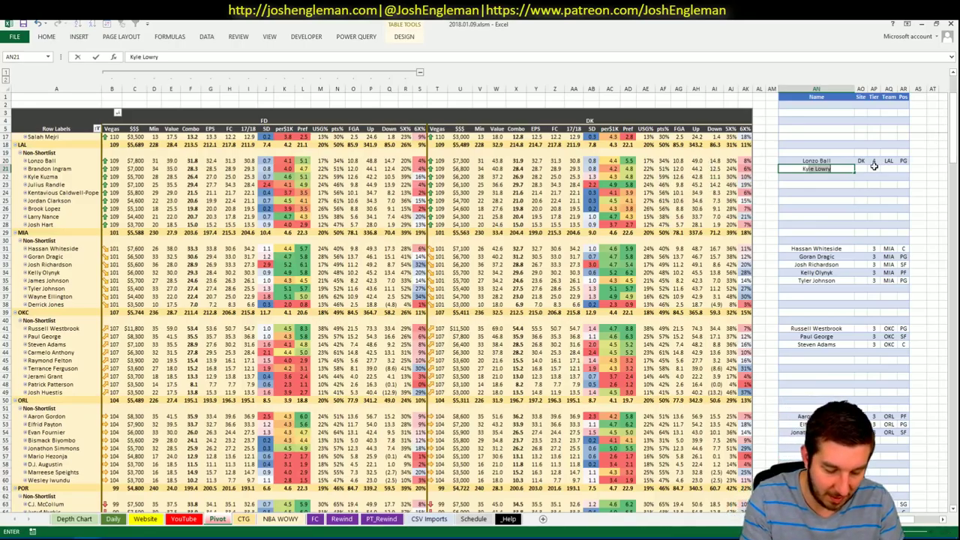
key(BackSpace)
key(BackSpace)
key(BackSpace)
key(BackSpace)
key(BackSpace)
text(Kuzma)
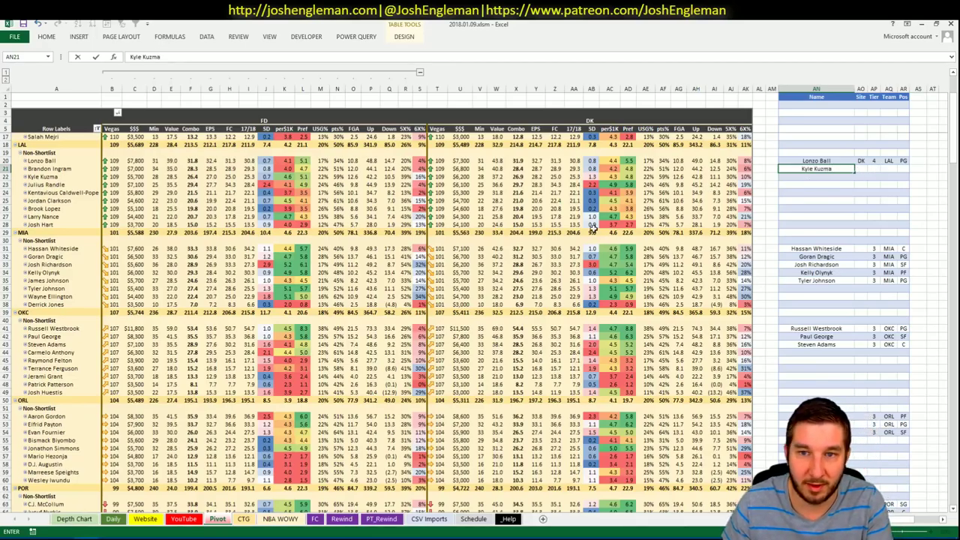
key(Return)
Step: Check the Lakers' recent game log on the YouTube sheet and set Kyle Kuzma's tier to 3 in the Pivot shortlist
click(184, 519)
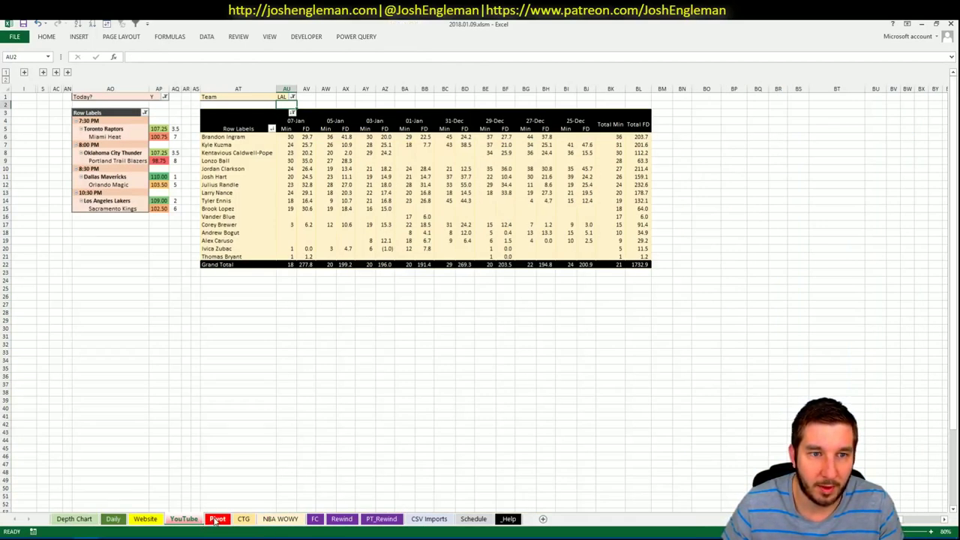
click(217, 519)
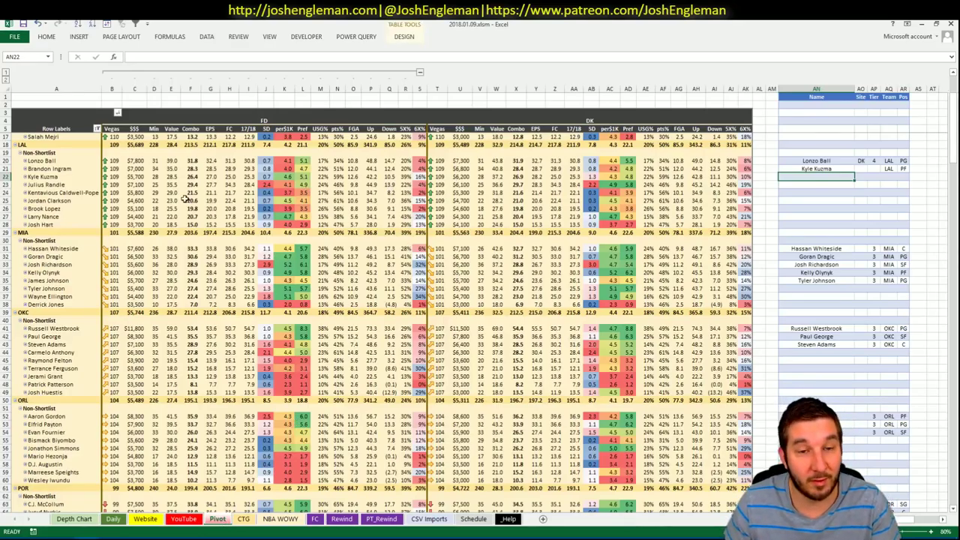
click(860, 167)
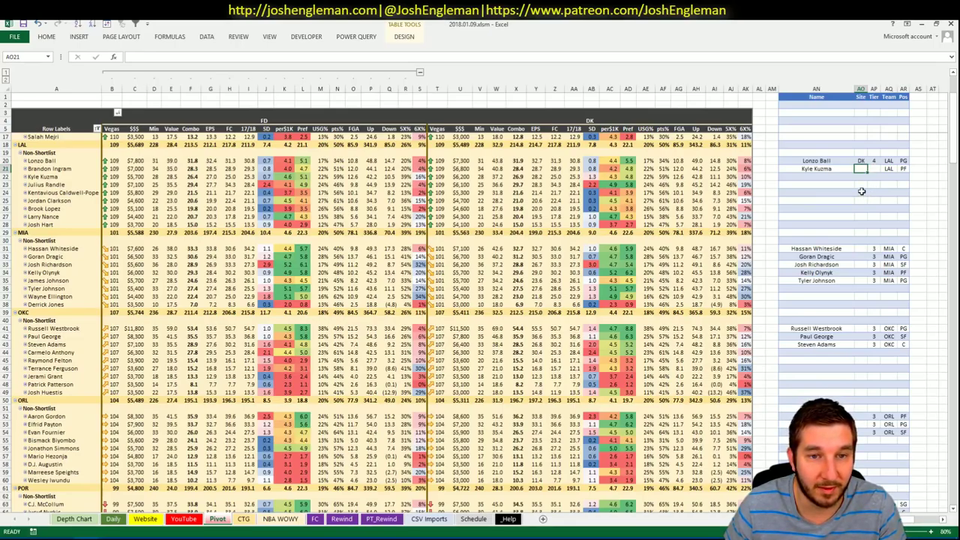
text(3)
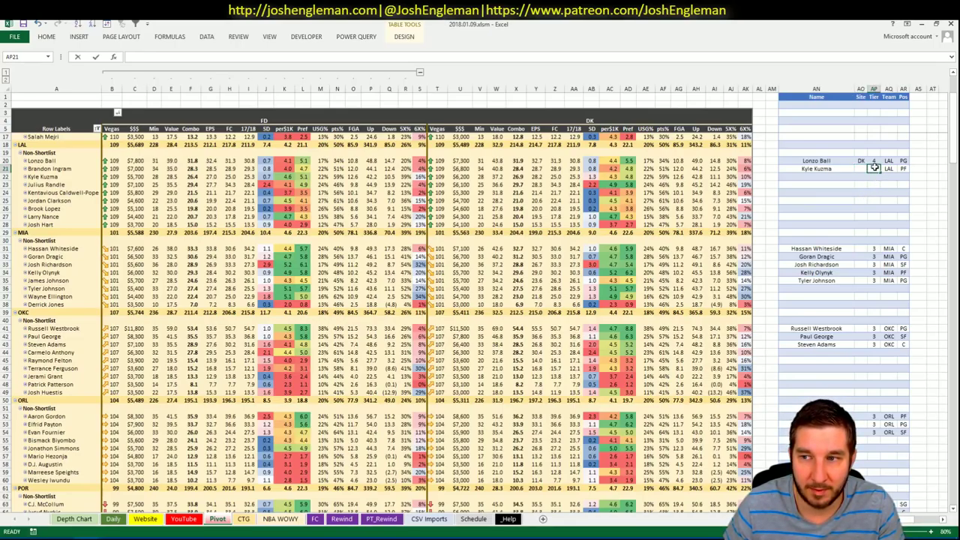
click(849, 210)
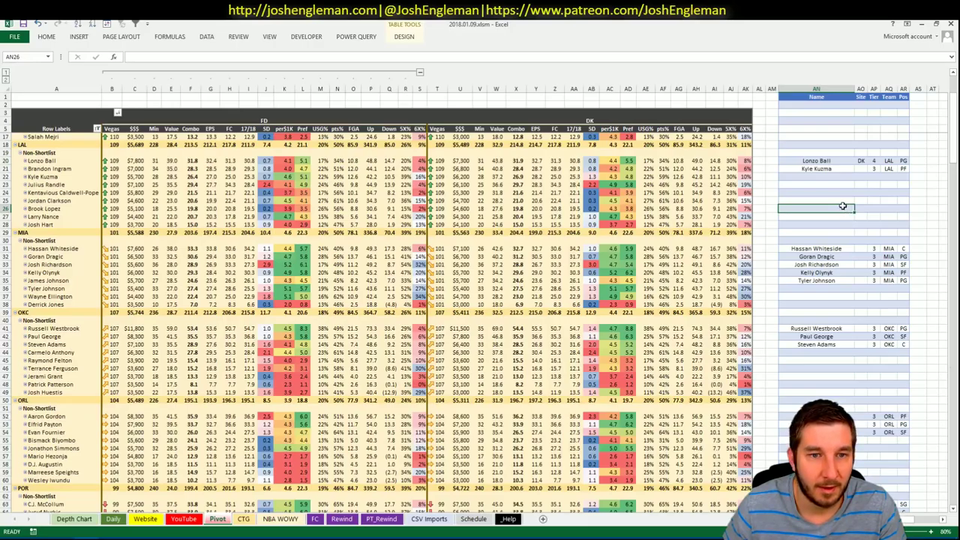
Step: Add Julius Randle to the shortlist directly below Kyle Kuzma
click(825, 176)
text(Juli)
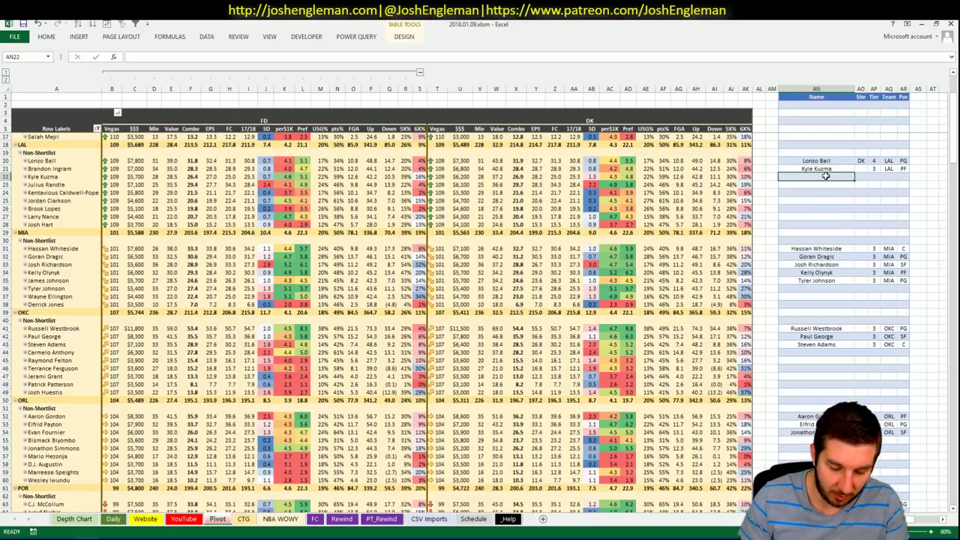
text(s Randle)
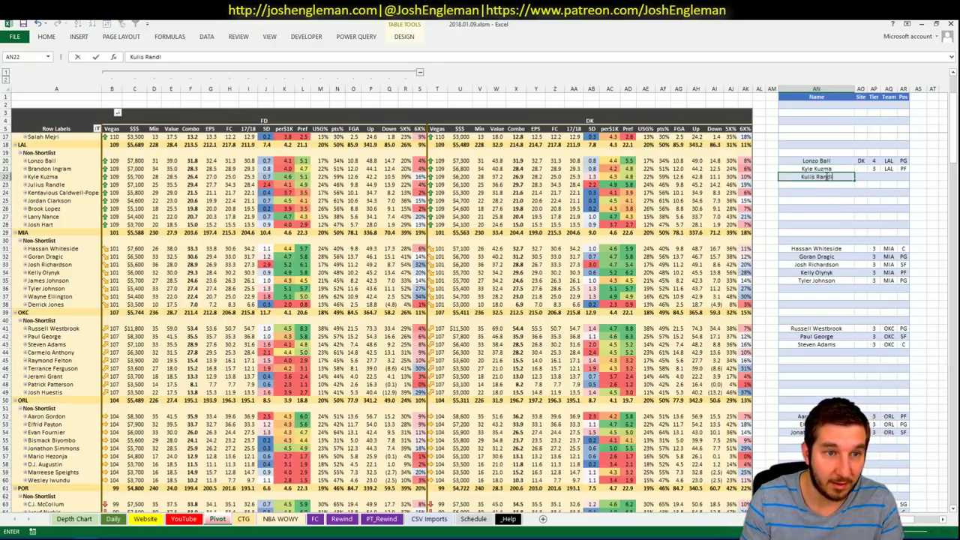
key(BackSpace)
key(BackSpace)
key(BackSpace)
key(BackSpace)
key(BackSpace)
key(BackSpace)
key(BackSpace)
key(BackSpace)
key(BackSpace)
key(BackSpace)
key(BackSpace)
key(BackSpace)
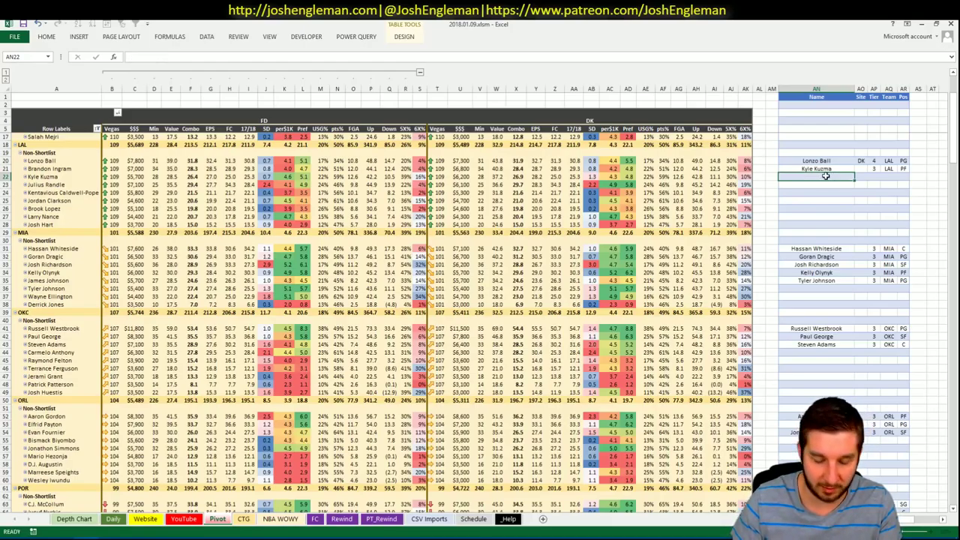
text(Julius)
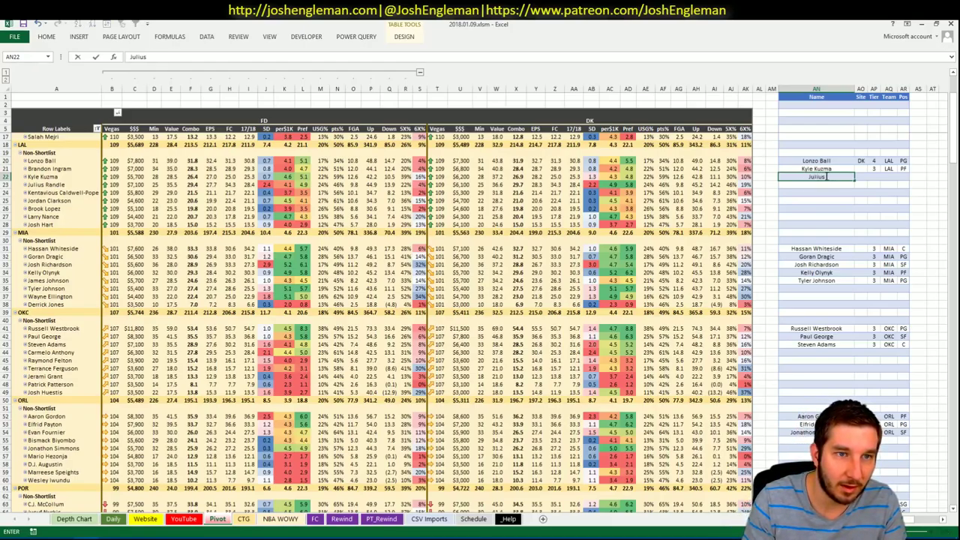
text( Randle)
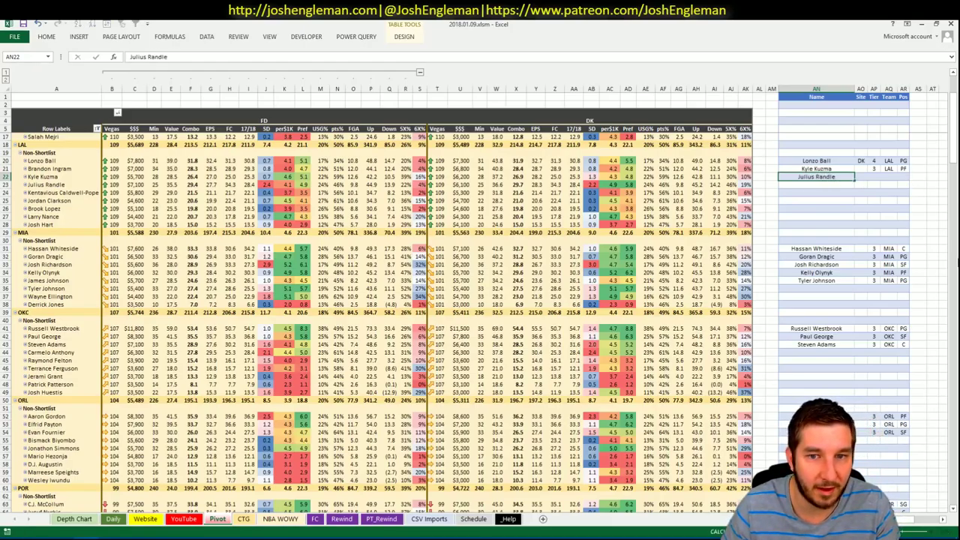
Step: Set Julius Randle's shortlist site to DK and his tier to 2
key(Tab)
text(DK)
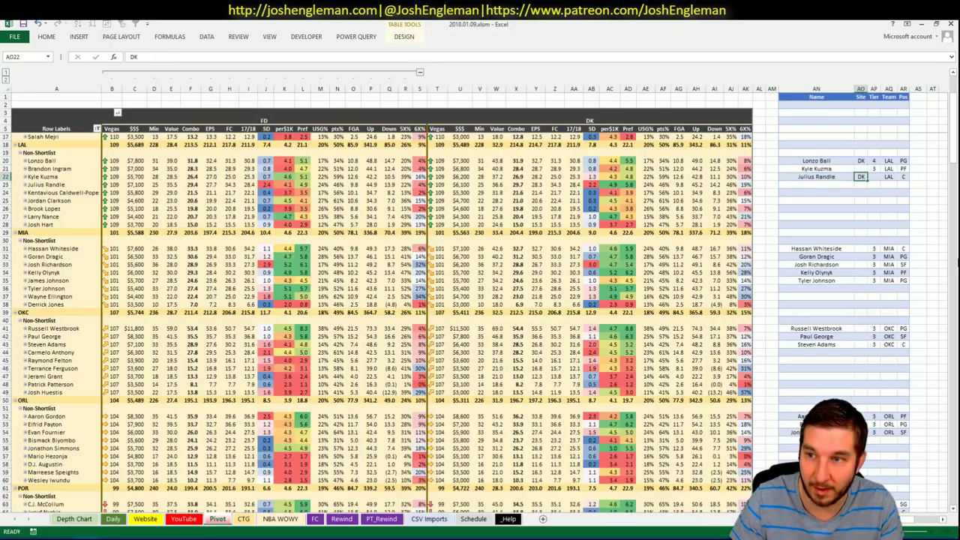
key(Tab)
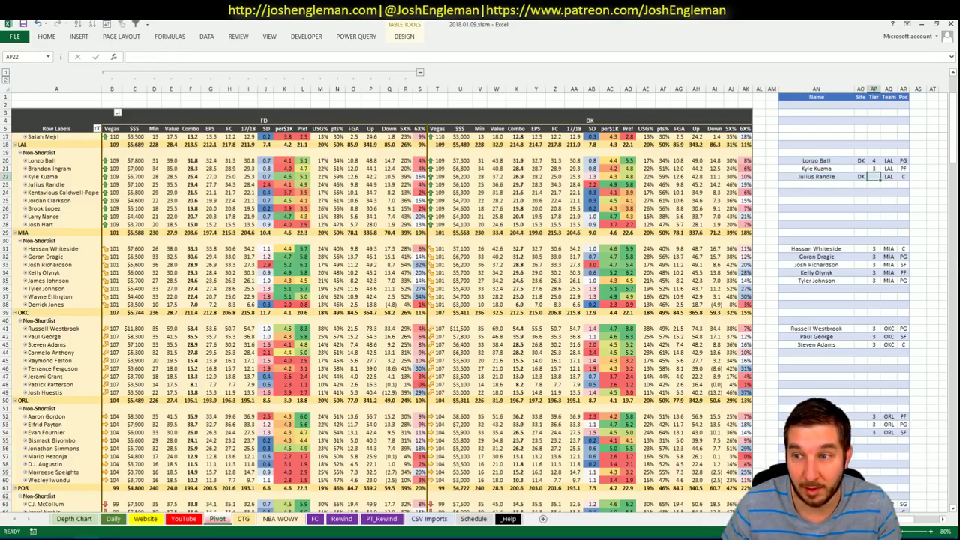
text(2)
key(Return)
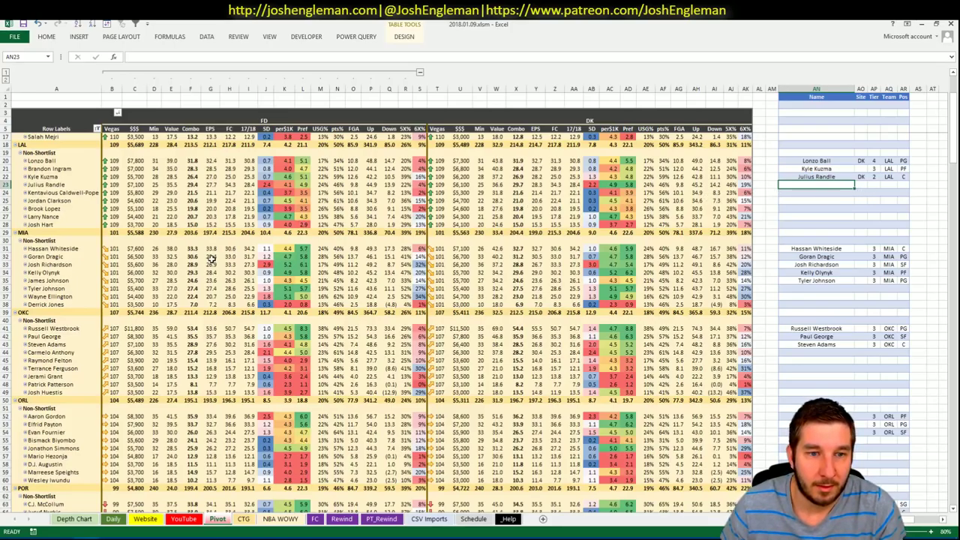
Step: Check the Lakers' game log on the YouTube sheet and add Larry Nance with tier 3 below Julius Randle in the Pivot shortlist
click(189, 518)
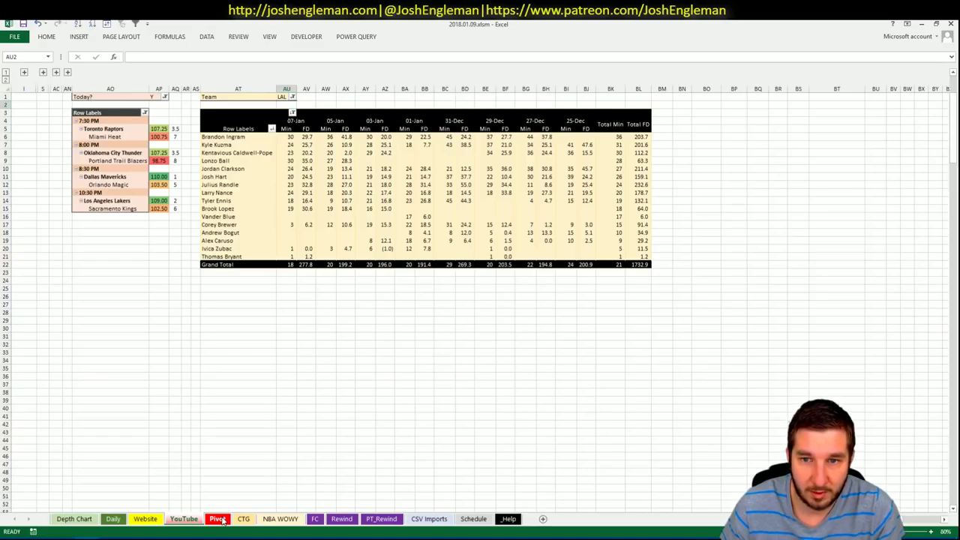
click(219, 519)
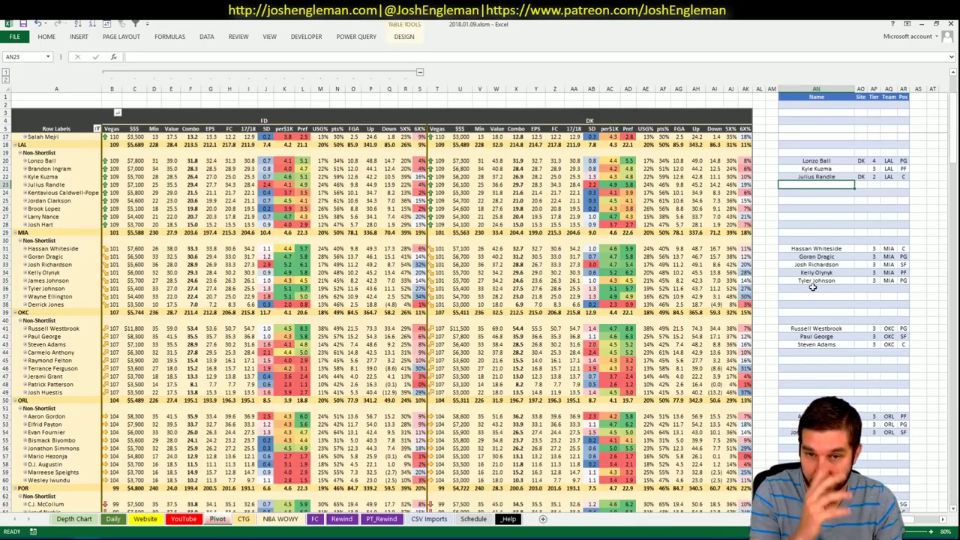
text(Larry nanc)
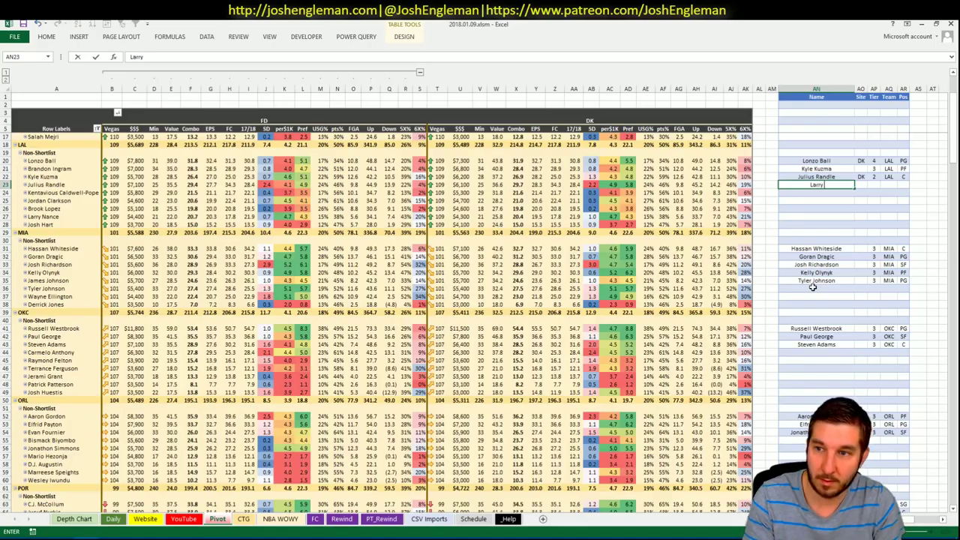
key(BackSpace)
key(BackSpace)
key(BackSpace)
key(BackSpace)
key(BackSpace)
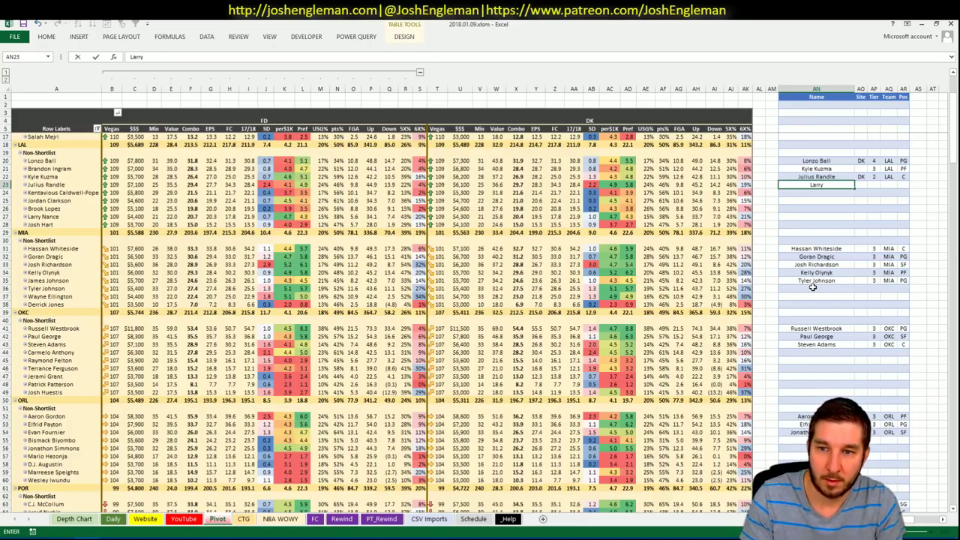
text(Nance)
key(Tab)
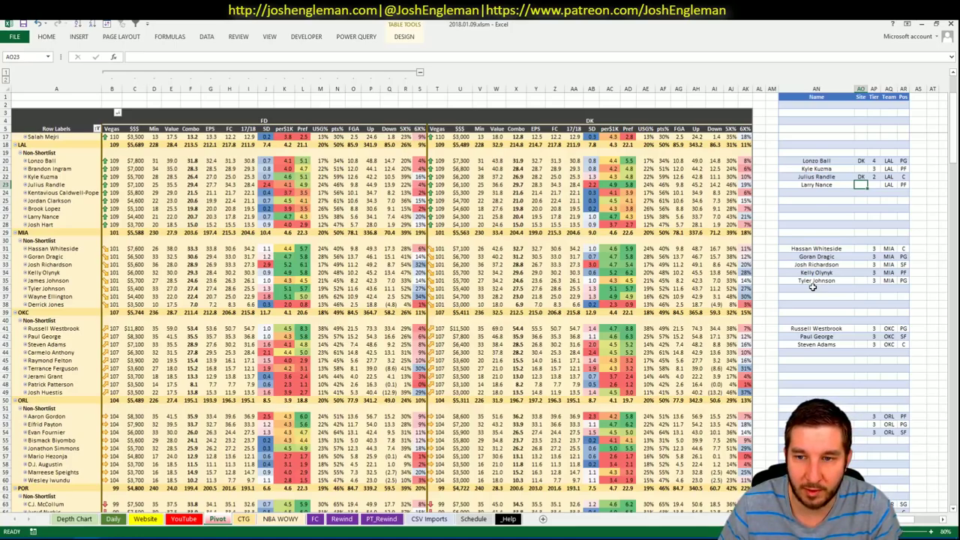
key(Tab)
key(Return)
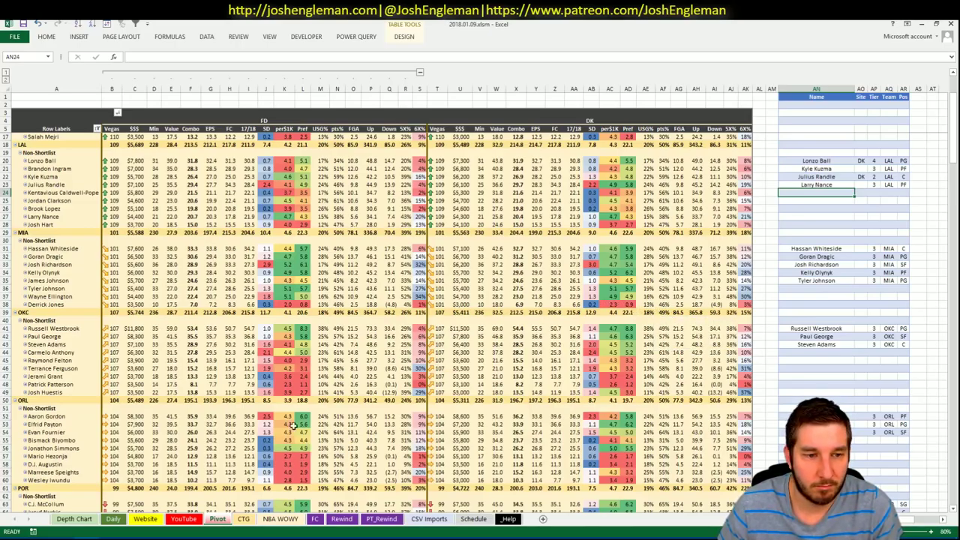
Step: Set the CTG sheet's opponent to LAL for the Kings' matchup
click(243, 518)
click(109, 131)
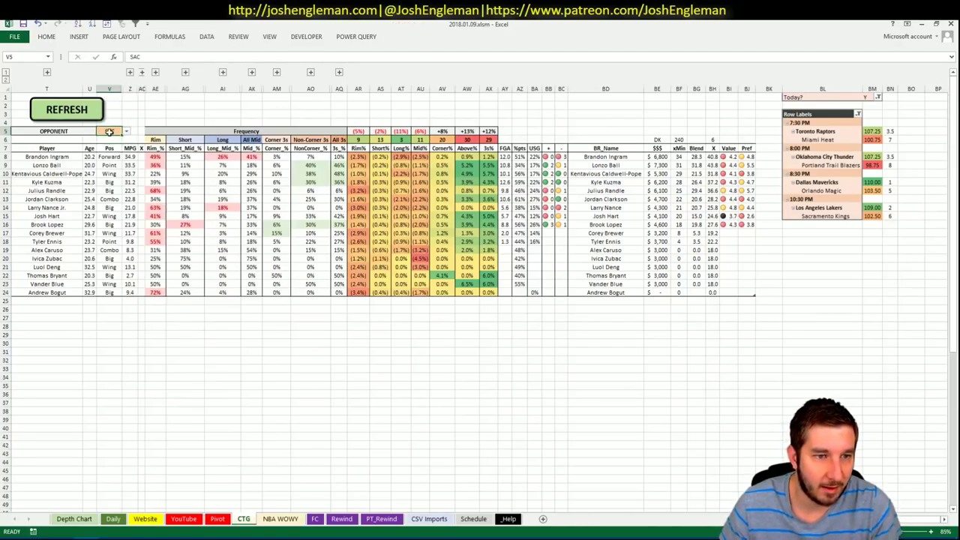
text(LAL)
key(Return)
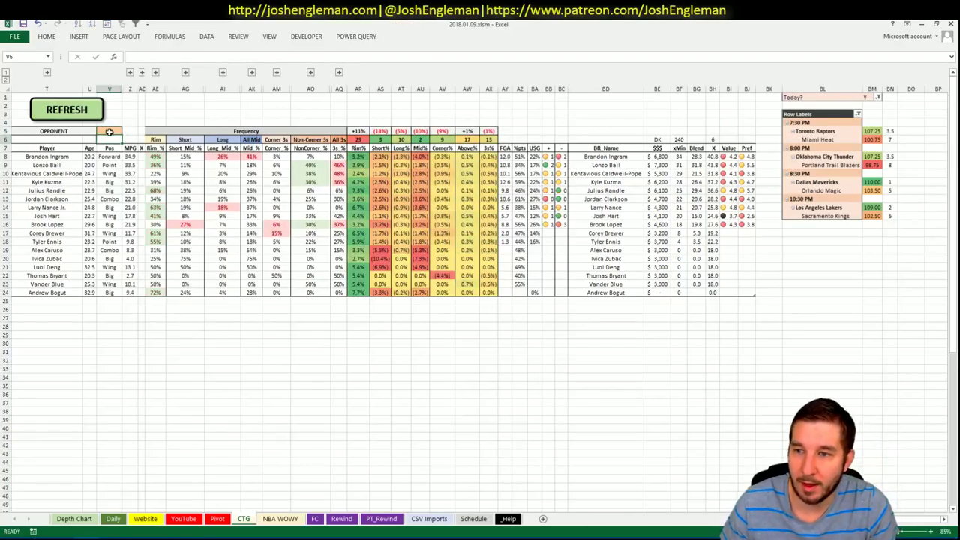
Step: Switch to Cleaning the Glass in the browser and open the Sacramento Kings team page through the player/team search
key(alt+Tab)
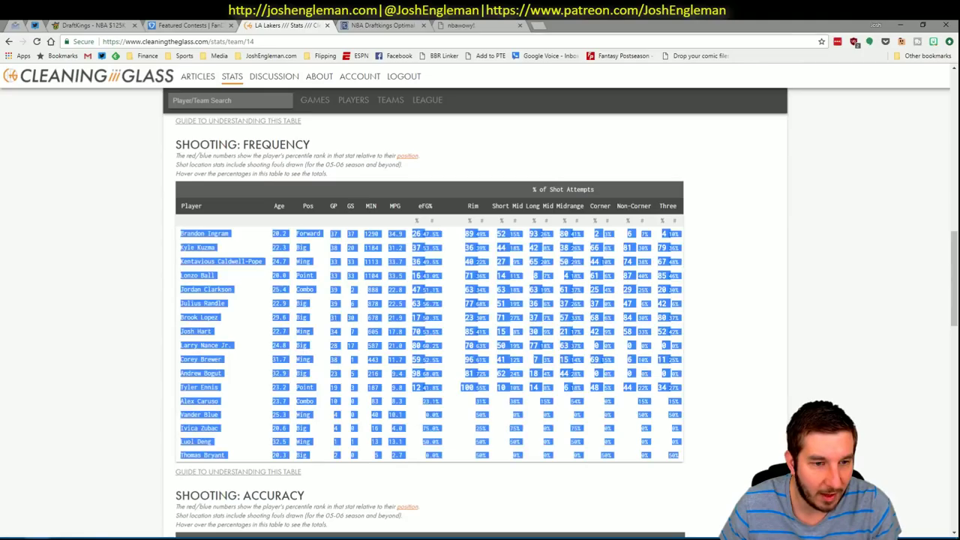
click(223, 103)
key(alt+Tab)
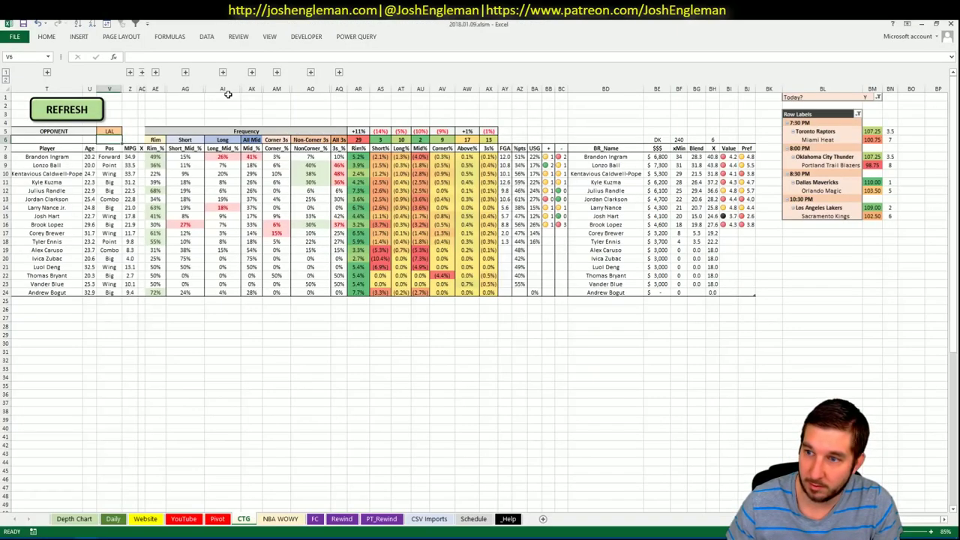
key(alt+Tab)
text(Sacramento Kings)
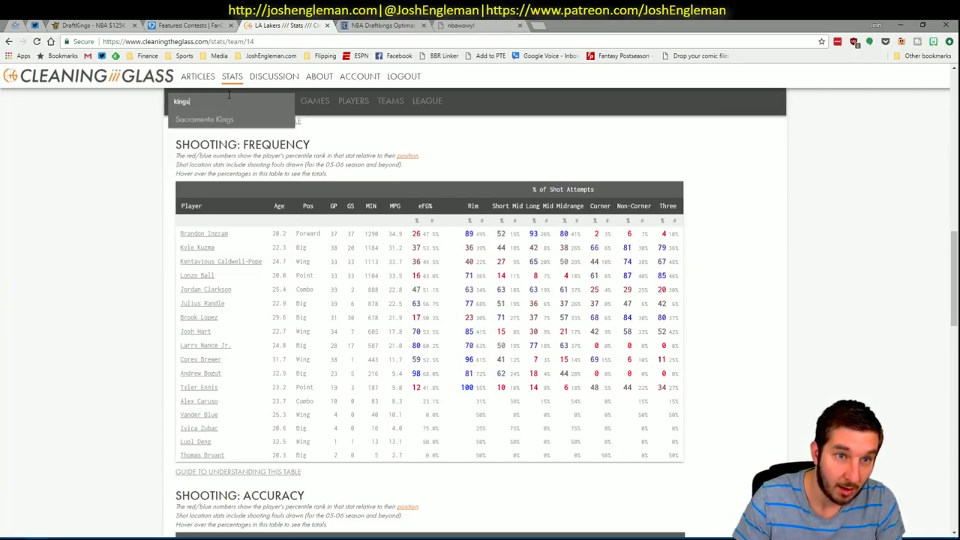
key(Return)
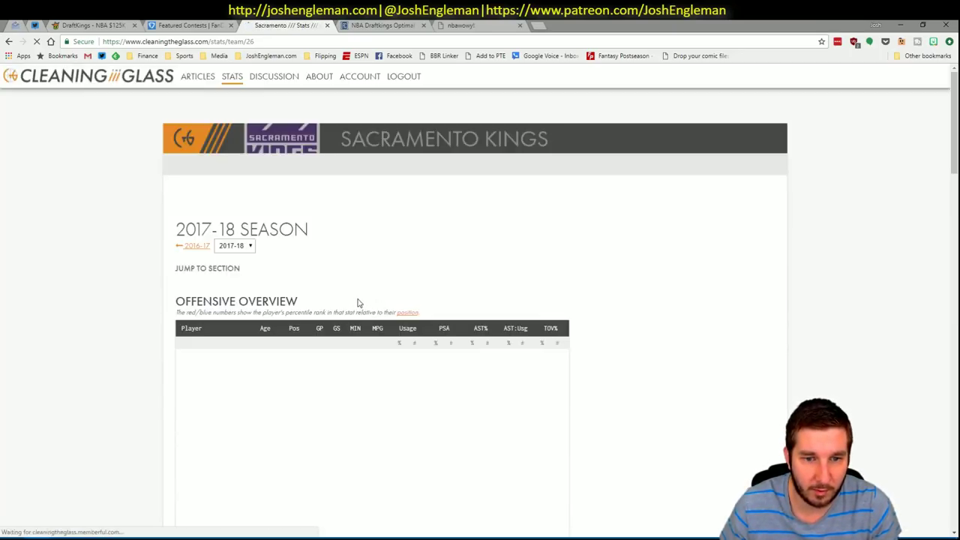
Step: Copy all player rows of the Kings' Shooting: Frequency table and refresh the CTG sheet in Excel with them
click(314, 279)
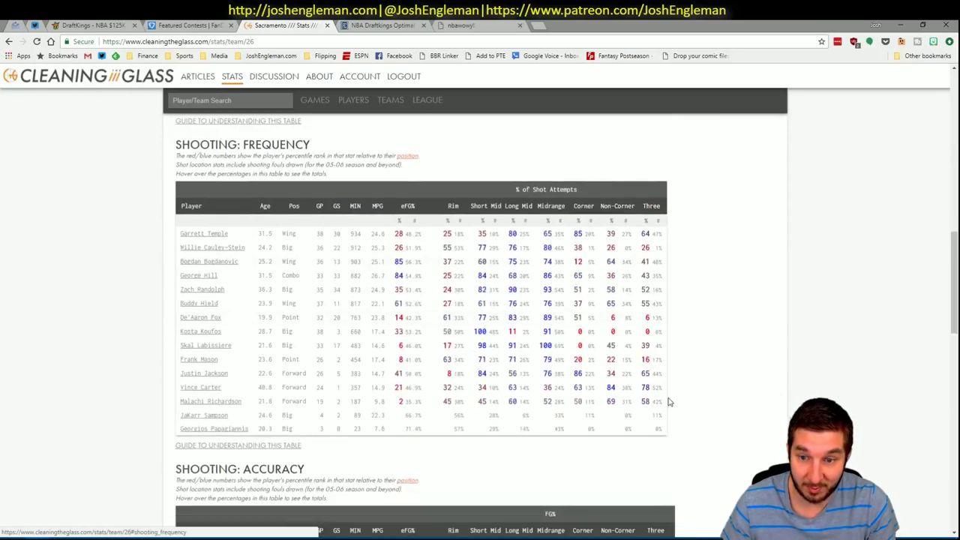
drag(670, 433, 185, 233)
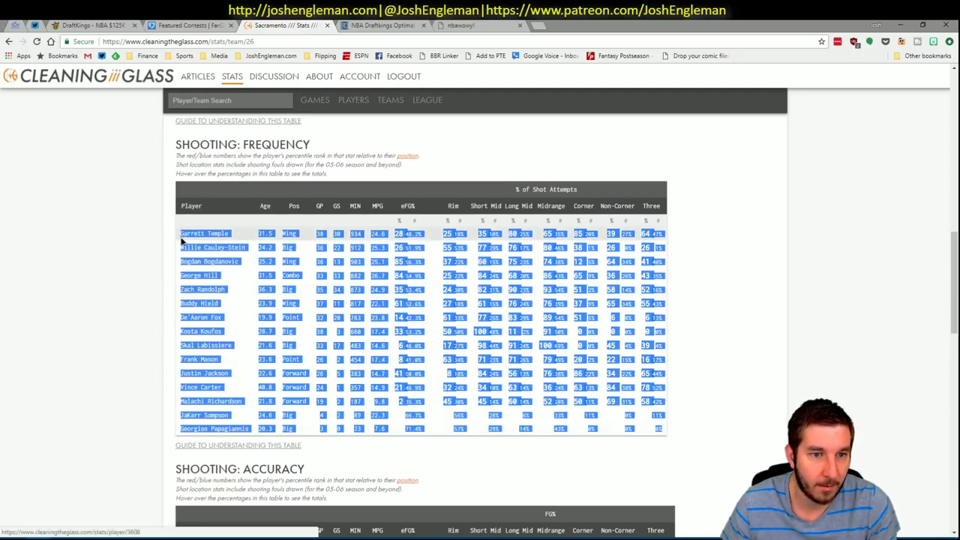
click(225, 533)
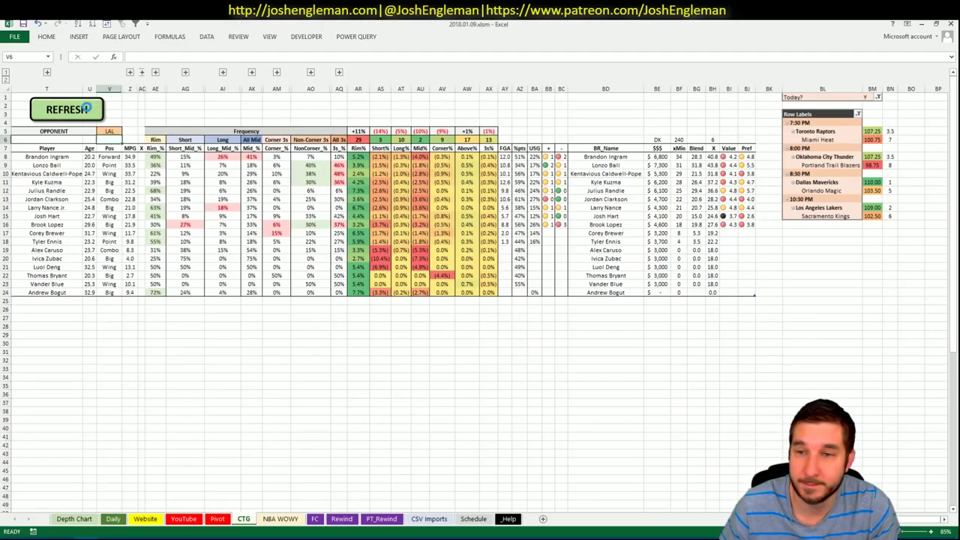
click(86, 109)
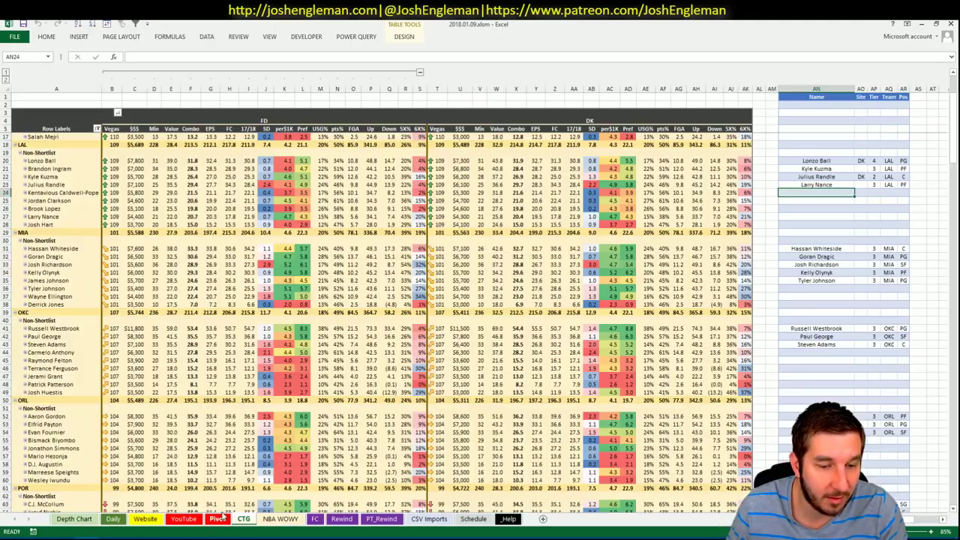
Step: On the Pivot sheet, enter Willie Cauley-Steiner with site DK in the shortlist beside the first Kings player row
click(222, 518)
scroll(231, 359, down, 18)
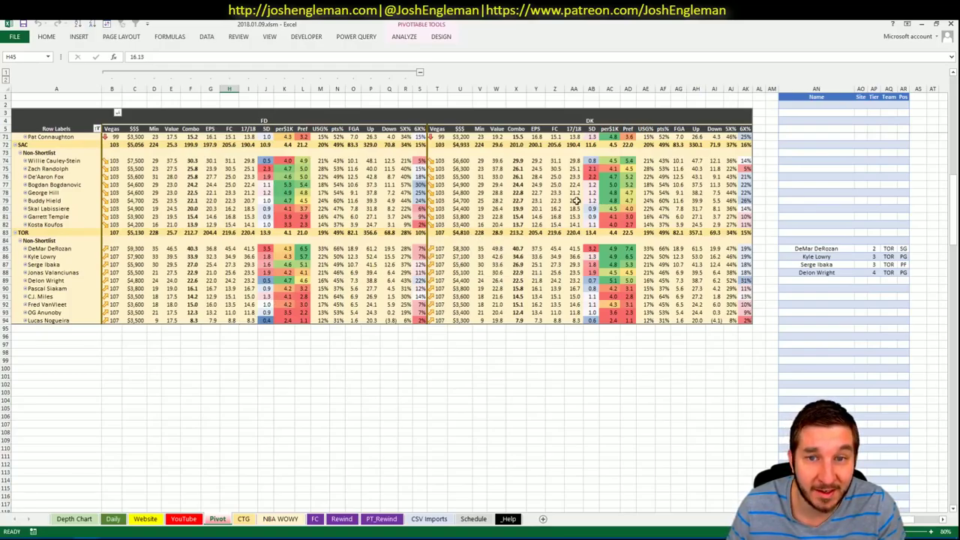
click(826, 161)
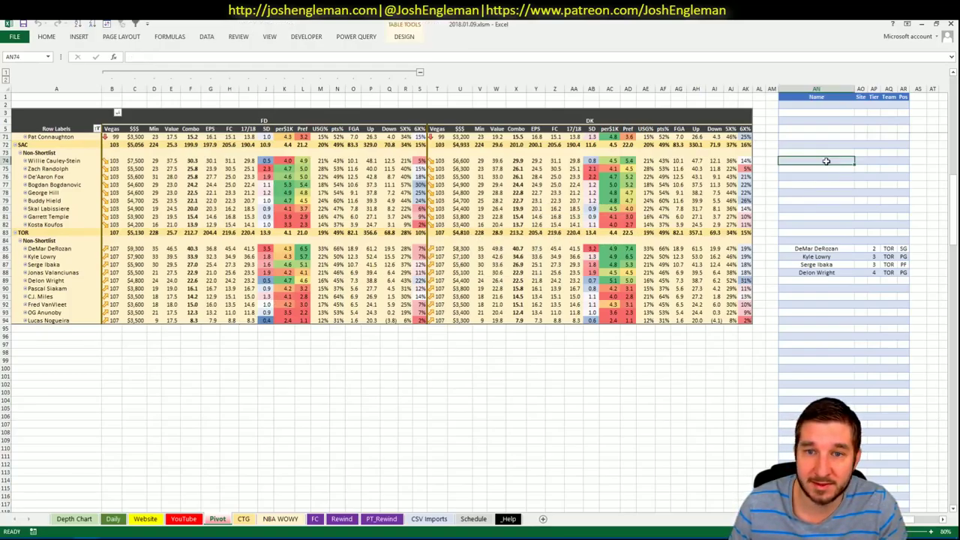
text(Wil)
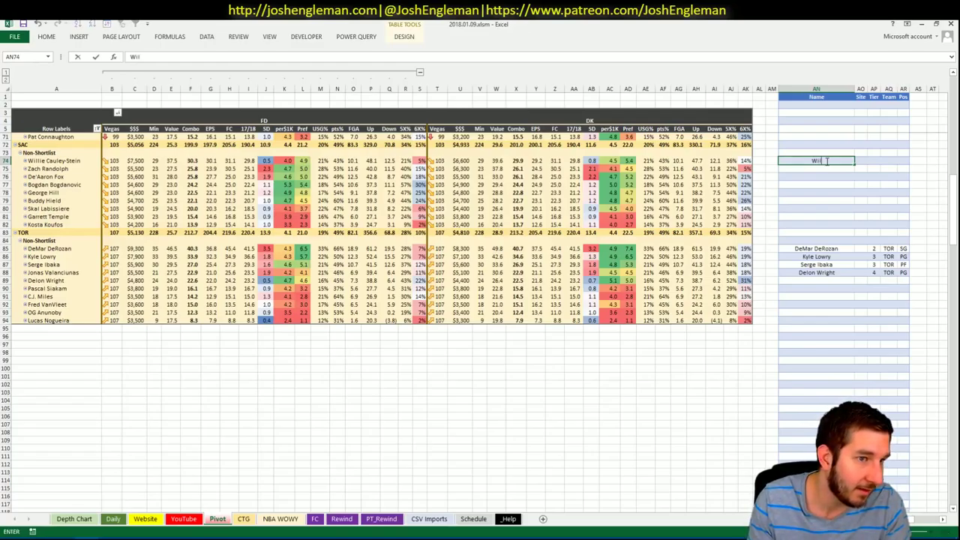
text(lie Cauley-S)
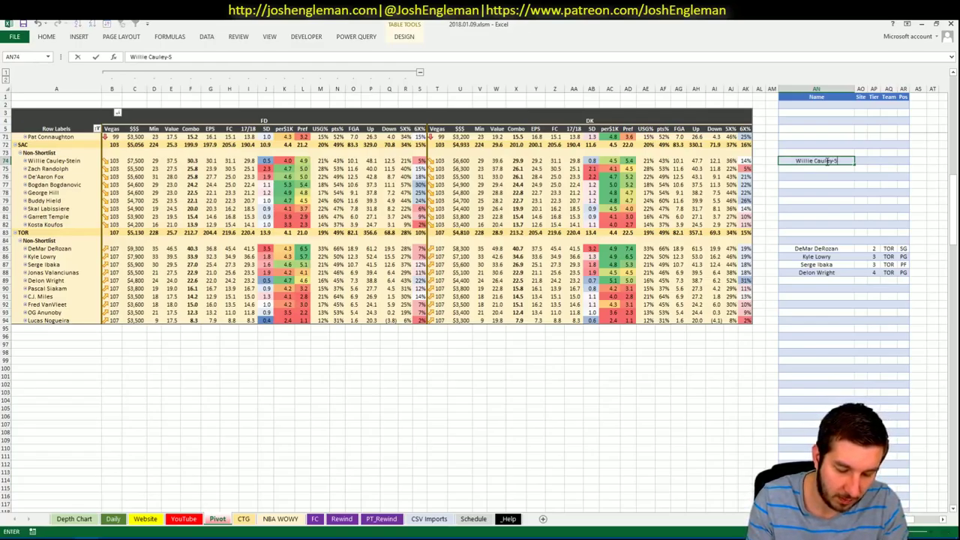
text(teiner)
key(Tab)
text(DK)
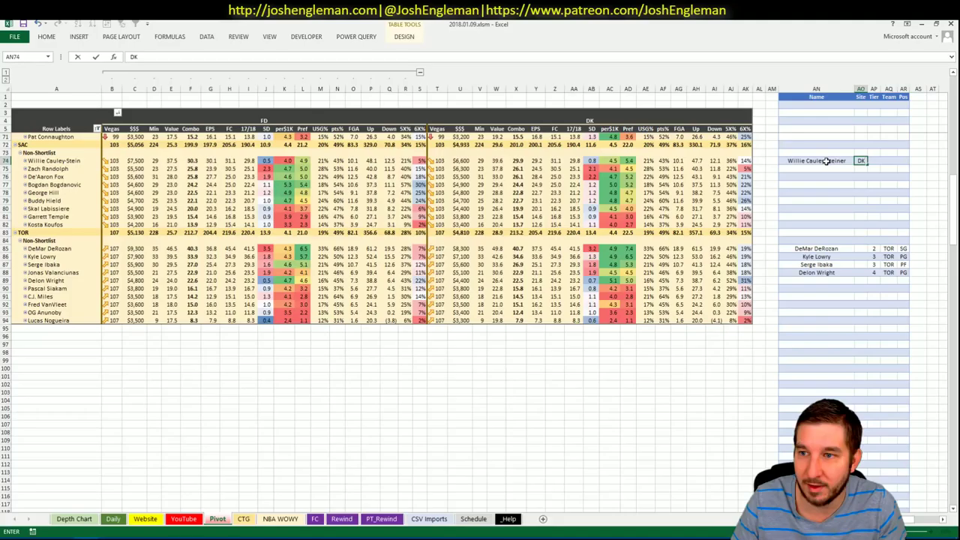
Step: Correct the shortlisted name to Willie Cauley-Stein and set his tier to 3
key(F2)
click(826, 161)
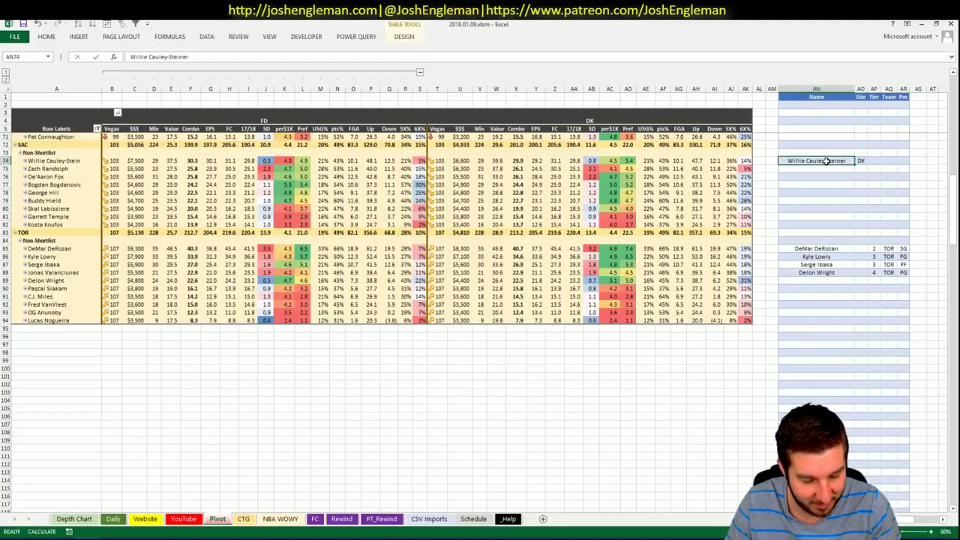
double_click(826, 161)
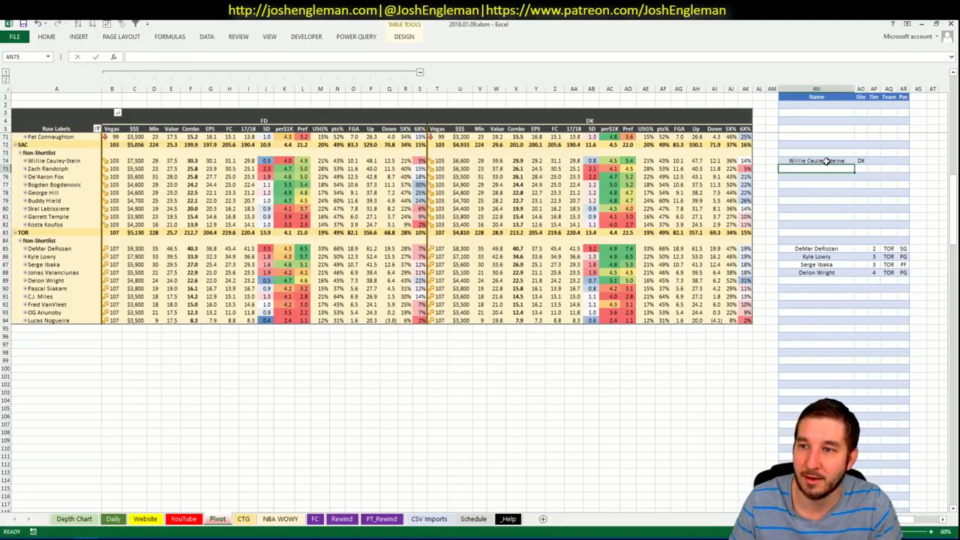
key(BackSpace)
key(BackSpace)
key(Tab)
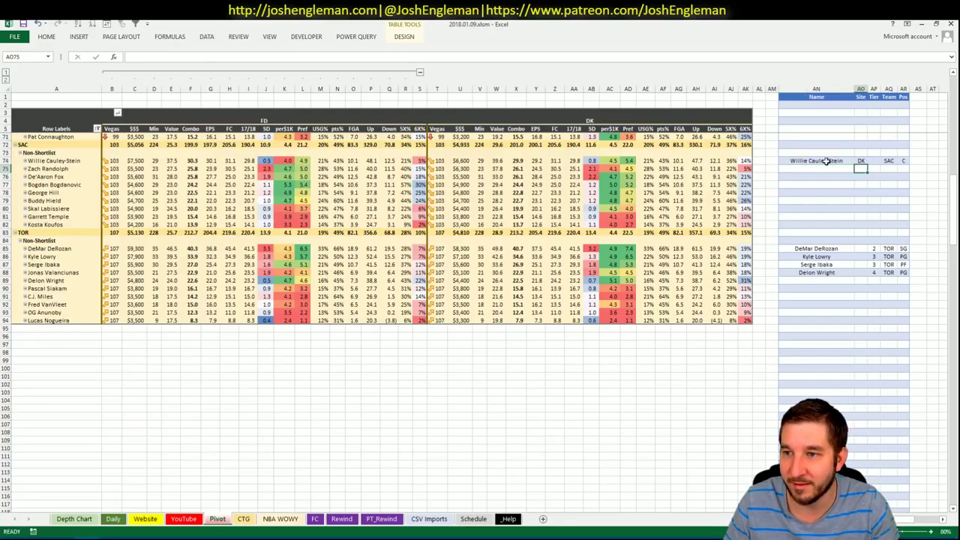
key(Tab)
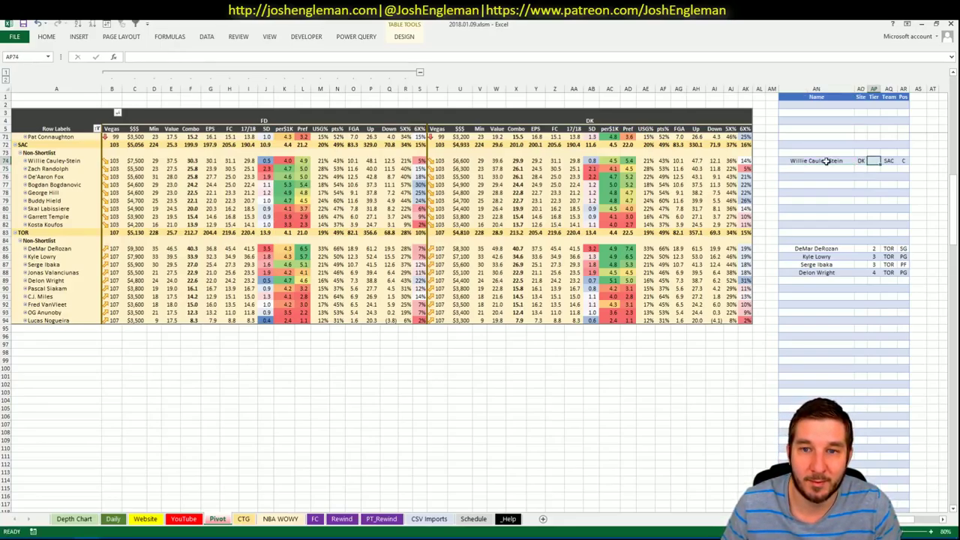
text(3)
key(Return)
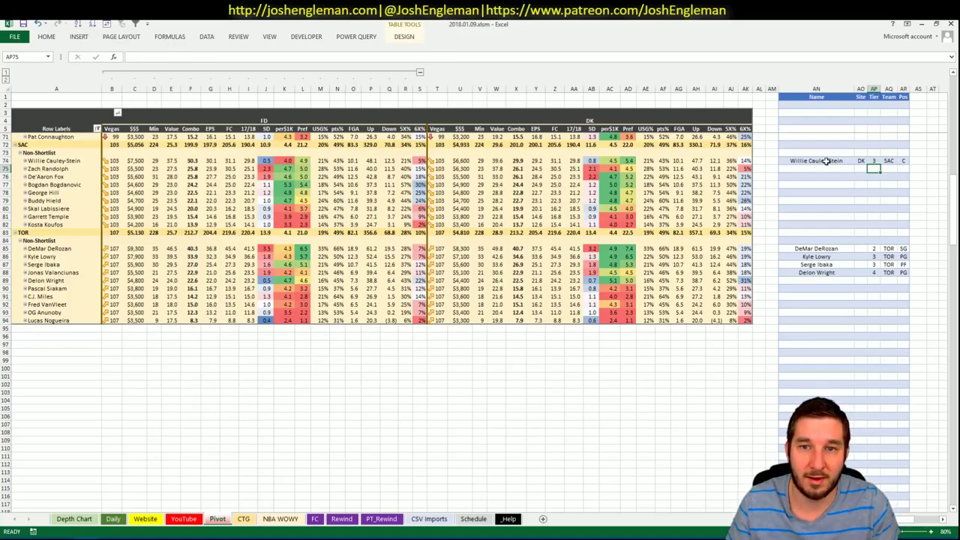
Step: Add Zach Randolph with site FD and tier 3 below Willie Cauley-Stein in the shortlist
key(Left)
key(Left)
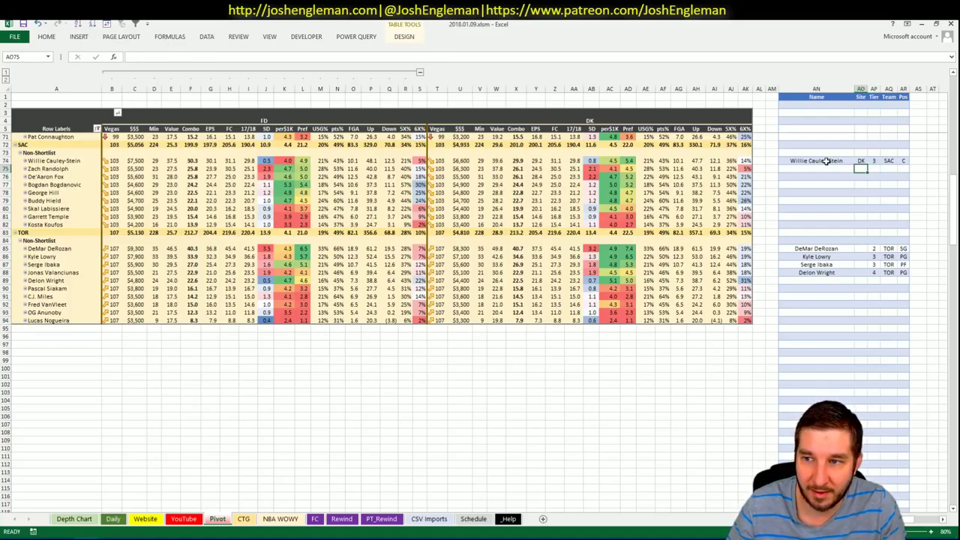
text(Zach Randolph)
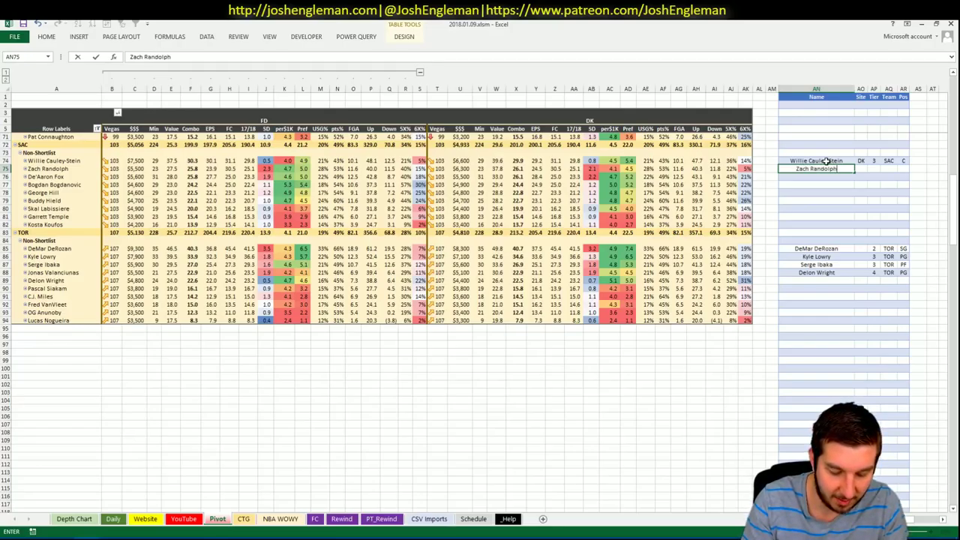
key(ctrl+Return)
key(Tab)
text(FD)
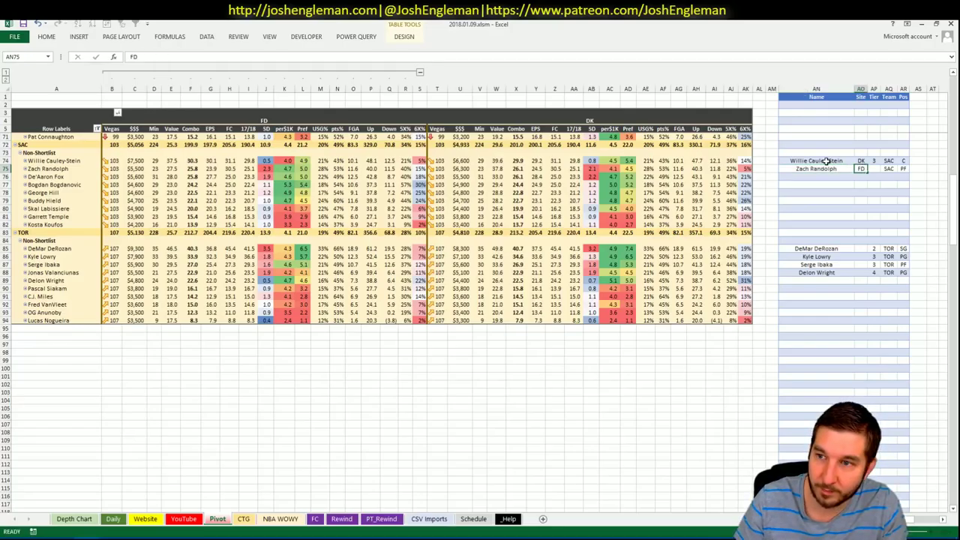
key(Tab)
key(Return)
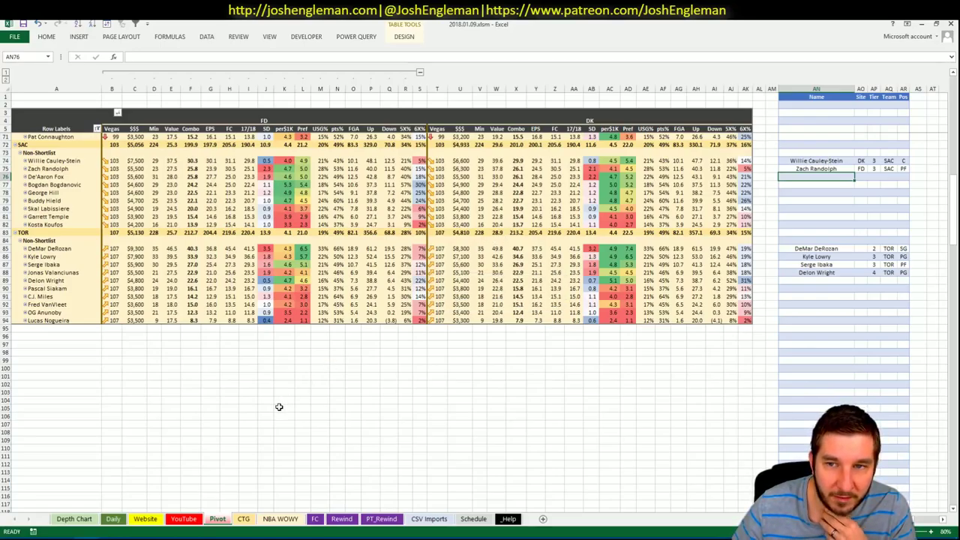
Step: Set the team filter on the YouTube sheet to SAC to review the Kings' recent game log
click(183, 519)
click(292, 98)
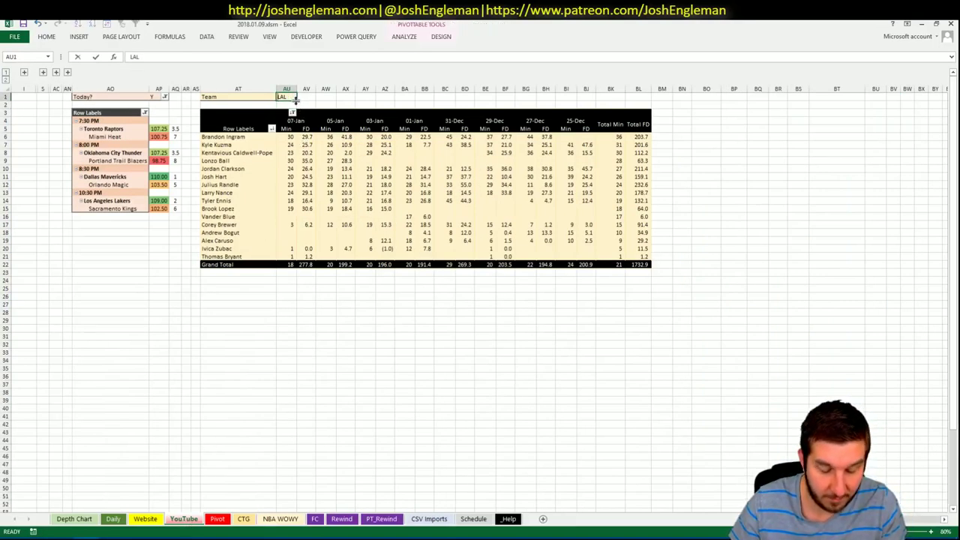
text(SAC)
key(Return)
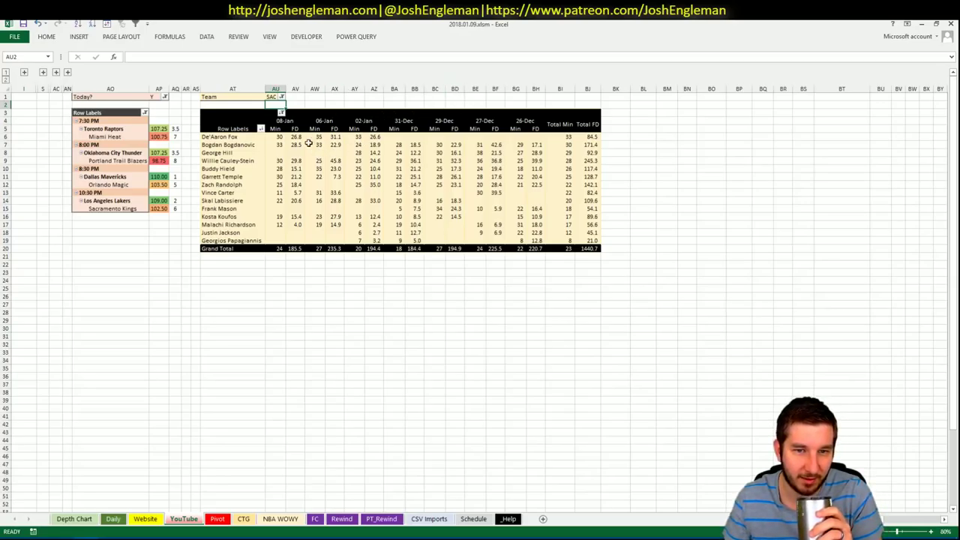
Step: Return to the Pivot sheet and add De'Aaron Fox with tier 4 below Zach Randolph in the shortlist
key(ctrl+Page_Down)
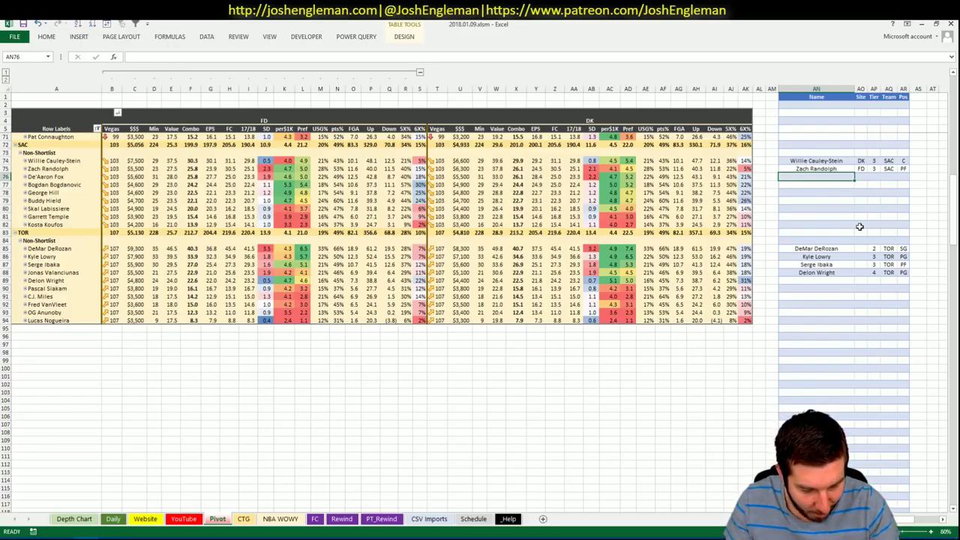
text(De'A)
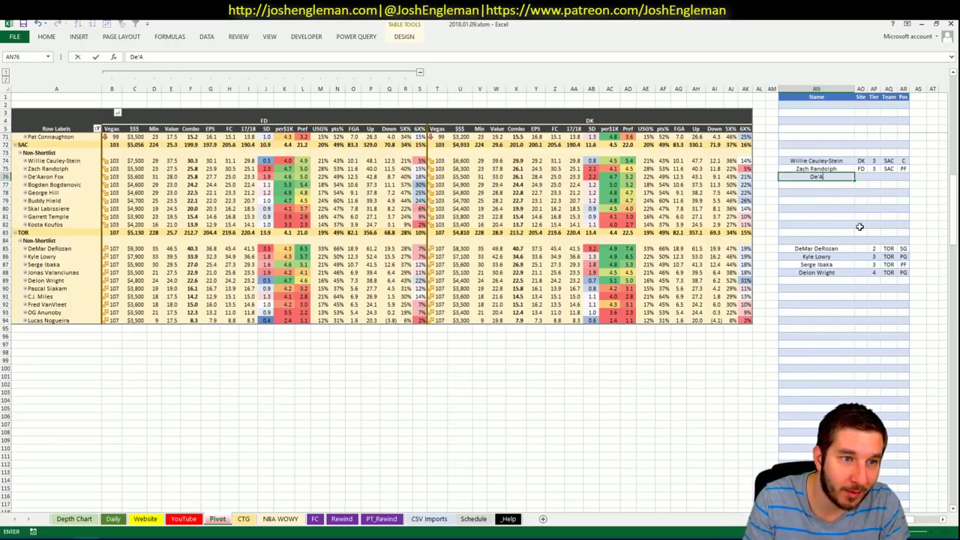
text(aron Fox)
key(Return)
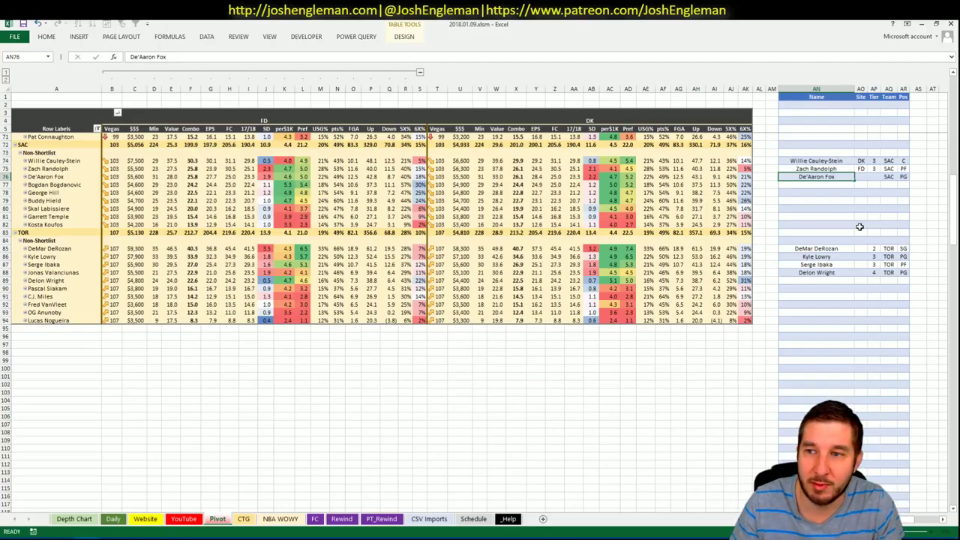
key(Right)
key(Right)
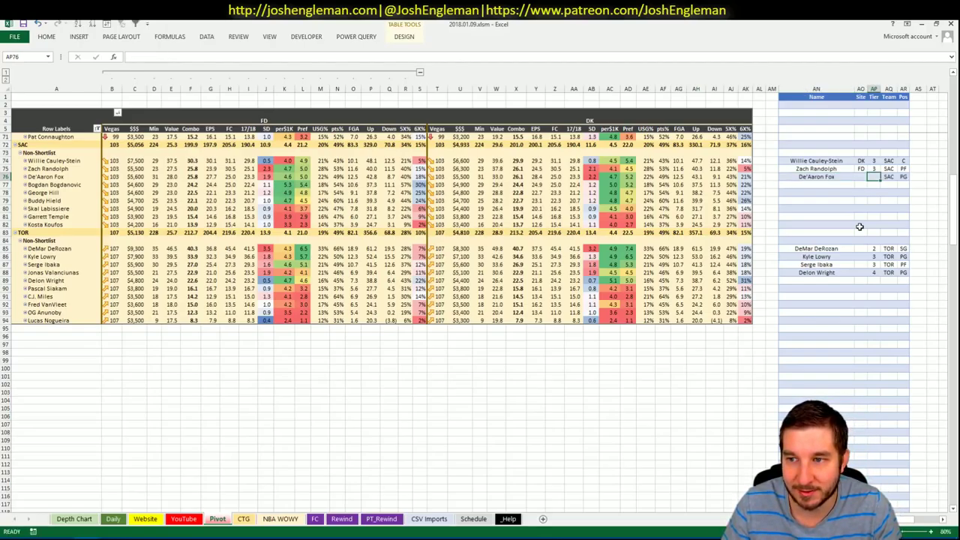
text(4)
key(Return)
Step: Change De'Aaron Fox's tier in the shortlist to 3
key(Left)
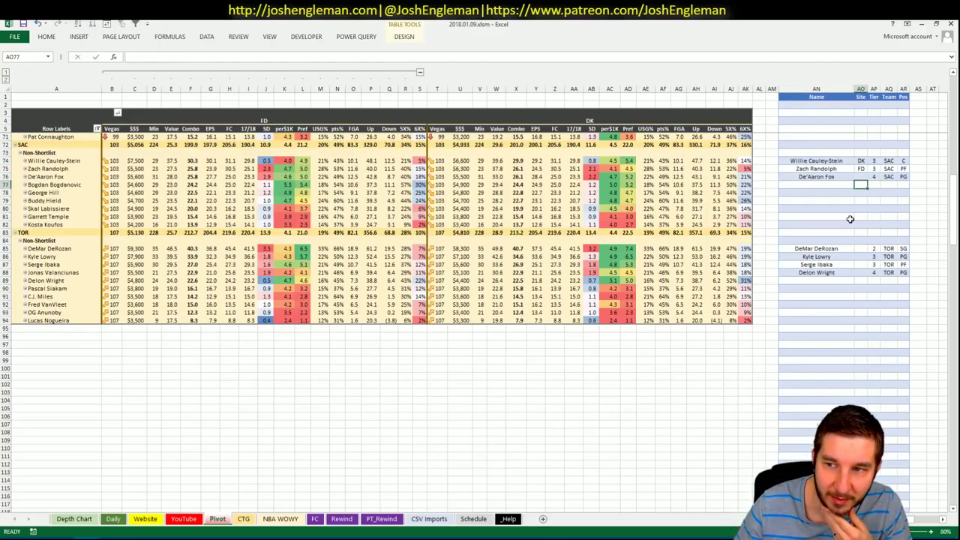
key(Up)
key(Right)
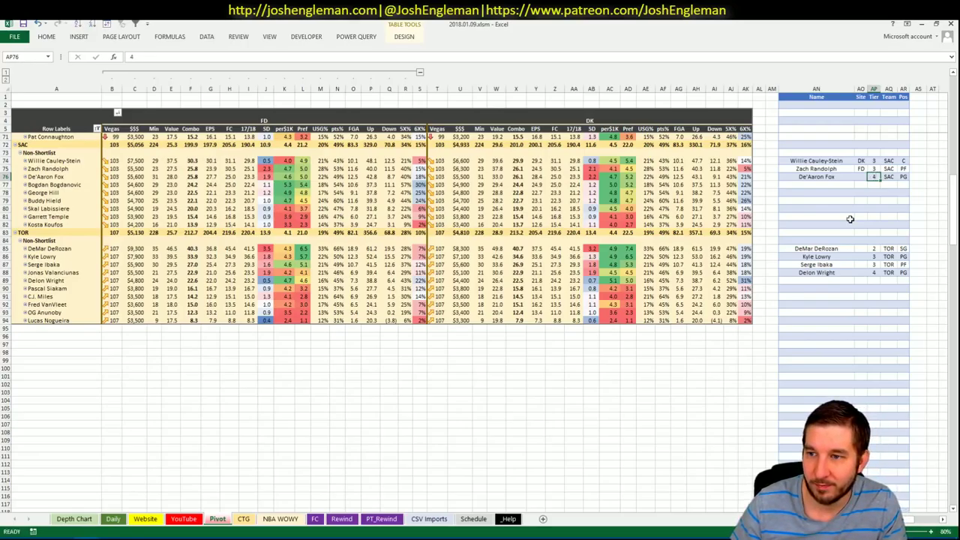
text(3)
key(Return)
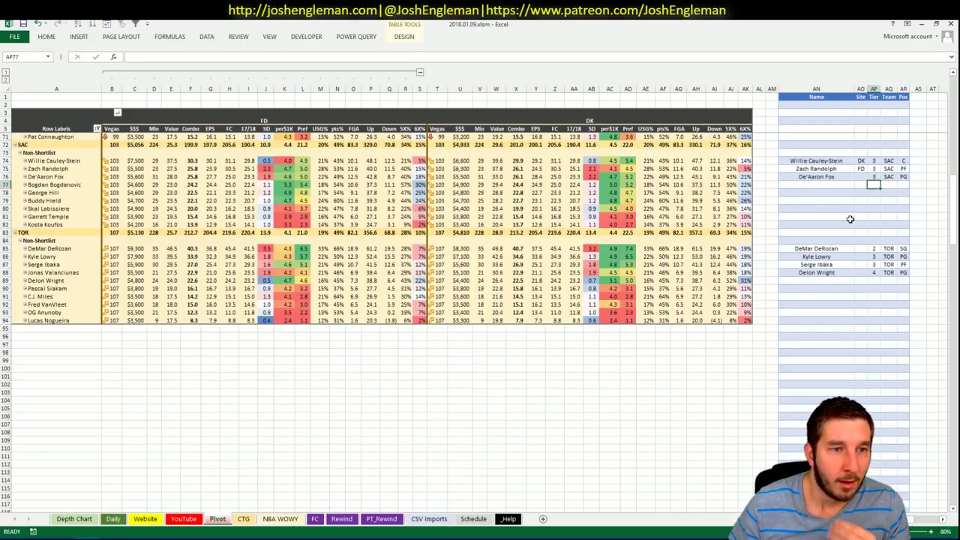
Step: Add Bogdan Bogdanovic to the shortlist in the row below De'Aaron Fox
key(Left)
key(Left)
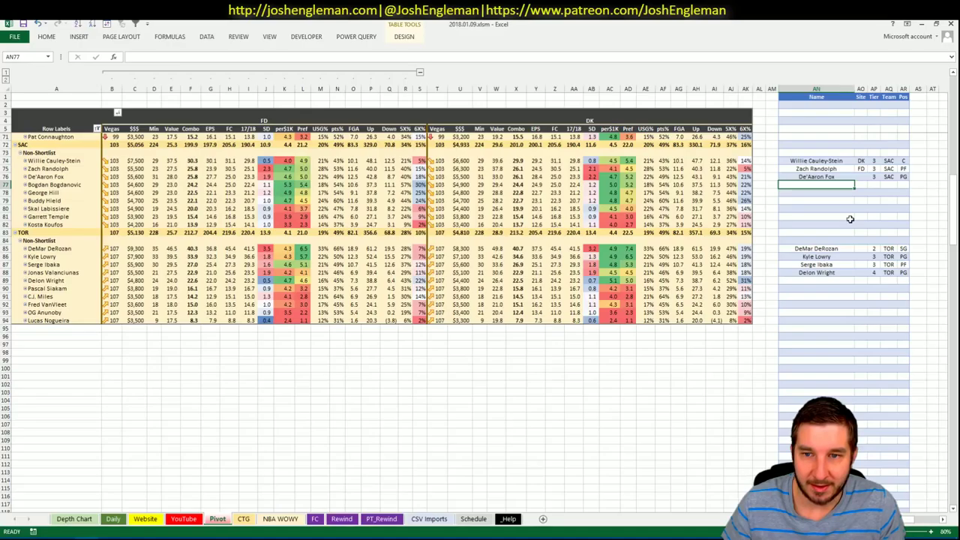
text(Bog)
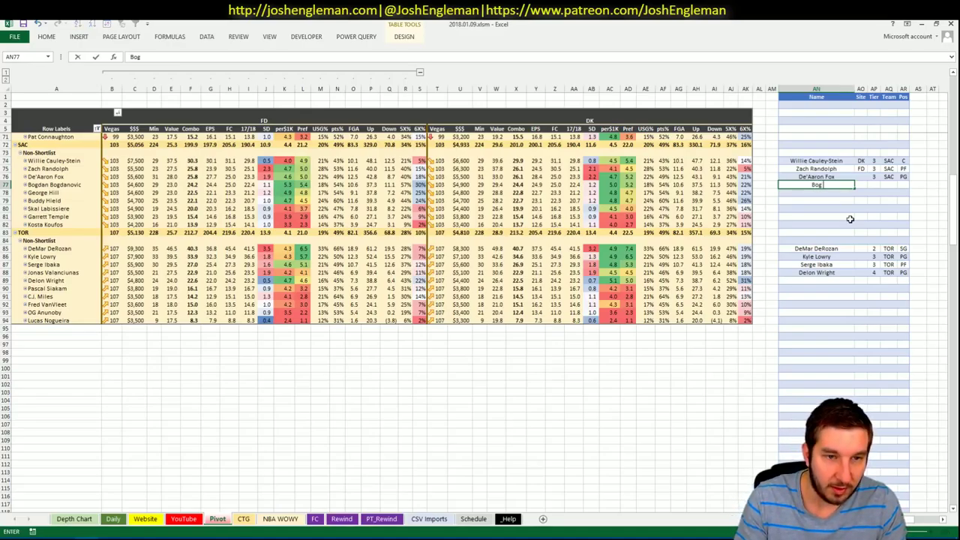
text(dan)
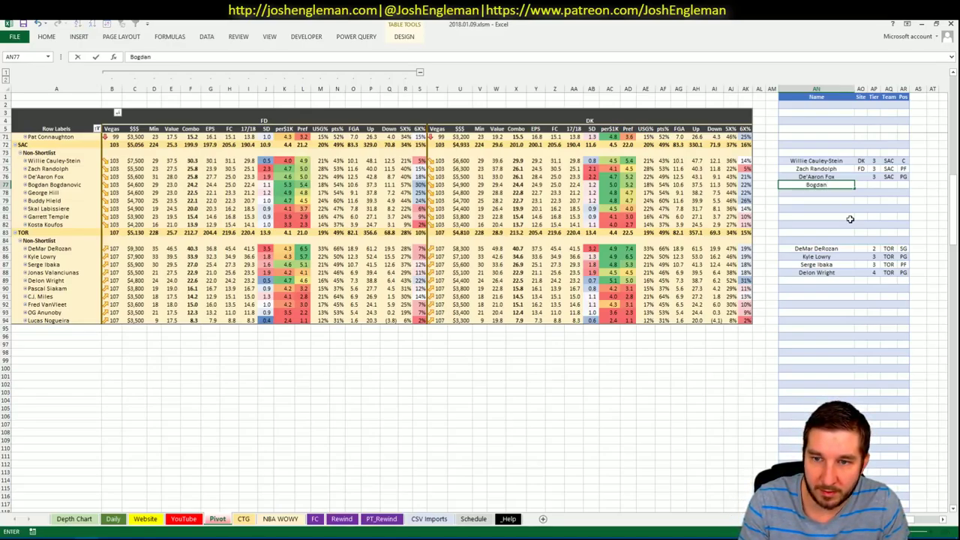
text( Bogdanovic)
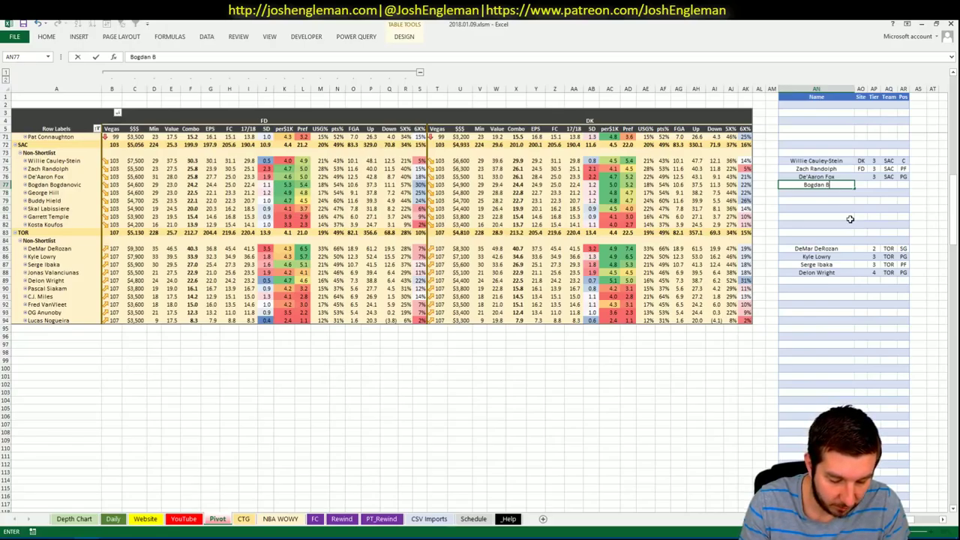
key(Tab)
key(Tab)
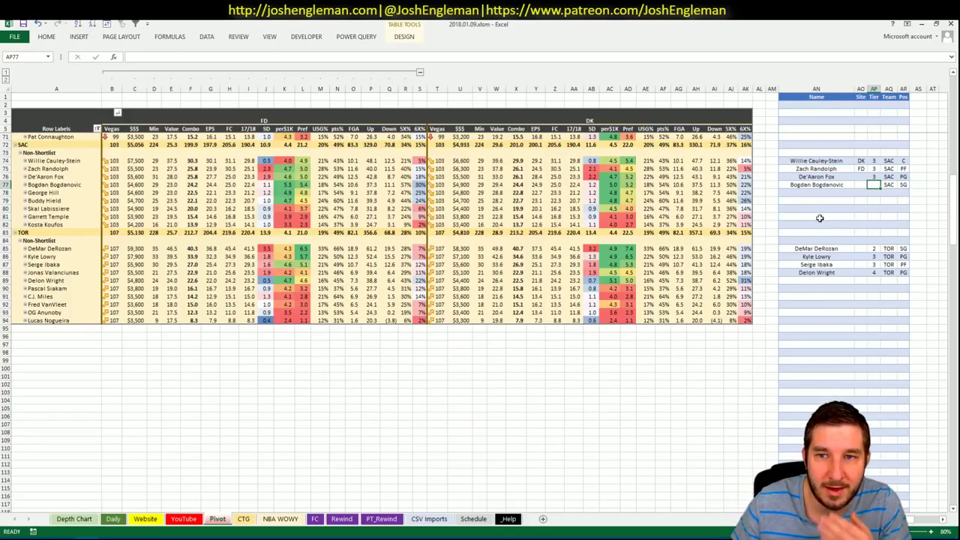
Step: Check the Kings' game log on the YouTube sheet and their CTG matchup, and set Bogdan Bogdanovic's tier to 2 in the Pivot shortlist
click(184, 519)
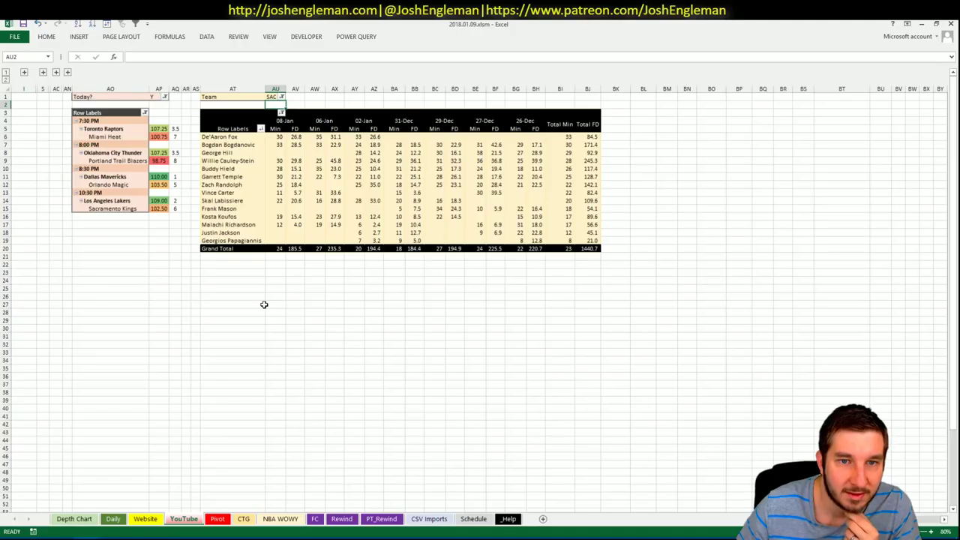
click(217, 523)
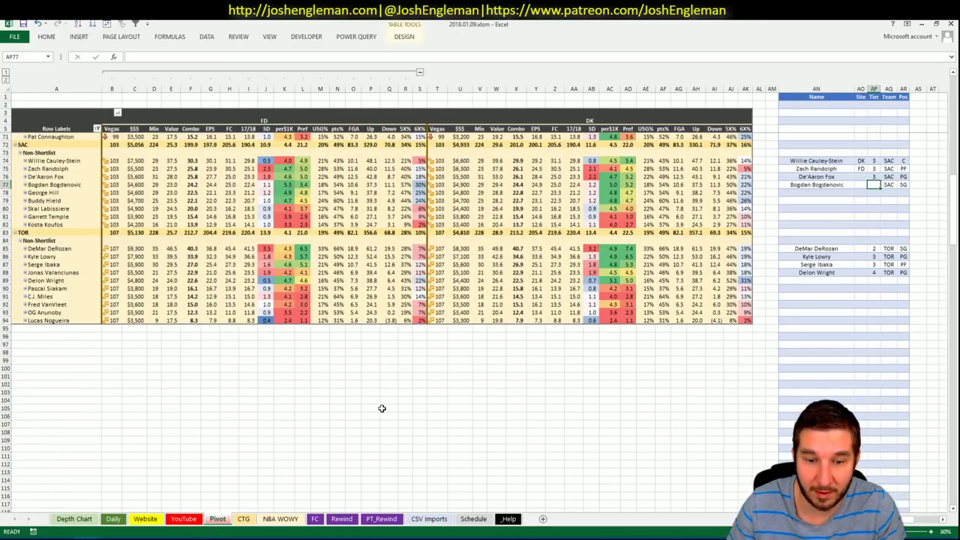
click(244, 519)
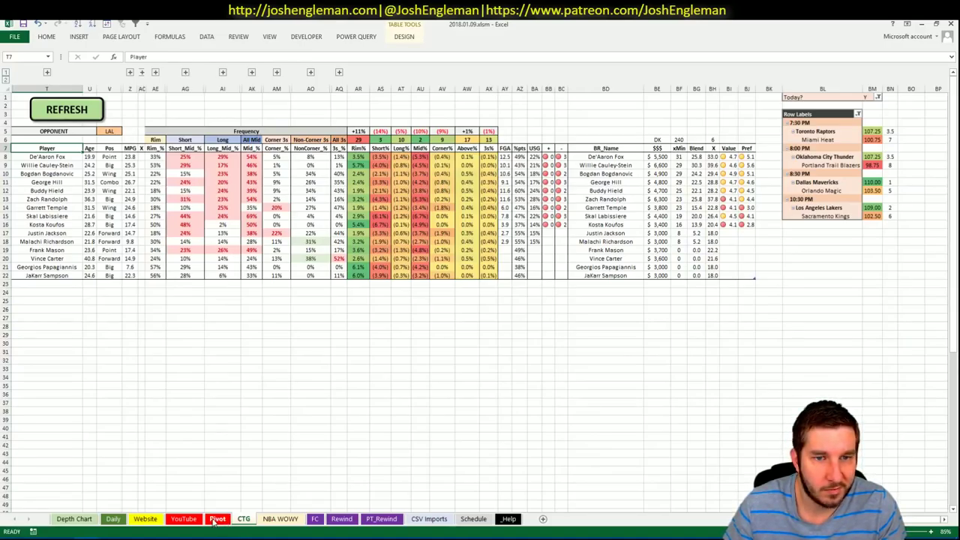
click(216, 519)
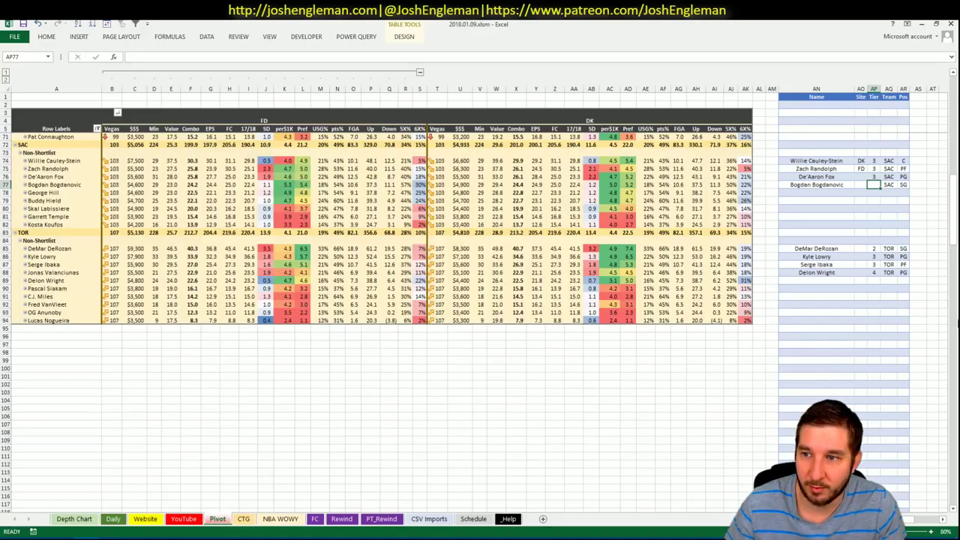
text(2)
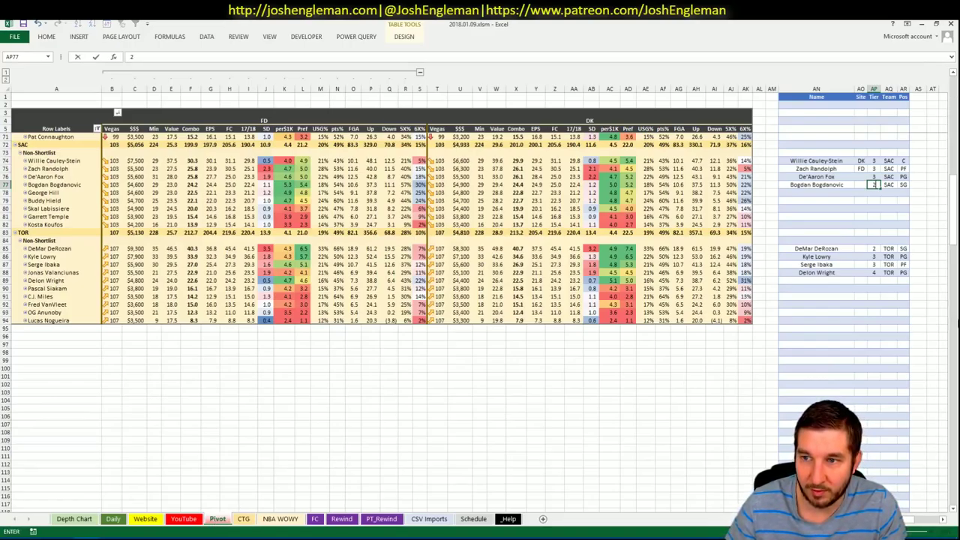
key(Return)
key(Return)
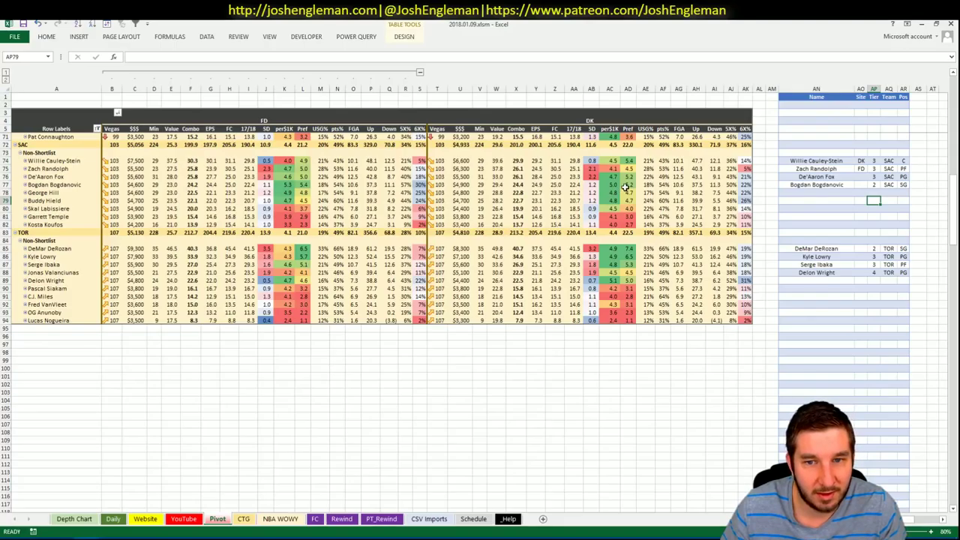
Step: Add George Hill with tier 4 to the shortlist in the row below Bogdan Bogdanovic
click(826, 193)
text(Geor)
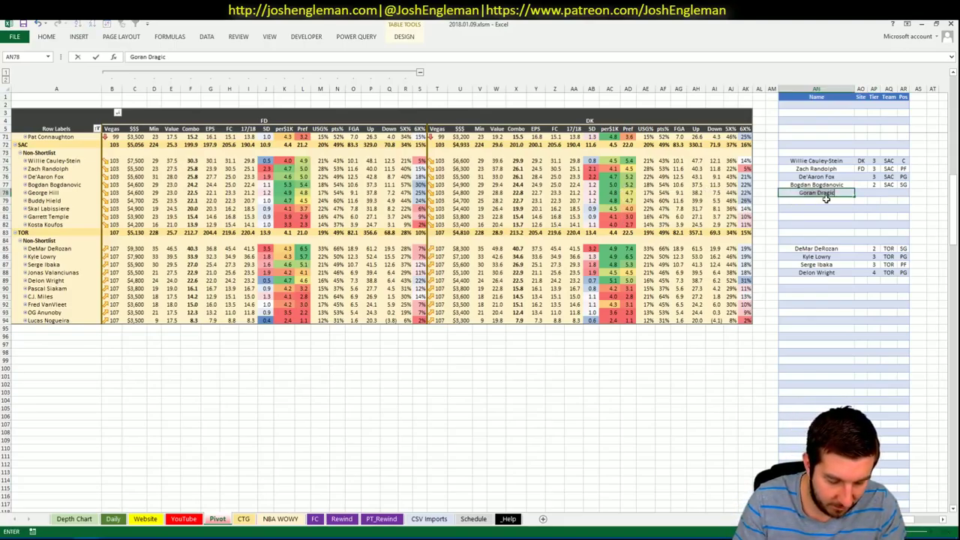
text(ge)
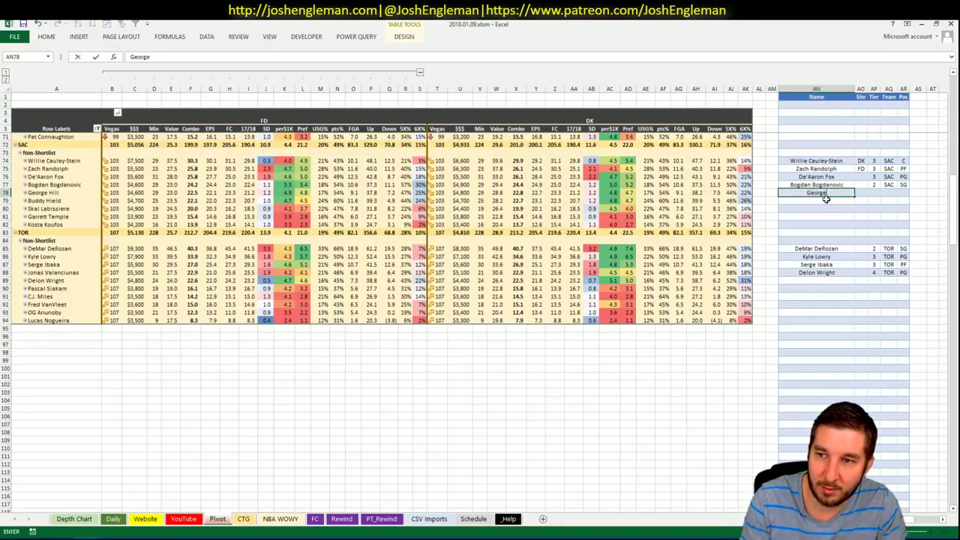
text( Hill)
key(Tab)
key(Tab)
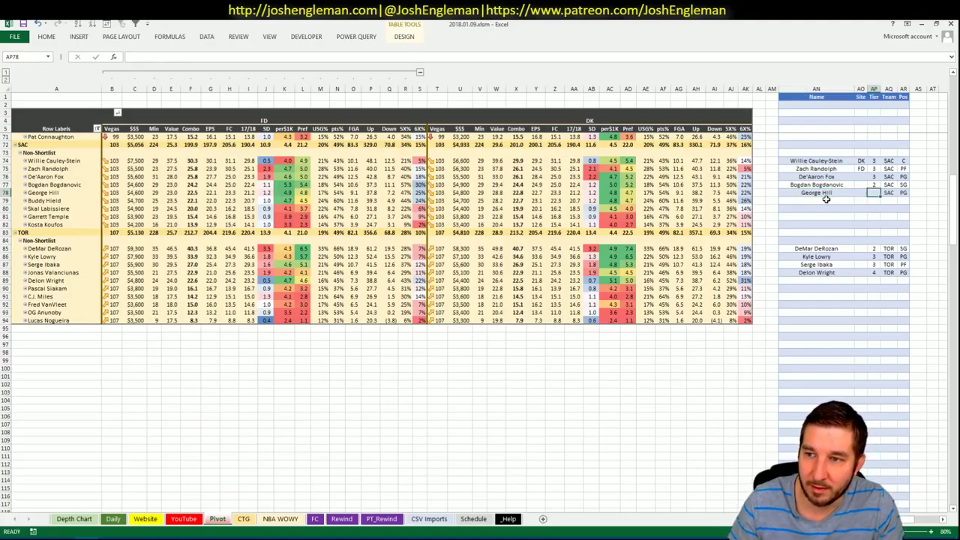
text(4)
key(Return)
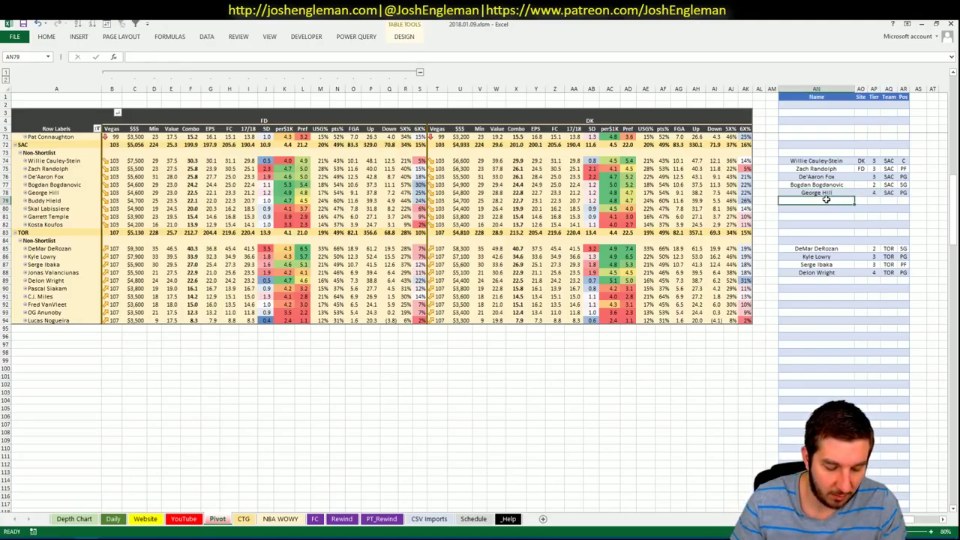
Step: Add Buddy Hield with tier 4 to the shortlist in the row below George Hill
text(Buddy Hielde)
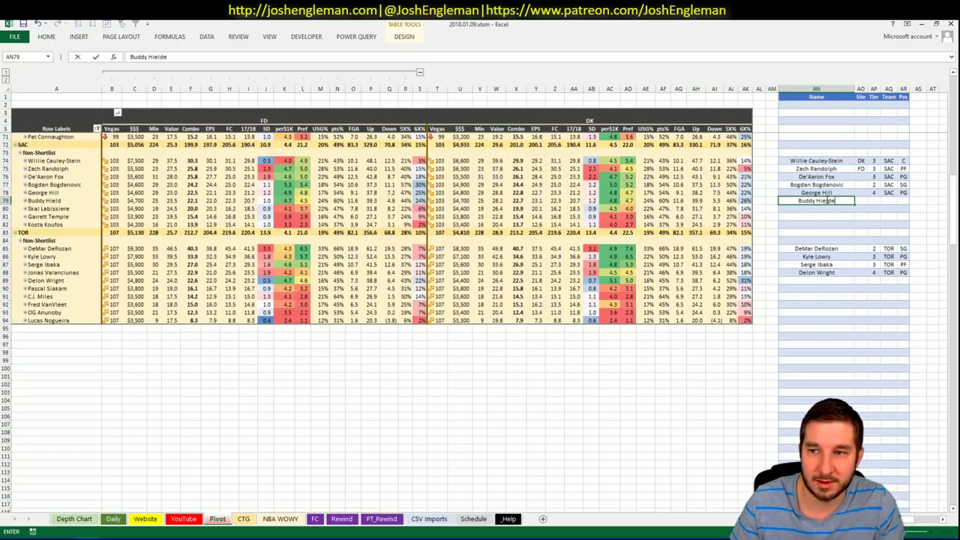
key(BackSpace)
key(Tab)
key(Tab)
text(4)
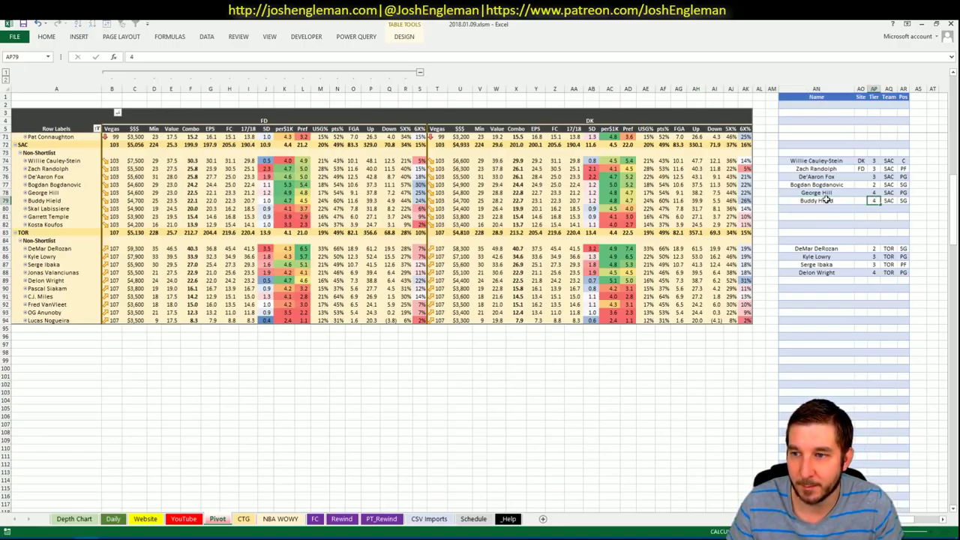
key(Return)
Step: Check the Kings' shot-frequency matchup on the CTG sheet and return to the Pivot sheet
click(244, 518)
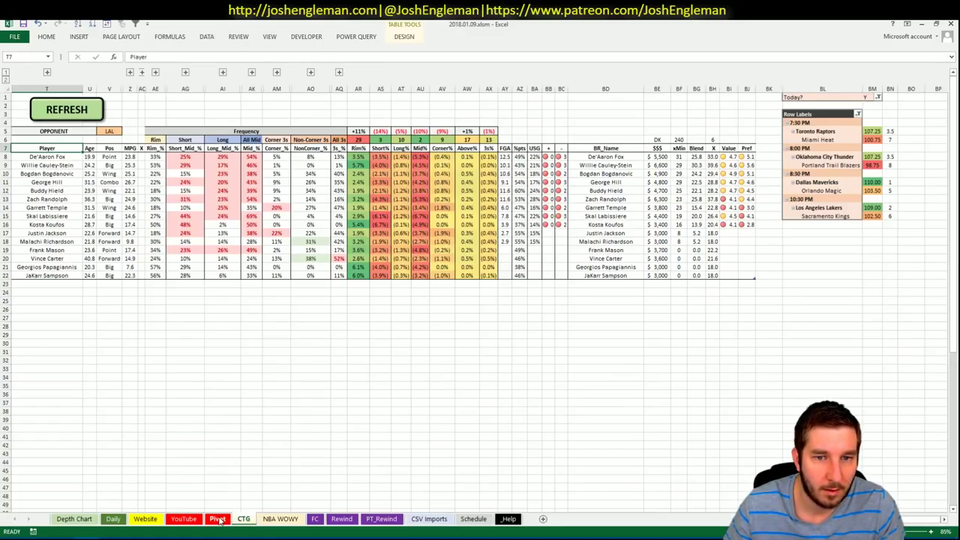
click(217, 519)
click(238, 520)
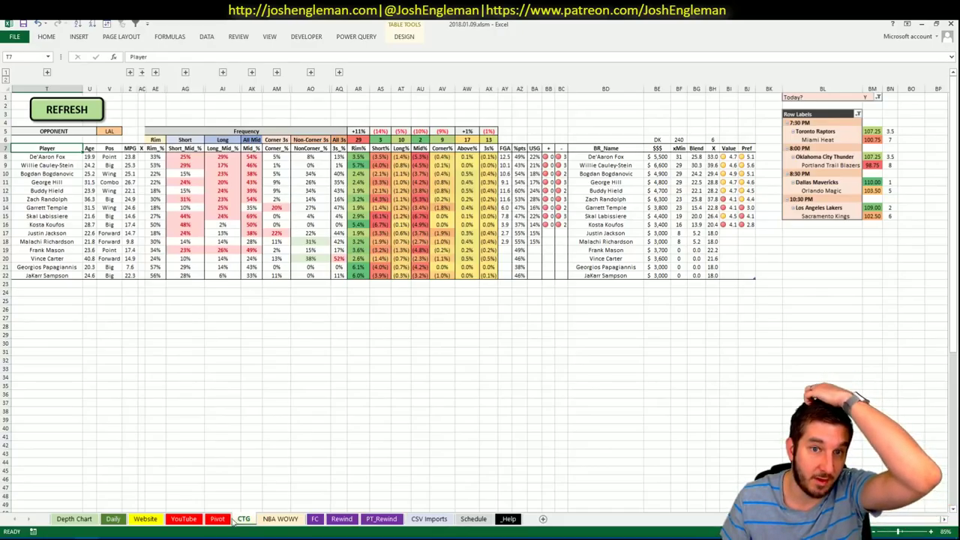
click(114, 520)
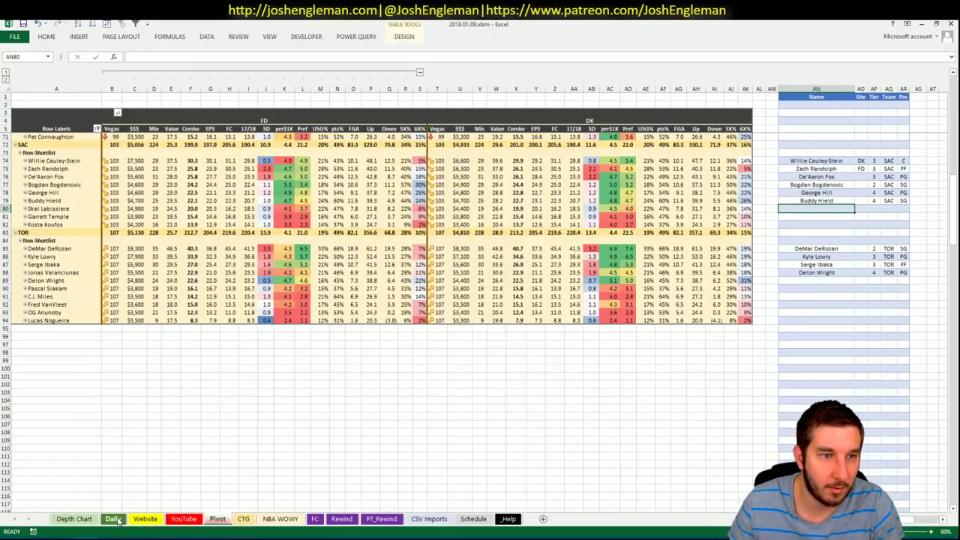
click(284, 464)
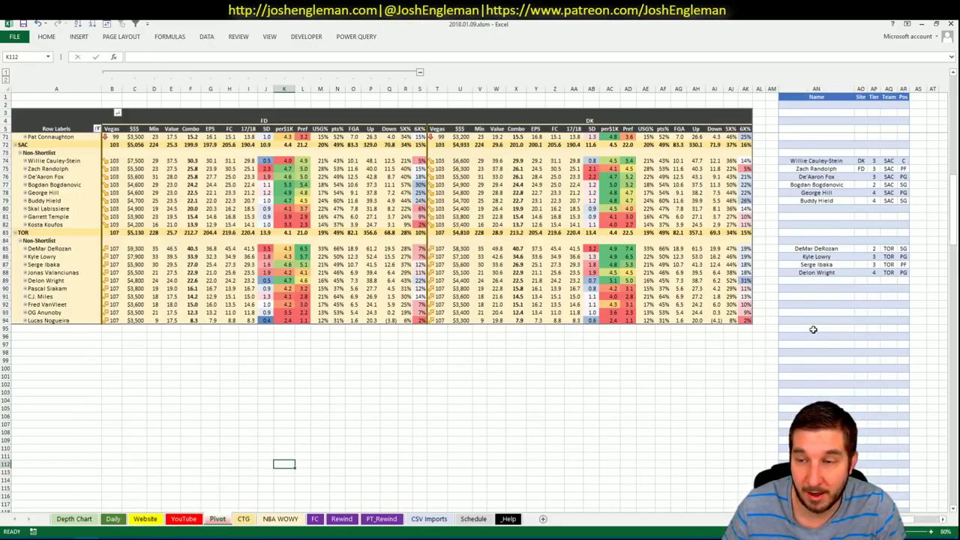
Step: Sort the shortlist table by Pos in the order PG, SG, SF, PF, C, with Name from A to Z as the second level
scroll(812, 329, up, 8)
click(945, 519)
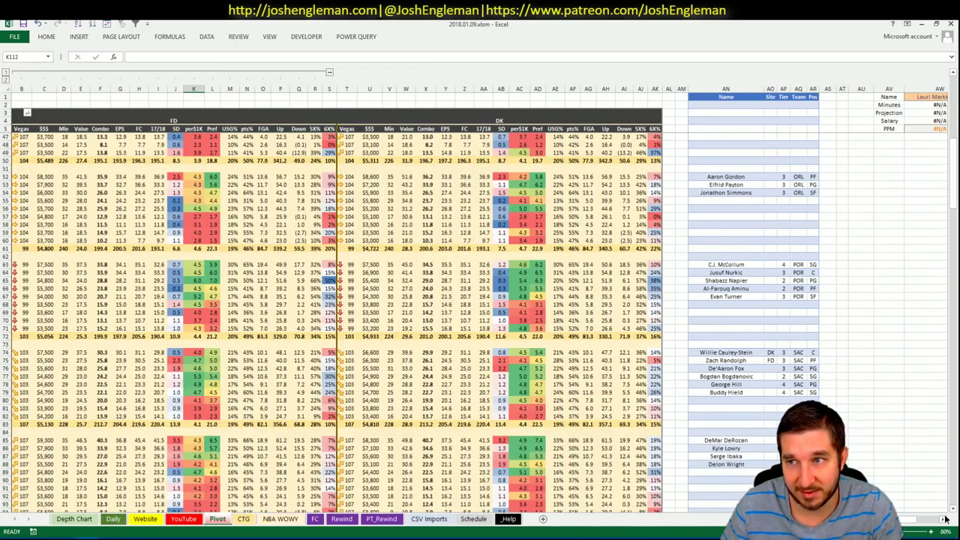
drag(945, 519, 943, 519)
click(322, 224)
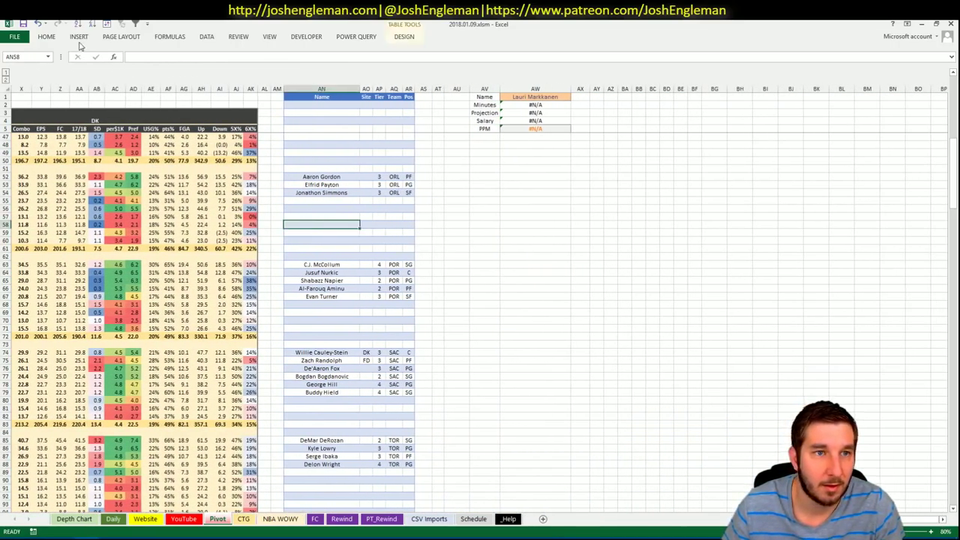
click(105, 24)
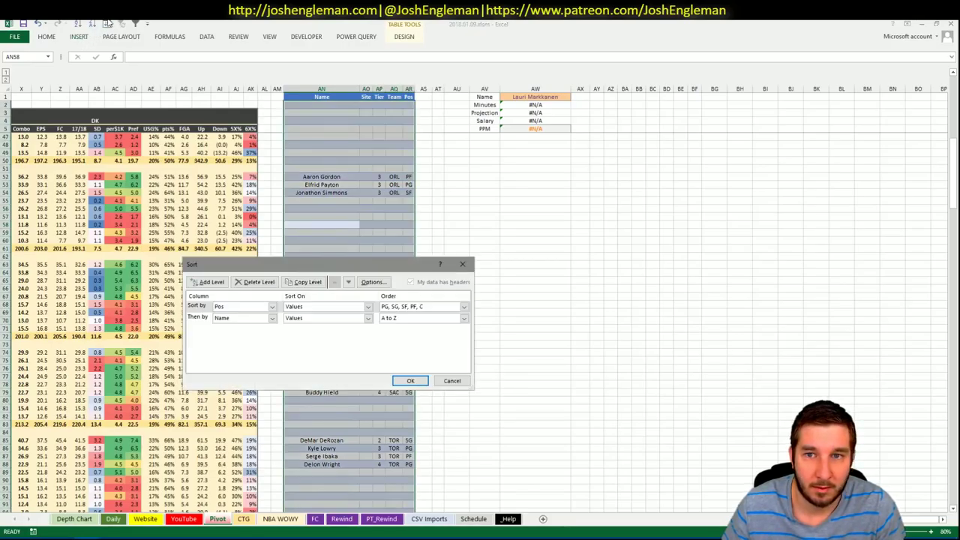
click(406, 378)
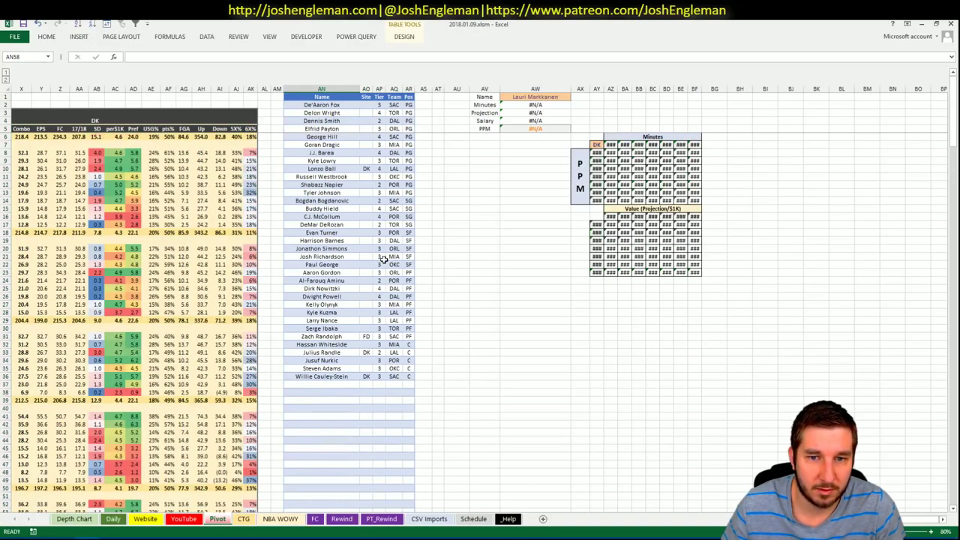
Step: Set the player name in the minutes and PPM calculator beside the shortlist to Jonathon Simmons
click(541, 244)
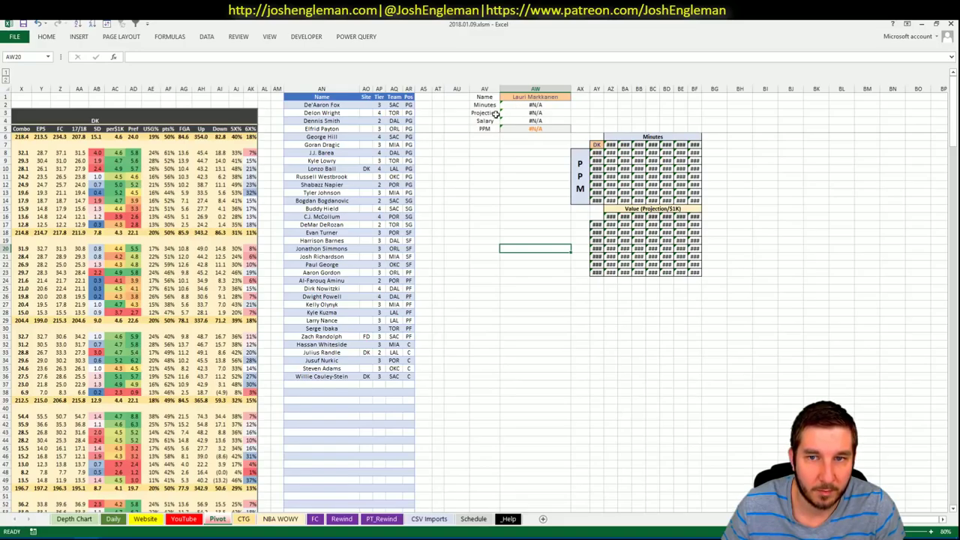
click(942, 519)
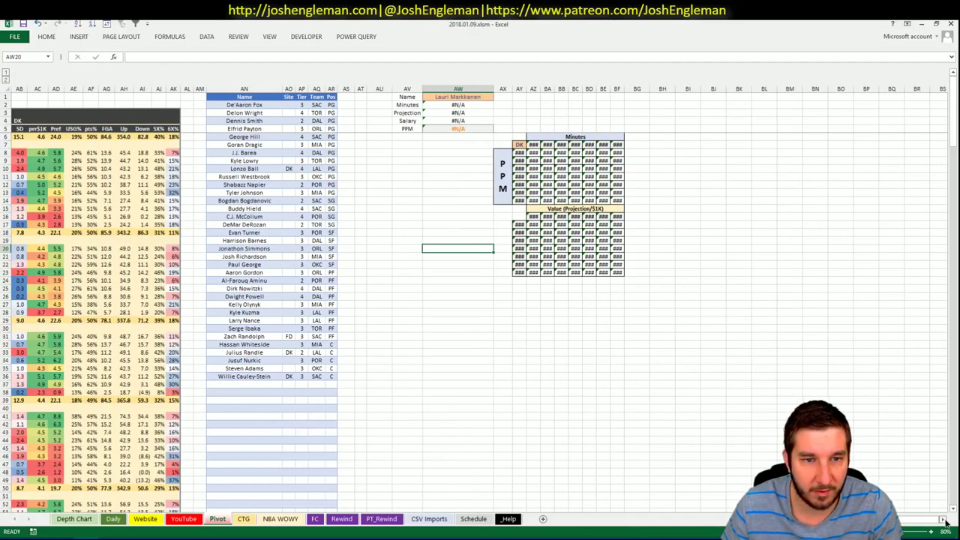
click(943, 520)
click(943, 519)
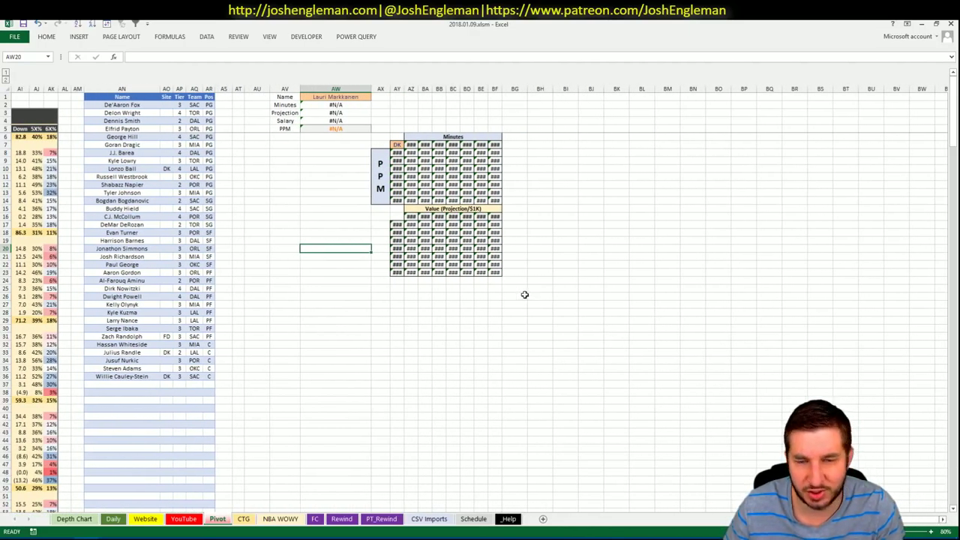
click(931, 534)
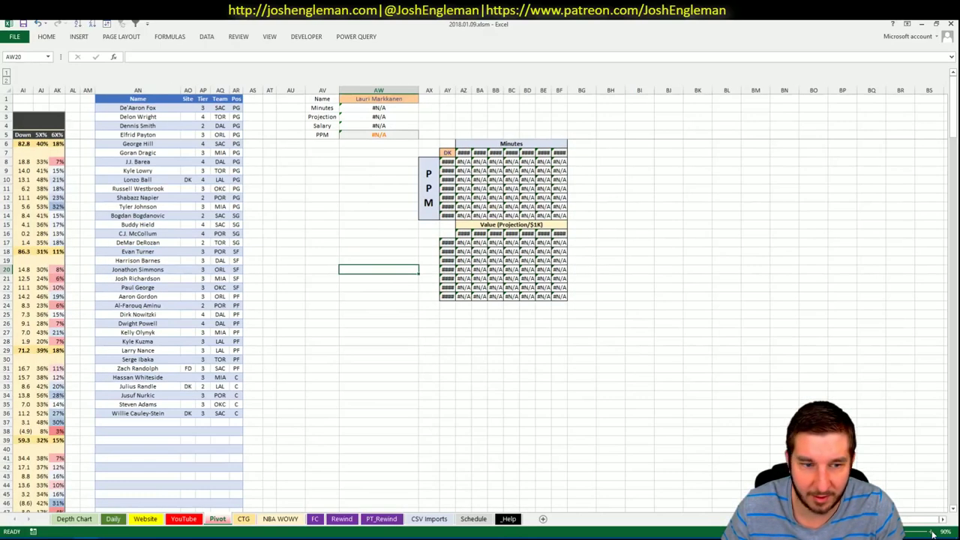
click(933, 534)
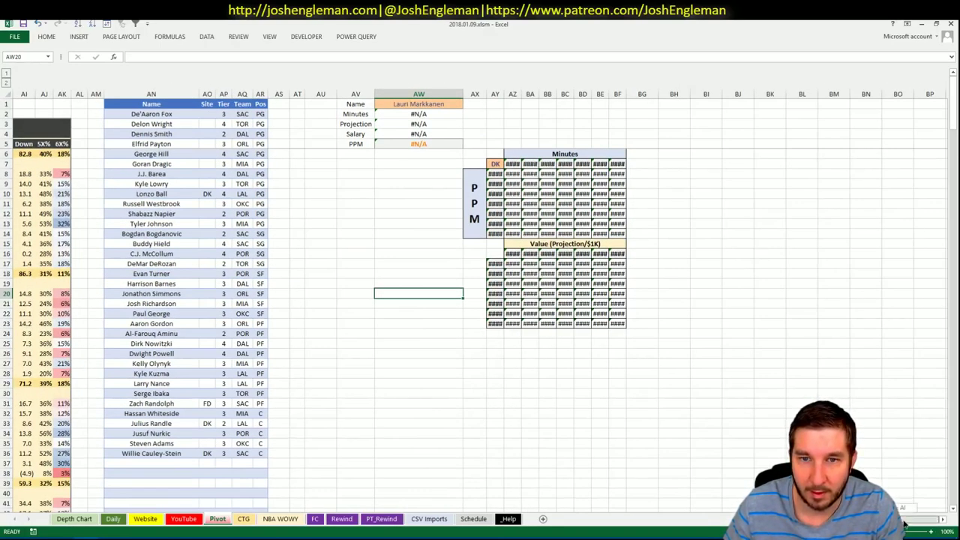
click(394, 106)
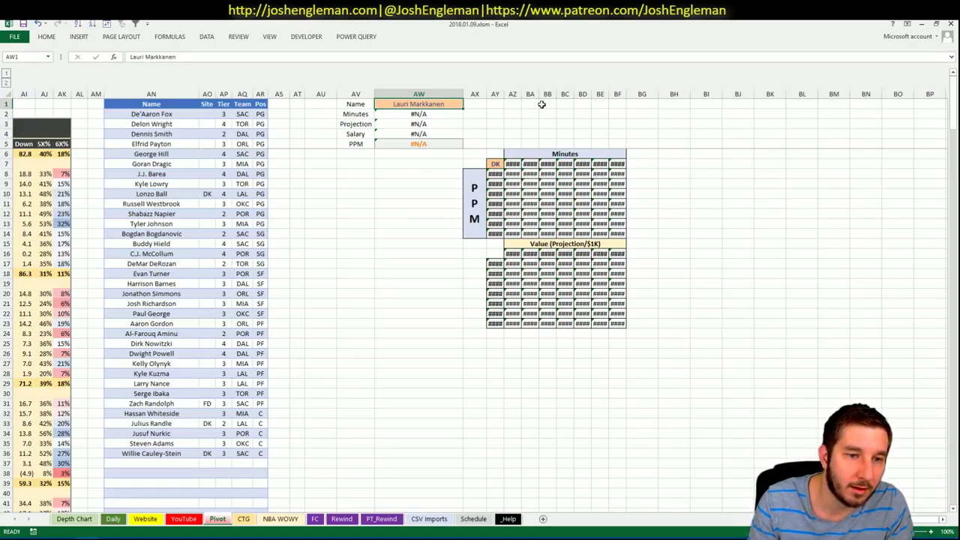
text(Jonathon S)
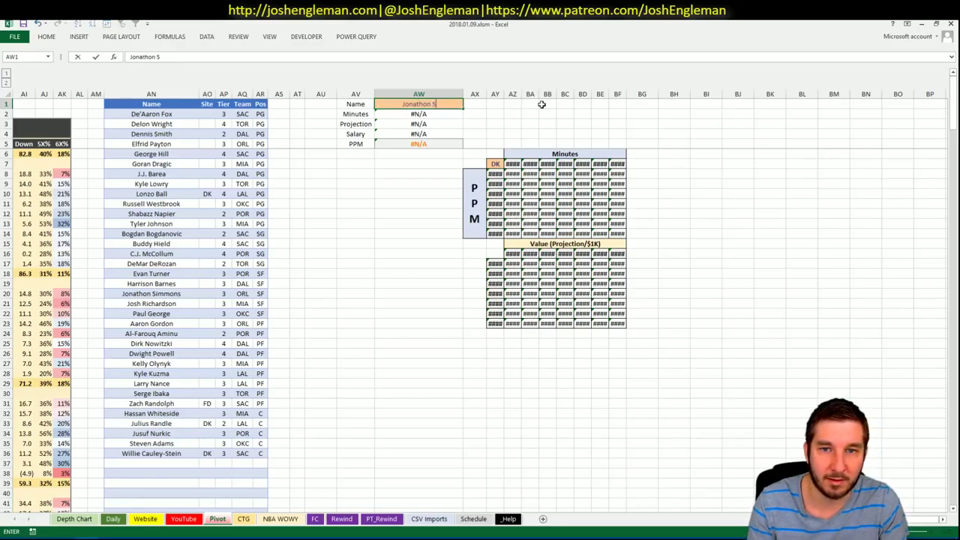
text(immons)
key(Return)
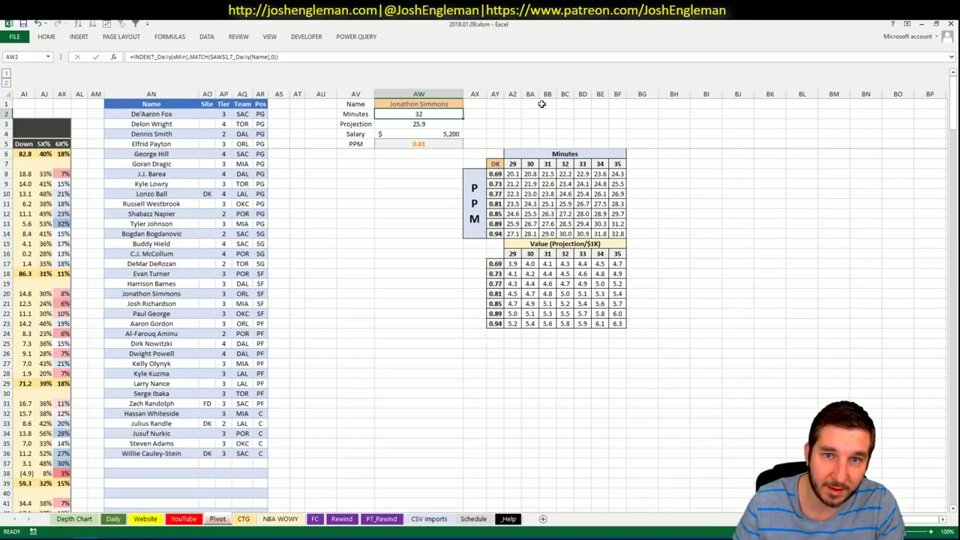
Step: Review Jonathon Simmons' projection, salary and PPM, and compare his values across the 0.81 PPM row and the 32-minute column
click(431, 125)
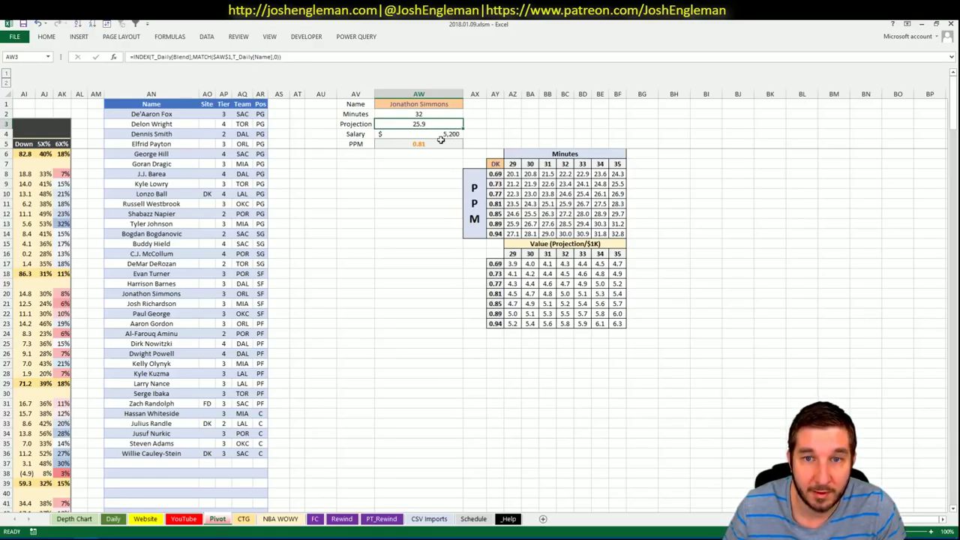
click(448, 135)
click(434, 144)
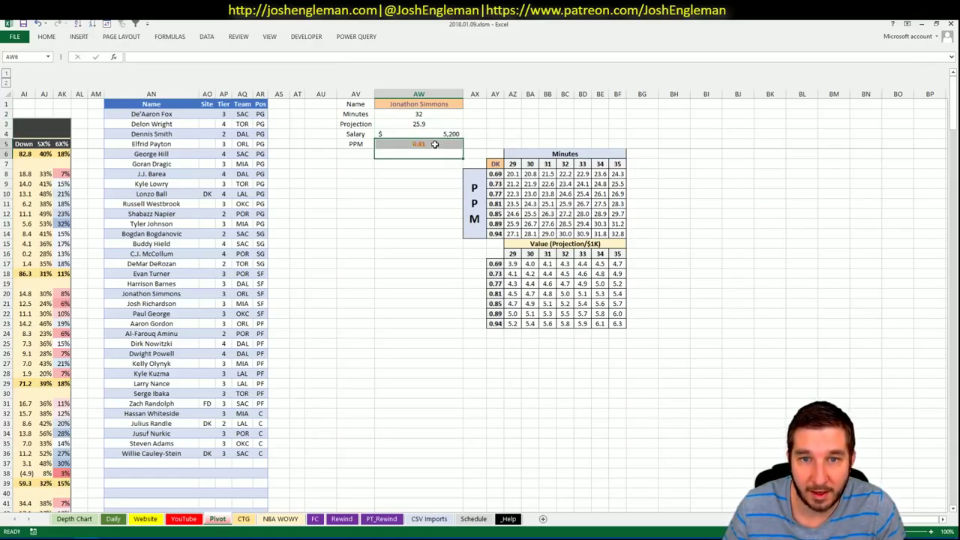
drag(495, 293, 615, 294)
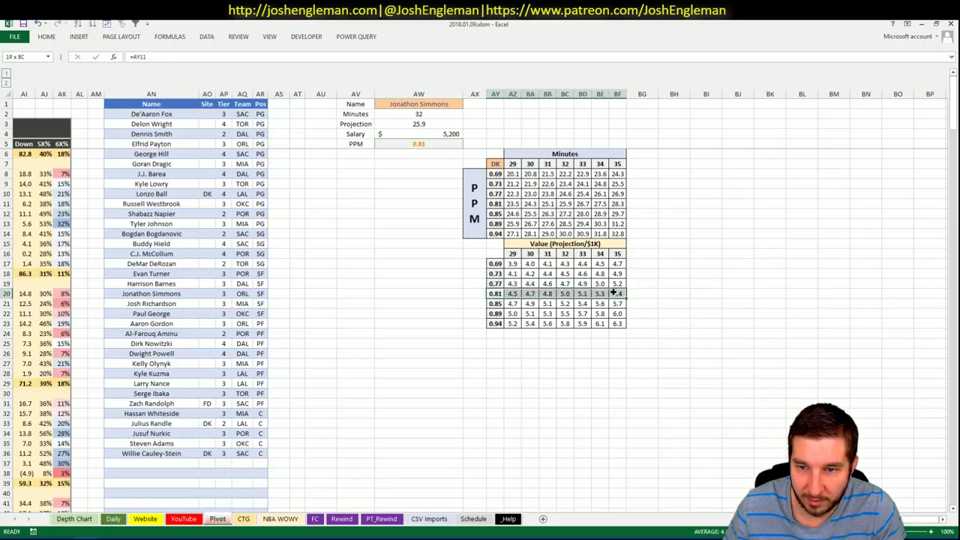
ctrl+drag(564, 263, 564, 323)
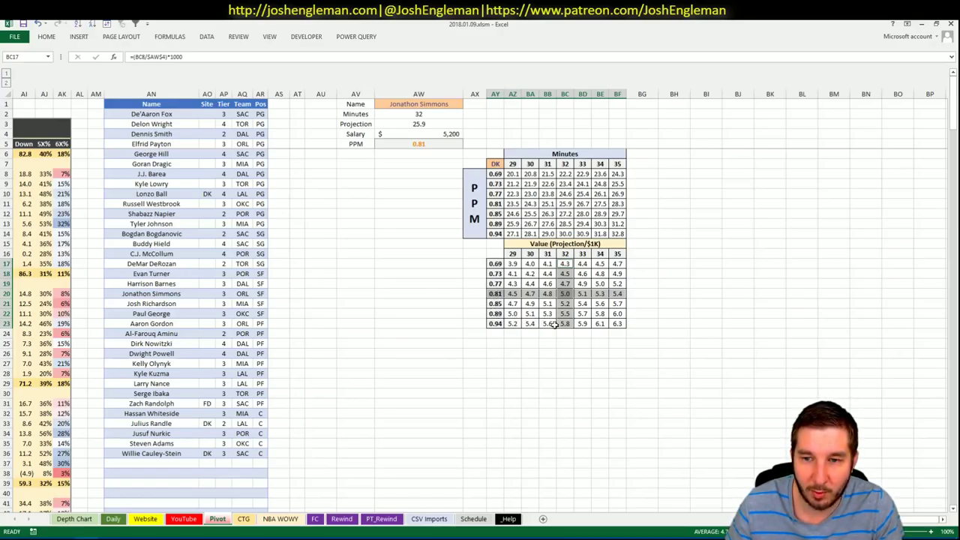
click(587, 314)
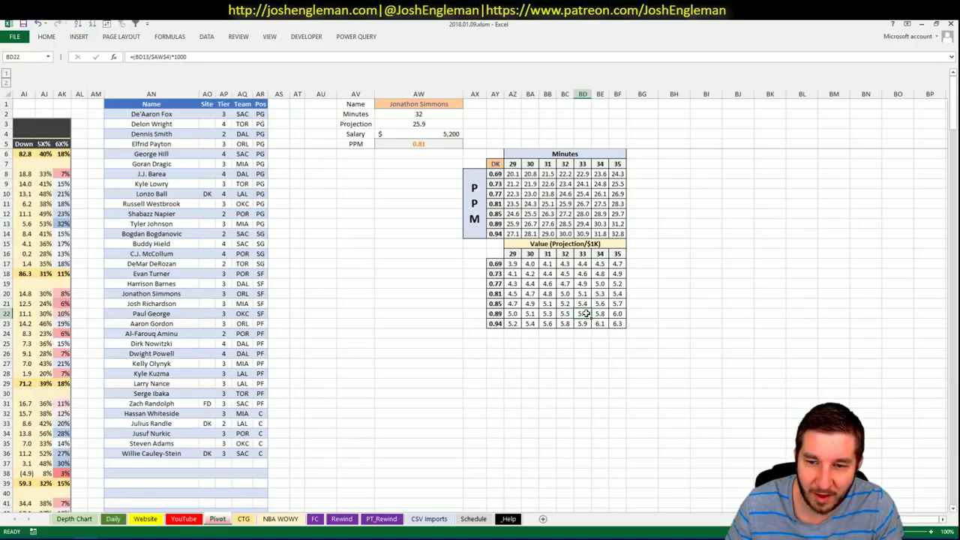
click(572, 294)
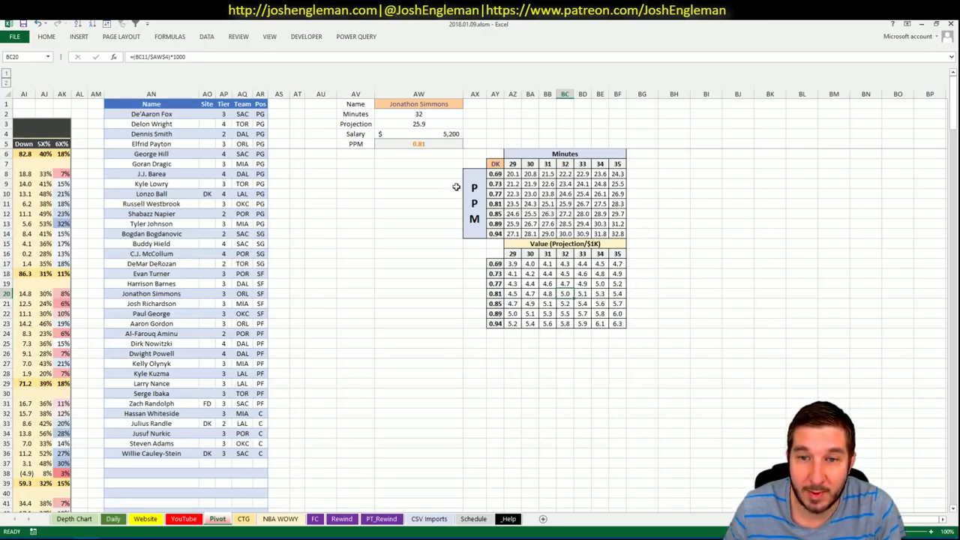
Step: Examine the lowest and highest outcomes in the calculator's projection and value grids, and look over the sorted shortlist
click(515, 174)
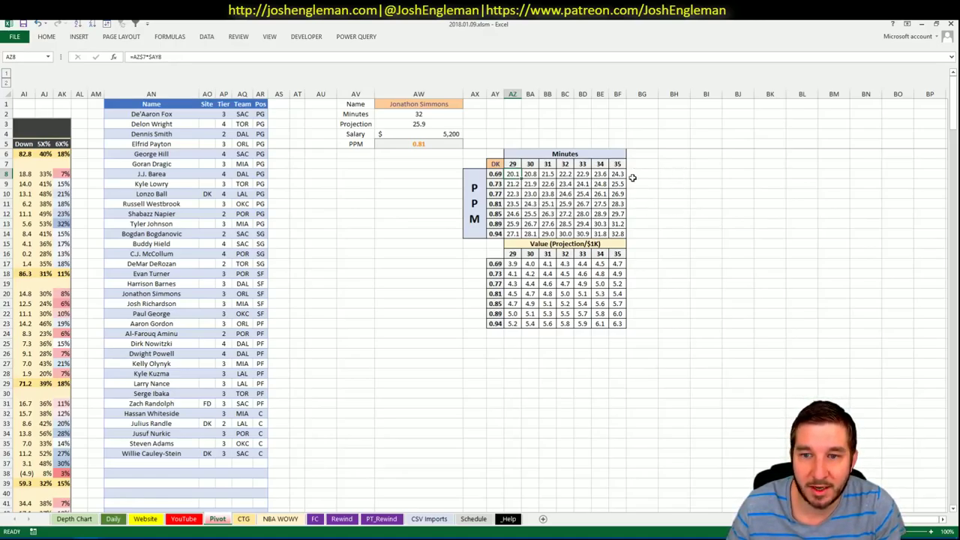
click(618, 235)
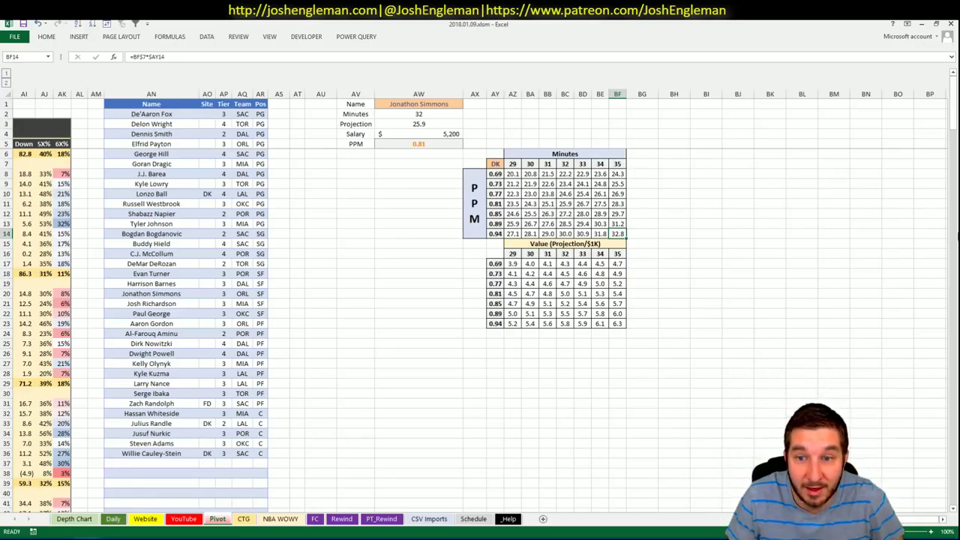
click(512, 263)
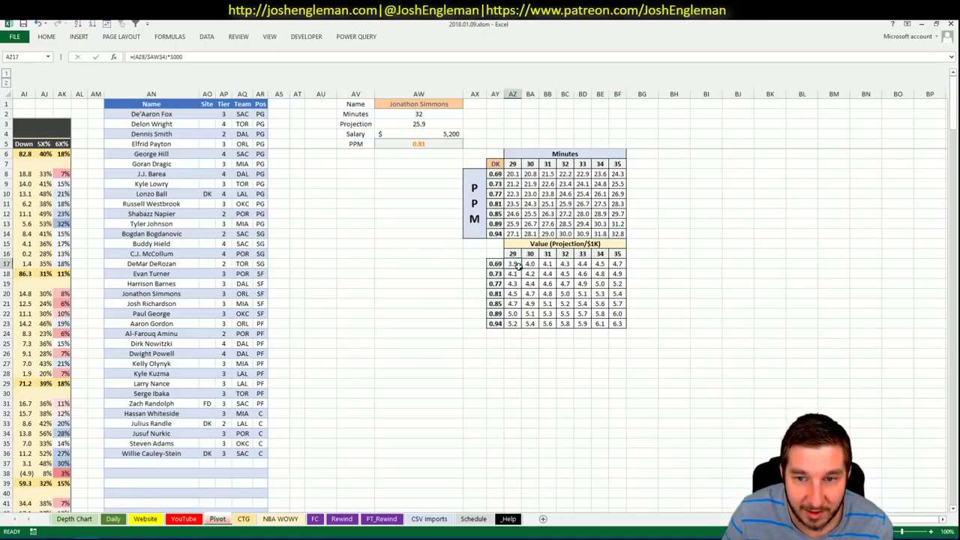
click(617, 323)
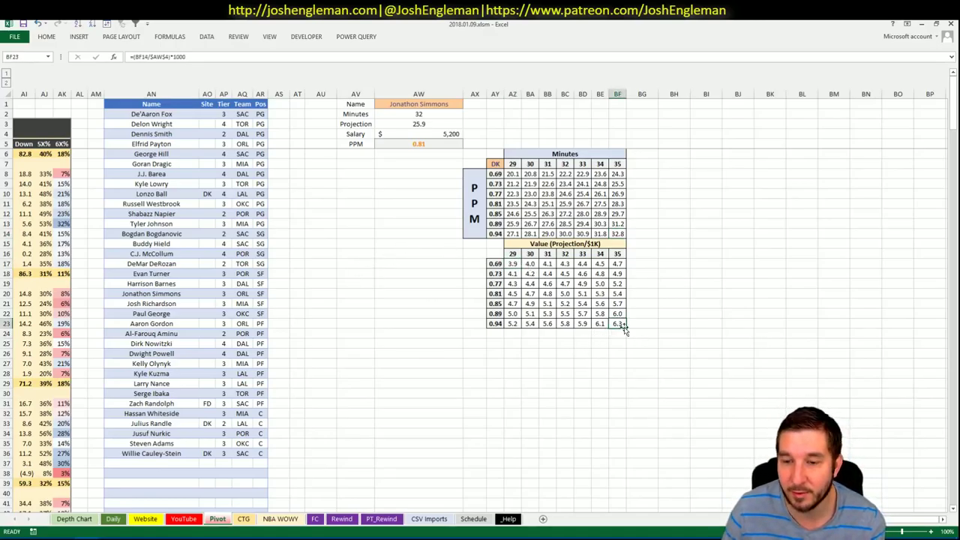
click(514, 264)
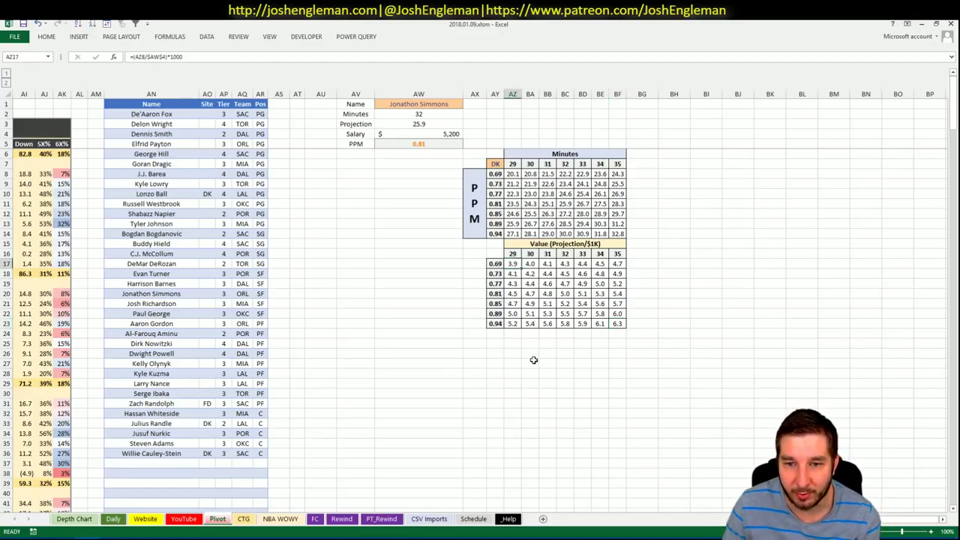
click(533, 361)
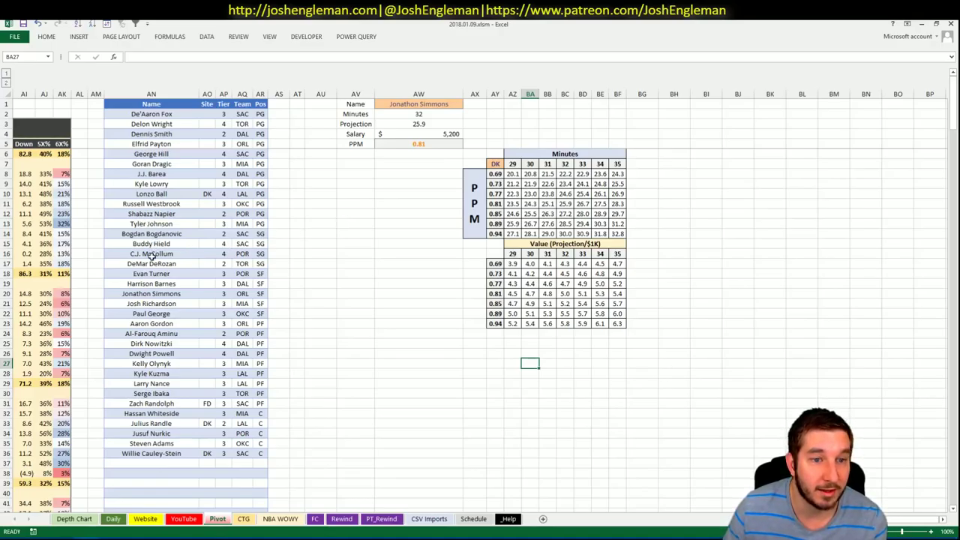
click(190, 255)
click(360, 255)
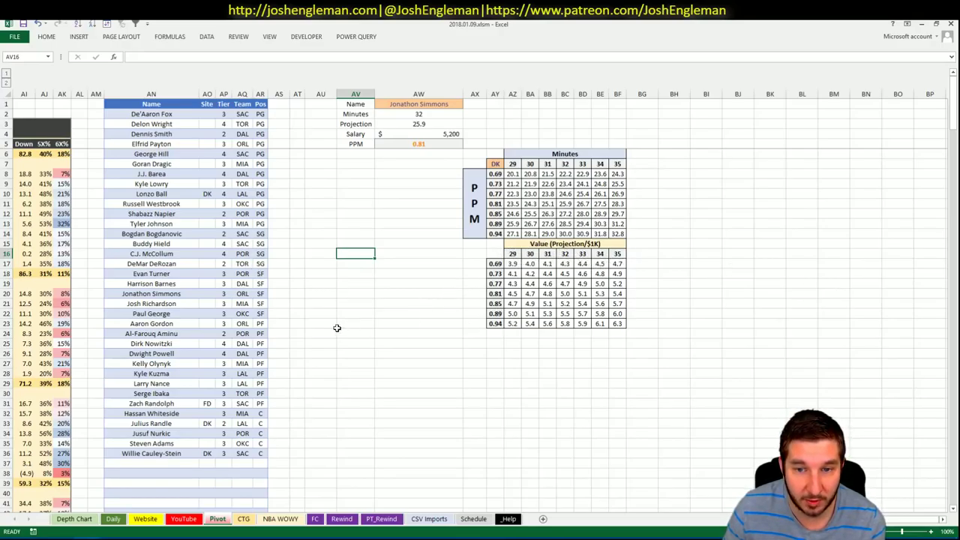
click(382, 354)
click(398, 324)
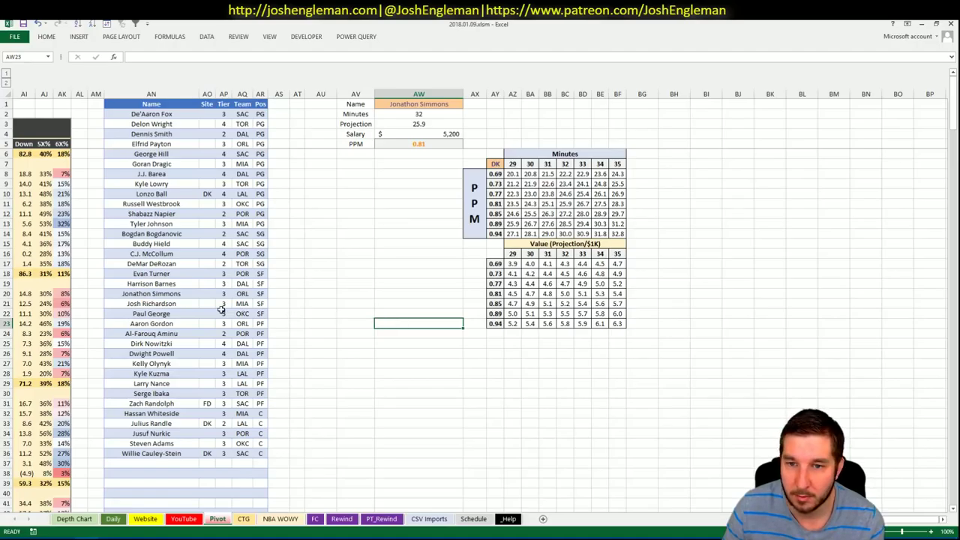
click(398, 254)
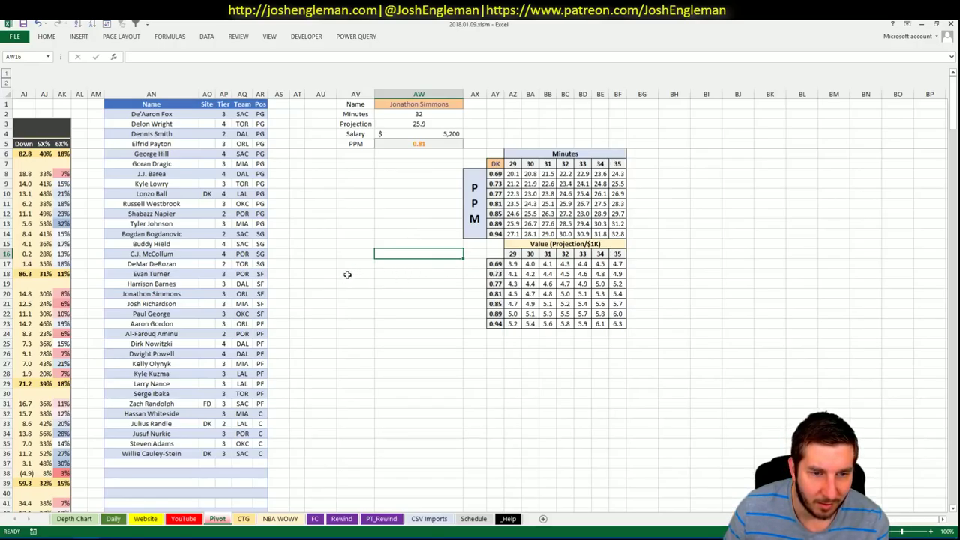
click(332, 292)
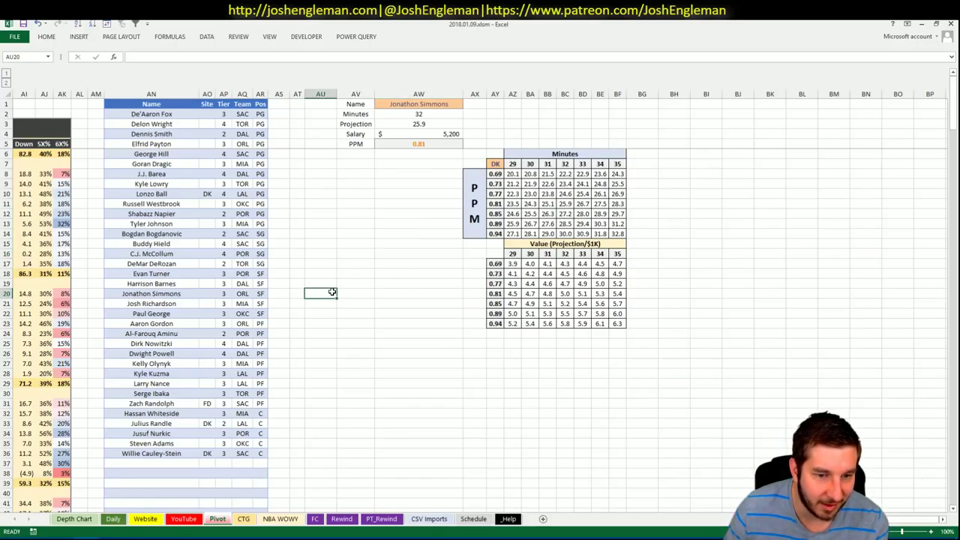
Step: Switch to FantasyCruncher in the browser and open the projections upload page for the NBA DraftKings slate
key(alt+Tab)
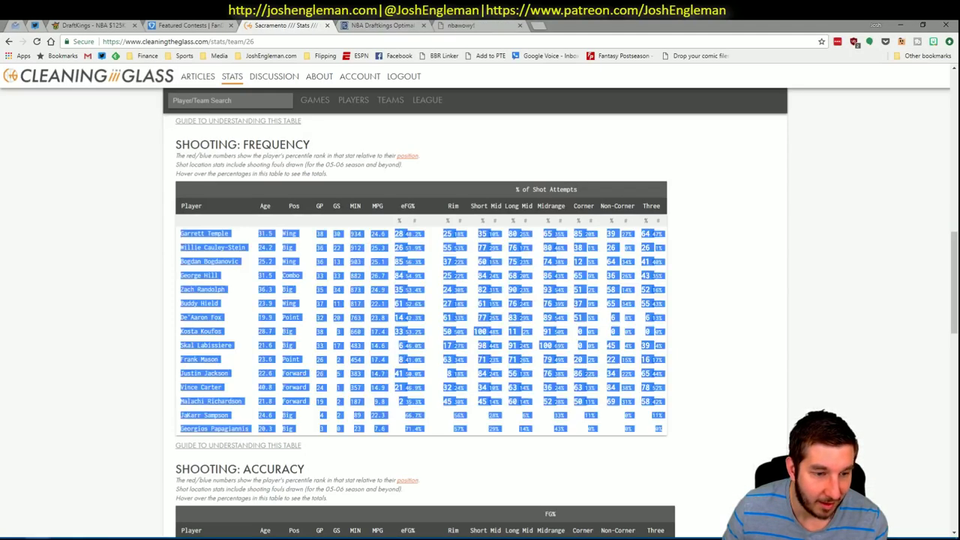
key(ctrl+Tab)
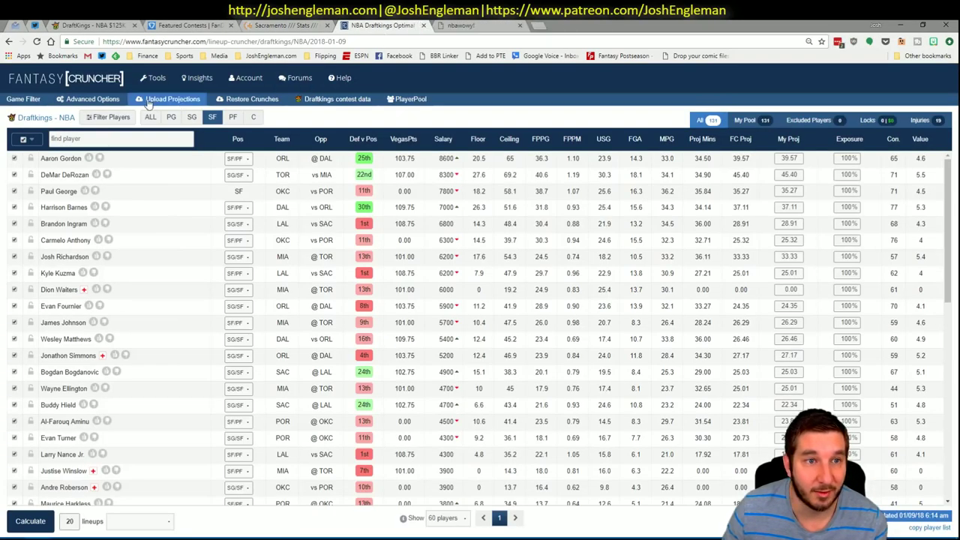
click(124, 118)
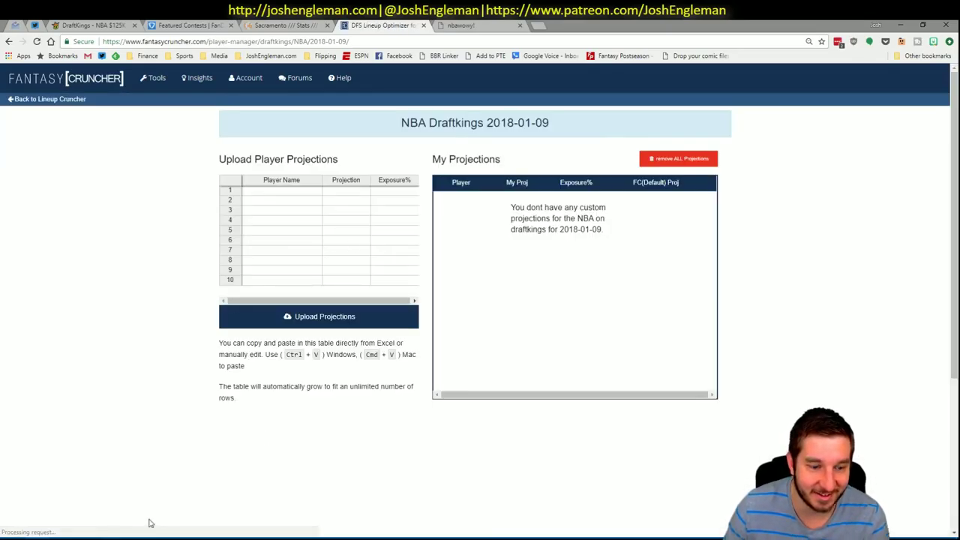
key(alt+Tab)
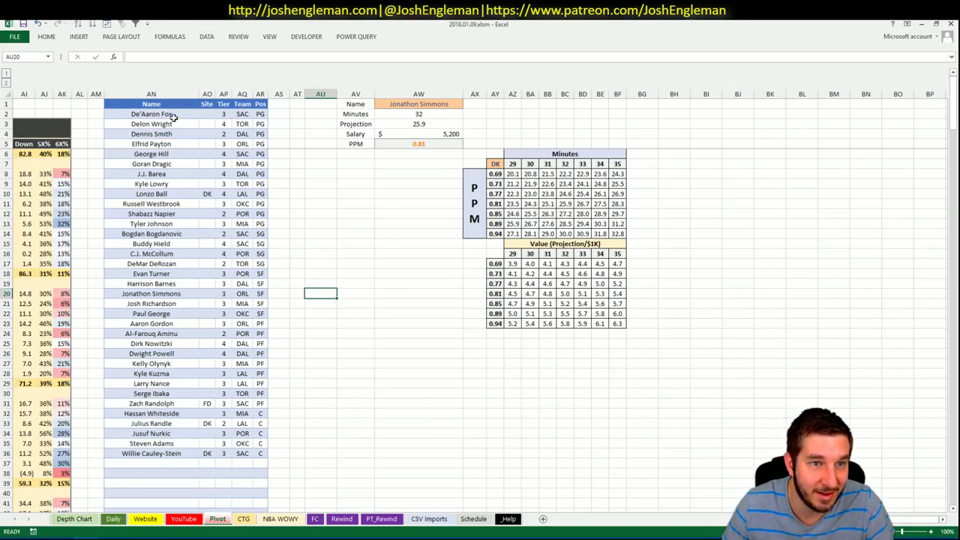
drag(174, 114, 174, 204)
drag(168, 344, 164, 453)
key(ctrl+c)
key(alt+Tab)
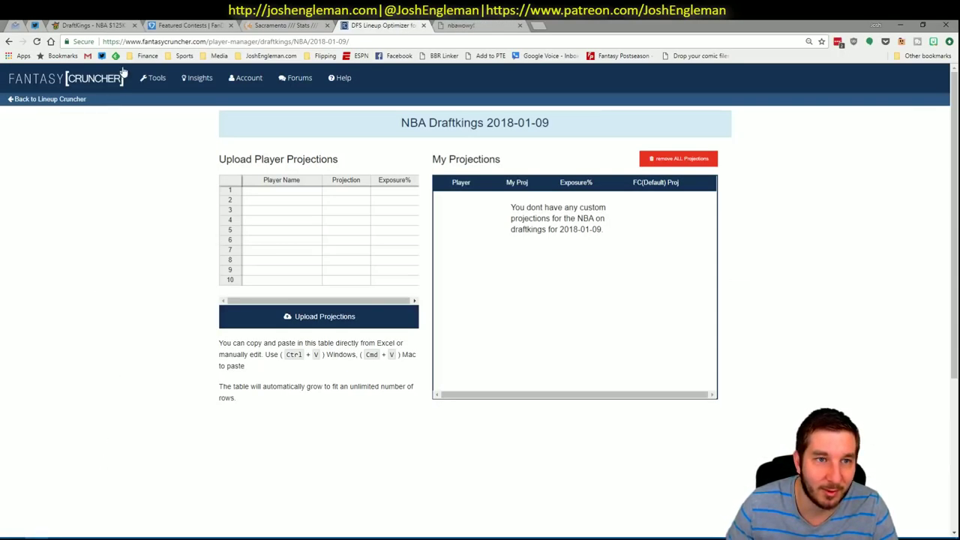
Step: Switch to the workbook's Daily sheet, expand the collapsed player projection columns, and run the Copy macro to copy the names and blended projections
key(alt+Tab)
click(112, 518)
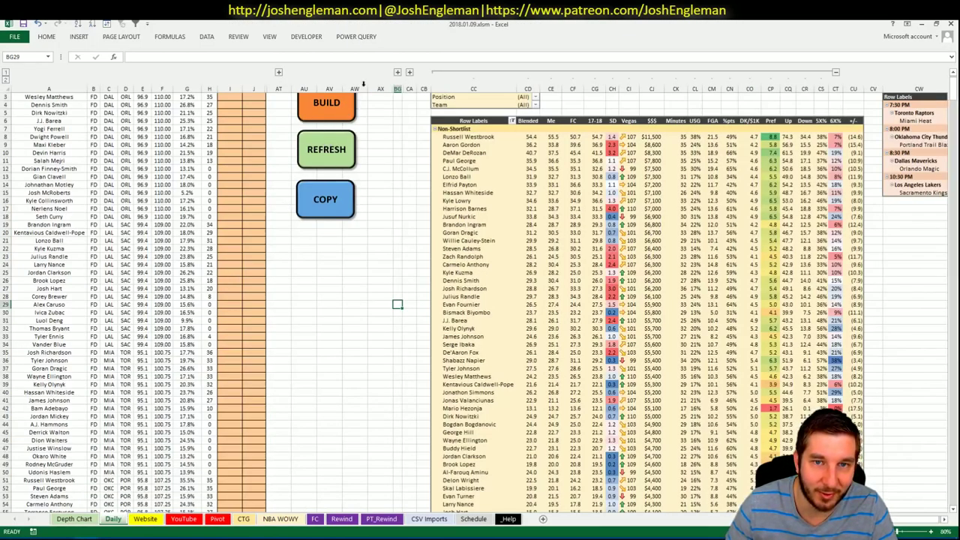
click(398, 72)
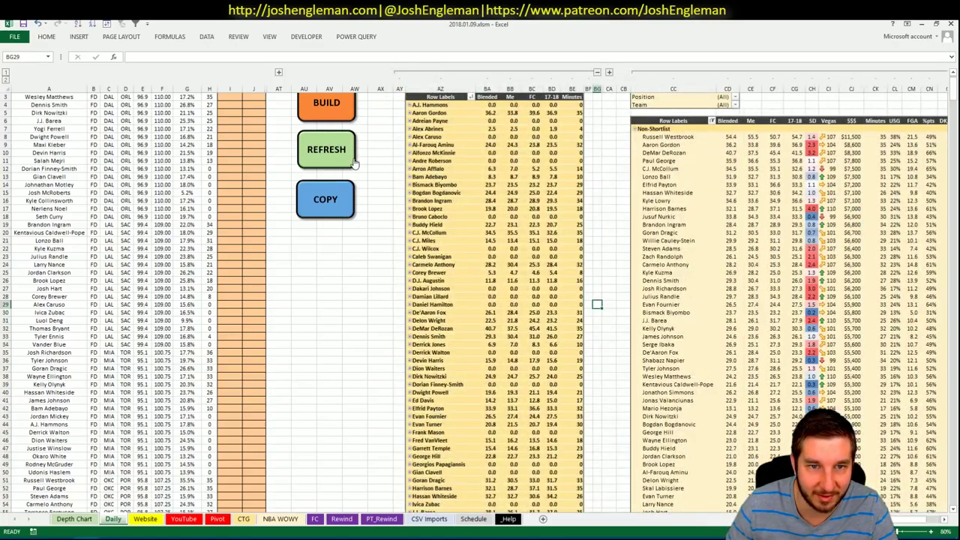
click(328, 199)
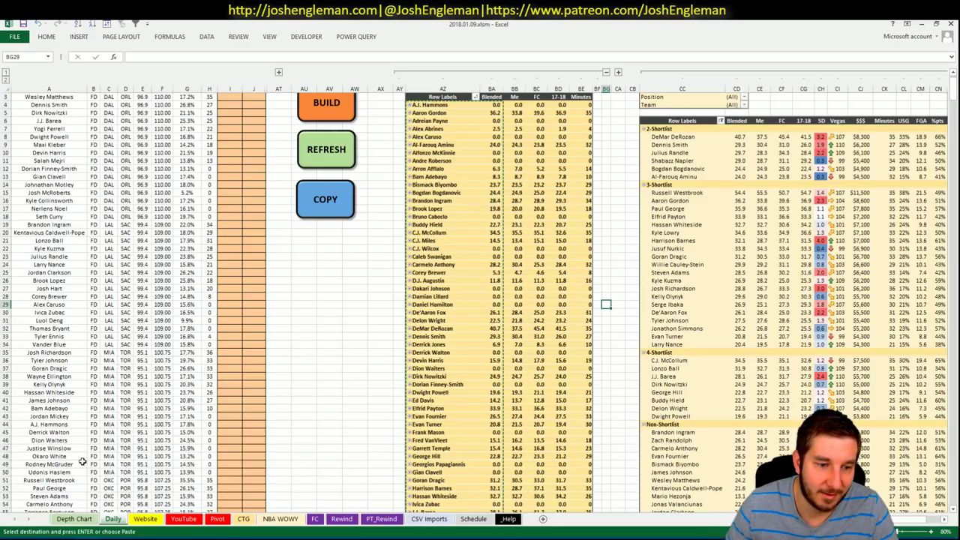
Step: Paste the copied player names and projections into FantasyCruncher's upload table, upload them, and dismiss the player error notice
key(alt+Tab)
click(313, 198)
key(ctrl+v)
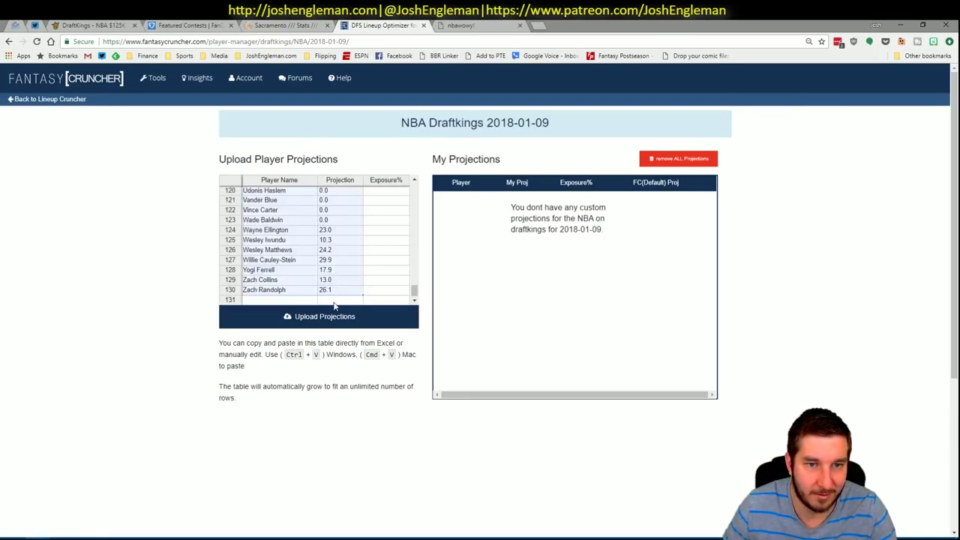
click(330, 317)
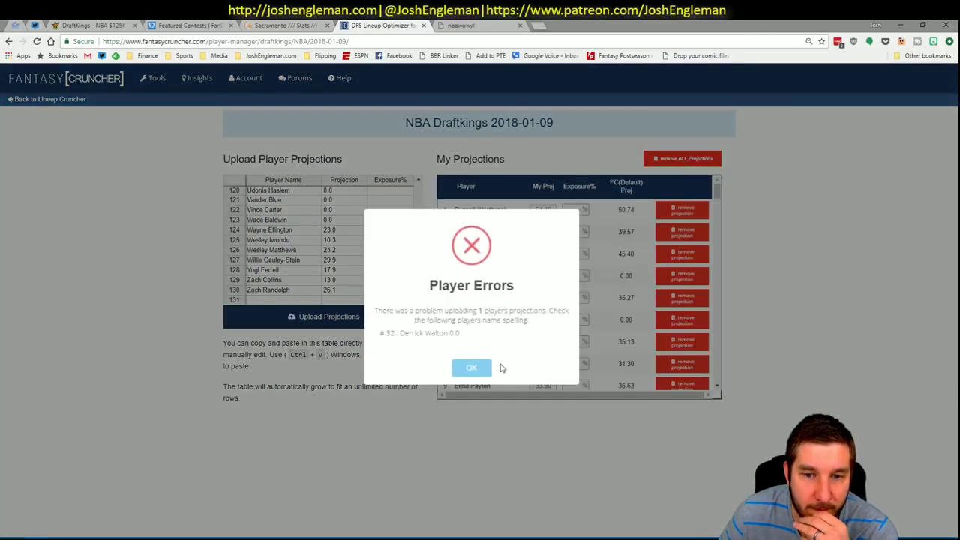
click(476, 369)
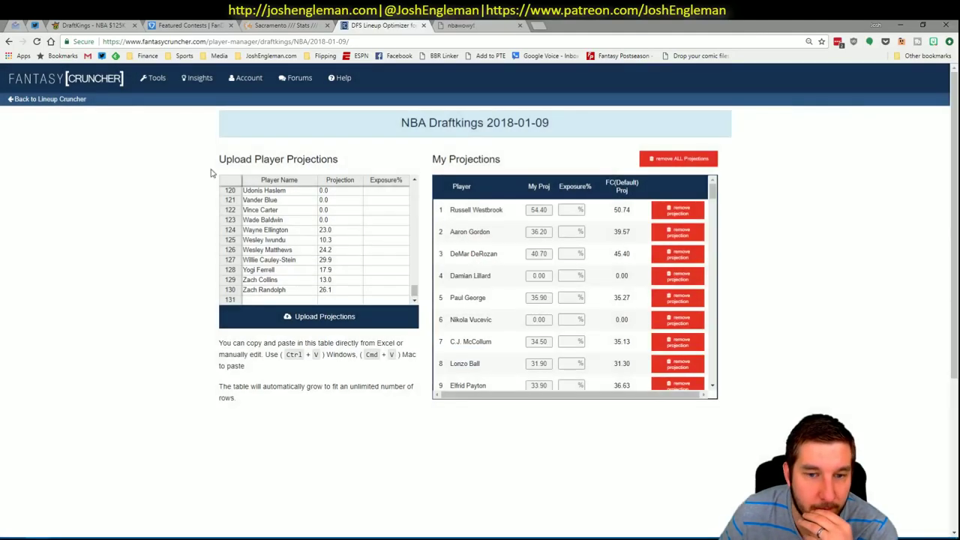
Step: Return to the lineup cruncher and set the randomness to 8% in the general advanced options
click(82, 100)
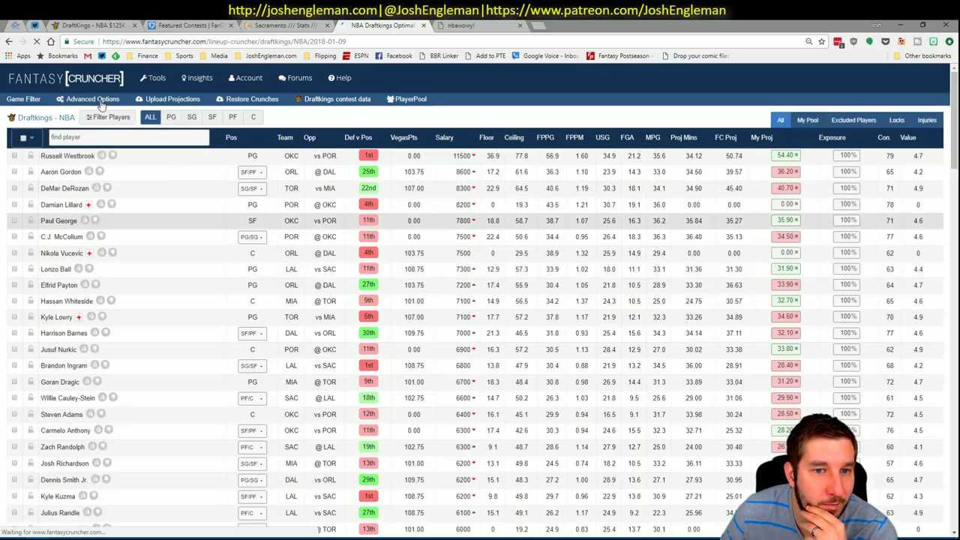
click(97, 101)
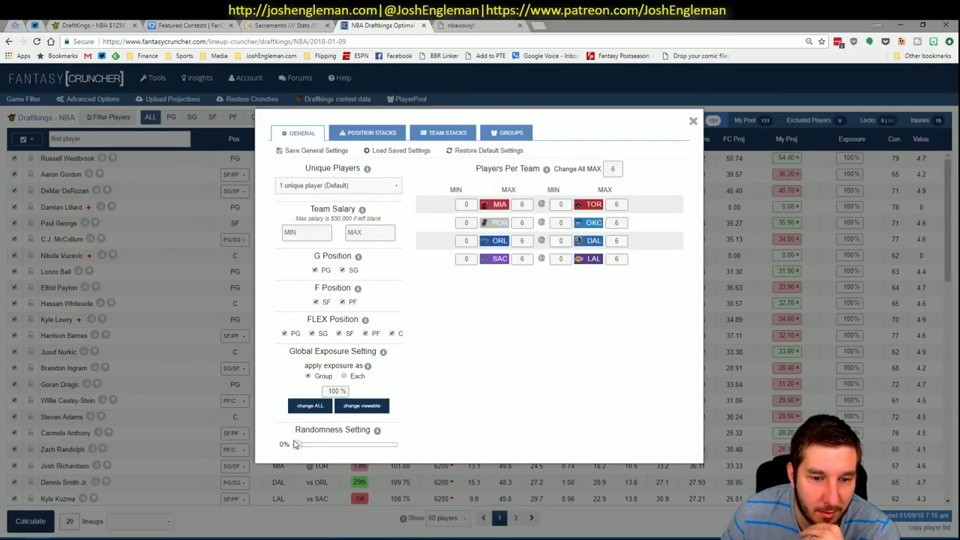
drag(297, 445, 306, 446)
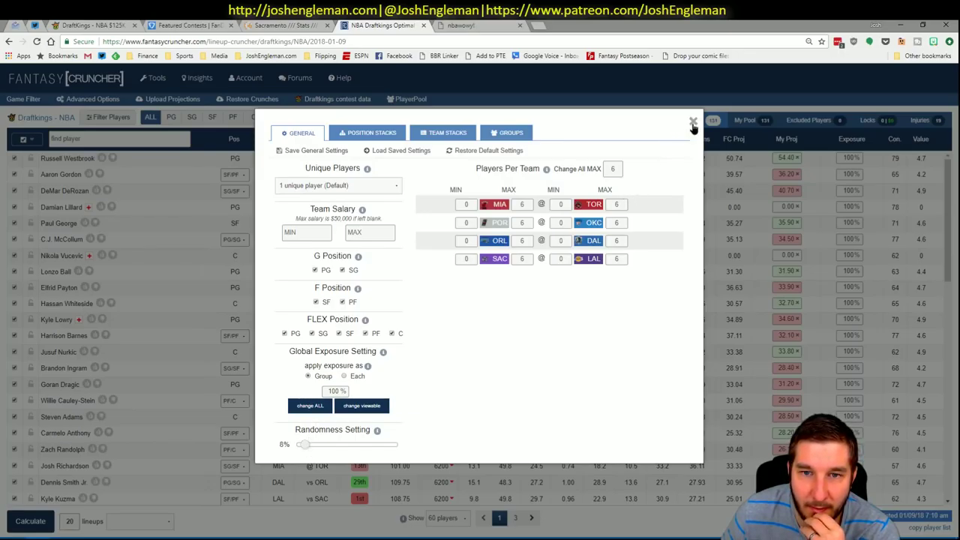
Step: Add a position stacking rule pairing C with exactly 0 players of the C position from the opposing team, and close the advanced options
click(367, 132)
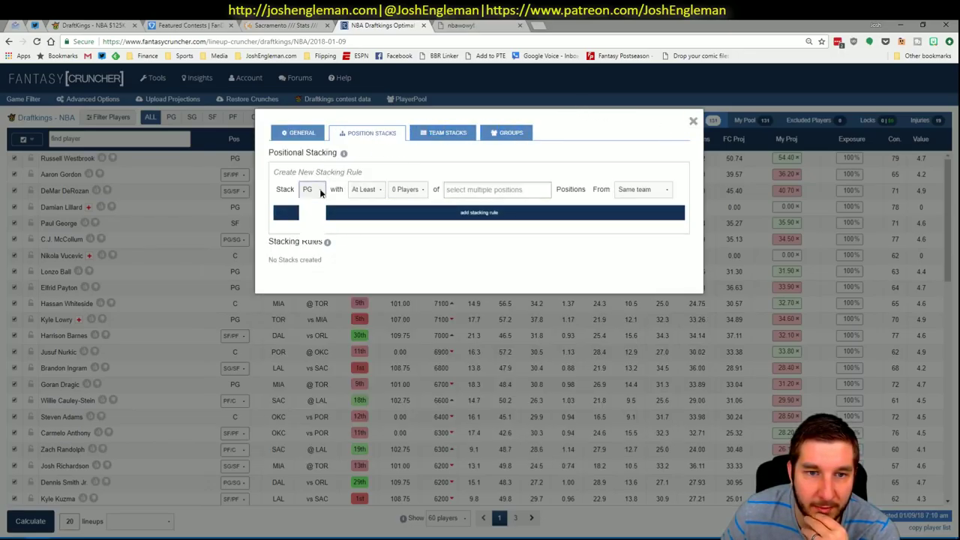
click(320, 193)
click(312, 238)
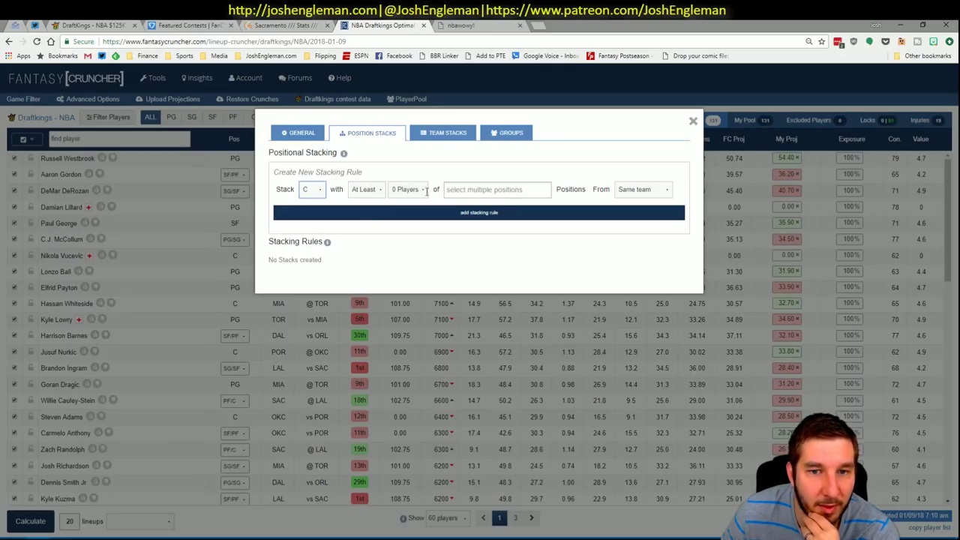
click(366, 189)
click(365, 217)
click(469, 193)
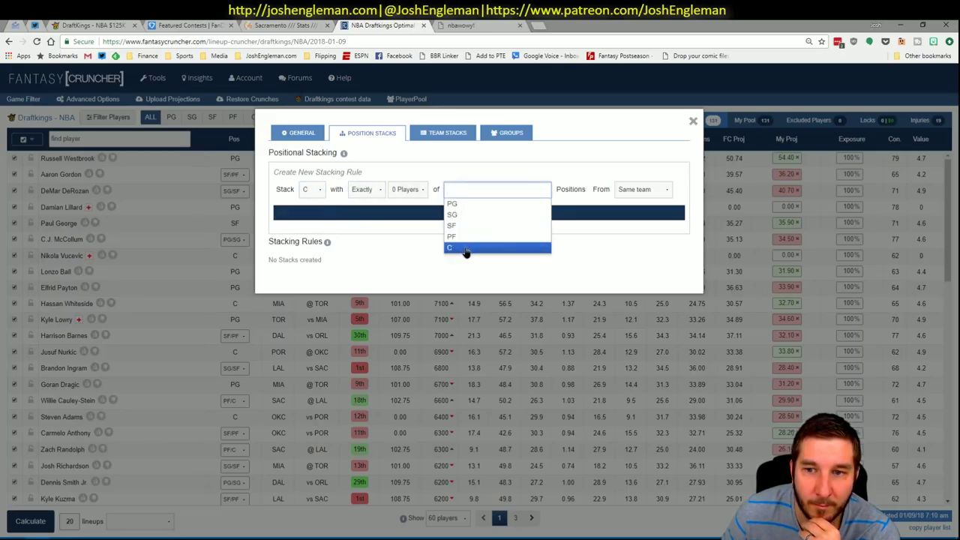
click(465, 248)
click(643, 189)
click(639, 215)
click(570, 213)
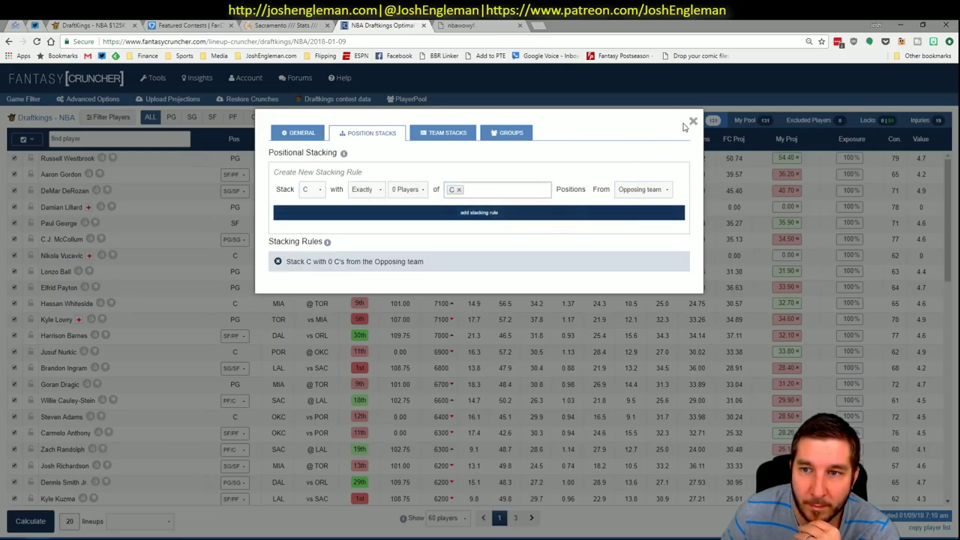
click(691, 122)
Step: Calculate 20 lineups using My Projections and bring up the generated lineups with their player exposures
click(131, 520)
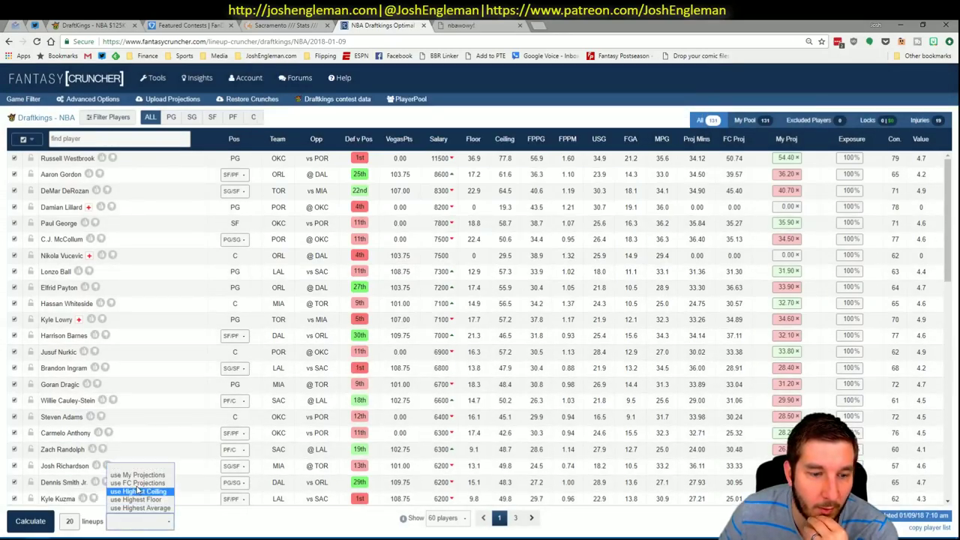
click(137, 474)
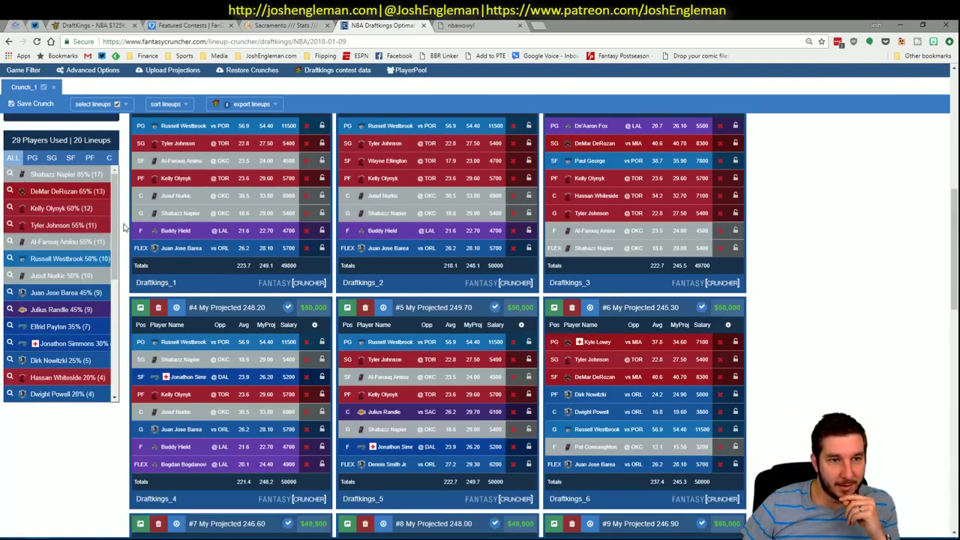
scroll(122, 176, up, 1)
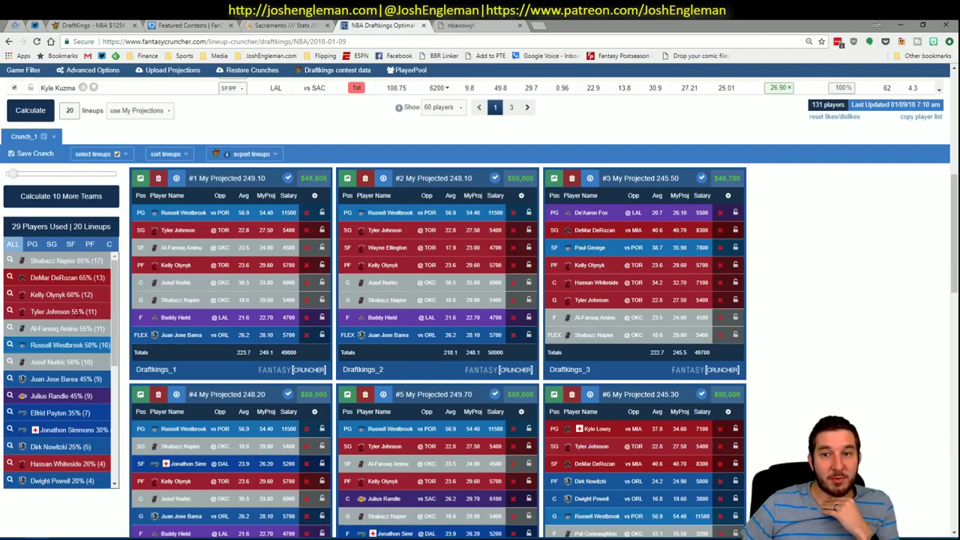
Step: Switch back to the workbook's Daily sheet, collapse the player projection columns, and show the full tiered shortlist pivot table
key(alt+Tab)
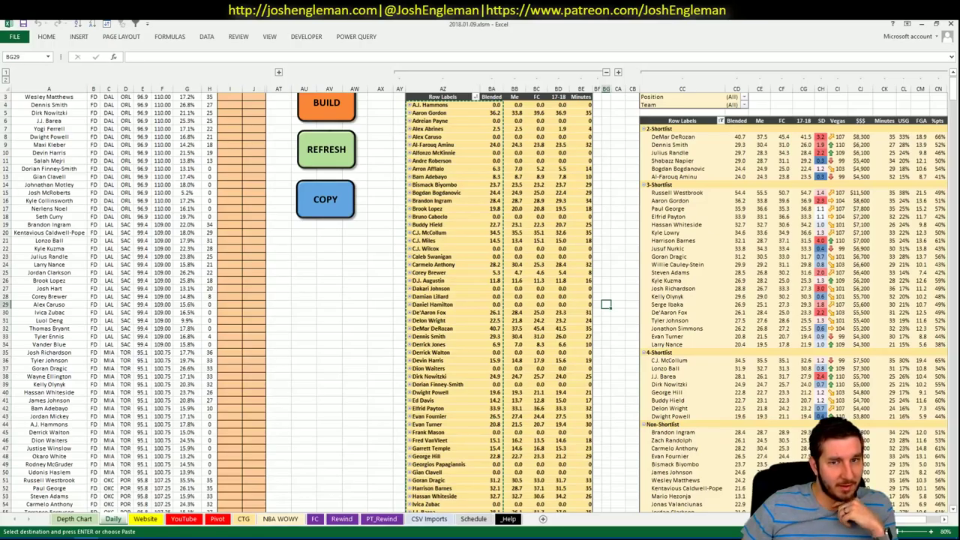
click(606, 72)
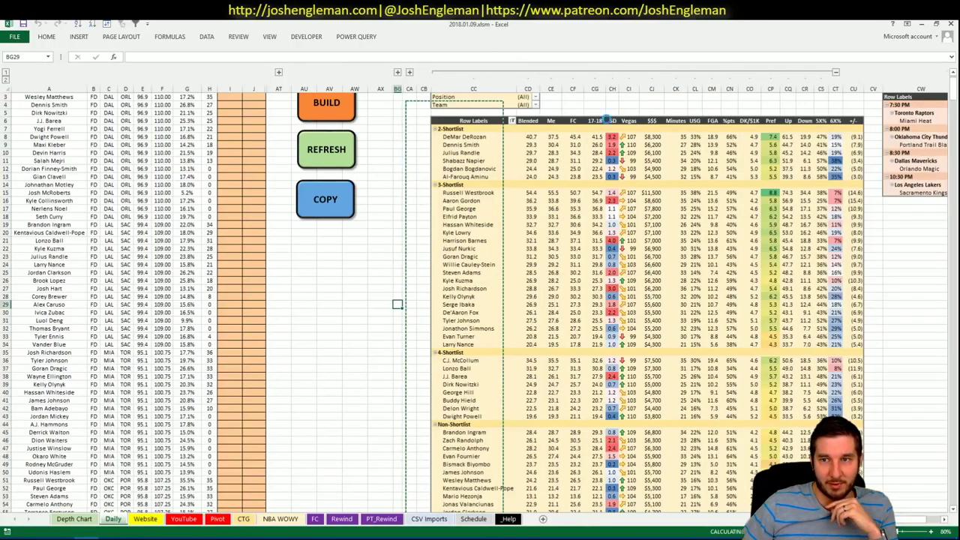
click(676, 232)
click(948, 520)
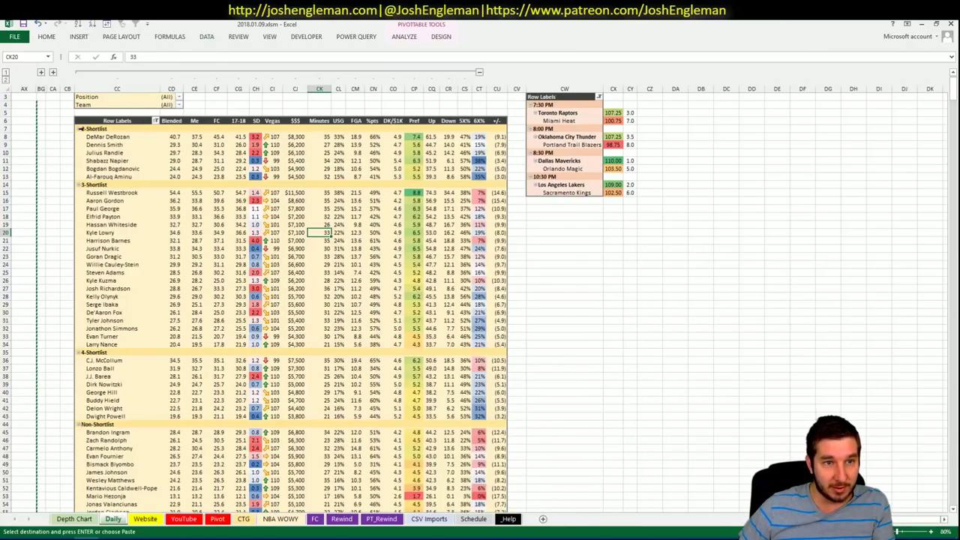
Step: Compare the lineup exposures in FantasyCruncher with the Daily sheet's tiers and values for Shabazz Napier, DeMar DeRozan, Tyler Johnson and Kelly Olynyk
click(117, 160)
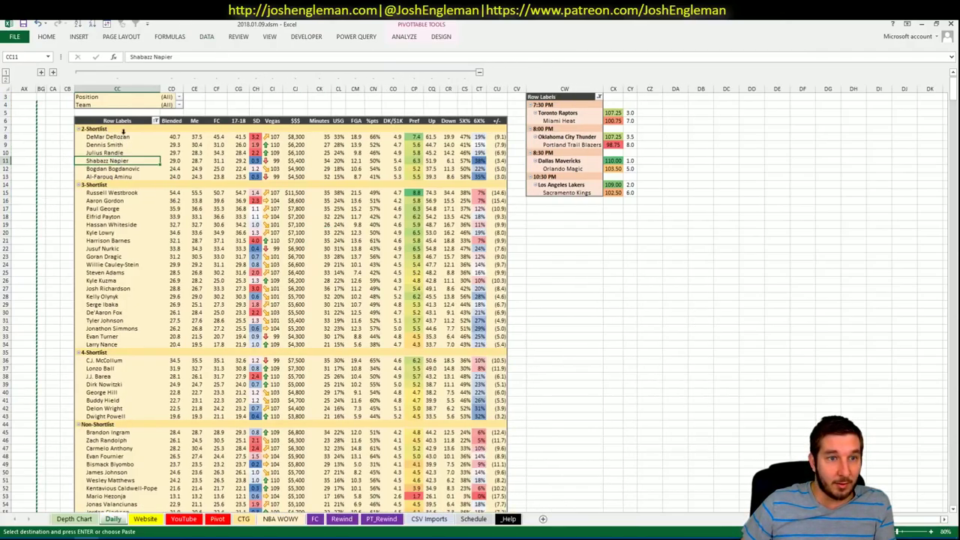
click(123, 138)
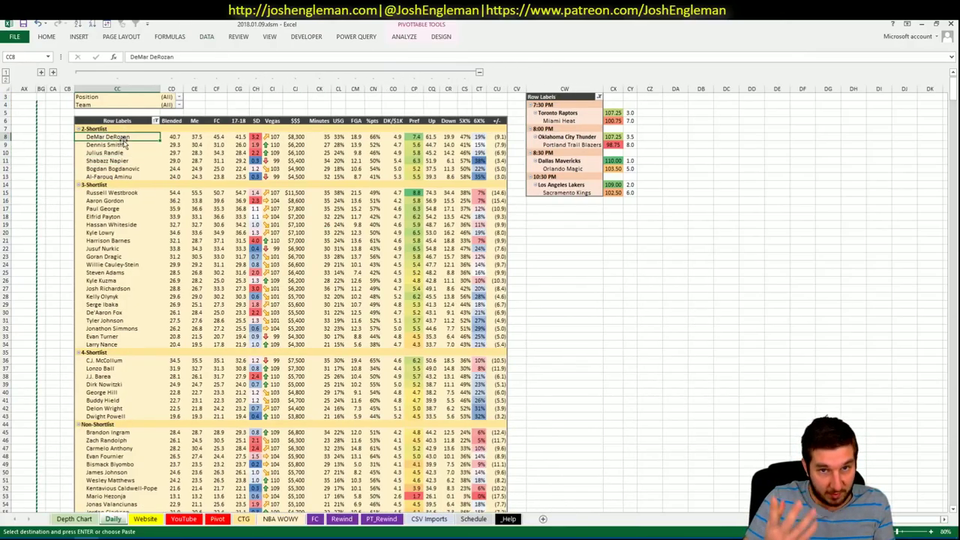
key(alt+Tab)
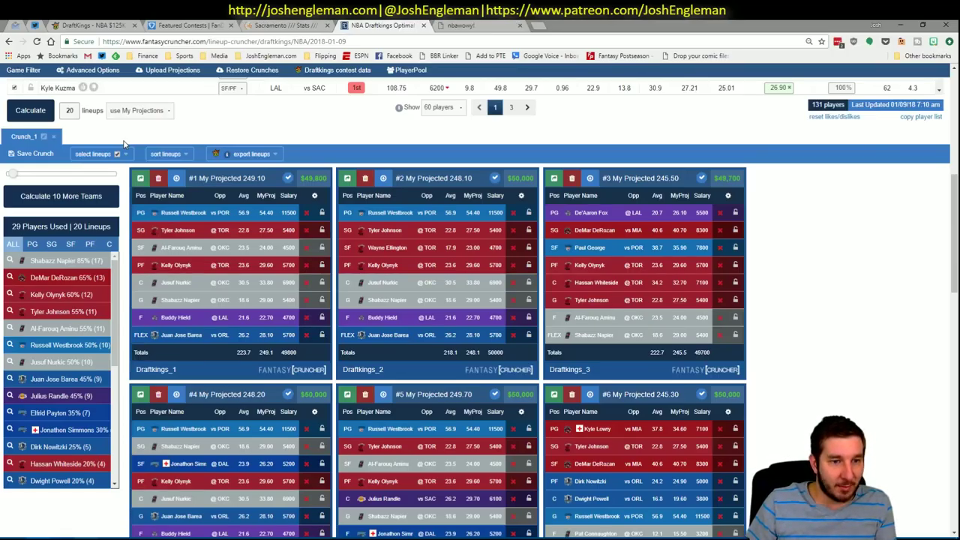
key(alt+Tab)
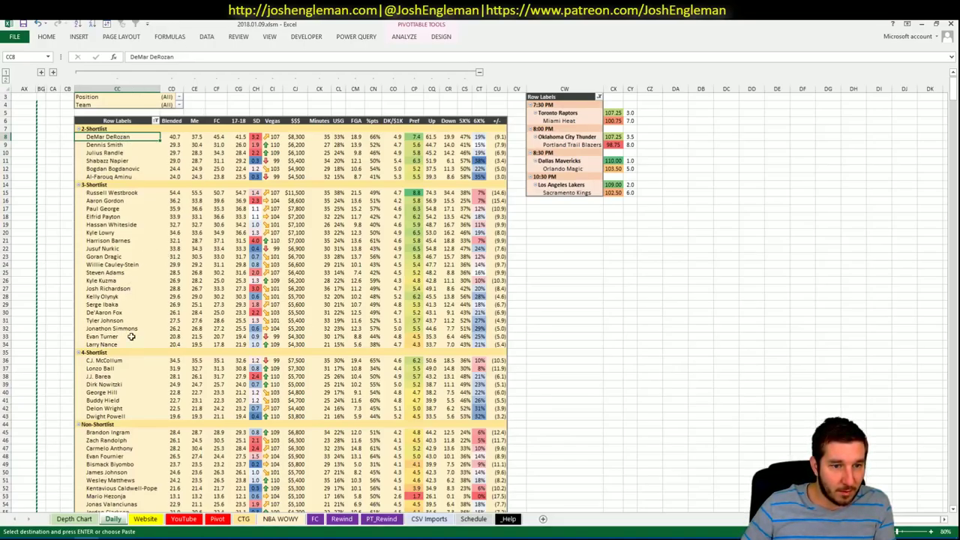
click(113, 321)
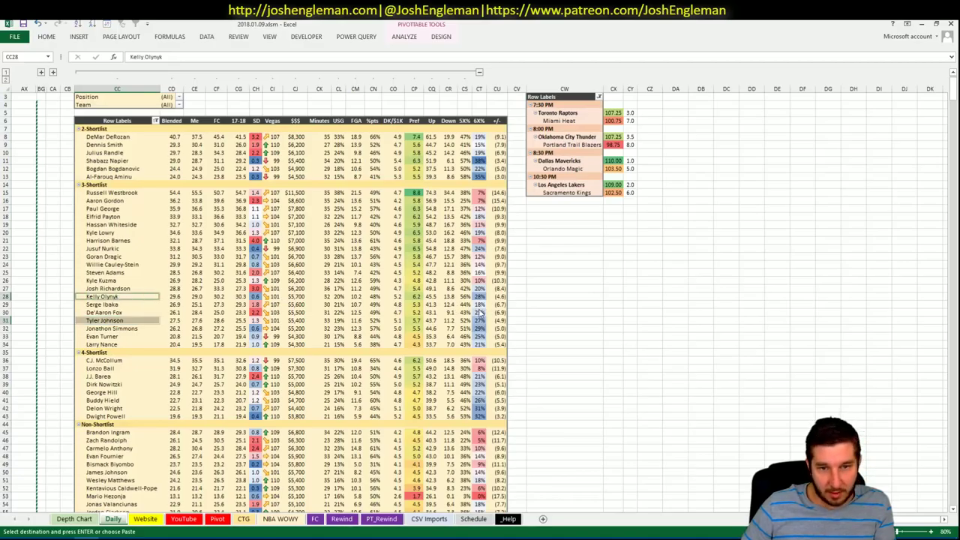
key(alt+Tab)
key(alt+Tab)
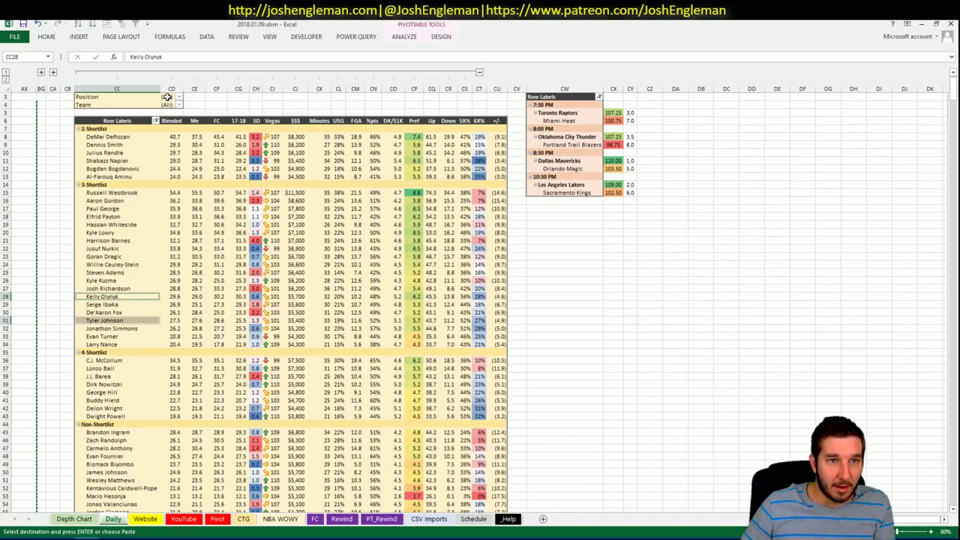
key(alt+Tab)
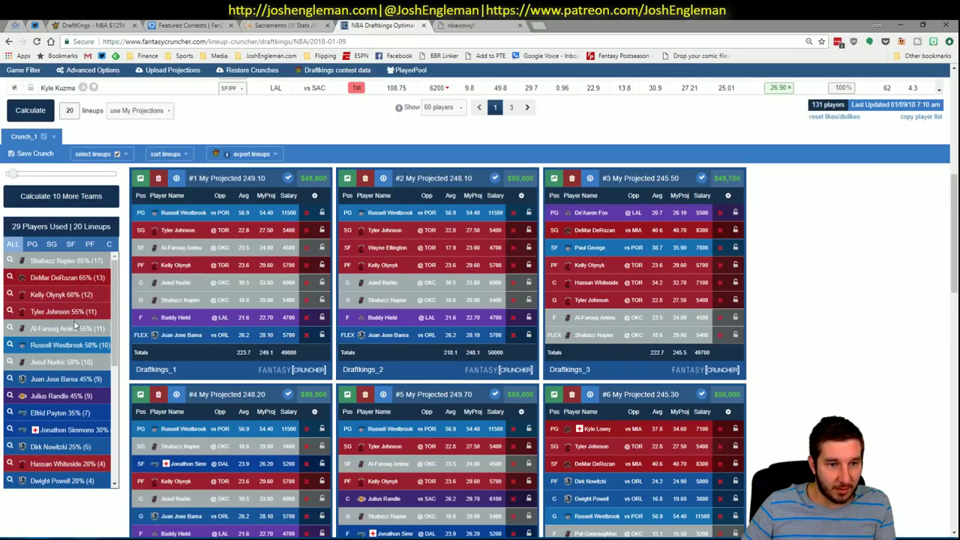
key(alt+Tab)
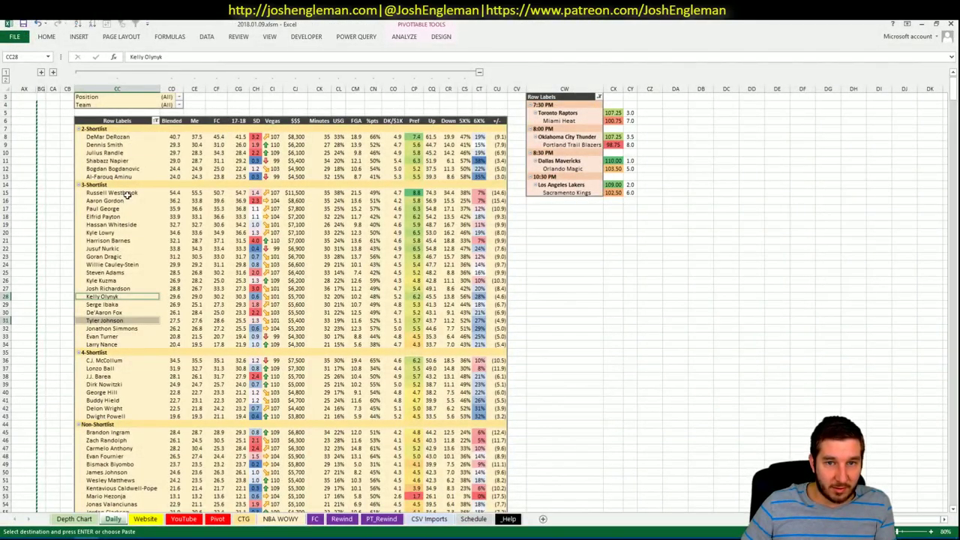
Step: Compare FantasyCruncher's lineup exposures with the Daily sheet's tiers and values for Russell Westbrook and the players listed below him
click(128, 194)
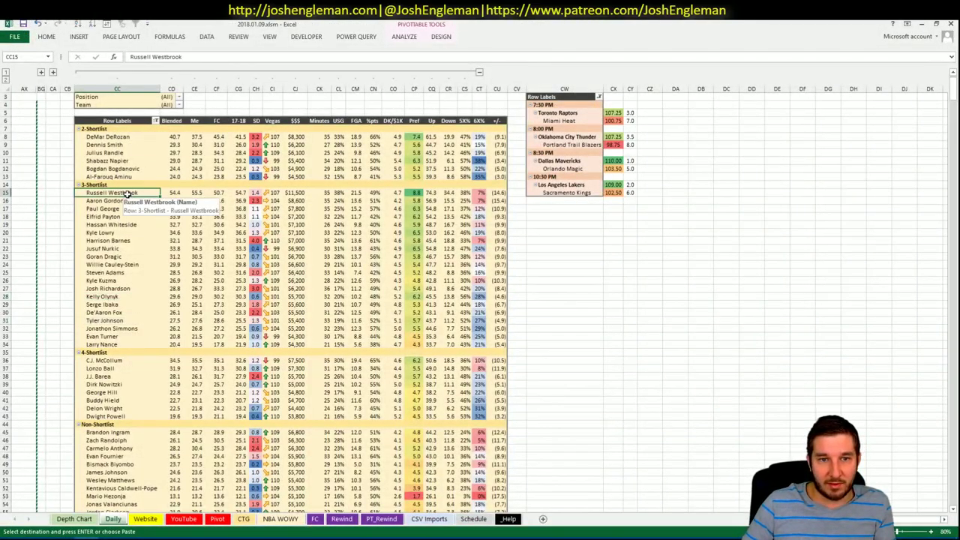
key(alt+Tab)
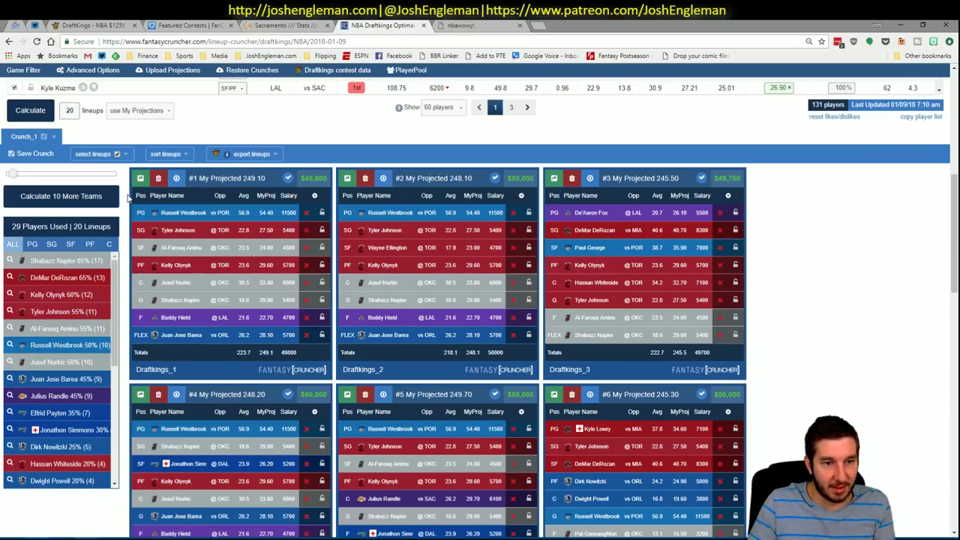
key(alt+Tab)
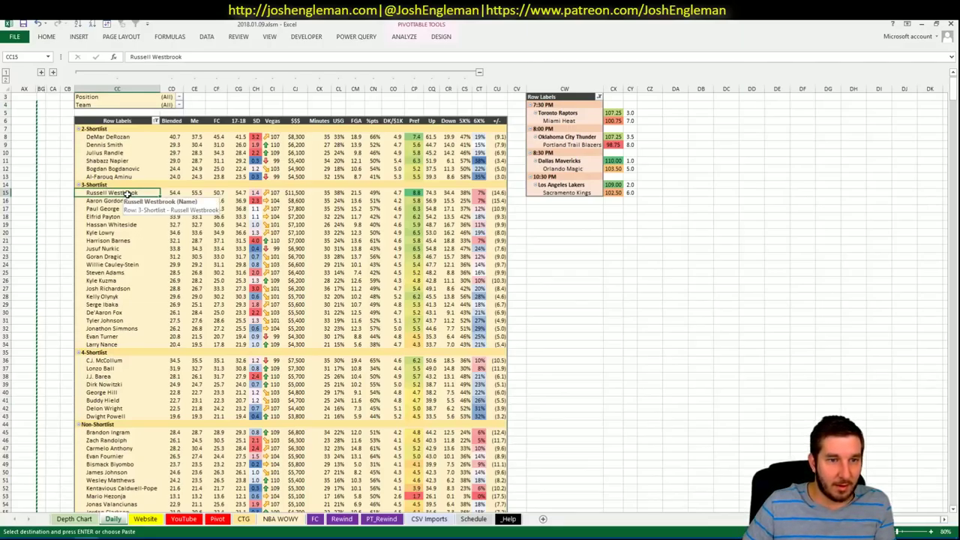
key(alt+Tab)
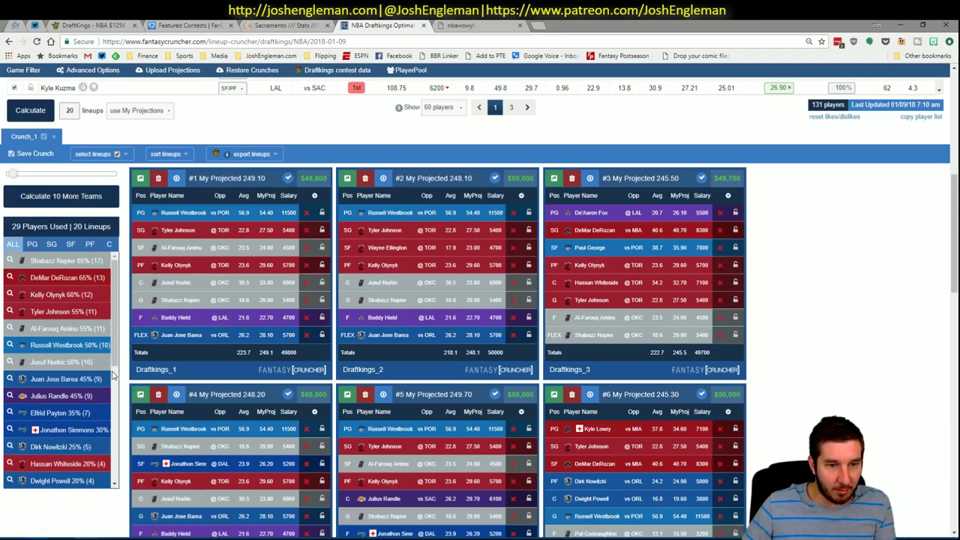
key(alt+Tab)
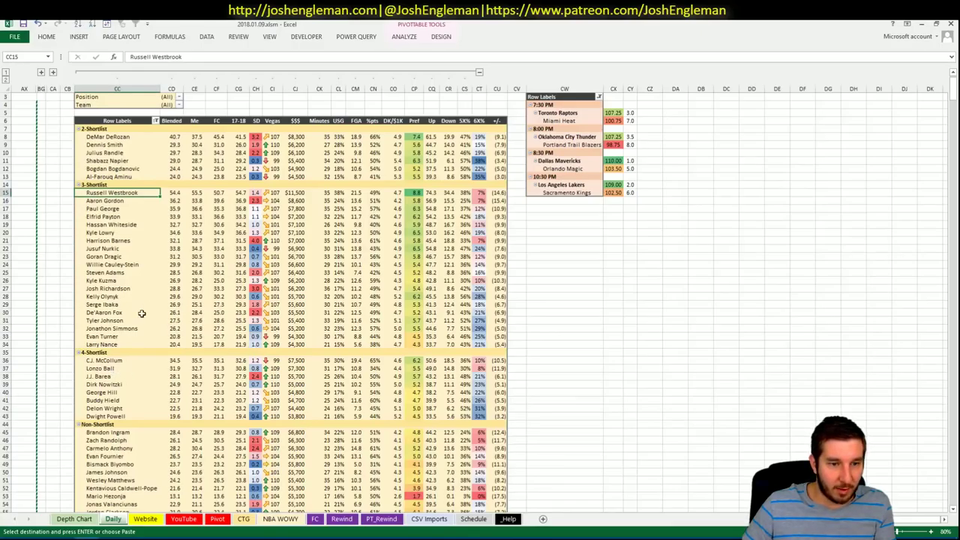
key(alt+Tab)
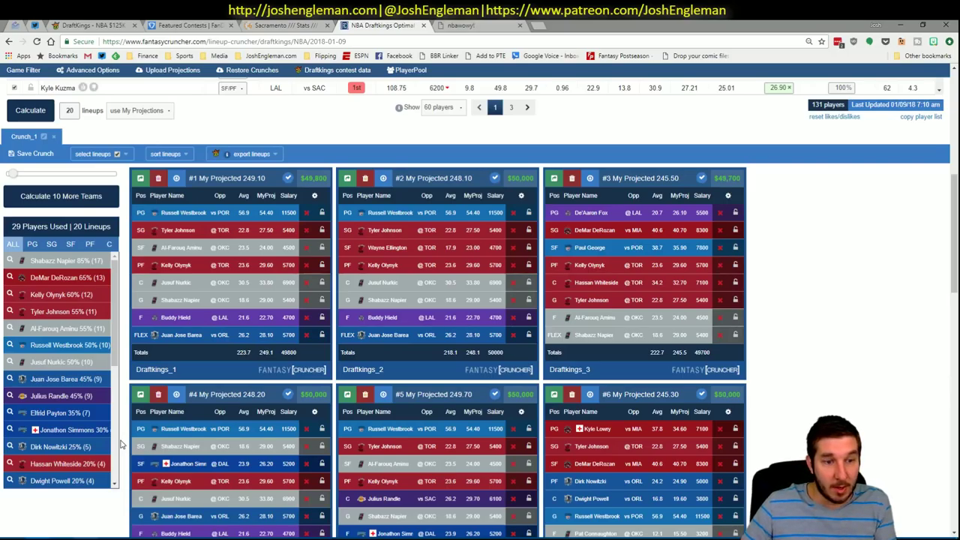
key(alt+Tab)
key(alt+Tab)
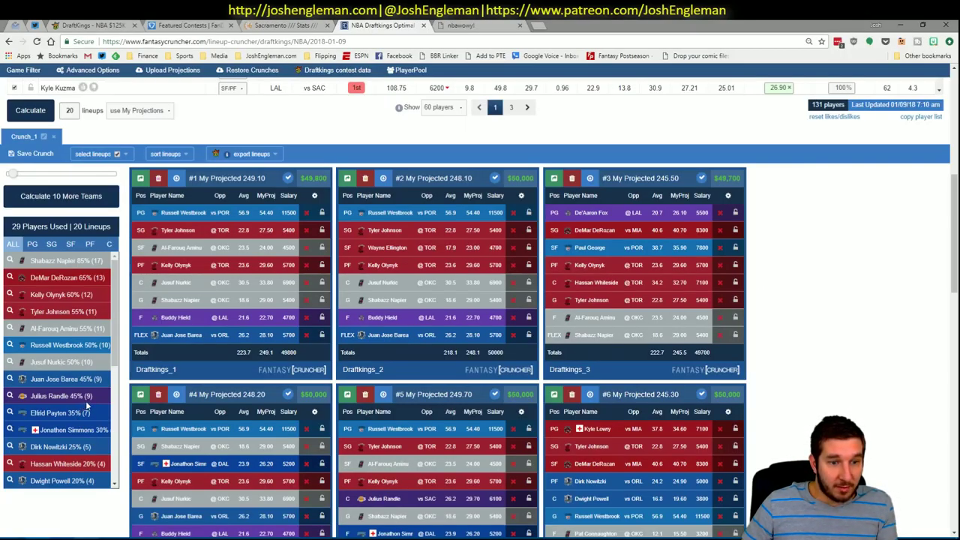
key(alt+Tab)
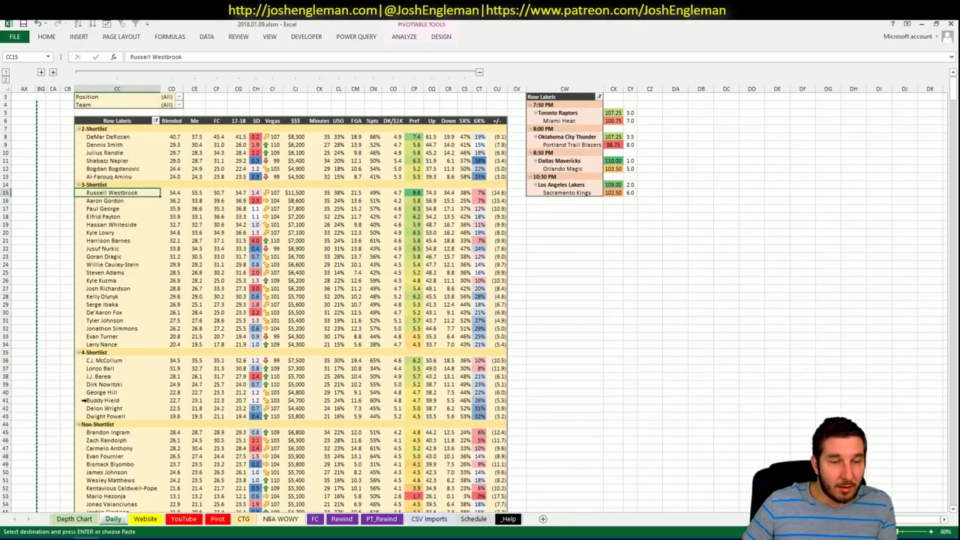
key(alt+Tab)
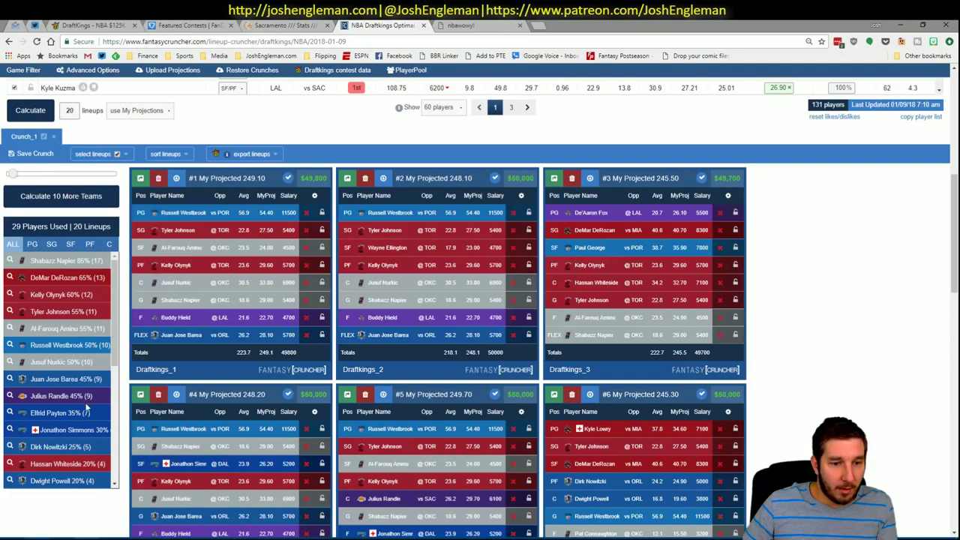
Step: Filter the lineup exposures by PG and SG and check those players against the tiers on the Daily sheet
click(32, 244)
key(alt+Tab)
key(Escape)
click(51, 244)
key(alt+Tab)
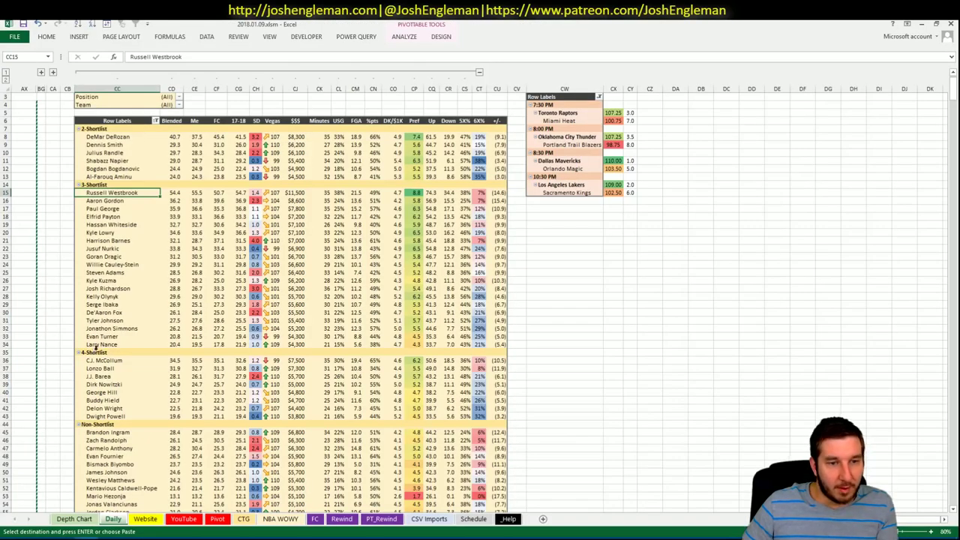
scroll(351, 313, down, 5)
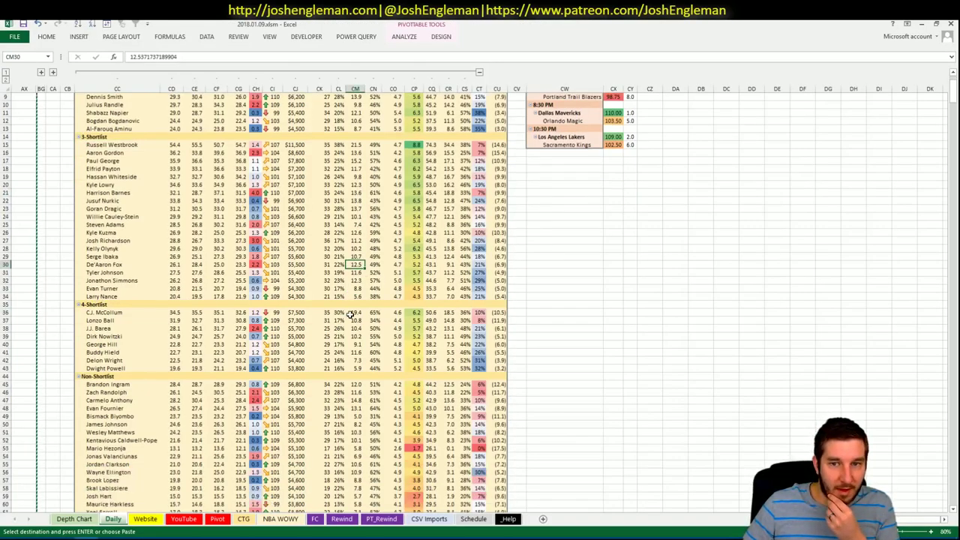
scroll(350, 313, up, 5)
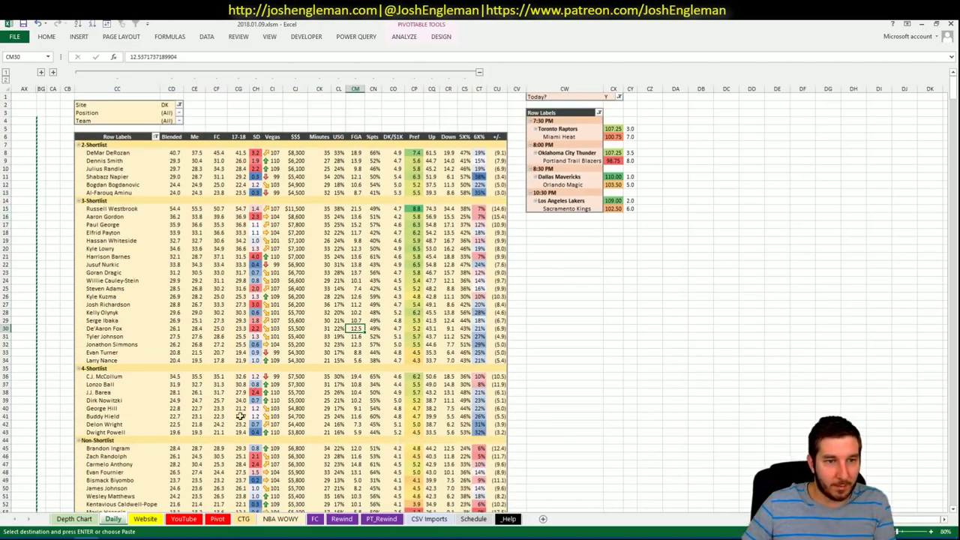
key(alt+Tab)
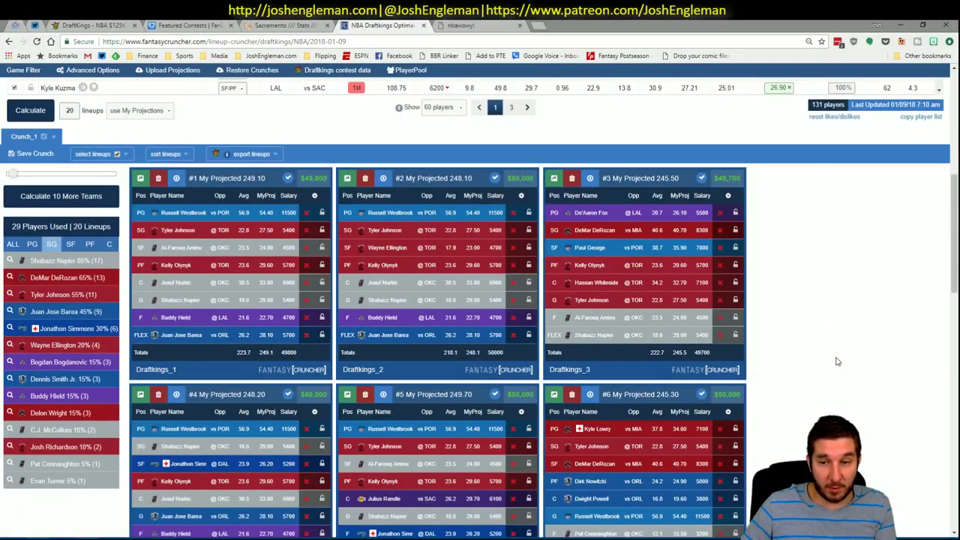
Step: Switch FantasyCruncher to the FanDuel NBA lineup cruncher and bring up its projection upload page
scroll(838, 361, up, 6)
mouse_move(148, 113)
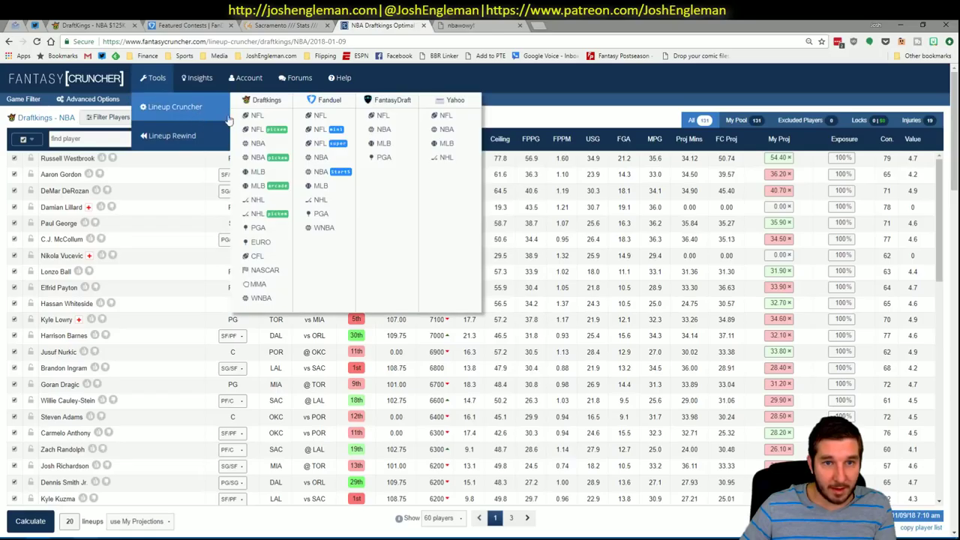
click(323, 158)
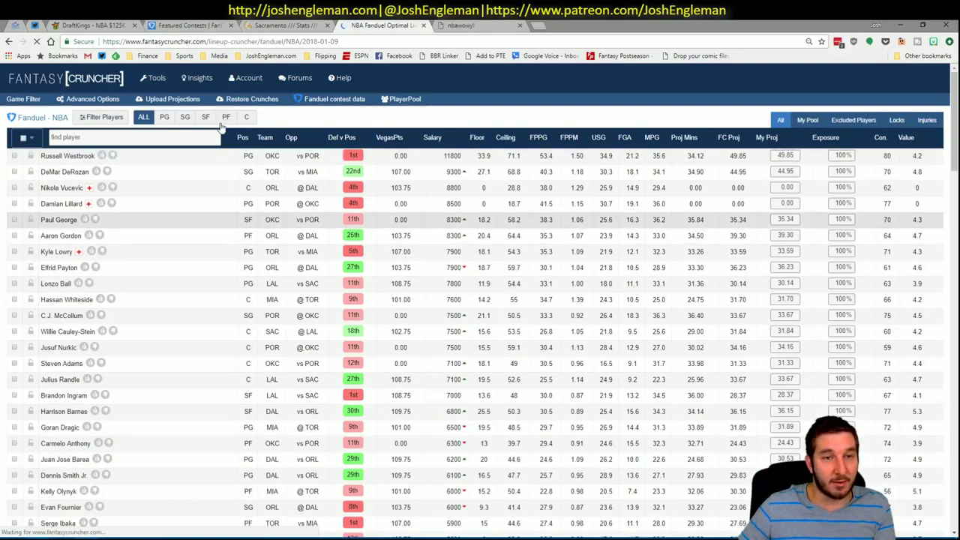
click(179, 102)
Step: Switch to the workbook, expand the Daily sheet's player projection columns, and copy the player names and Blended projections with the Copy macro
key(alt+Tab)
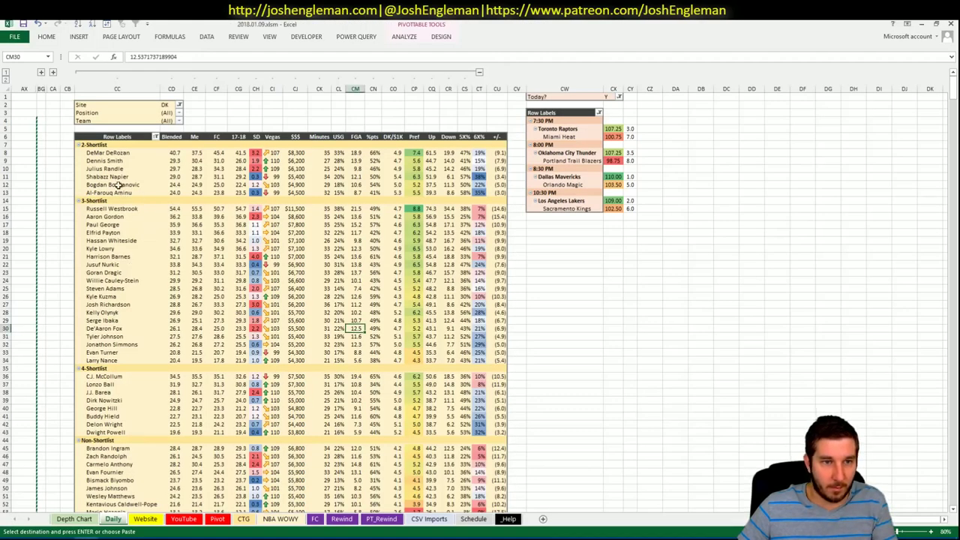
click(41, 72)
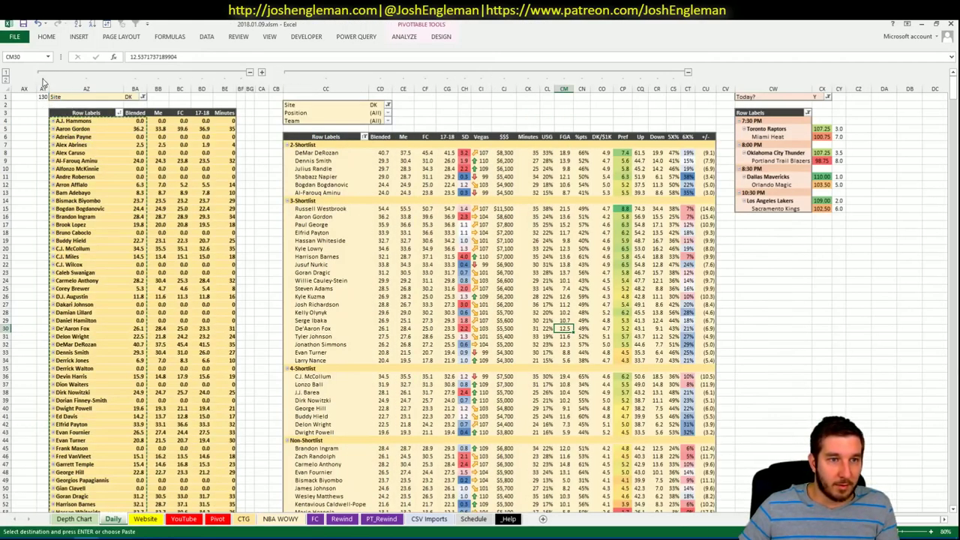
click(224, 256)
key(Escape)
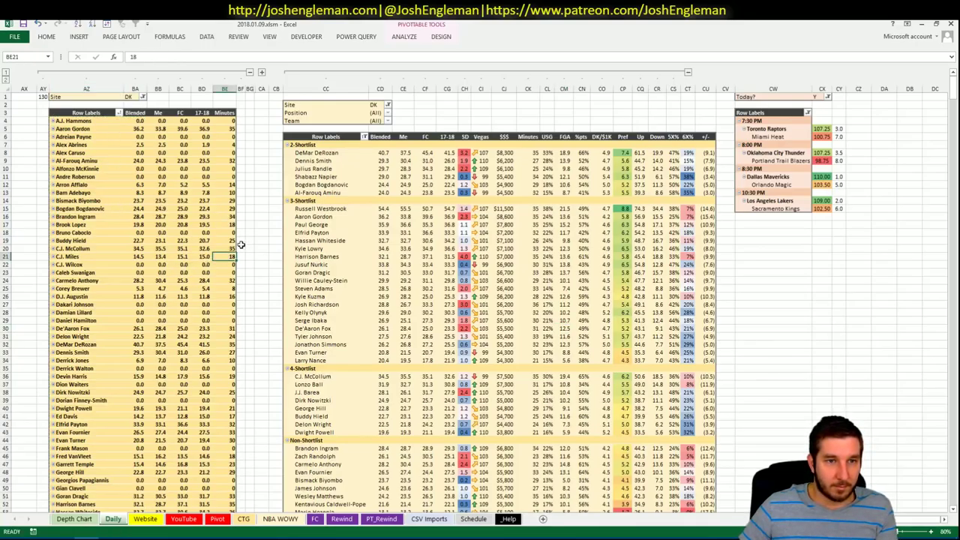
scroll(480, 300, left, 2)
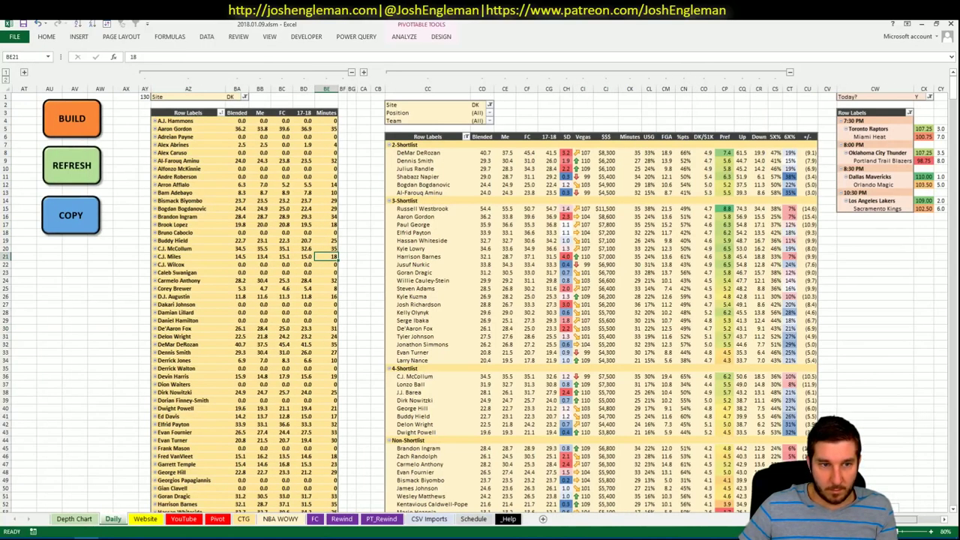
click(75, 217)
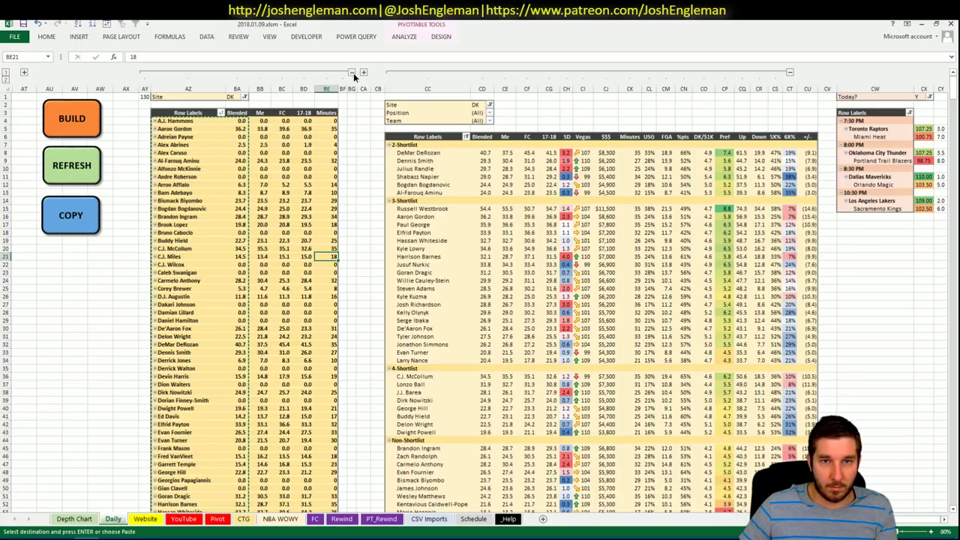
Step: Paste the player names and Blended projections into FantasyCruncher's NBA FanDuel 2018-01-09 upload table and upload them
key(alt+Tab)
click(268, 191)
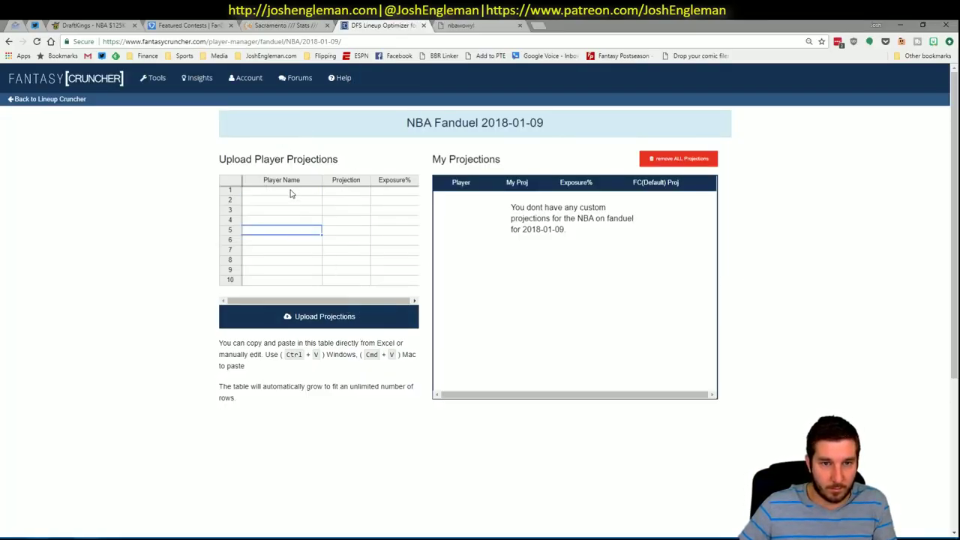
key(alt+Tab)
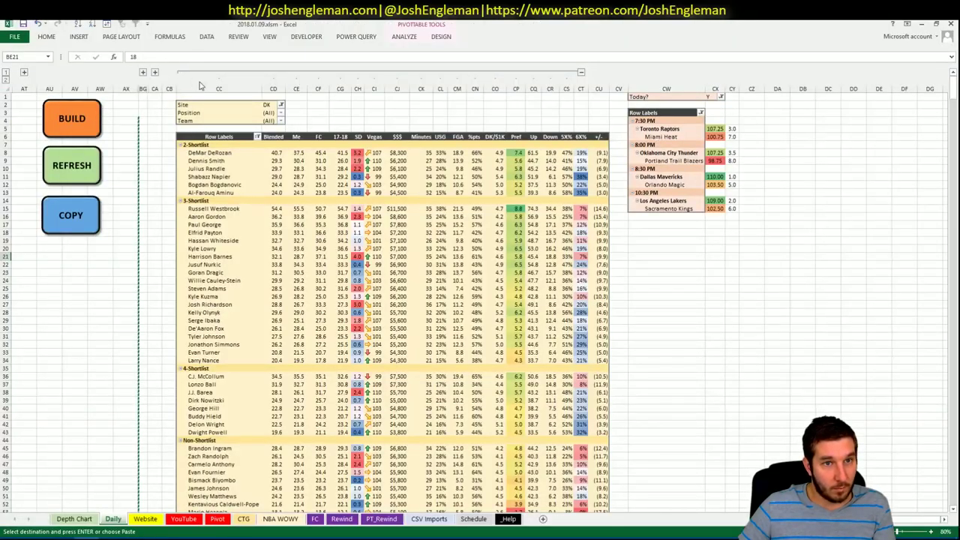
click(142, 72)
click(75, 297)
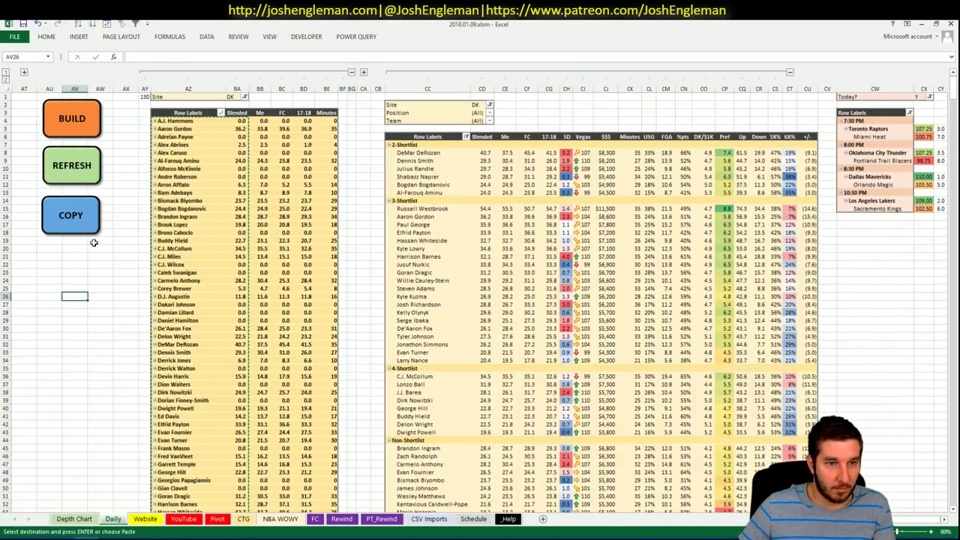
key(alt+Tab)
key(ctrl+v)
click(327, 315)
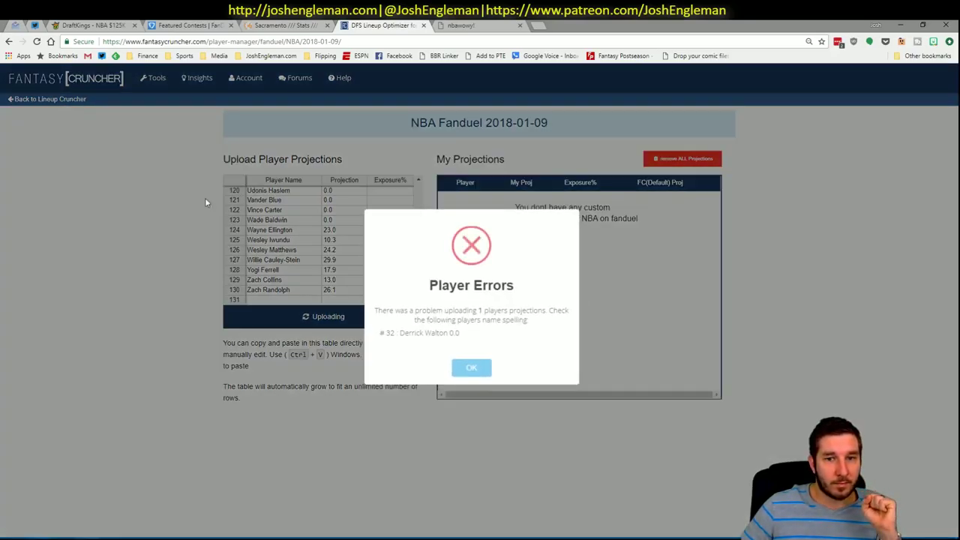
click(484, 369)
Step: Return to the FanDuel lineup cruncher, set Randomness to 8%, and calculate 20 lineups using My Projections
click(64, 100)
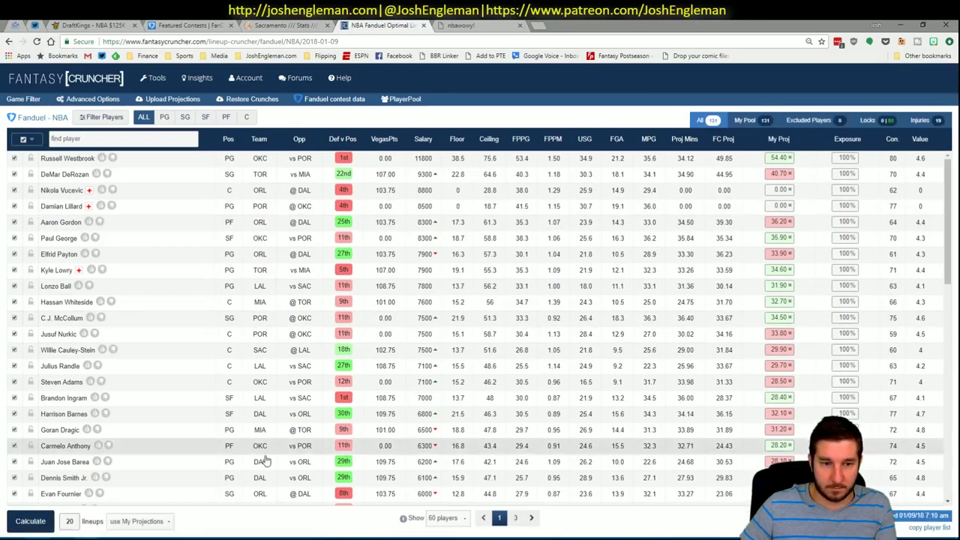
click(84, 100)
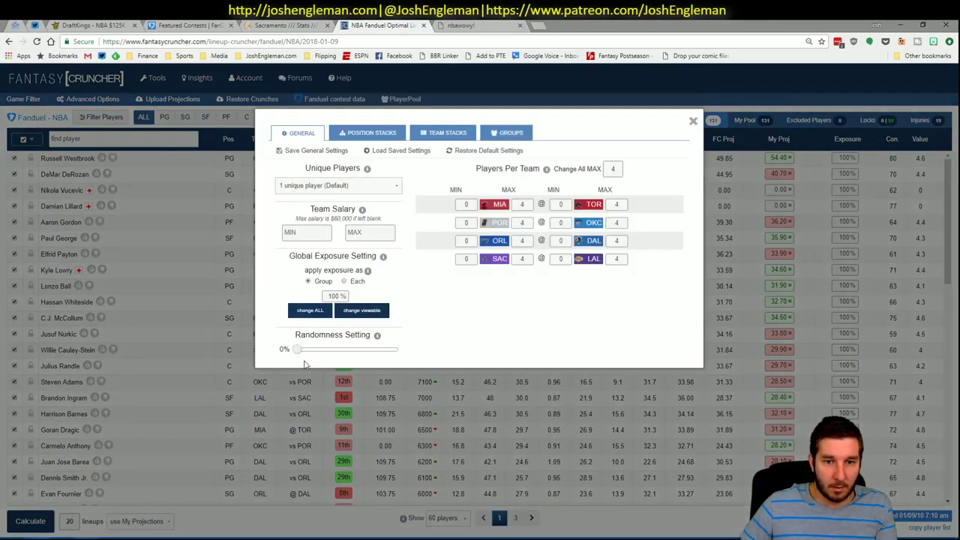
drag(301, 353, 303, 354)
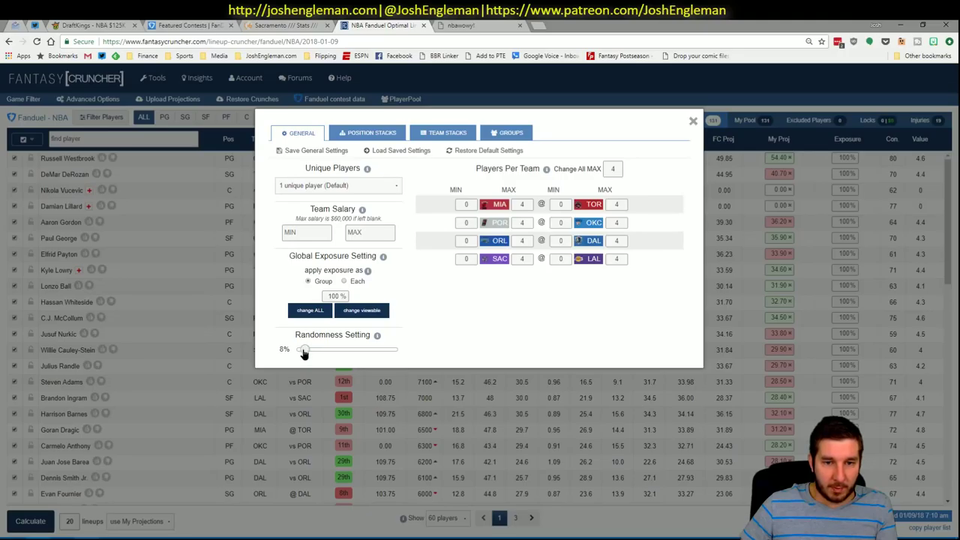
click(692, 121)
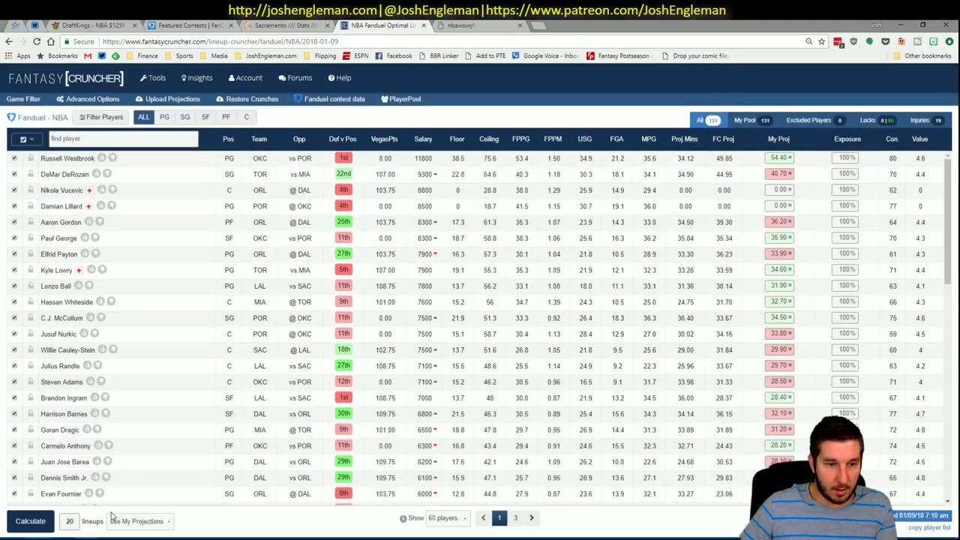
click(37, 525)
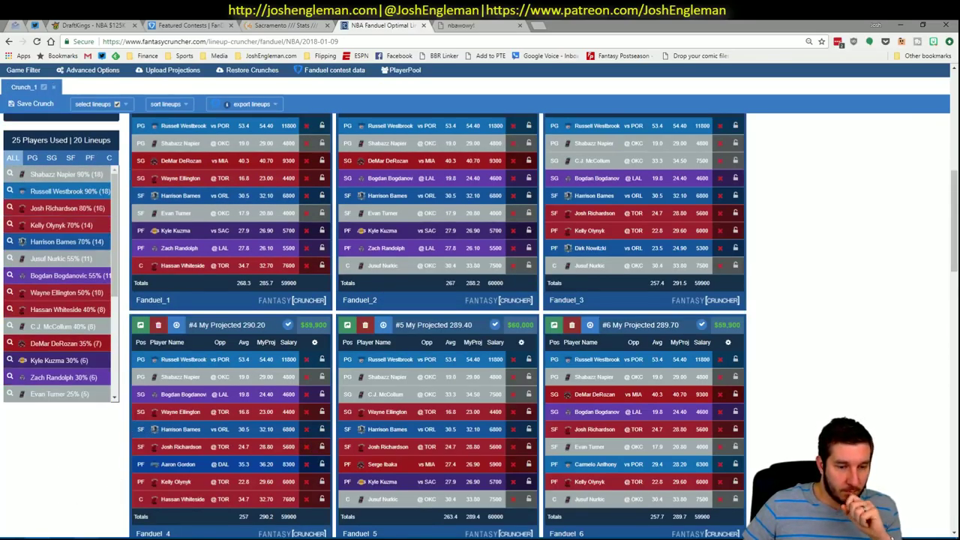
Step: Switch to the workbook, regroup Daily sheet columns CC through CU so the outline covers the whole shortlist pivot table, and collapse the group
key(alt+Tab)
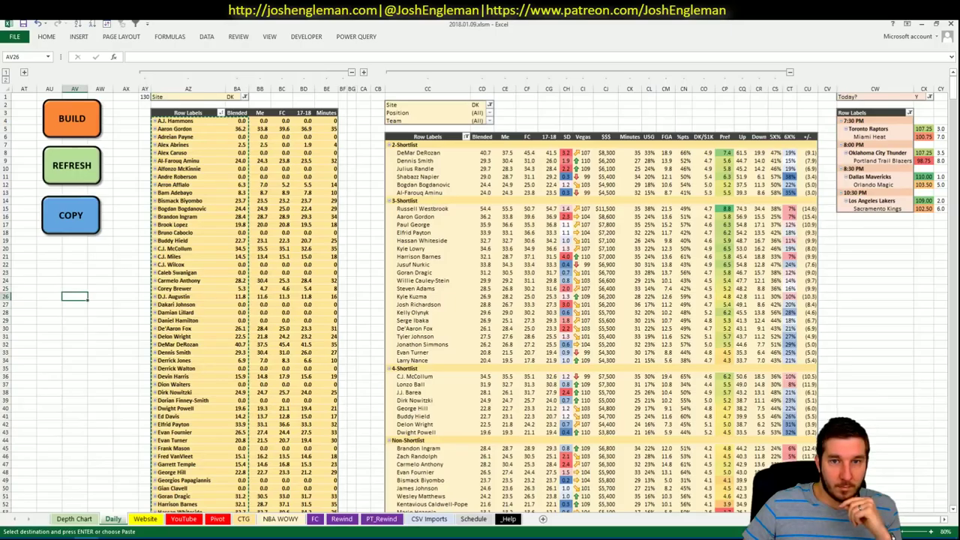
click(503, 72)
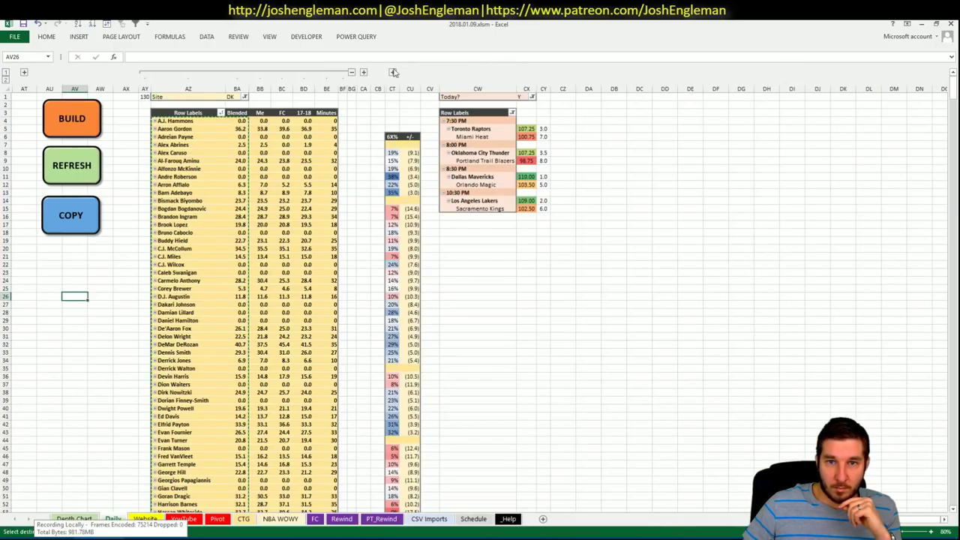
click(393, 72)
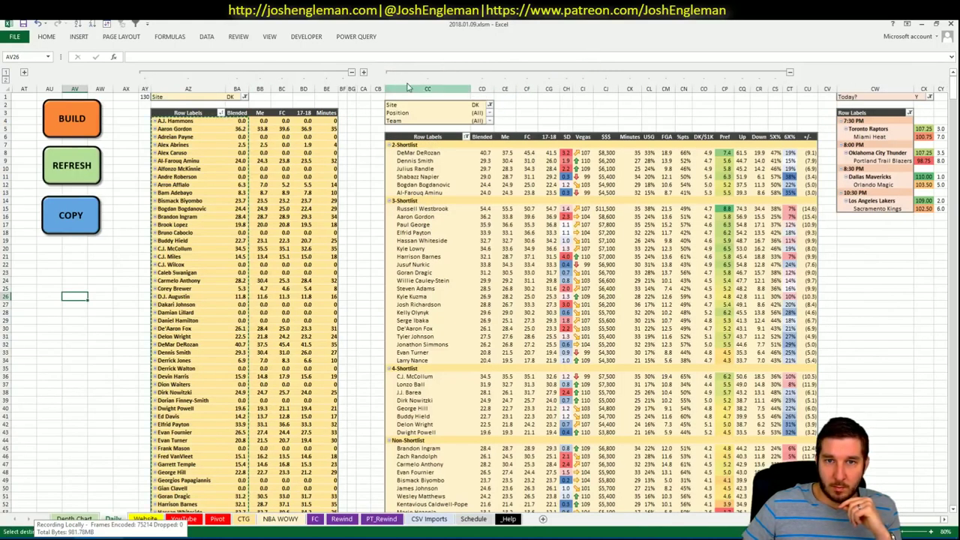
drag(409, 88, 814, 88)
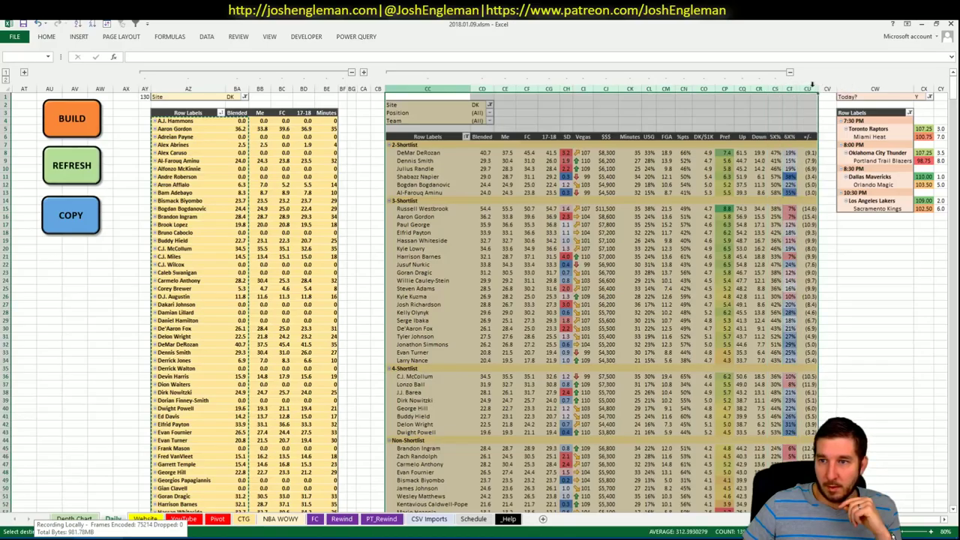
click(206, 38)
click(567, 60)
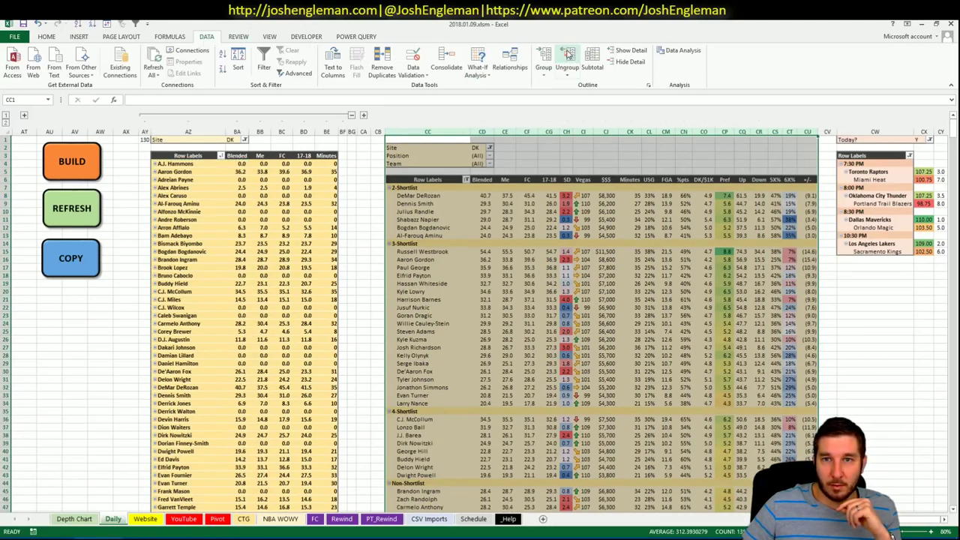
click(543, 60)
click(583, 203)
click(827, 116)
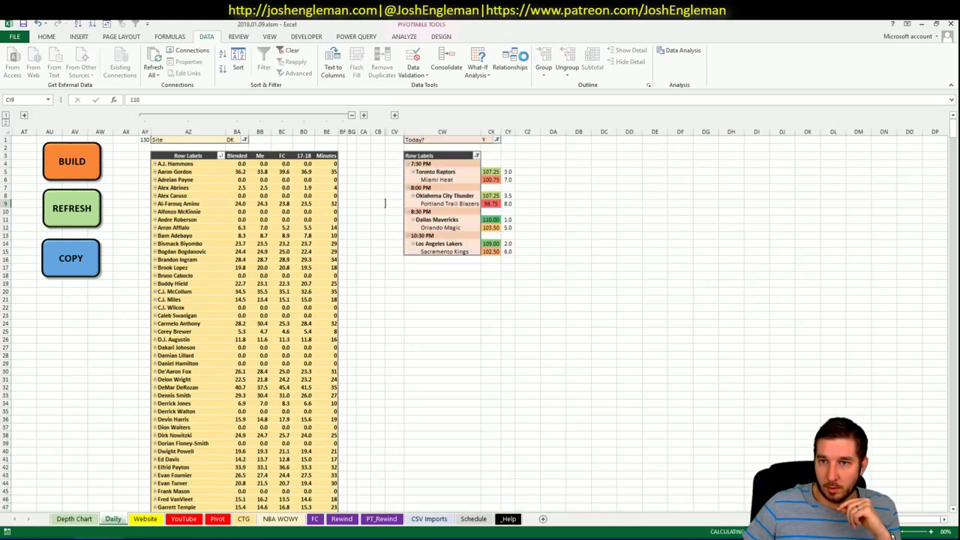
Step: Collapse the Daily sheet's player projection columns, expand the FD tiered shortlist pivot table, and refresh it
click(442, 188)
click(351, 115)
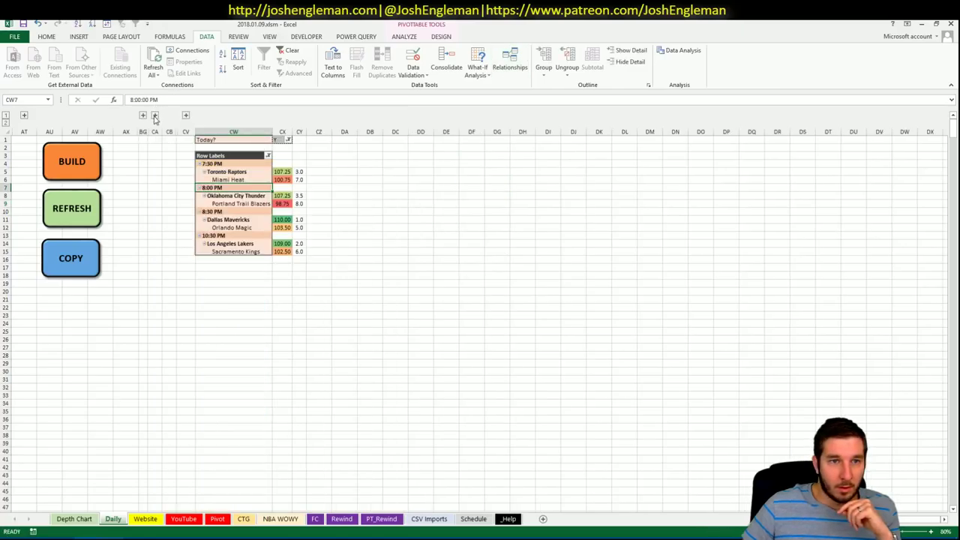
click(154, 116)
right_click(296, 219)
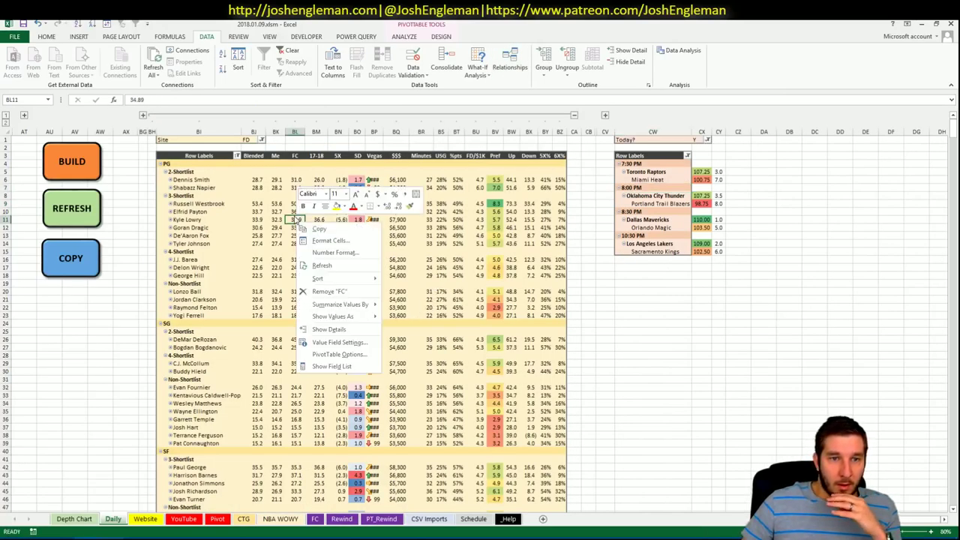
click(316, 264)
Step: Switch to FantasyCruncher, filter the FanDuel lineup exposures to PG, and compare them with the workbook's PG shortlist tiers
key(alt+Tab)
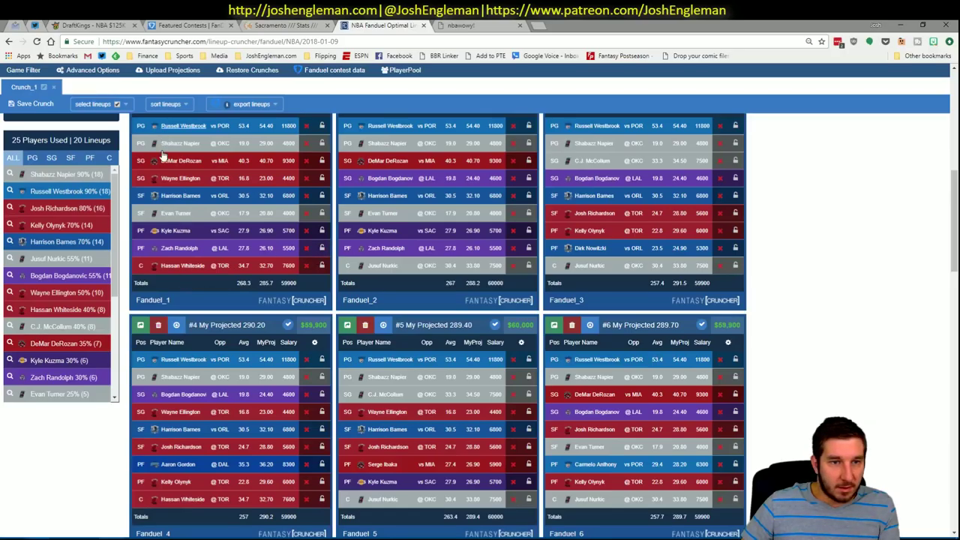
click(33, 158)
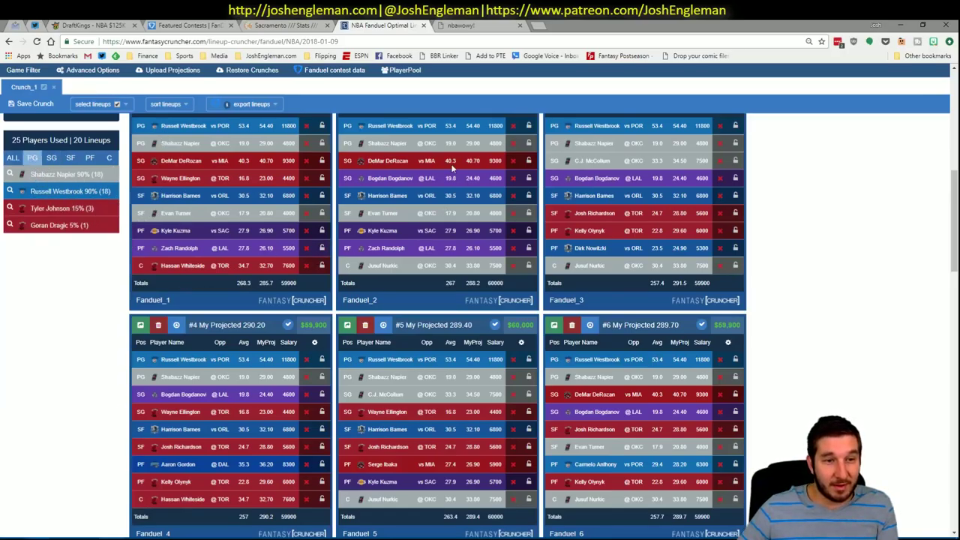
scroll(790, 214, up, 3)
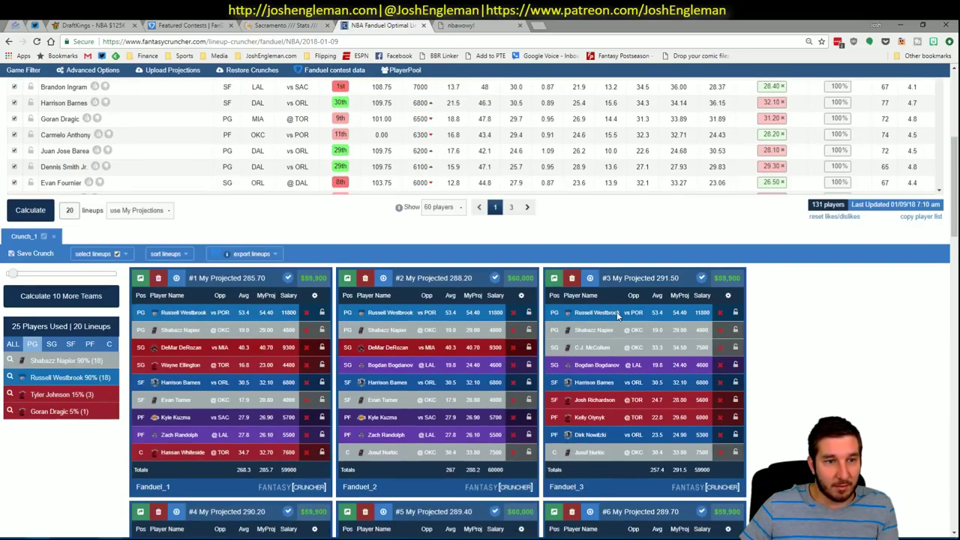
key(alt+Tab)
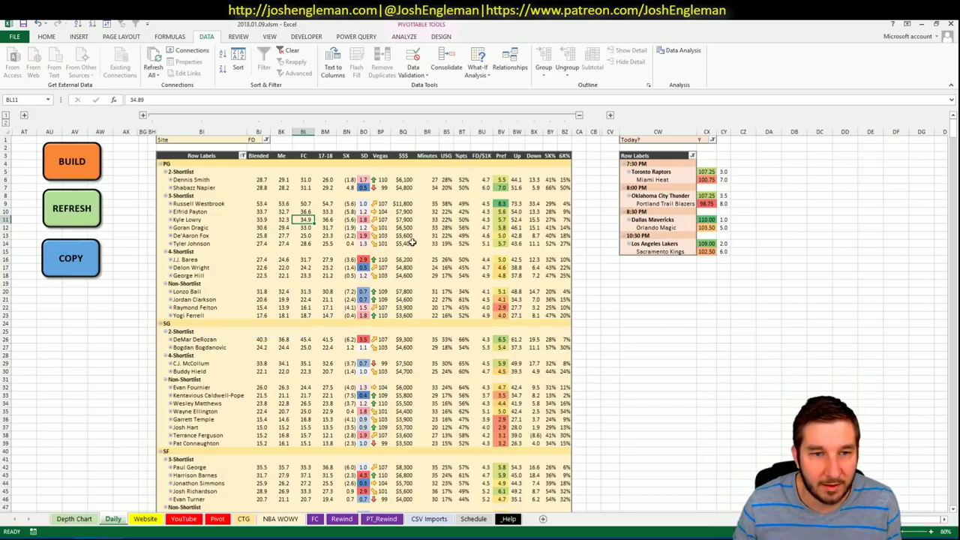
key(alt+Tab)
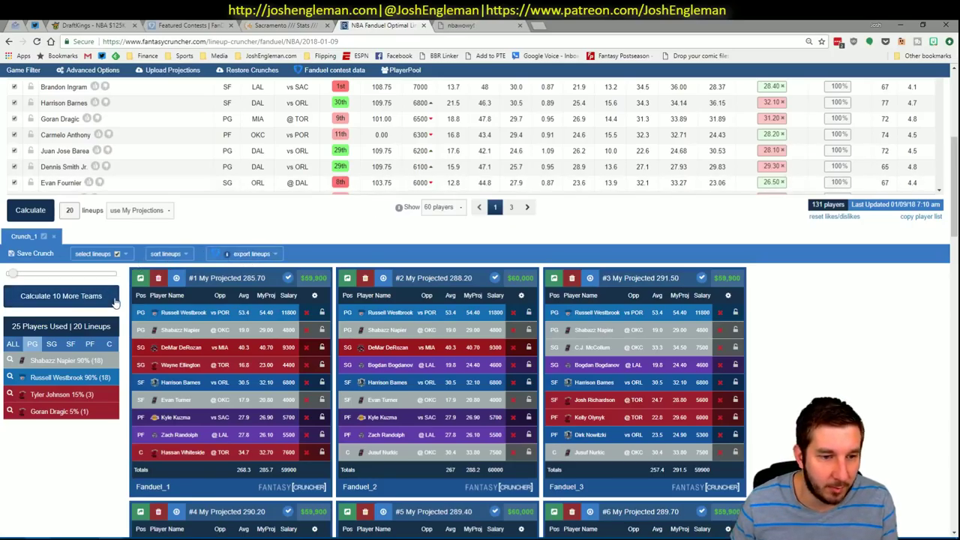
key(alt+Tab)
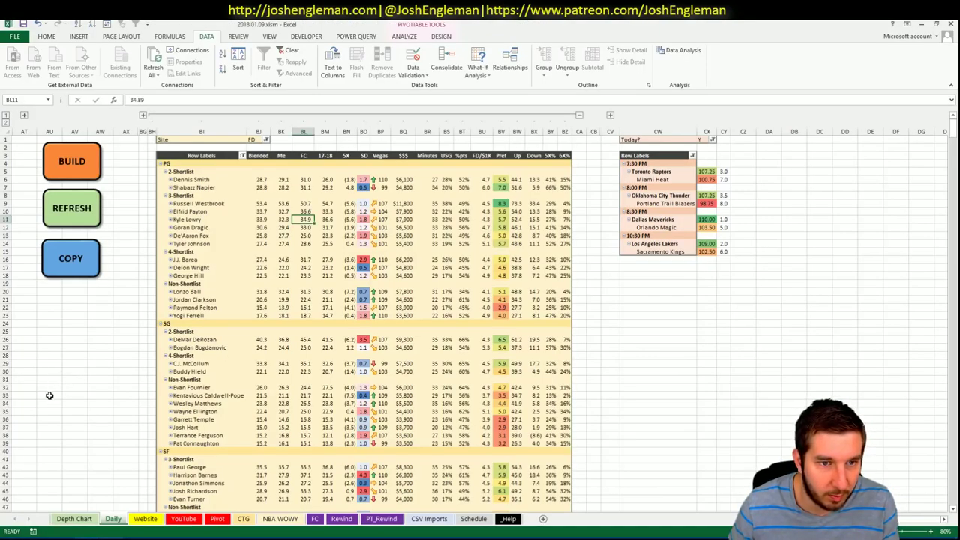
key(alt+Tab)
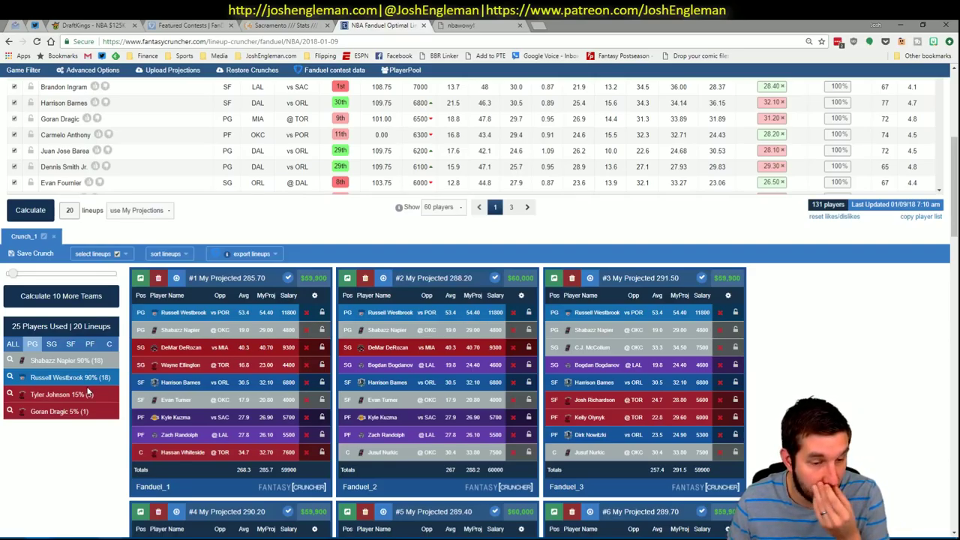
Step: Filter the FanDuel lineup exposures to SG and compare them with the SG tiers on the workbook's Daily sheet
click(53, 344)
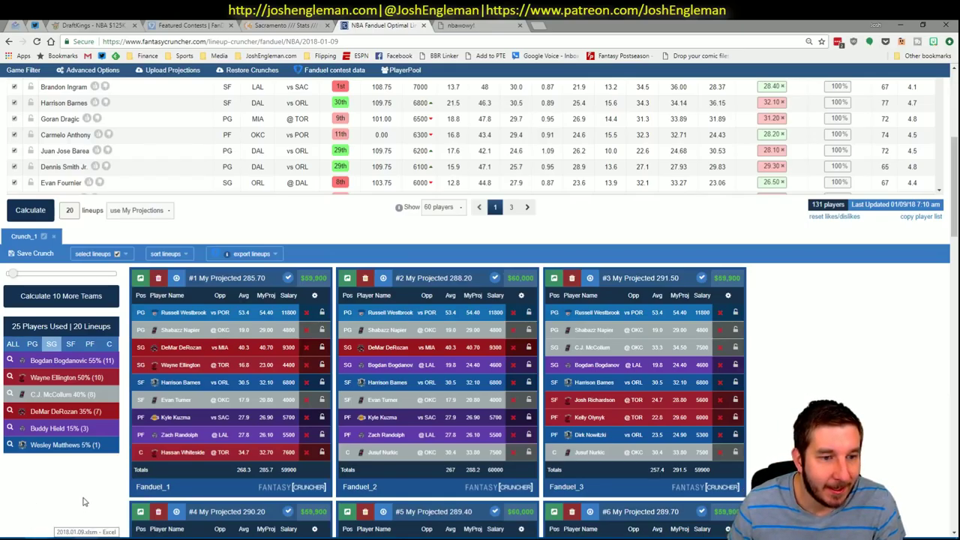
key(alt+Tab)
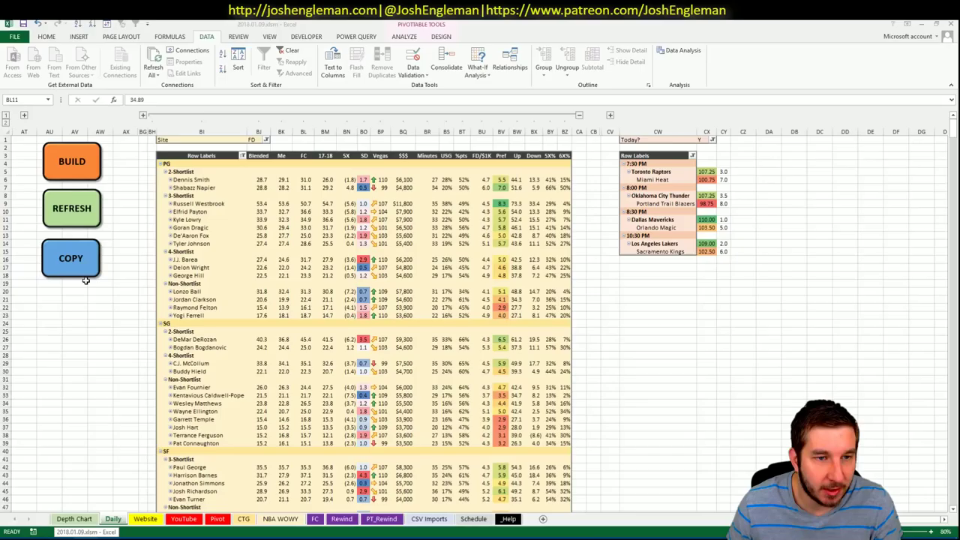
scroll(178, 210, down, 6)
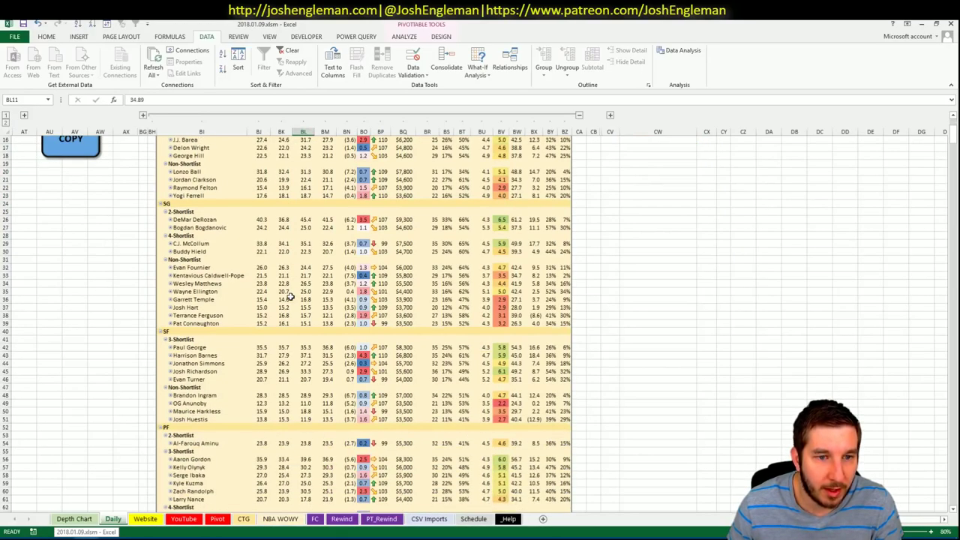
key(alt+Tab)
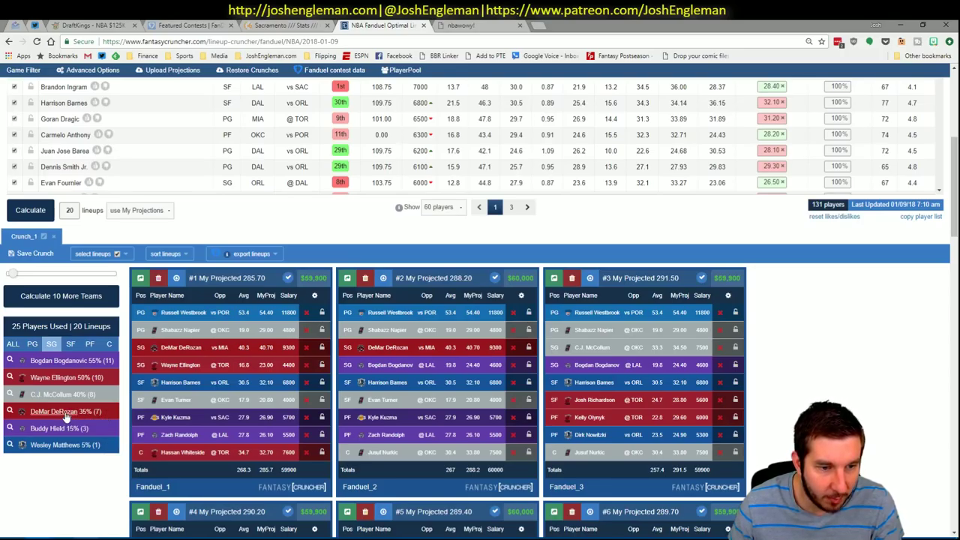
key(alt+Tab)
key(alt+Tab)
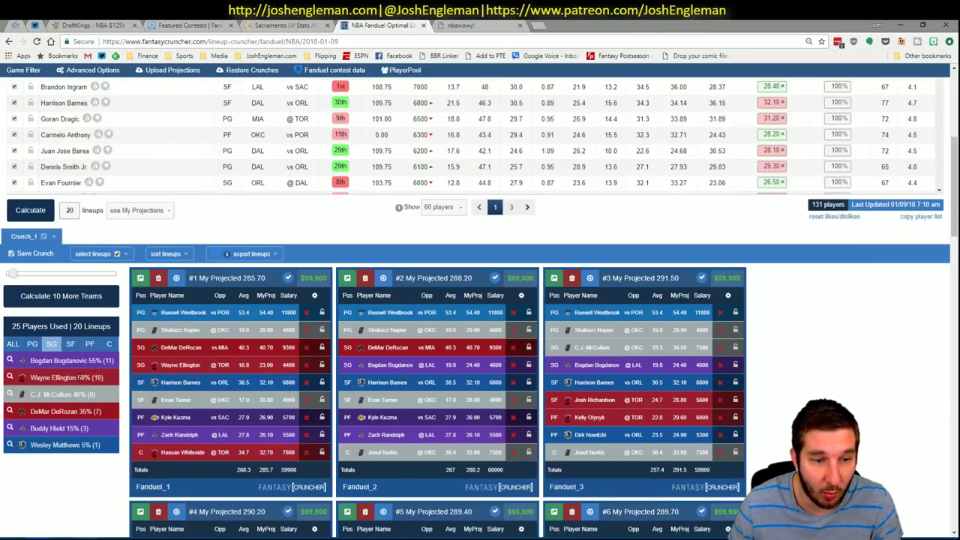
key(alt+Tab)
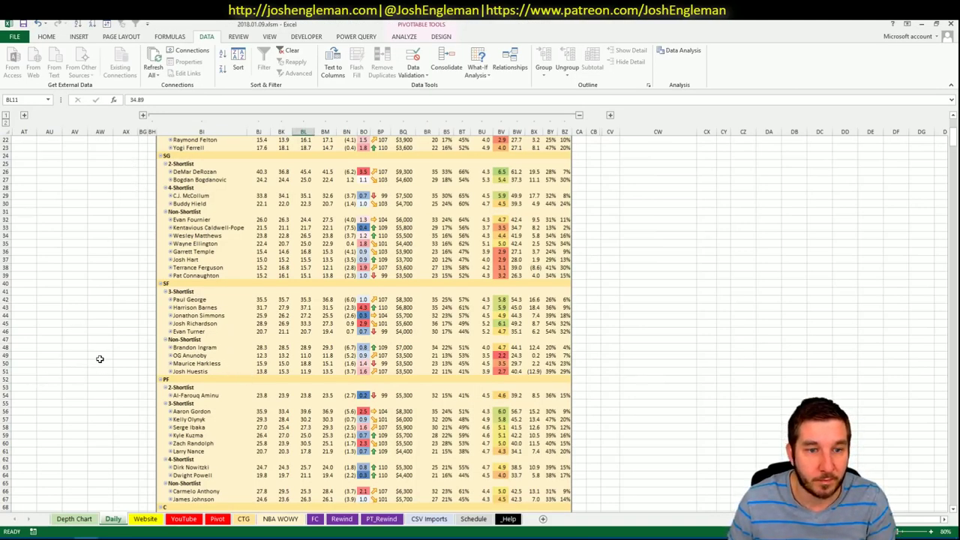
Step: Return to FantasyCruncher, filter the exposures to SF, and compare each player's share with the workbook's SF shortlist tiers
key(alt+Tab)
click(71, 344)
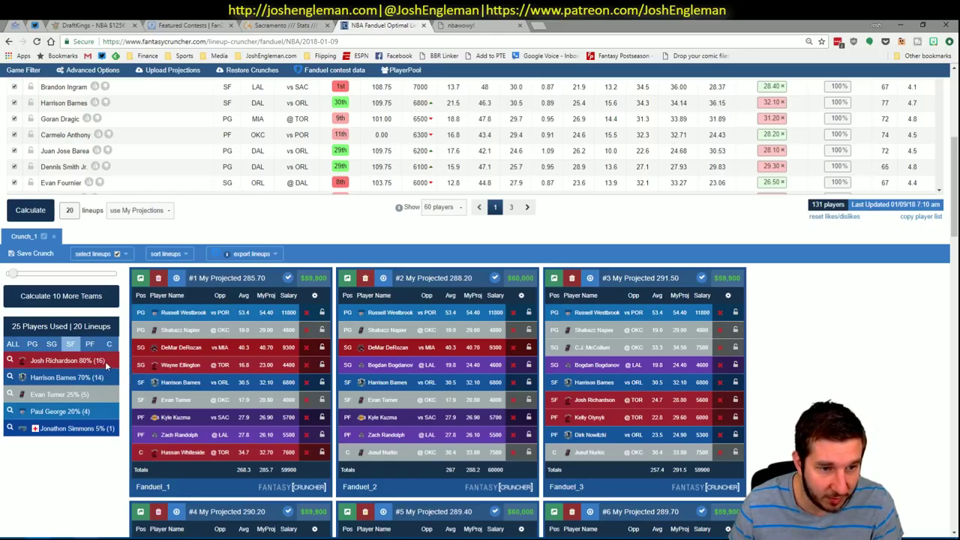
key(alt+Tab)
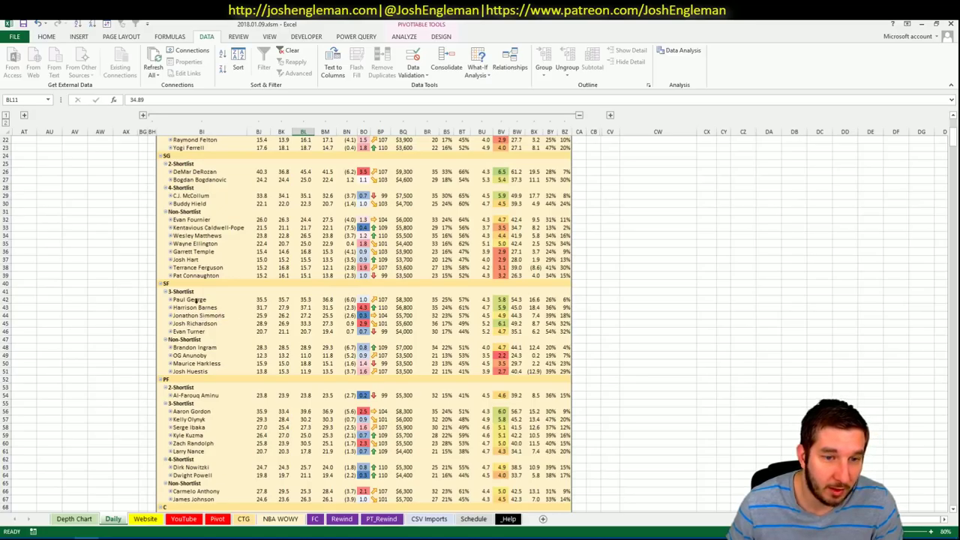
key(alt+Tab)
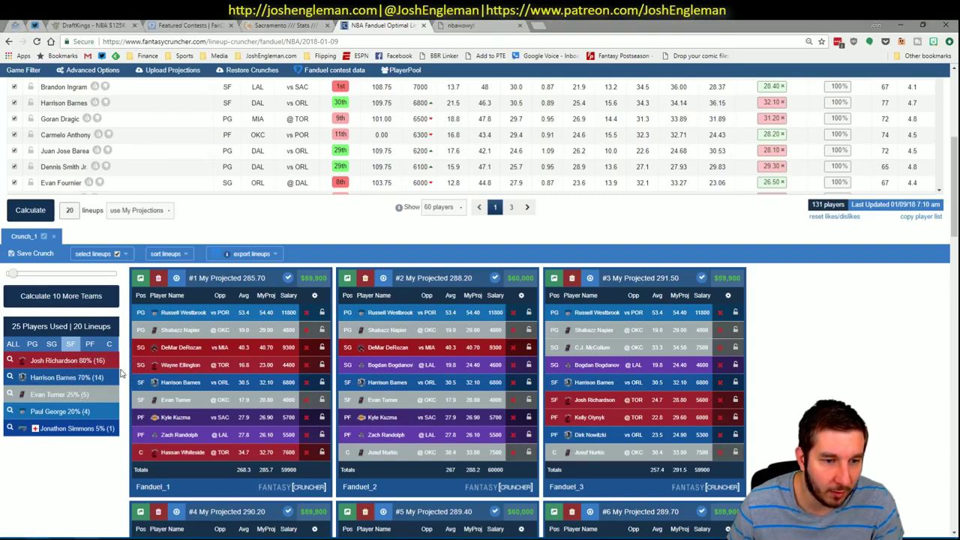
key(alt+Tab)
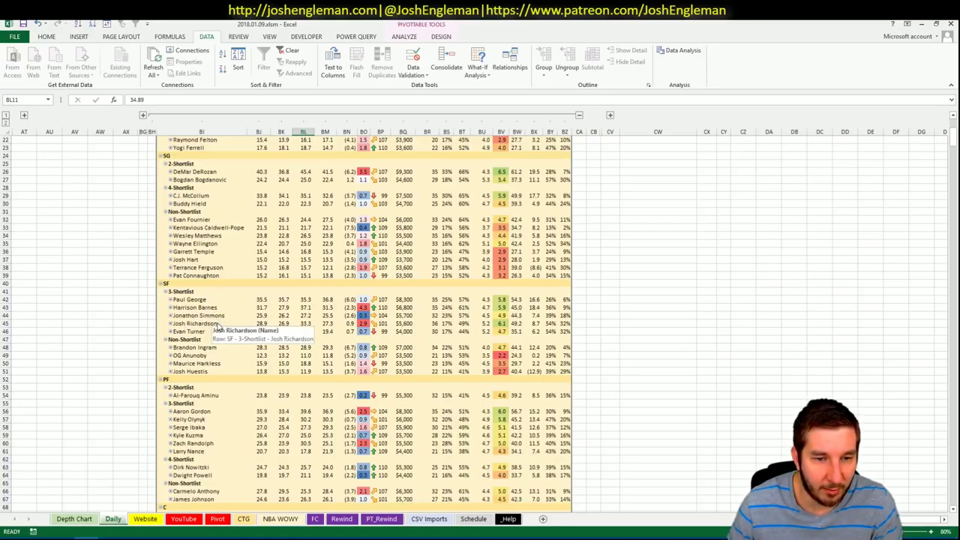
key(alt+Tab)
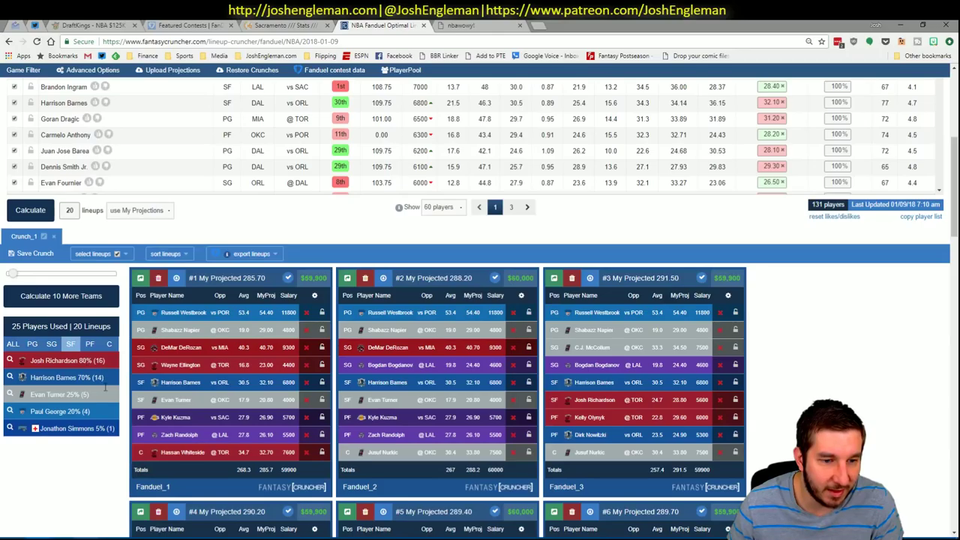
key(alt+Tab)
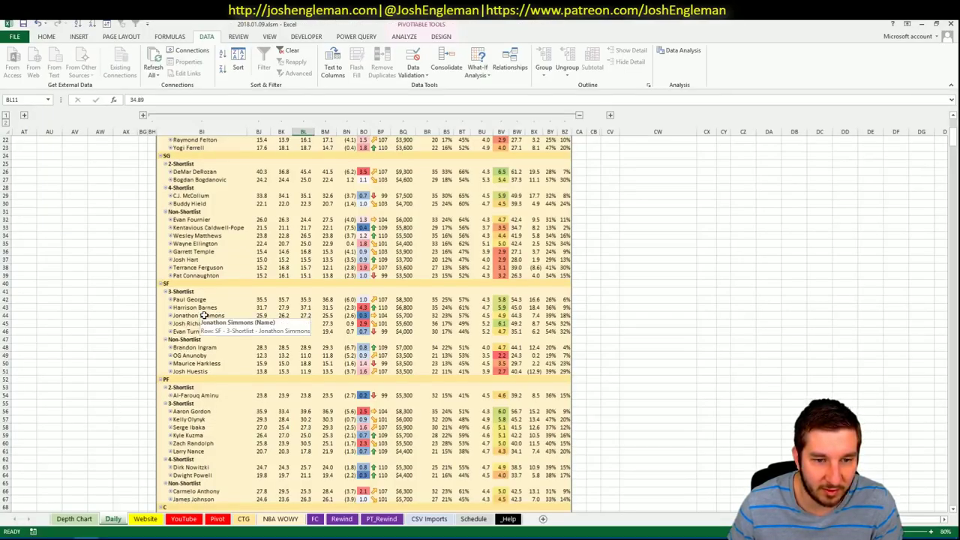
key(alt+Tab)
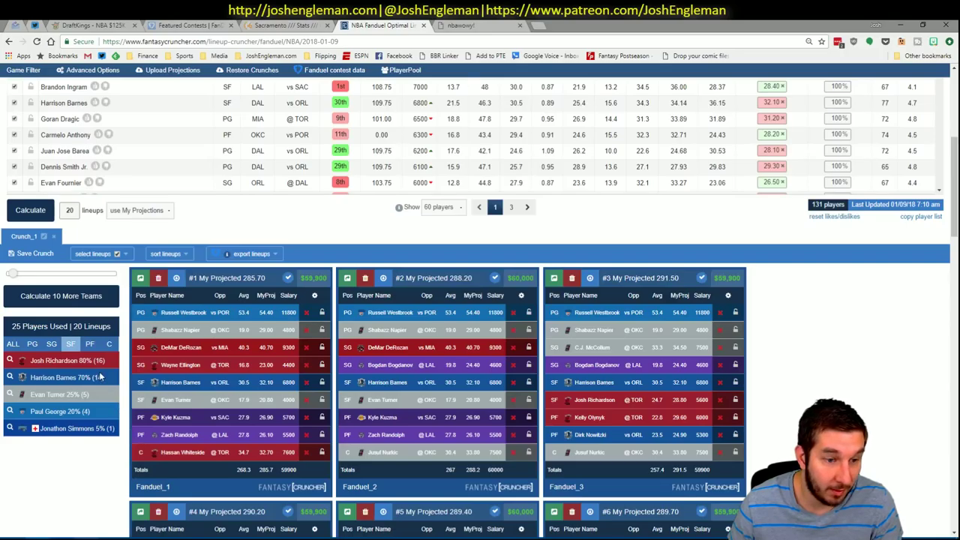
key(alt+Tab)
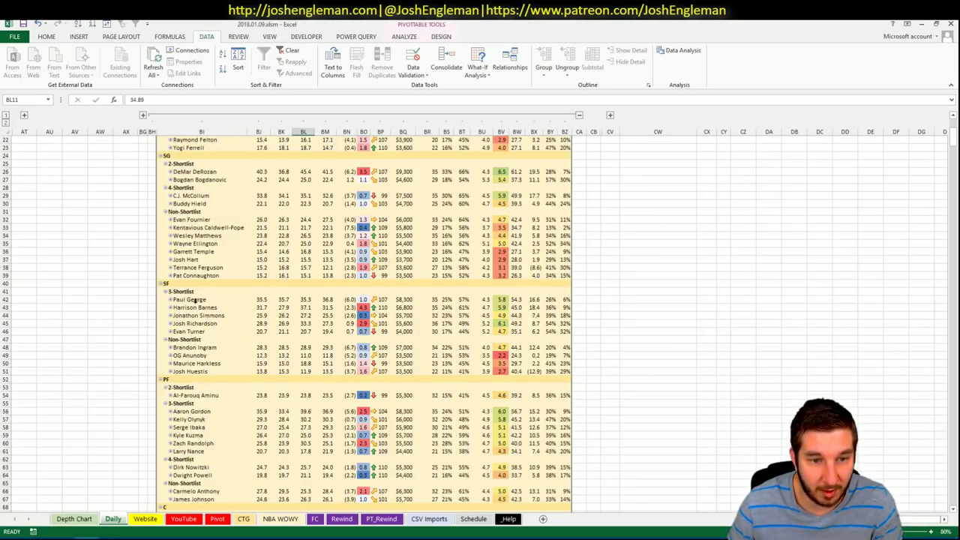
key(alt+Tab)
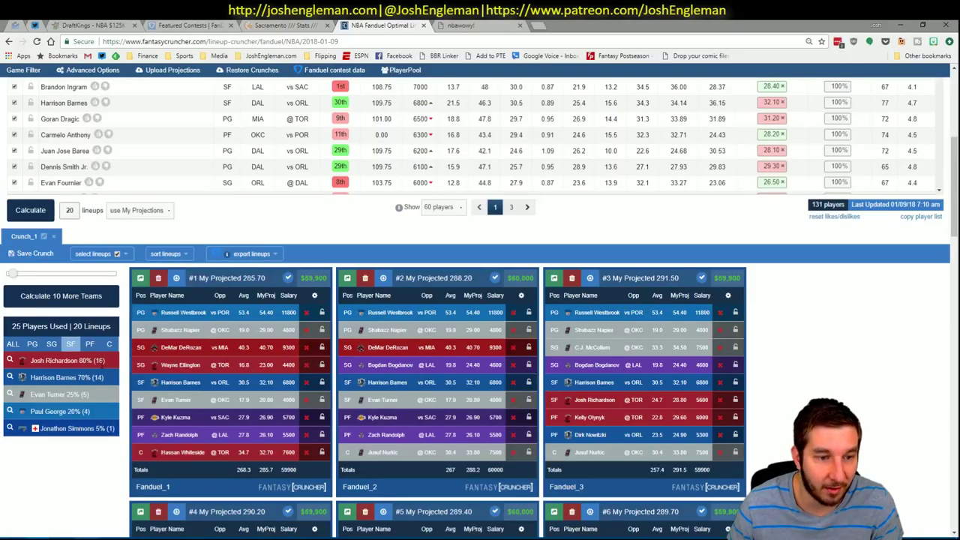
Step: Filter the exposures to PF and check them against the workbook's PF tiers on the Daily sheet and the tier list on the Pivot sheet
click(89, 344)
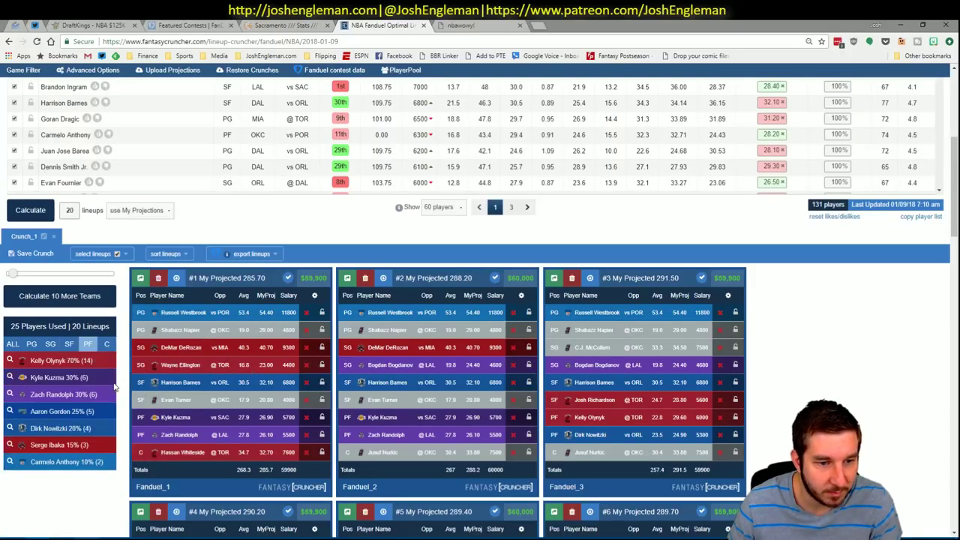
key(alt+Tab)
scroll(224, 350, down, 4)
key(alt+Tab)
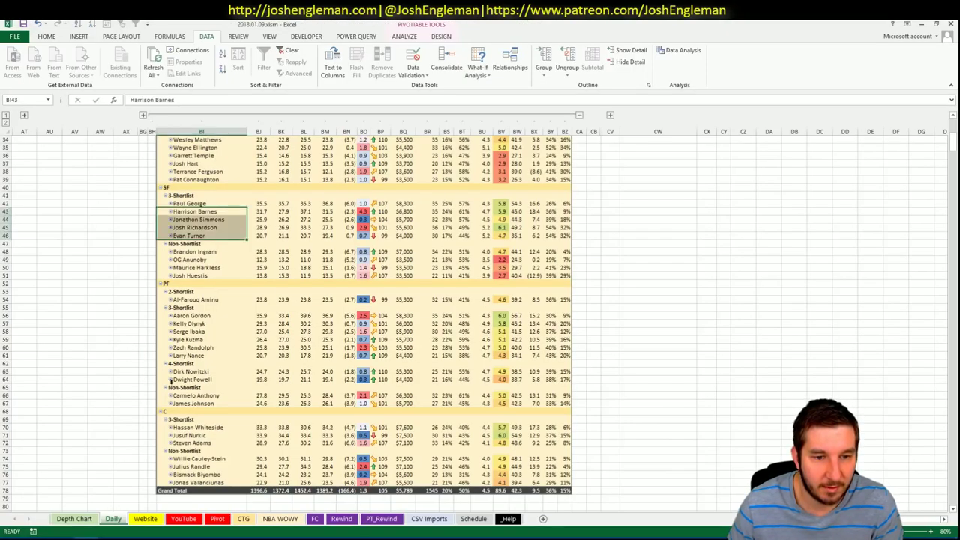
click(216, 518)
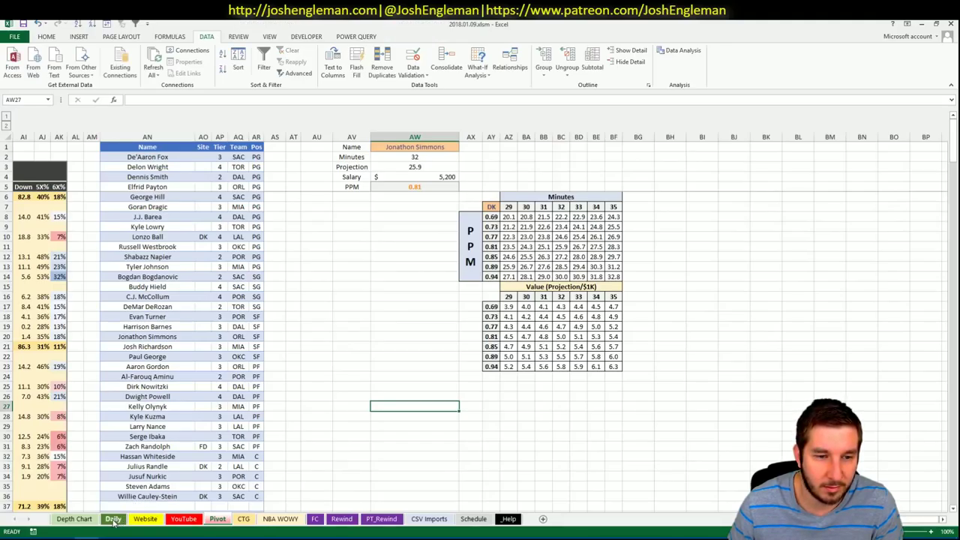
click(113, 519)
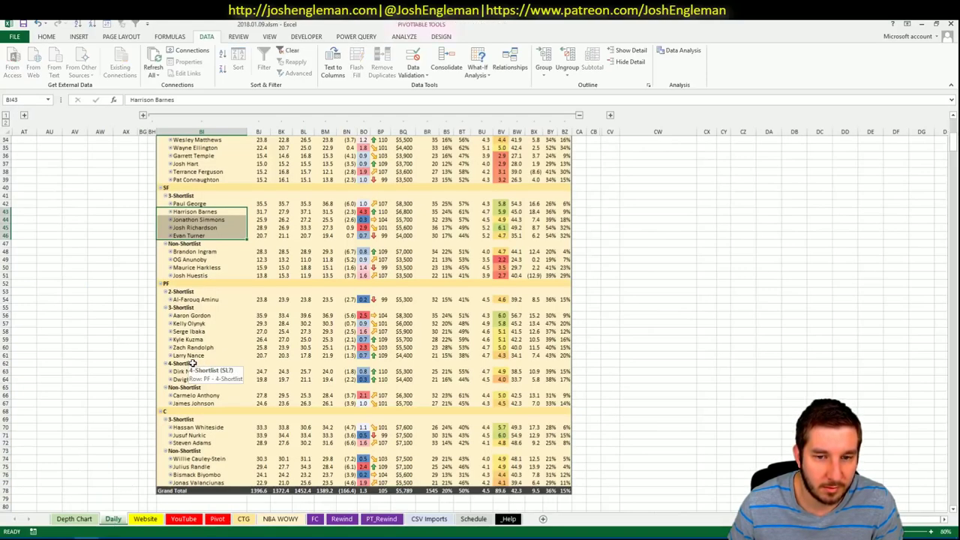
click(125, 330)
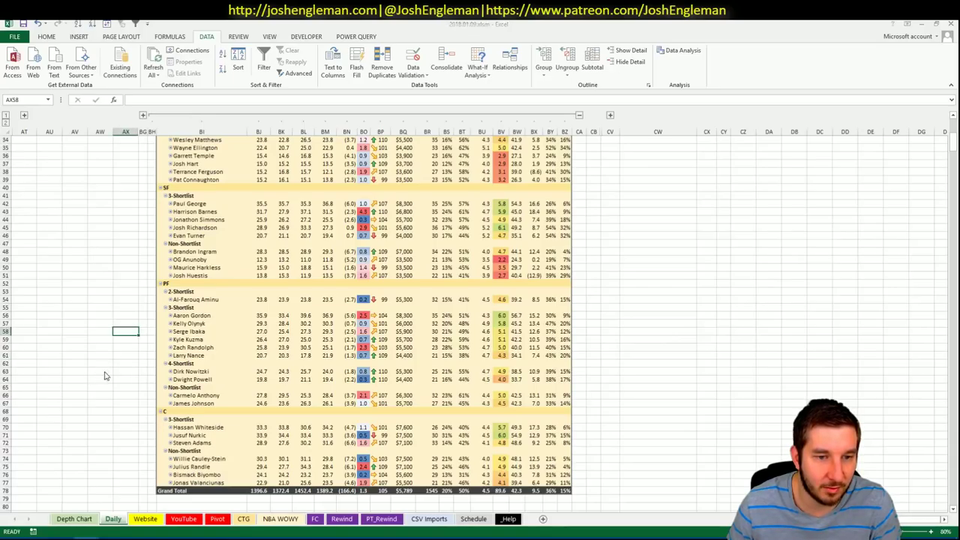
Step: Compare the PF exposures in FantasyCruncher player by player with the Daily sheet's 2-, 3- and 4-Shortlist power forwards
key(alt+Tab)
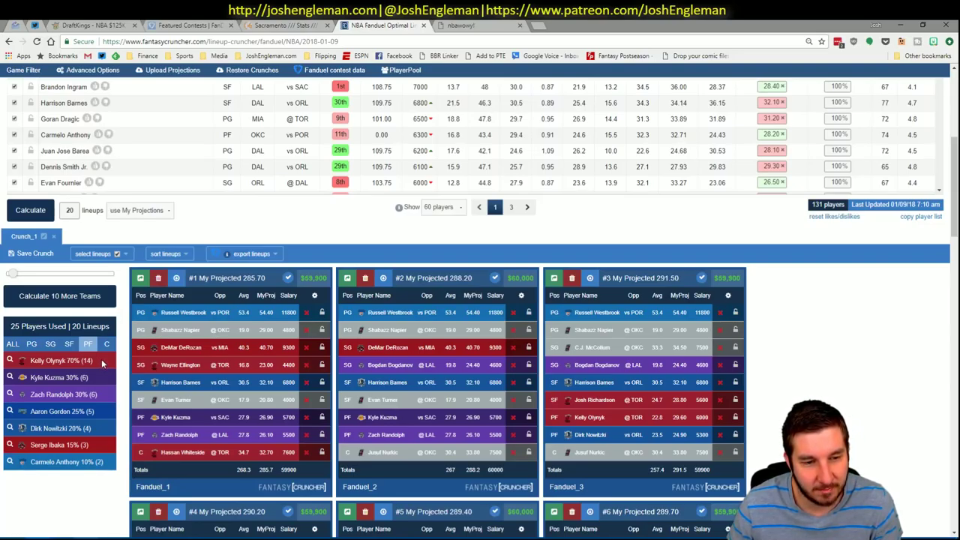
key(alt+Tab)
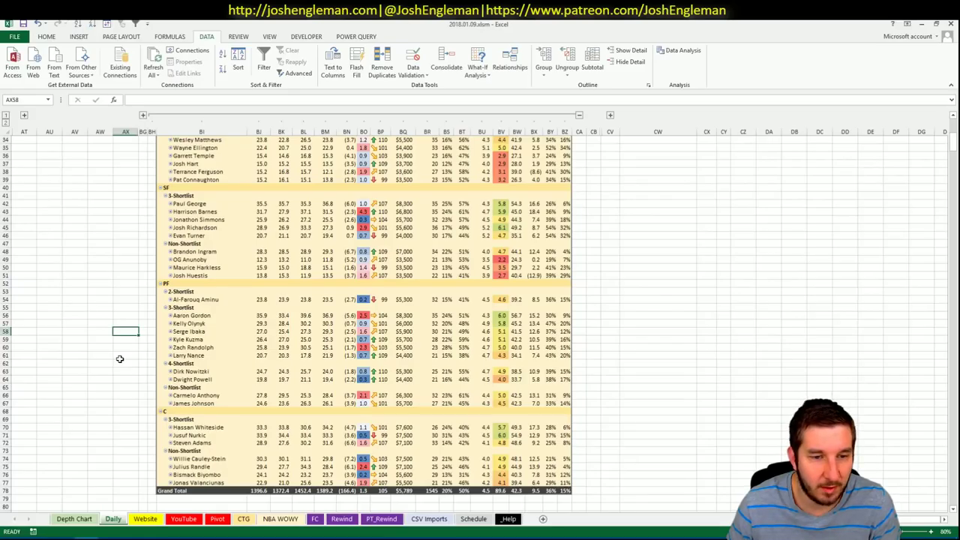
key(alt+Tab)
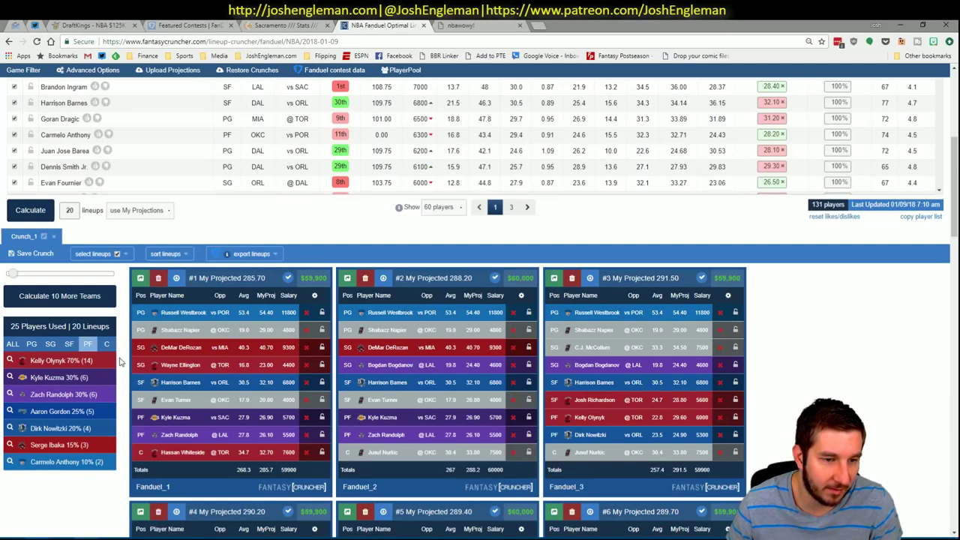
key(alt+Tab)
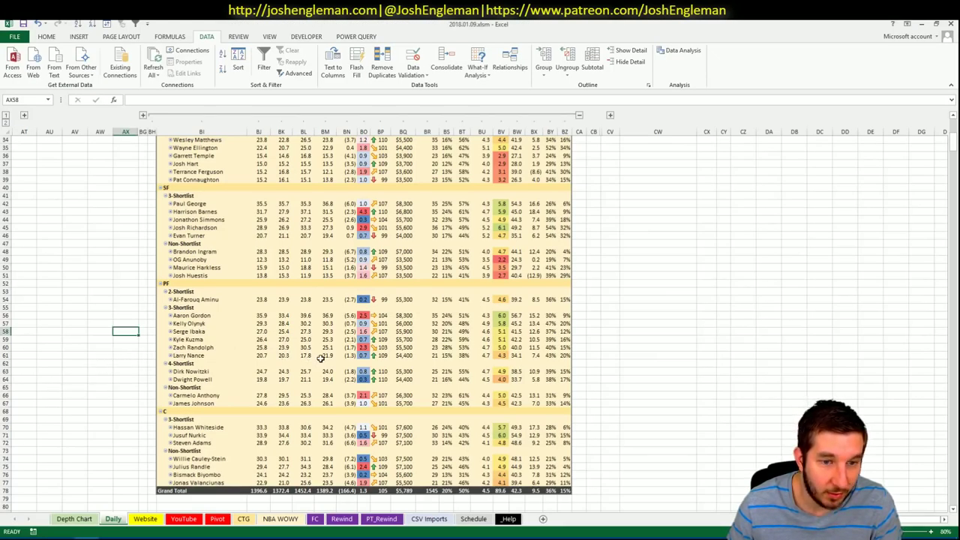
key(alt+Tab)
key(alt+Tab)
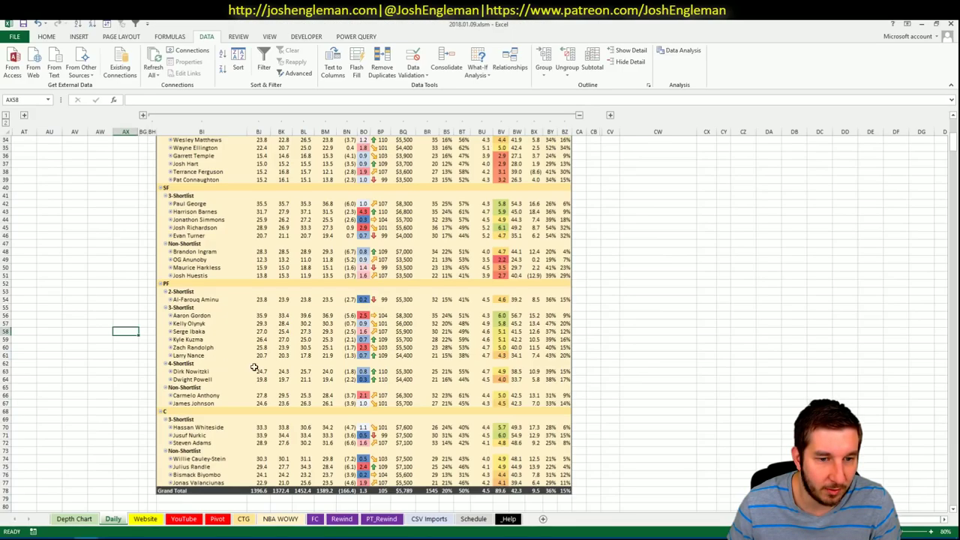
key(alt+Tab)
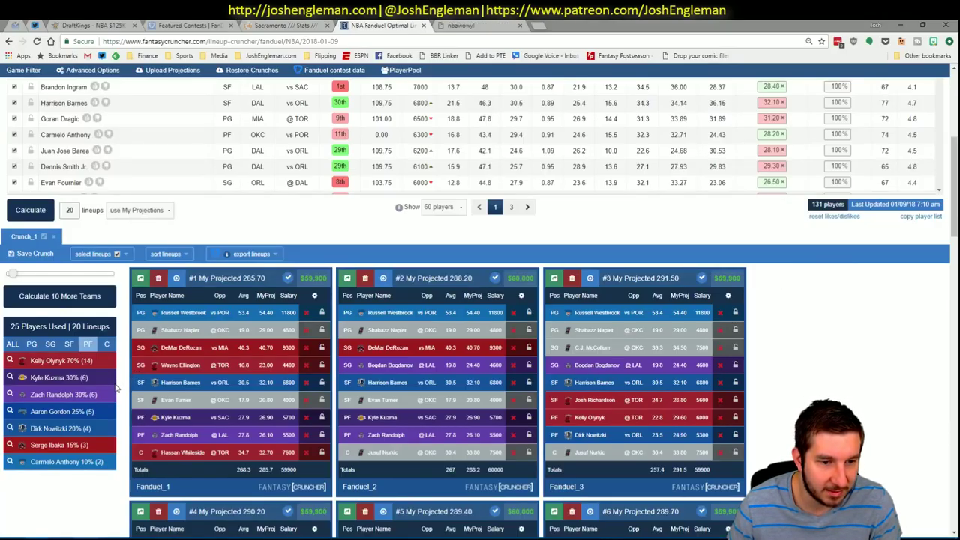
Step: Finish checking the PF exposures, filter the FanDuel exposures to C, and compare them with the C tiers on the workbook's Daily sheet
key(alt+Tab)
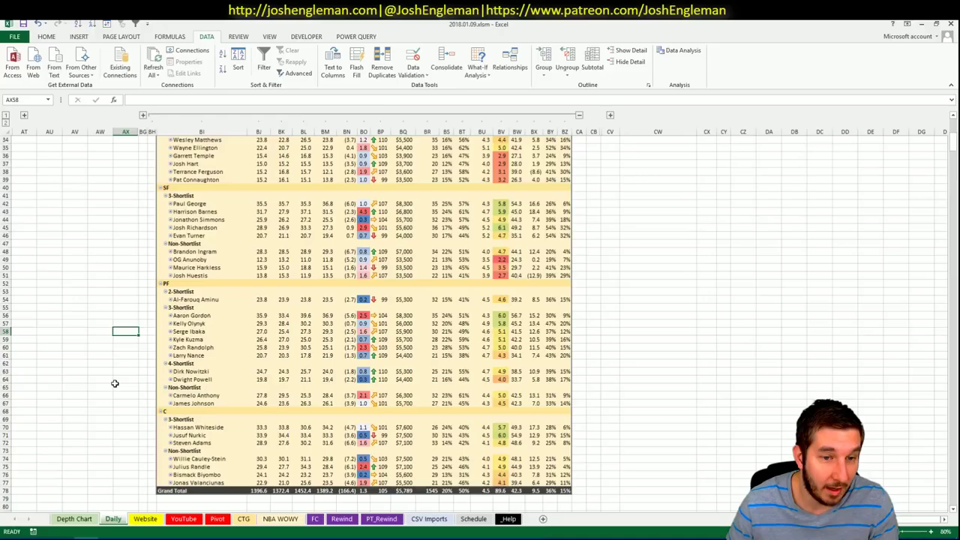
key(alt+Tab)
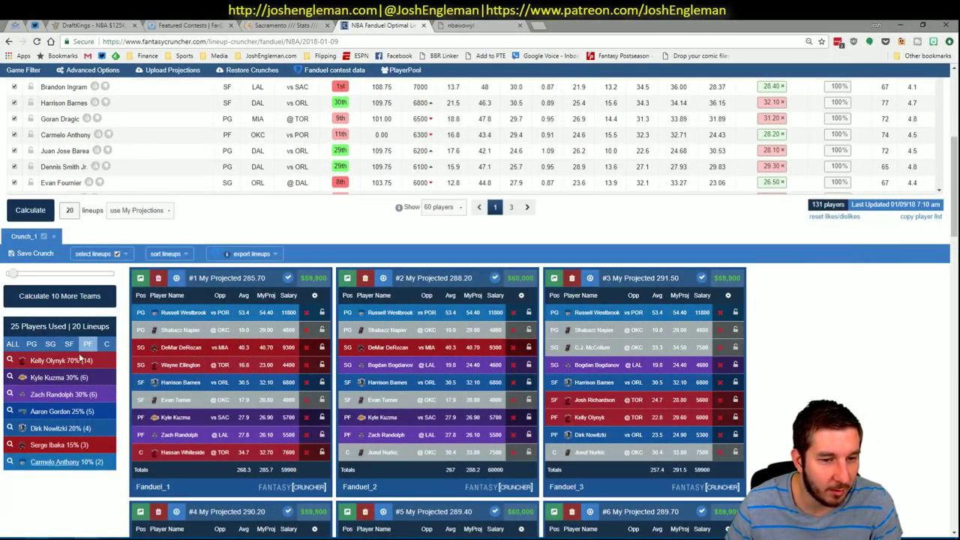
click(106, 343)
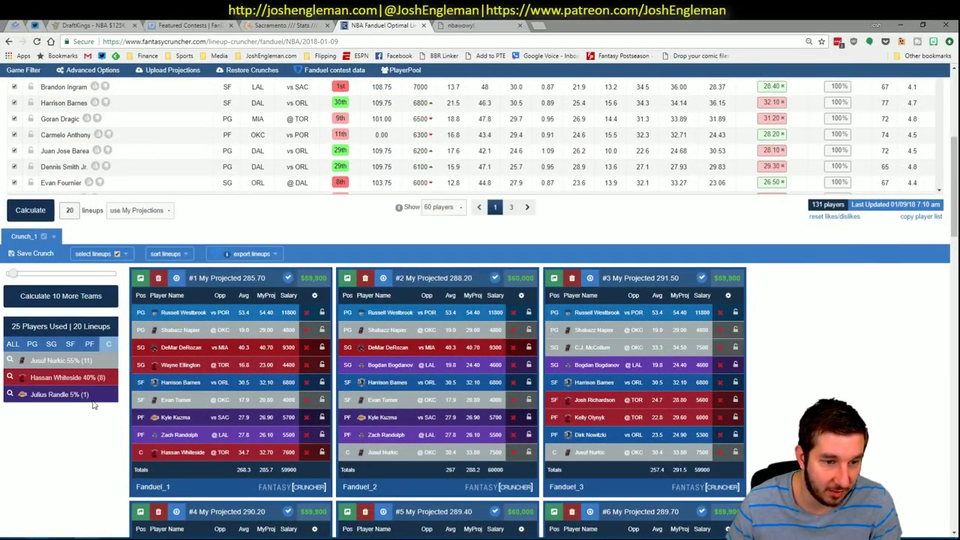
key(alt+Tab)
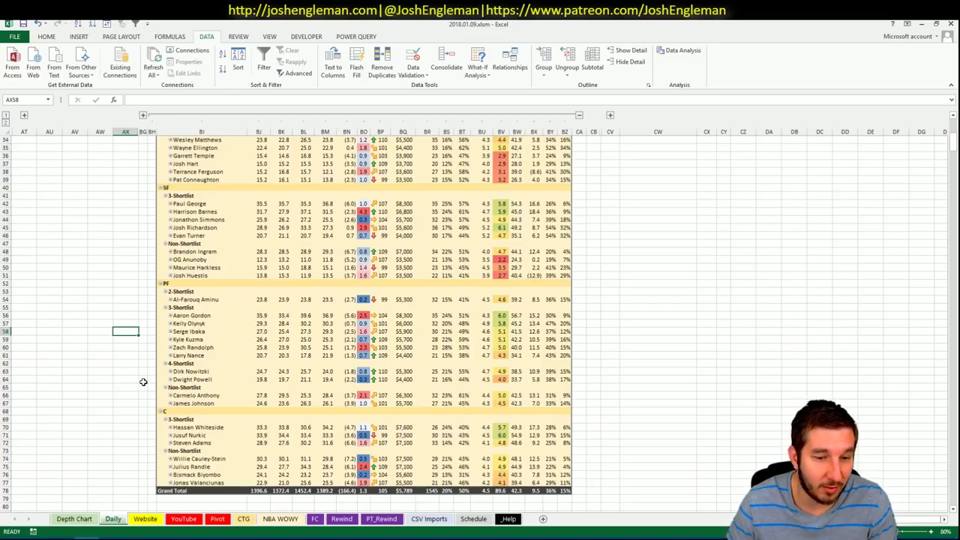
key(alt+Tab)
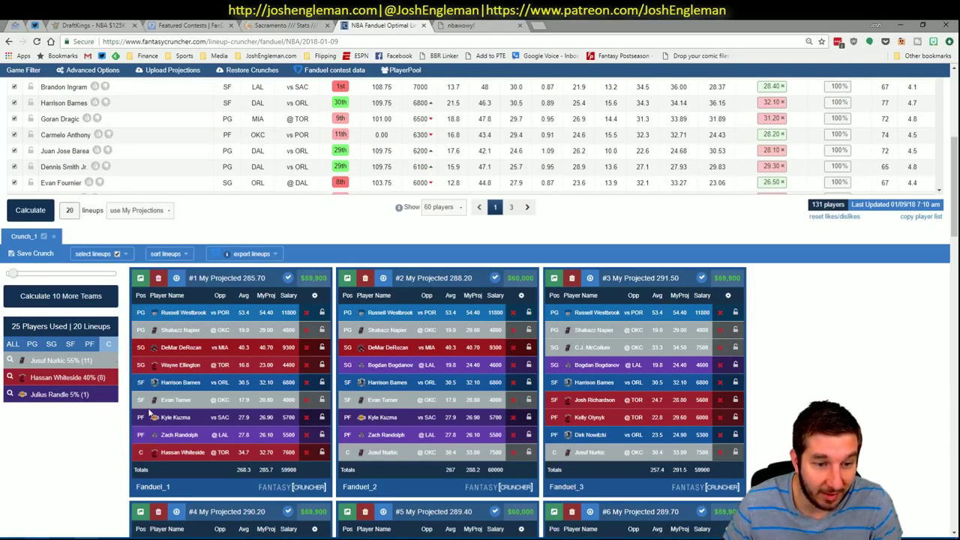
key(alt+Tab)
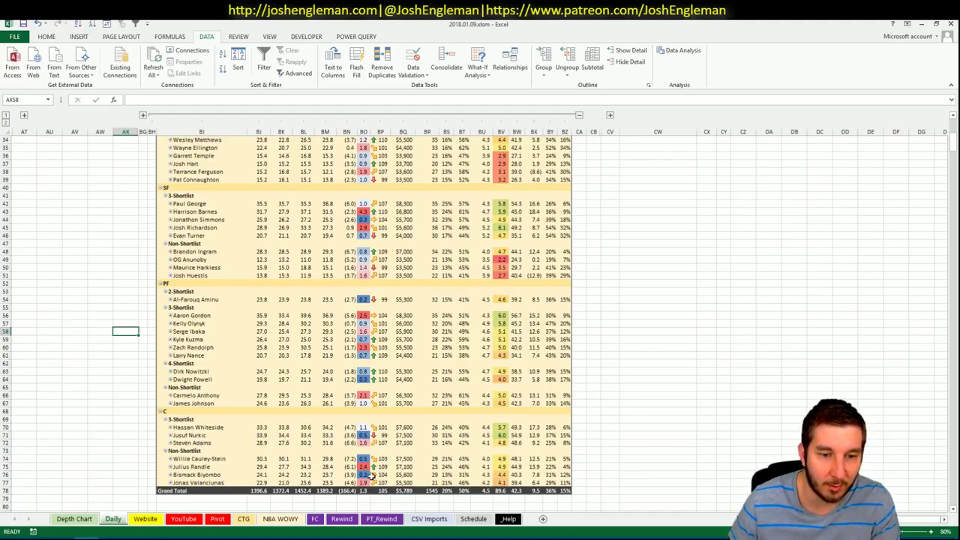
click(667, 386)
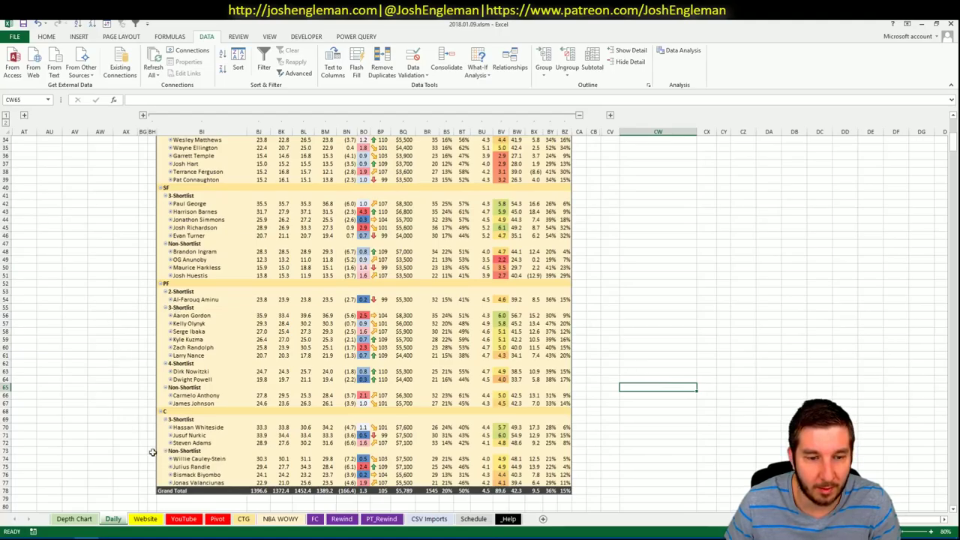
Step: Compare the FanDuel center exposures once more with the 3-Shortlist and Non-Shortlist centers on the Daily sheet
key(alt+Tab)
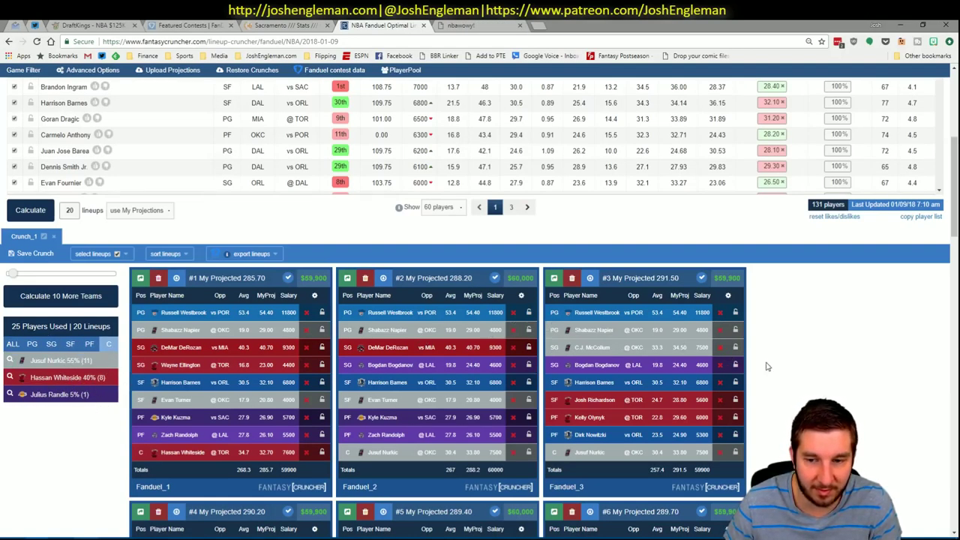
key(alt+Tab)
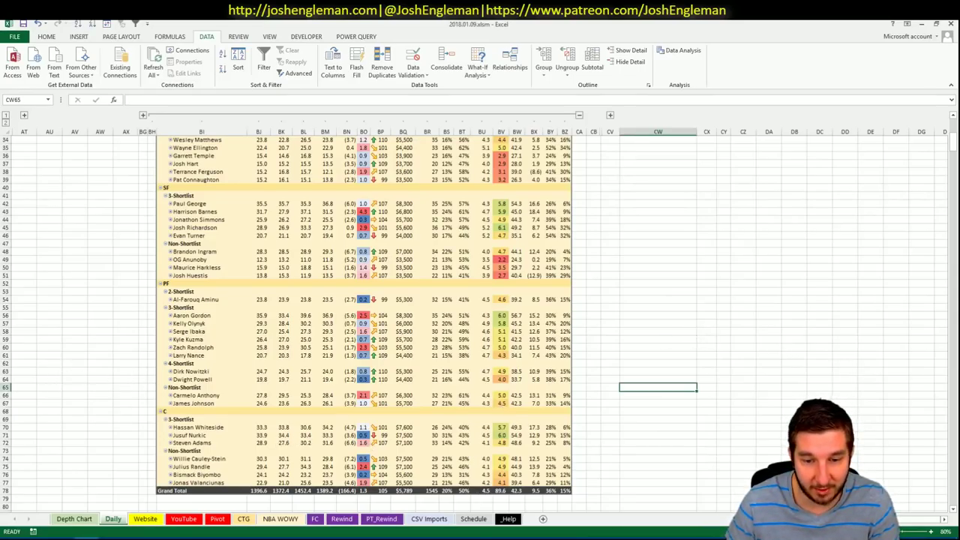
key(alt+Tab)
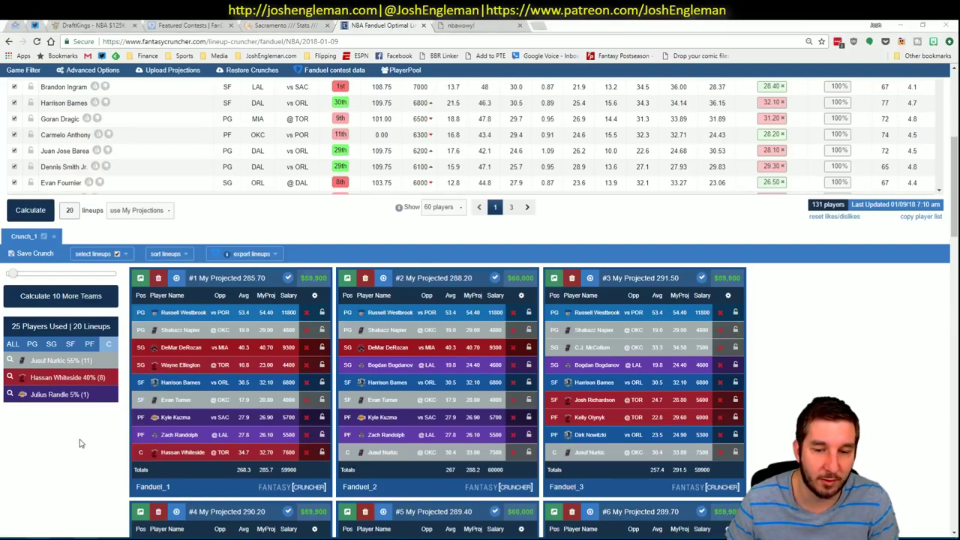
key(alt+Tab)
key(alt+Tab)
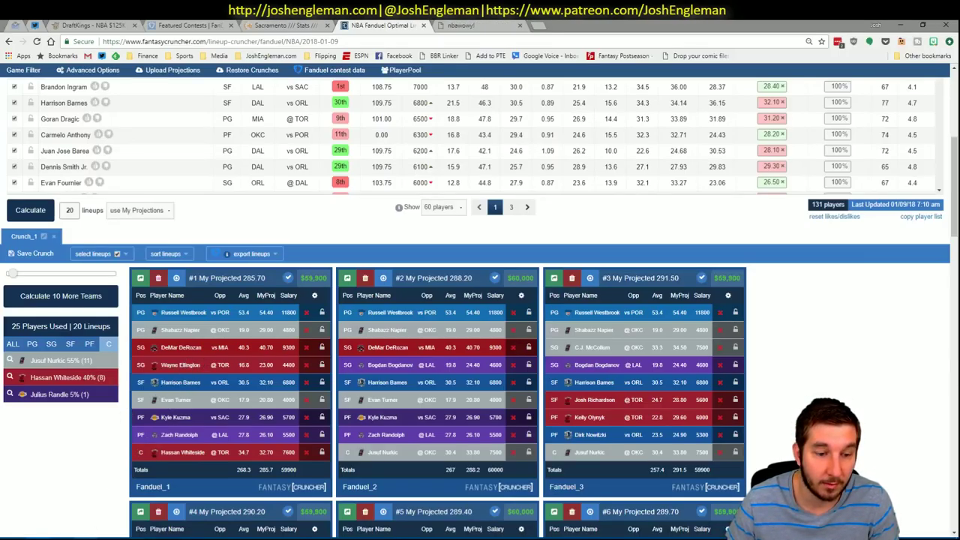
Step: Switch to the workbook's Pivot sheet and review the full player tier list from PG down to C
key(alt+Tab)
click(216, 519)
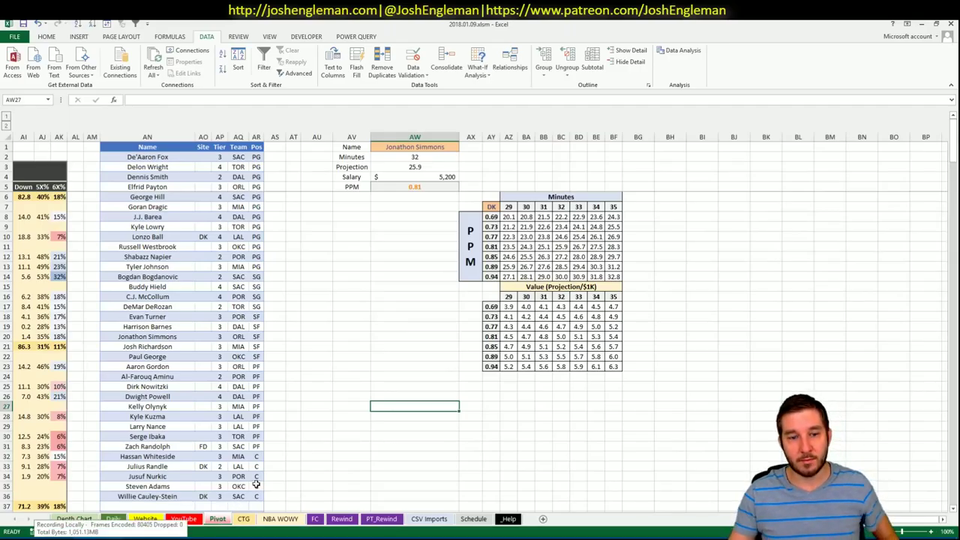
scroll(450, 402, down, 2)
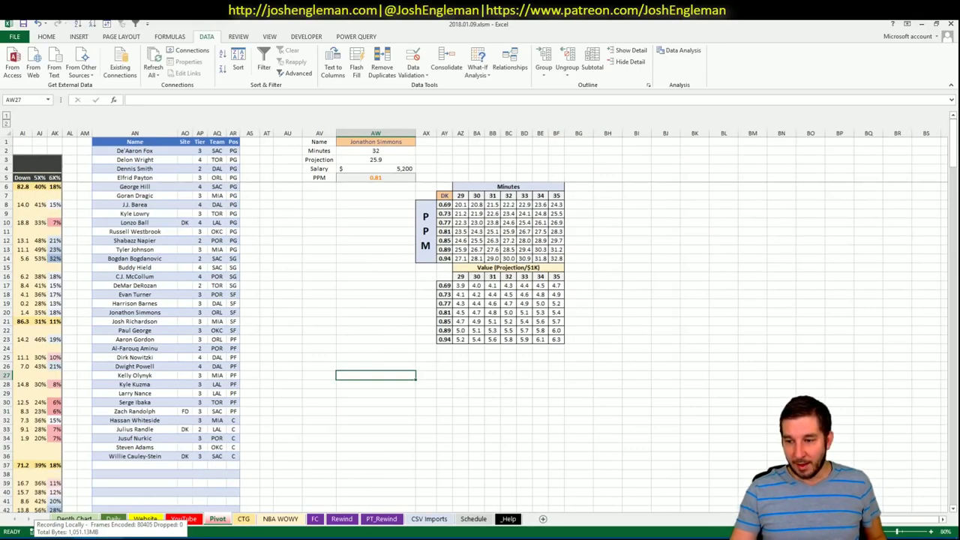